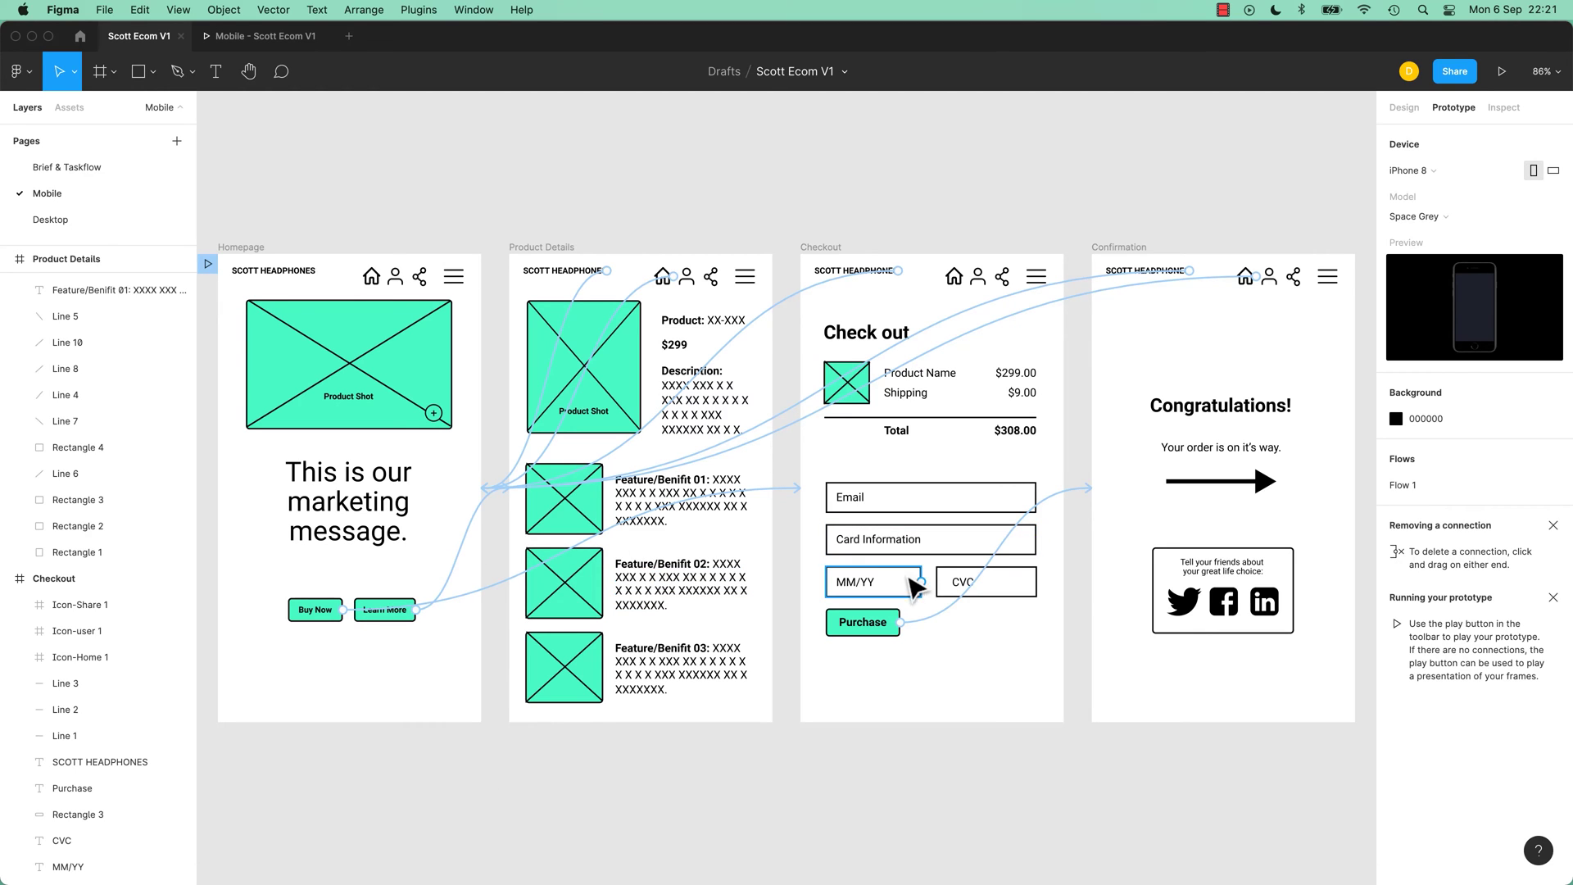
Step: Play through the finished mobile prototype from the homepage's Buy Now button to the confirmation and product details screens, and return to the design file
{"action": "left_click", "coordinate": [291, 45]}
{"action": "left_click", "coordinate": [740, 613]}
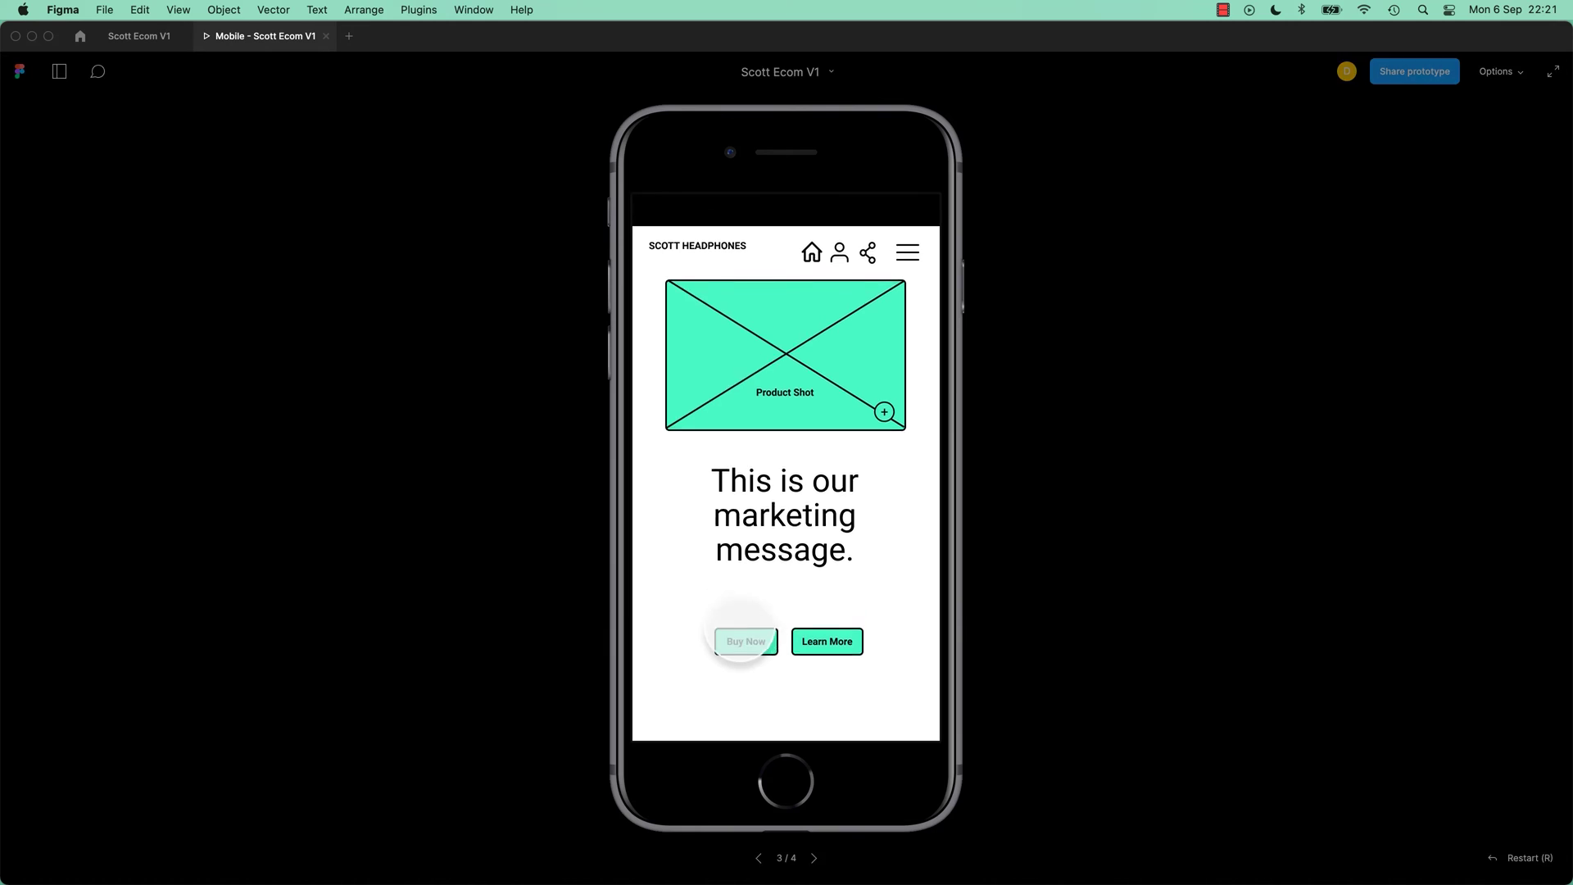
{"action": "left_click", "coordinate": [719, 629]}
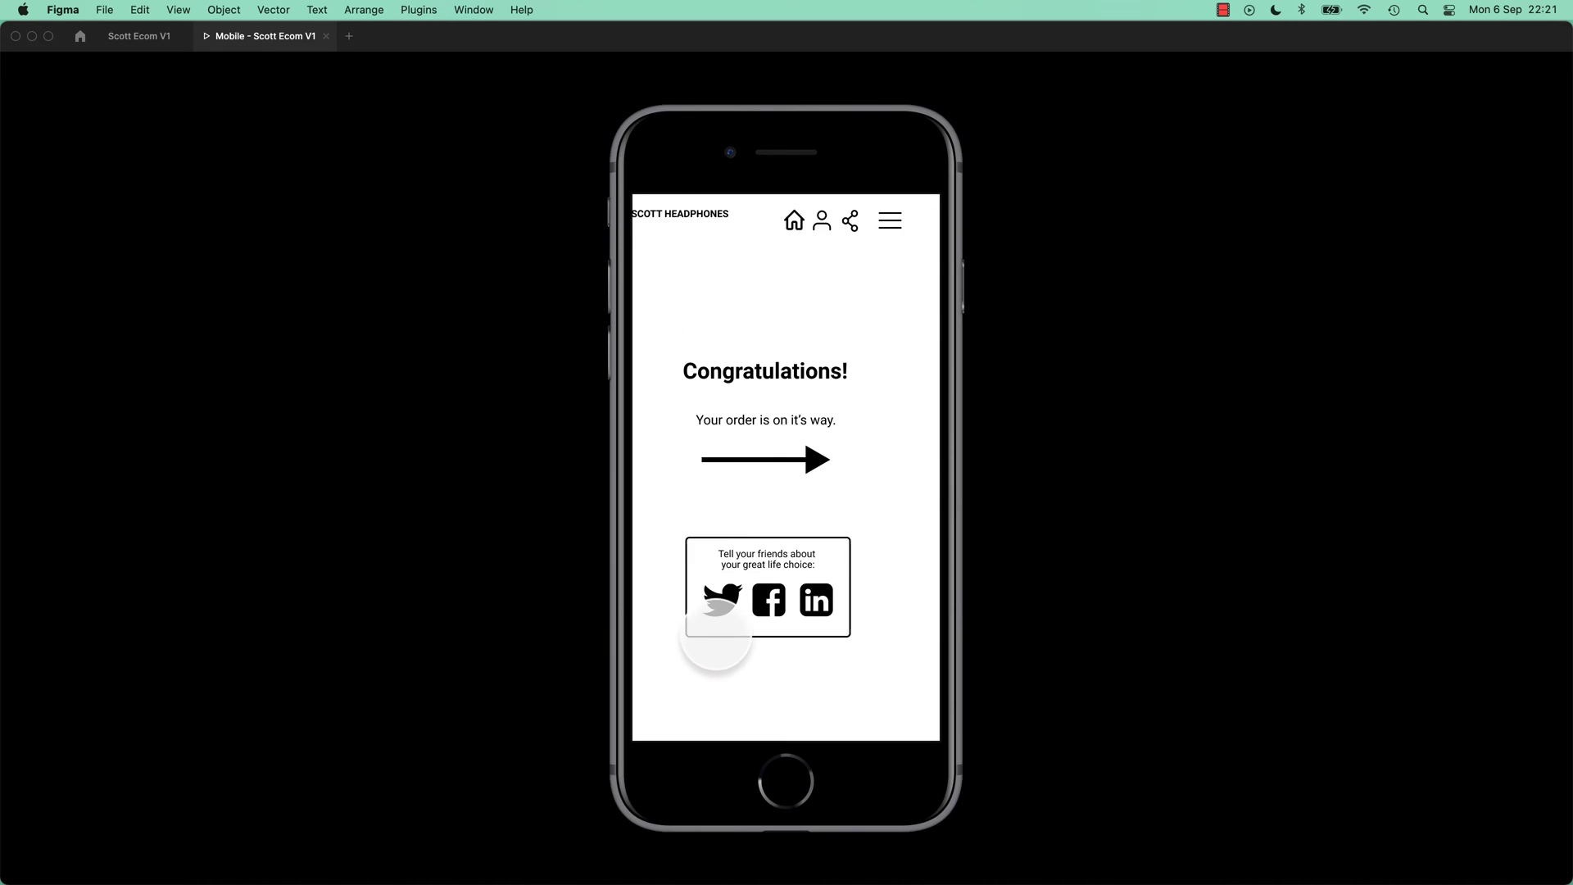
{"action": "left_click", "coordinate": [726, 211]}
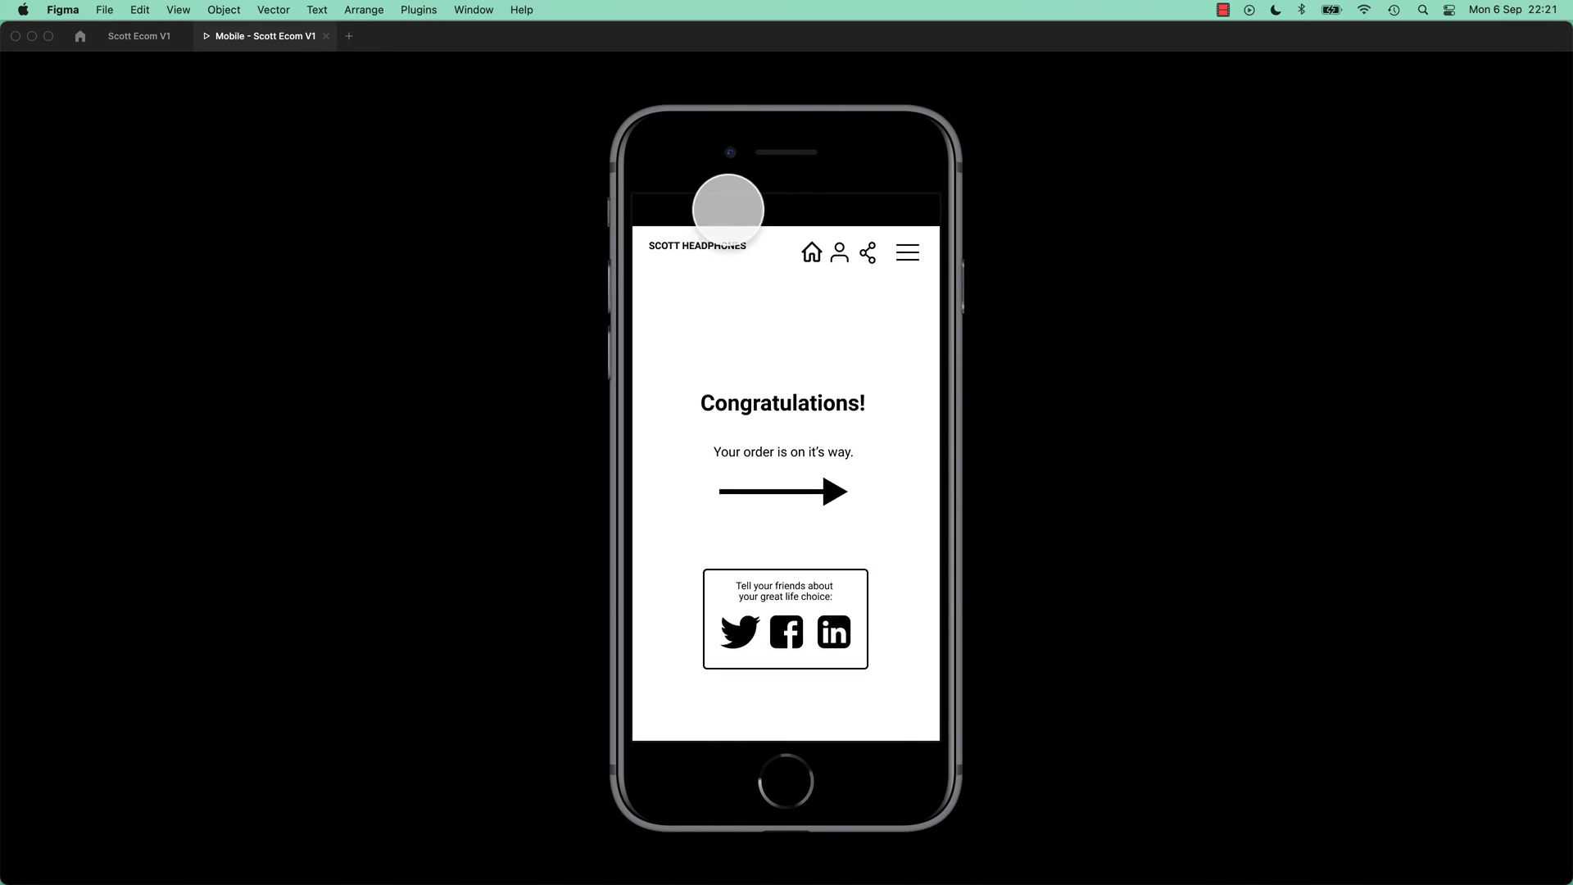
{"action": "left_click", "coordinate": [787, 322]}
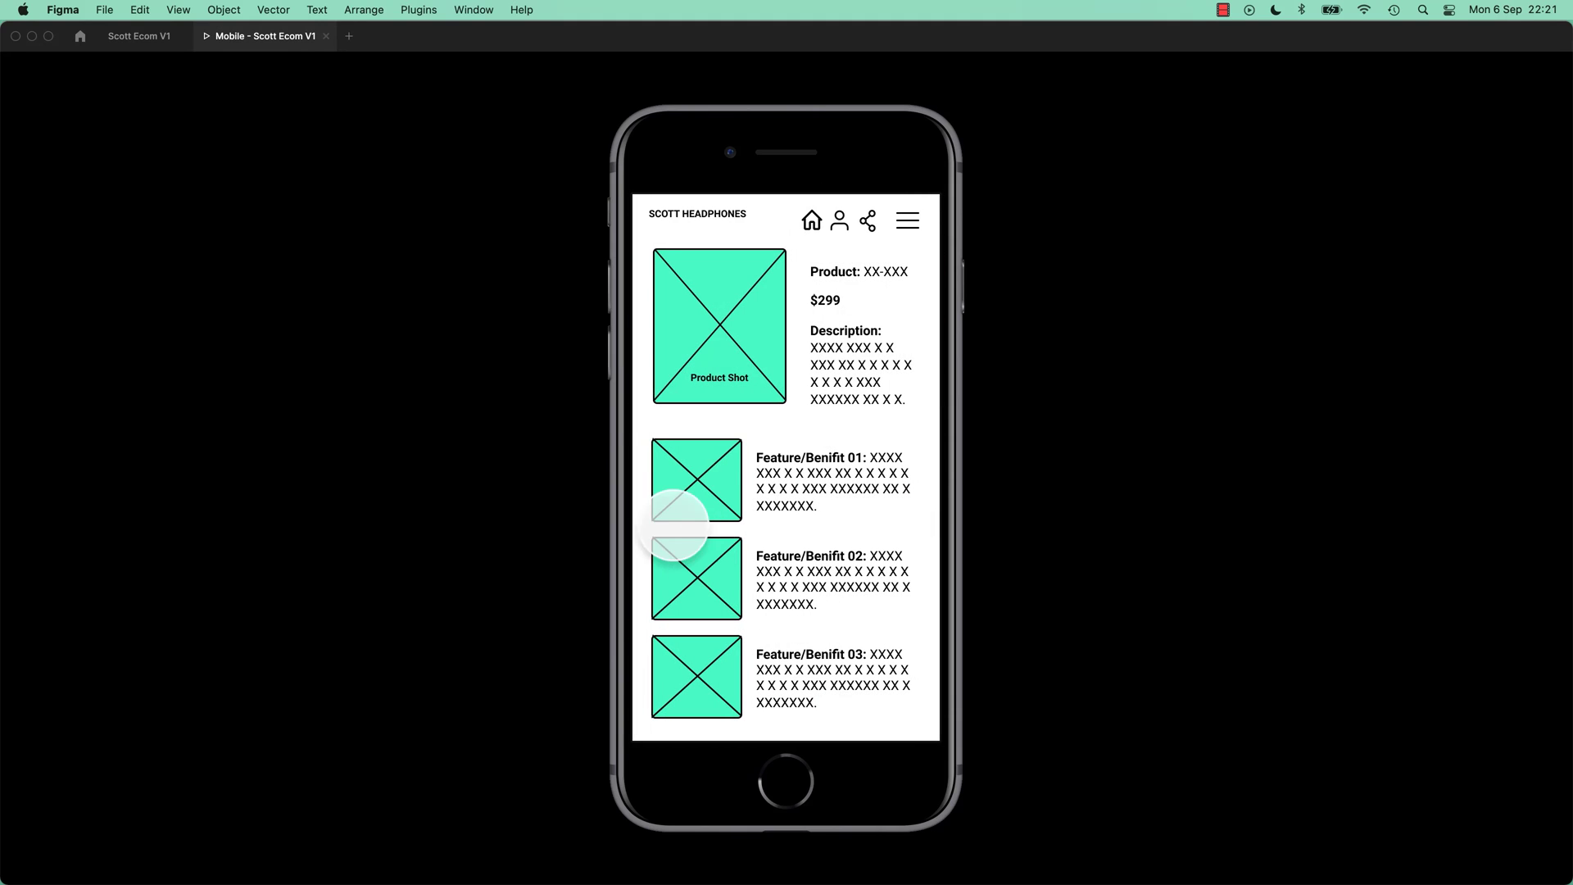
{"action": "left_click", "coordinate": [150, 47]}
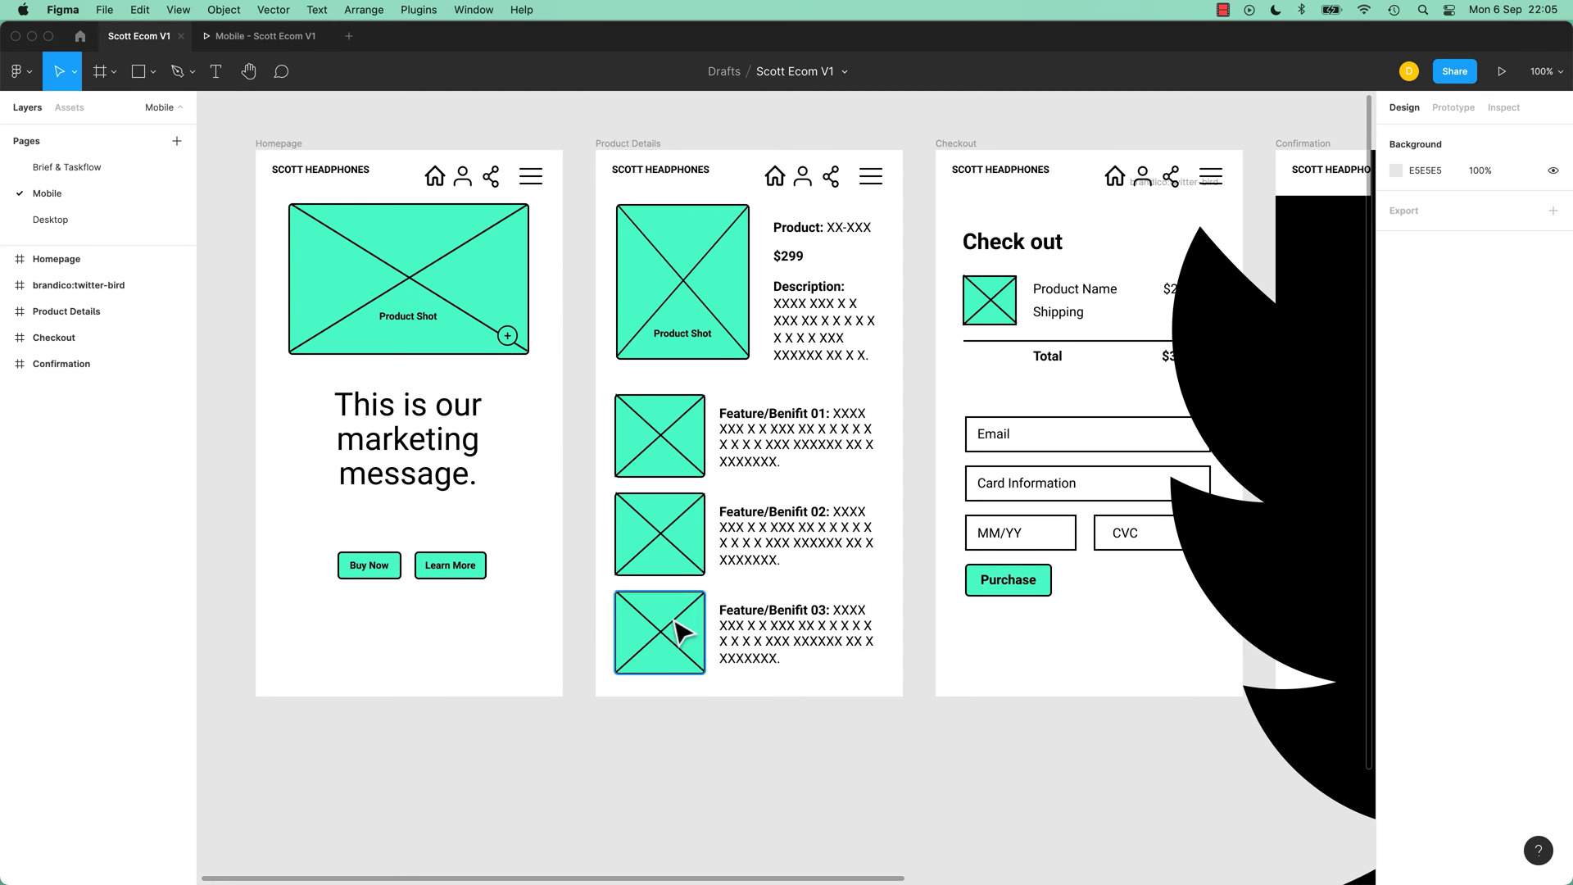
Step: Remove the prototype connections from the Homepage frame to Product Details and from Product Details to Checkout
{"action": "left_click", "coordinate": [286, 145]}
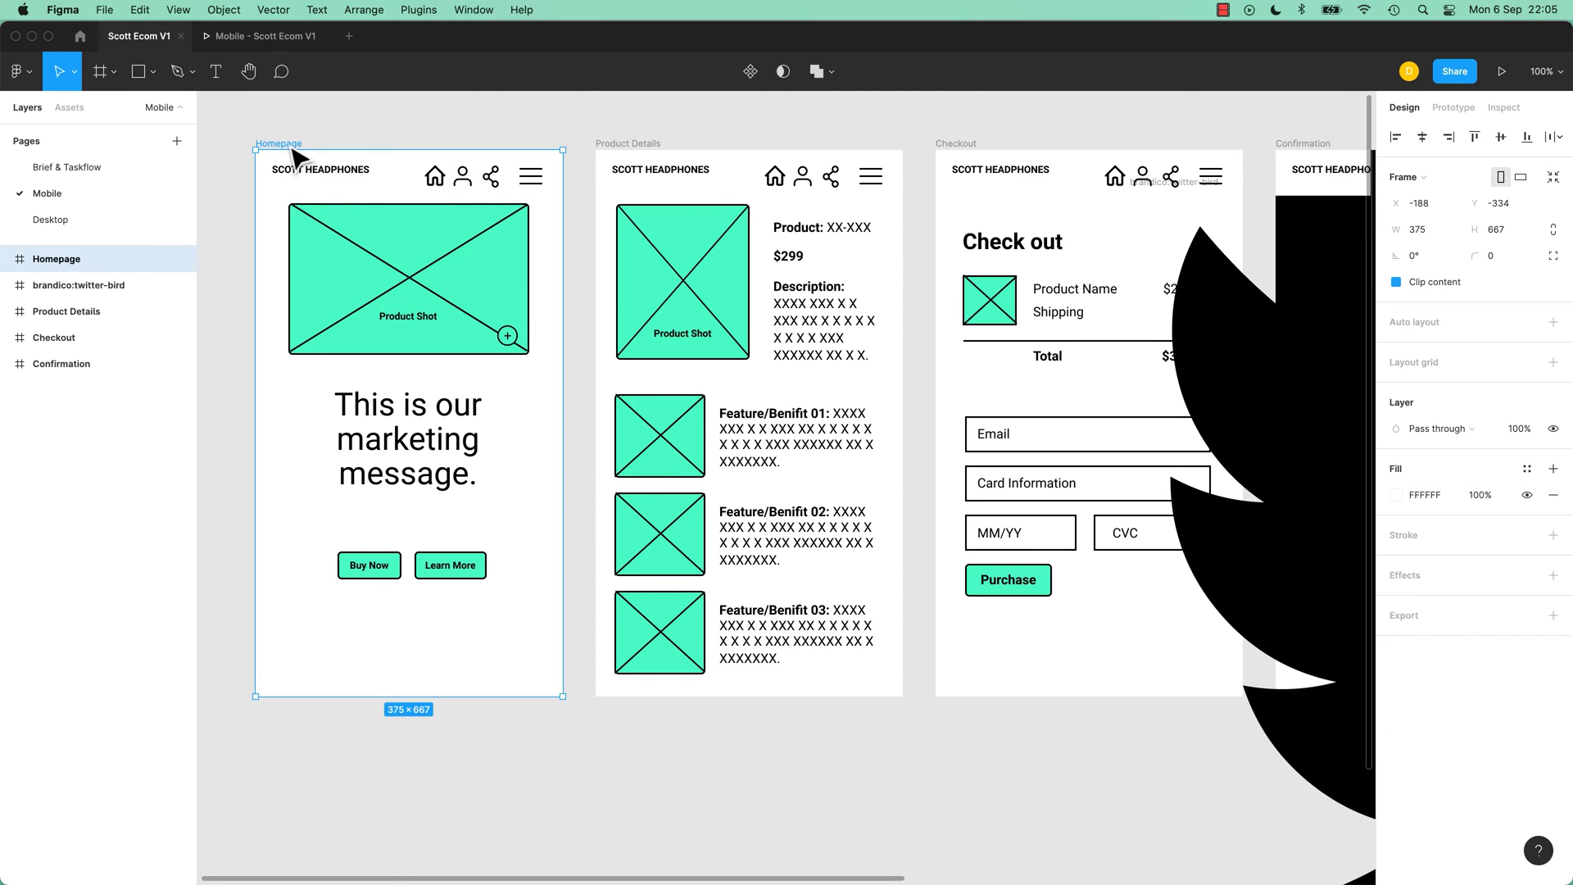
{"action": "left_click", "coordinate": [1453, 107]}
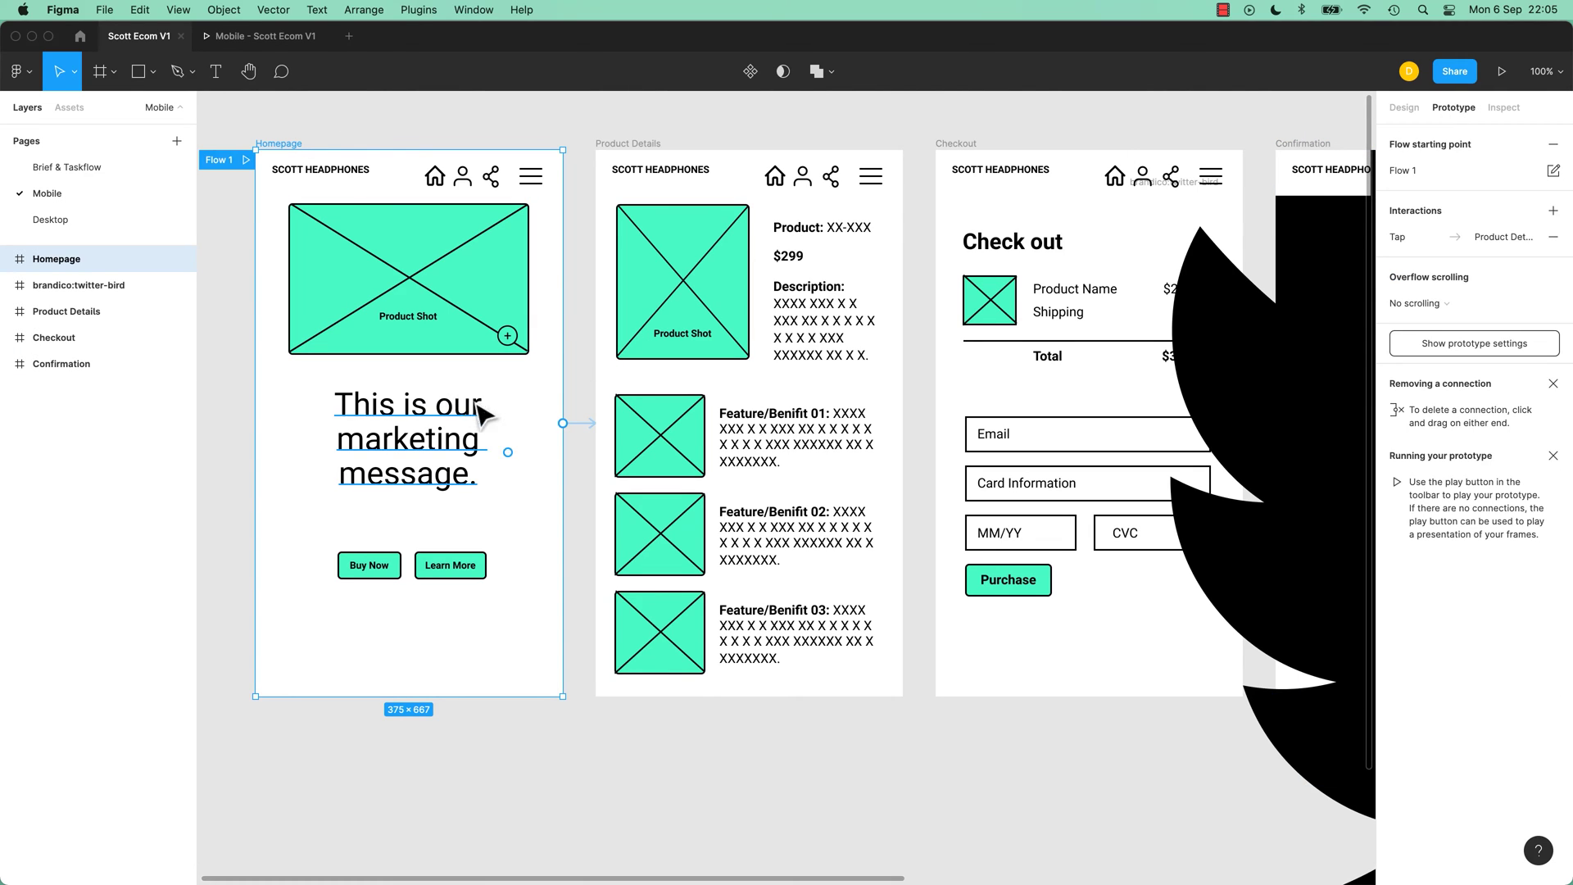
{"action": "left_click", "coordinate": [585, 428]}
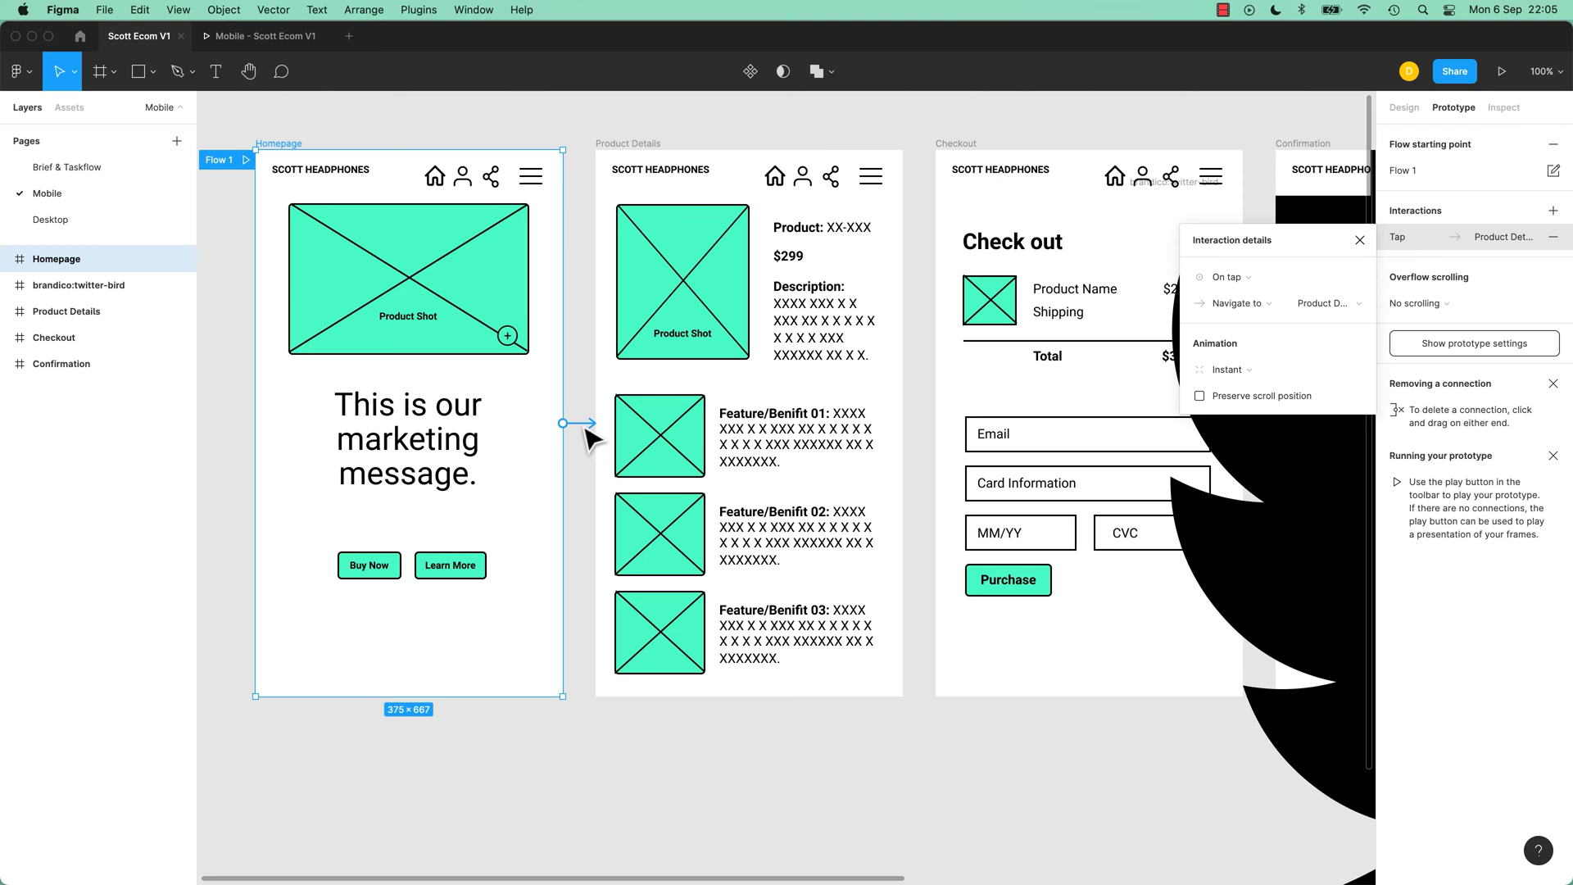
{"action": "key", "text": "Escape"}
{"action": "left_click", "coordinate": [632, 145]}
{"action": "left_click", "coordinate": [922, 424]}
{"action": "key", "text": "Escape"}
Step: Move the oversized Twitter bird icon off the Checkout and Confirmation frames onto the empty canvas beside them
{"action": "left_click", "coordinate": [956, 143]}
{"action": "scroll", "coordinate": [969, 163], "scroll_direction": "right", "scroll_amount": 5}
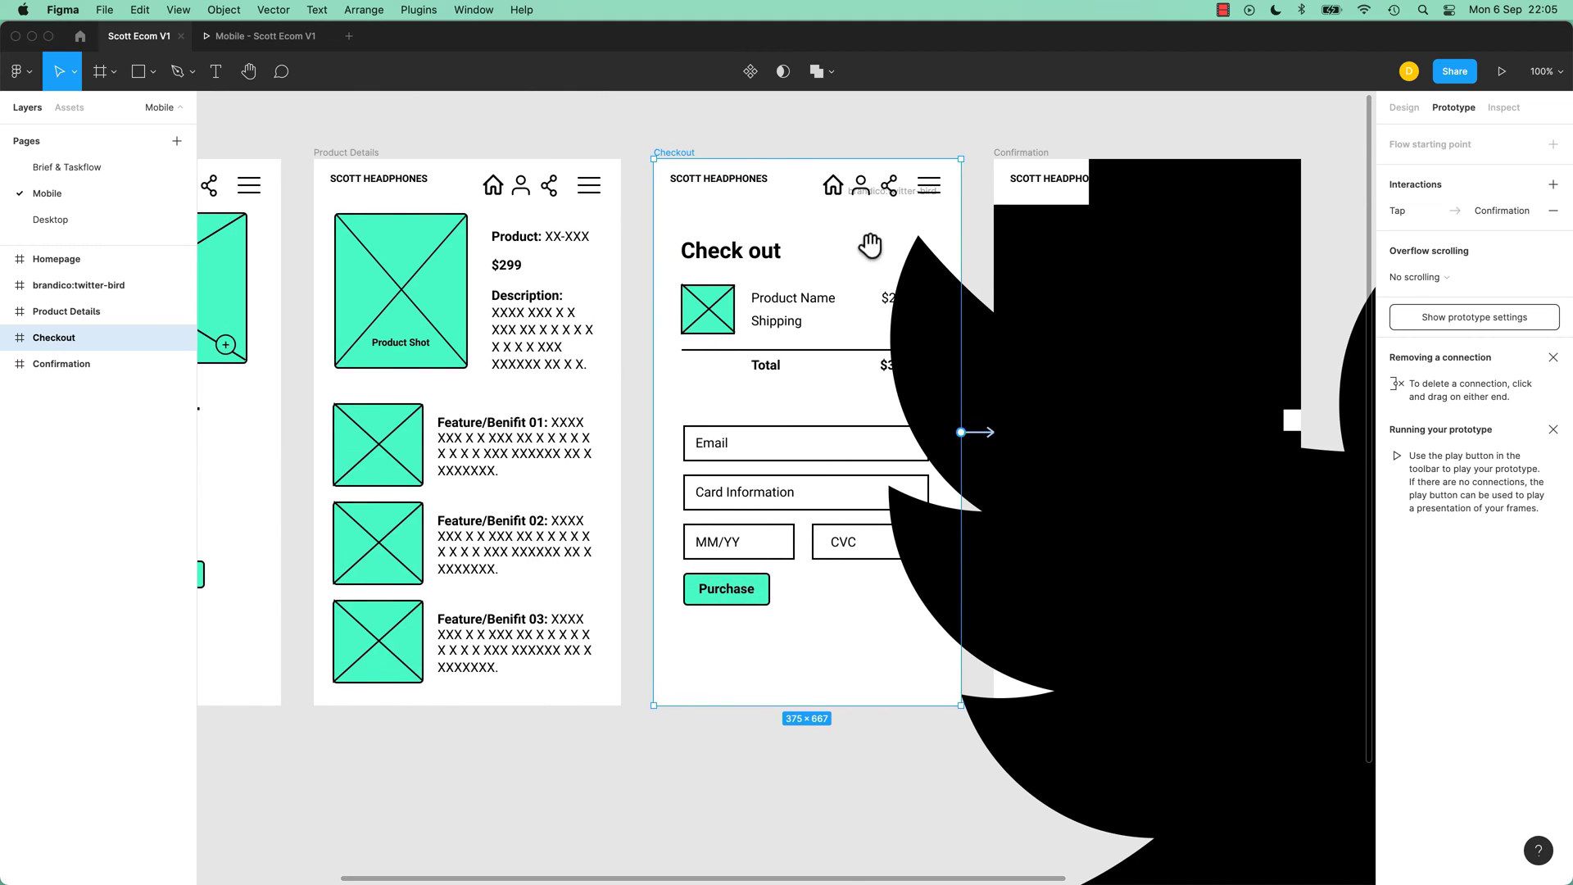
{"action": "left_click", "coordinate": [989, 432]}
{"action": "scroll", "coordinate": [1146, 545], "scroll_direction": "up", "scroll_amount": 5}
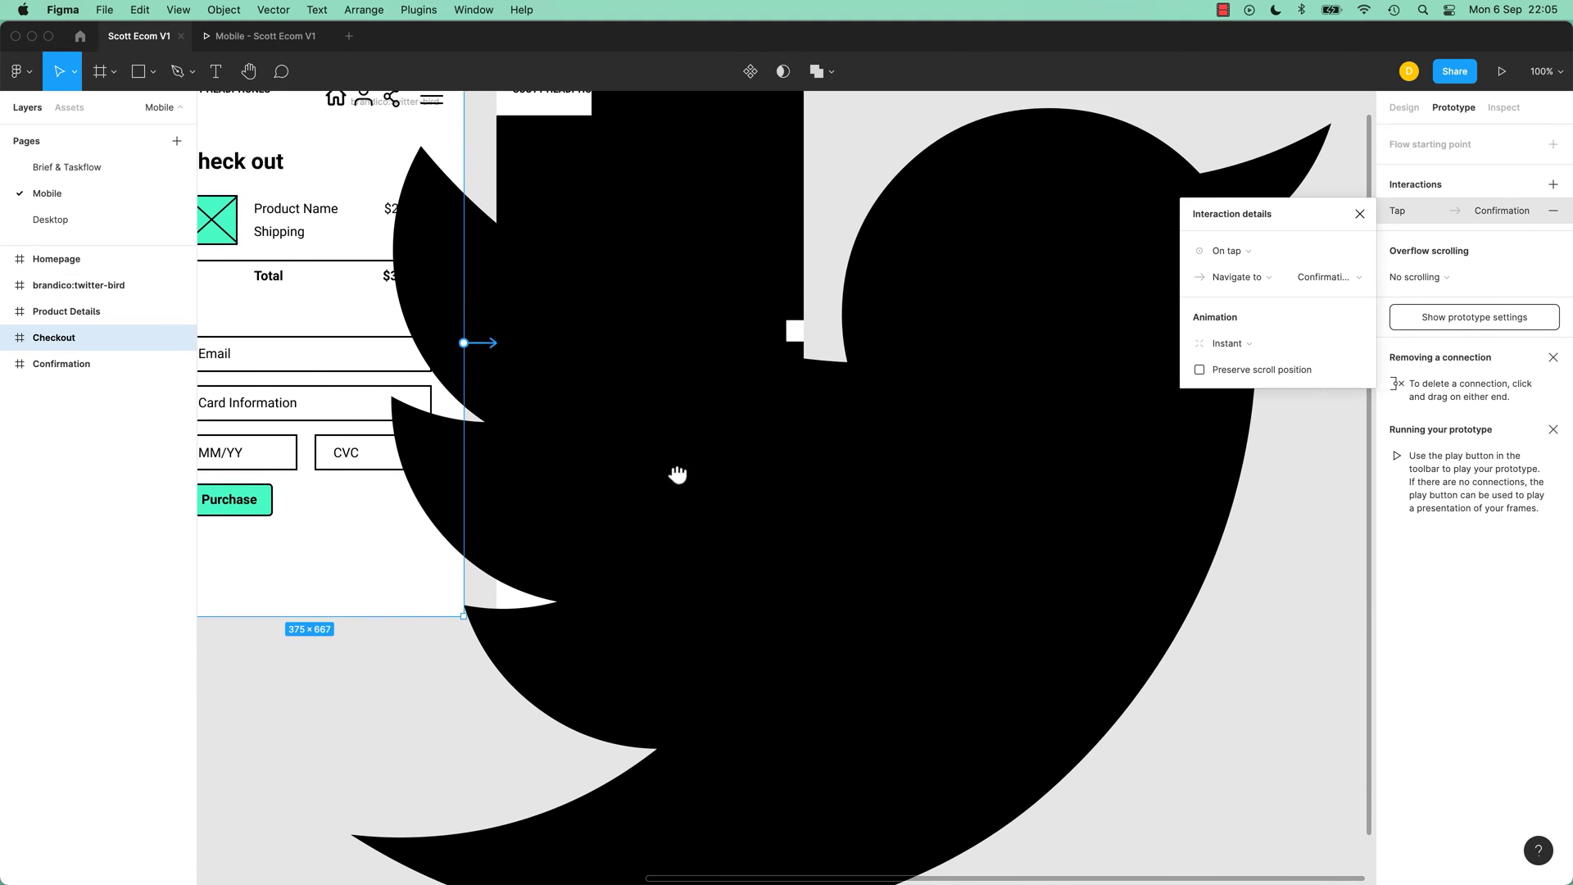
{"action": "left_click", "coordinate": [861, 587]}
{"action": "key", "text": "ctrl+z"}
{"action": "key", "text": "ctrl+z"}
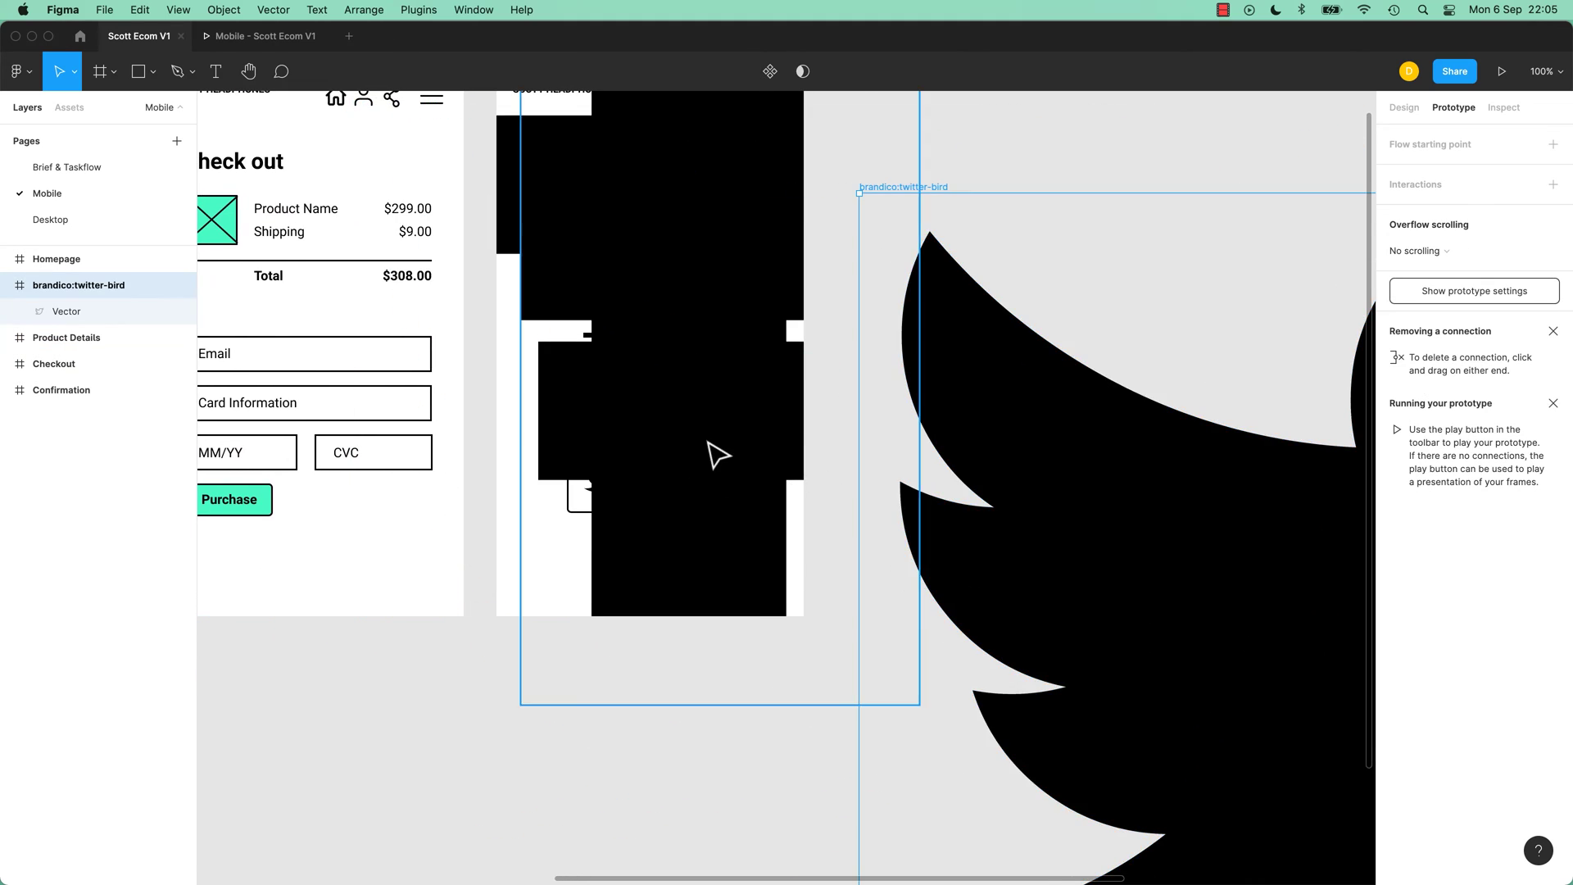
Step: Move one oversized Facebook icon off the Confirmation frame and delete it together with the oversized Twitter bird
{"action": "left_click_drag", "start_coordinate": [693, 539], "coordinate": [933, 602]}
{"action": "key", "text": "ctrl+z"}
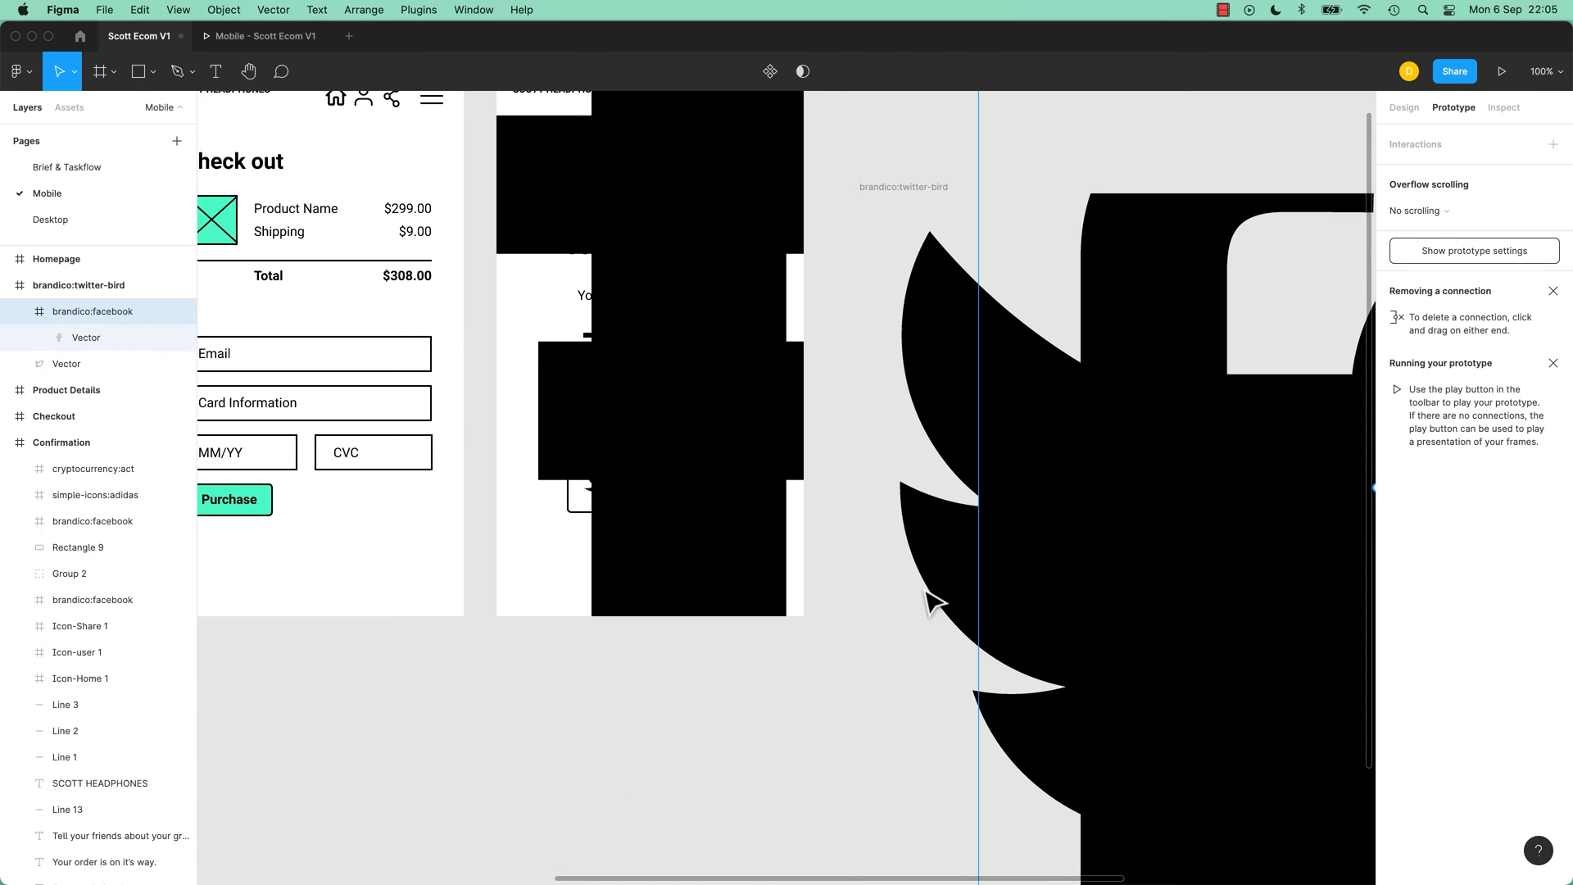
{"action": "left_click", "coordinate": [1071, 228]}
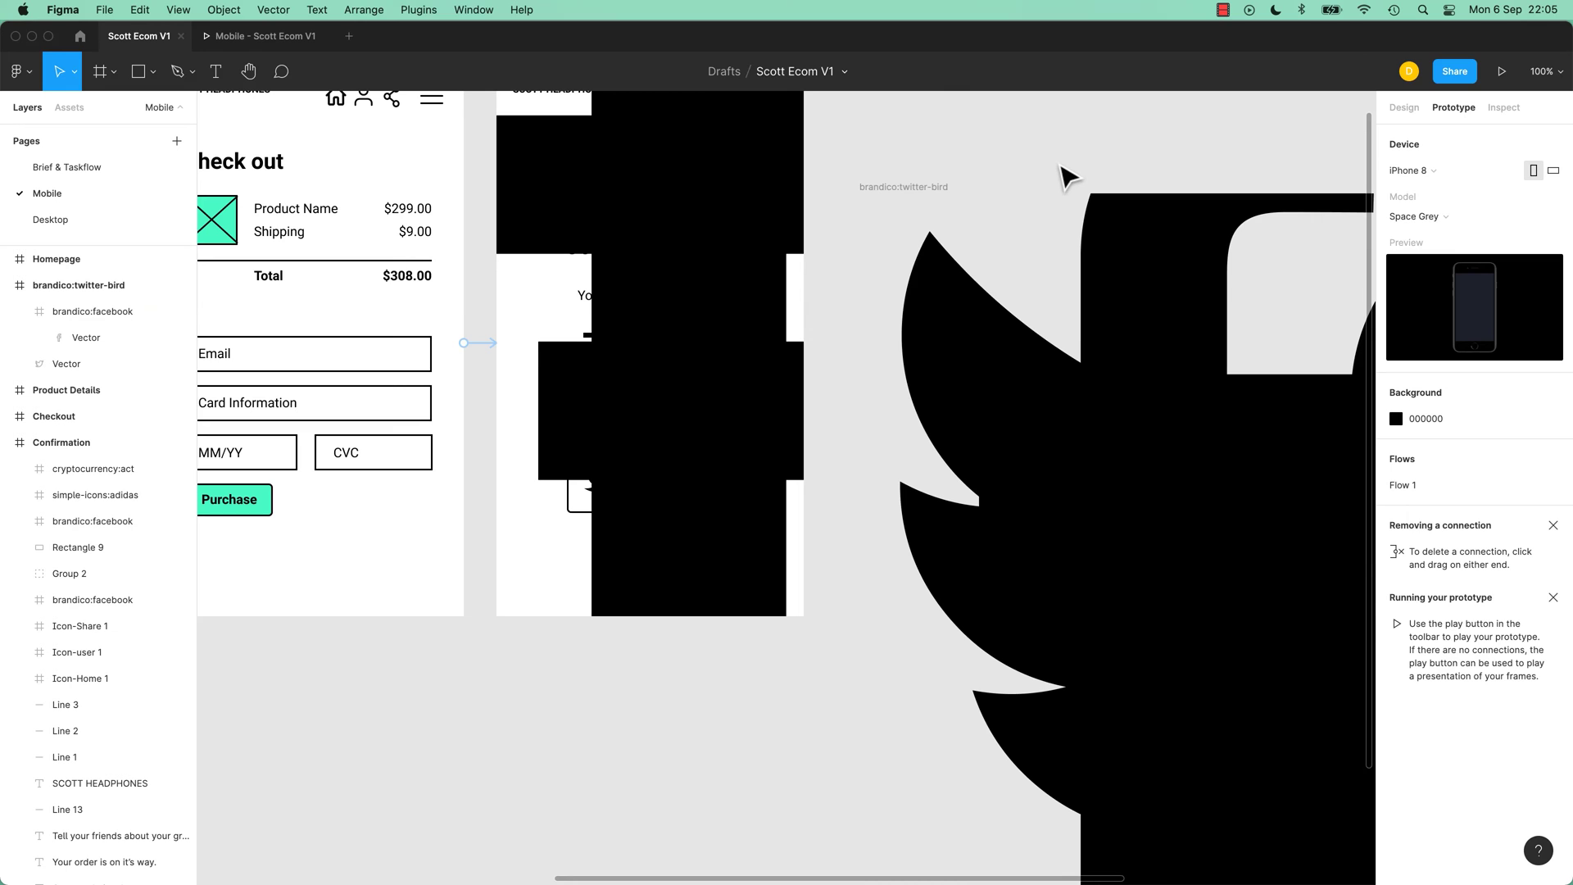
{"action": "key", "text": "minus"}
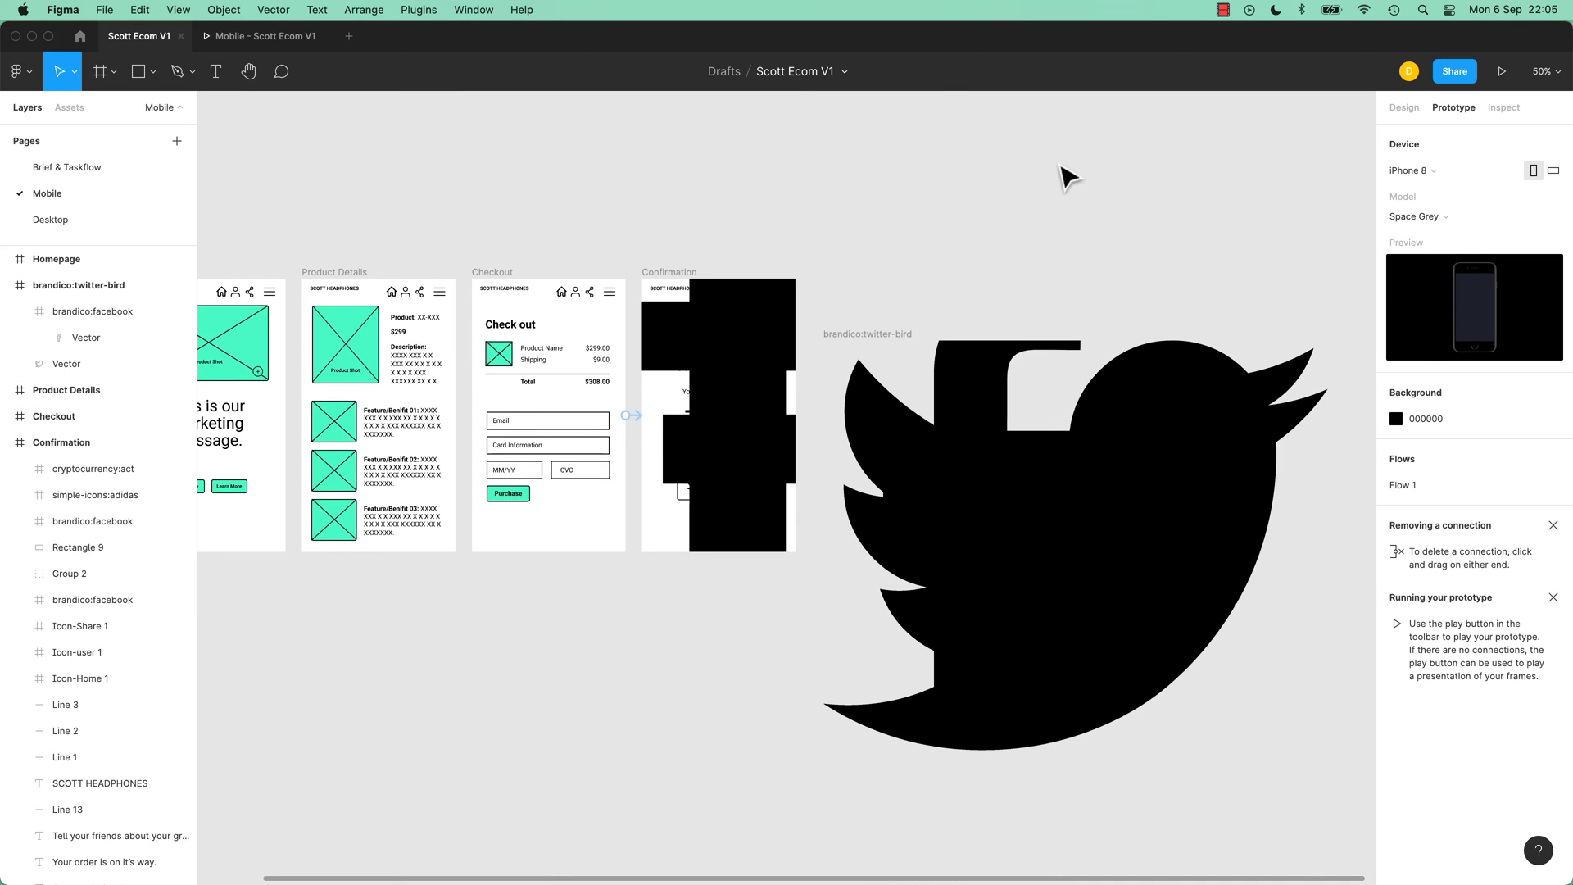
{"action": "left_click", "coordinate": [1001, 455]}
{"action": "key", "text": "Escape"}
{"action": "left_click", "coordinate": [1131, 527]}
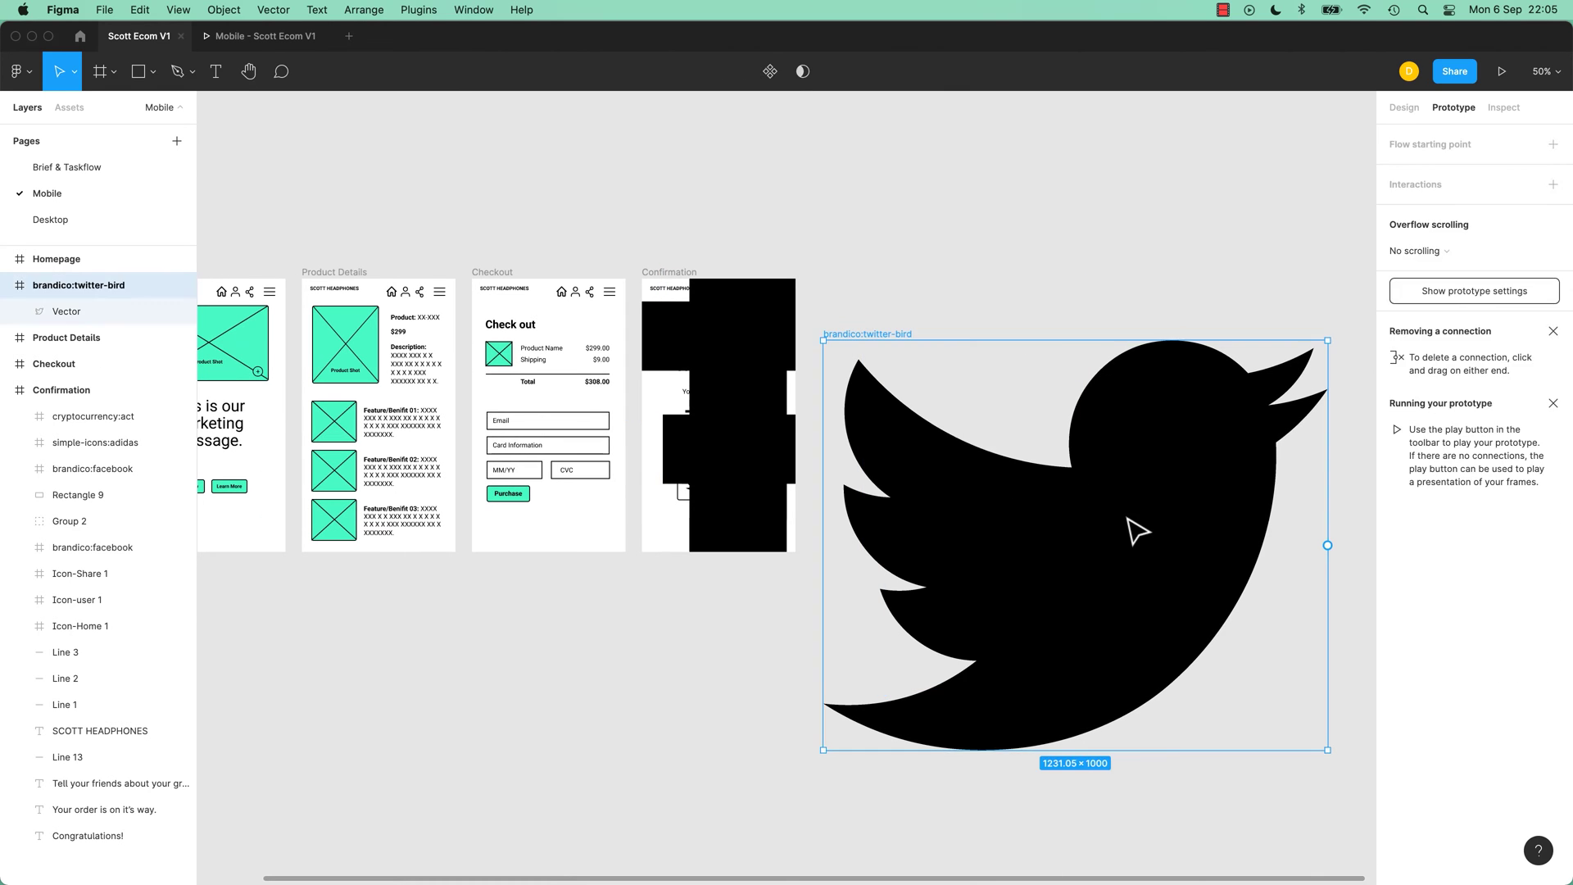
{"action": "key", "text": "Delete"}
{"action": "left_click", "coordinate": [777, 478]}
{"action": "key", "text": "Delete"}
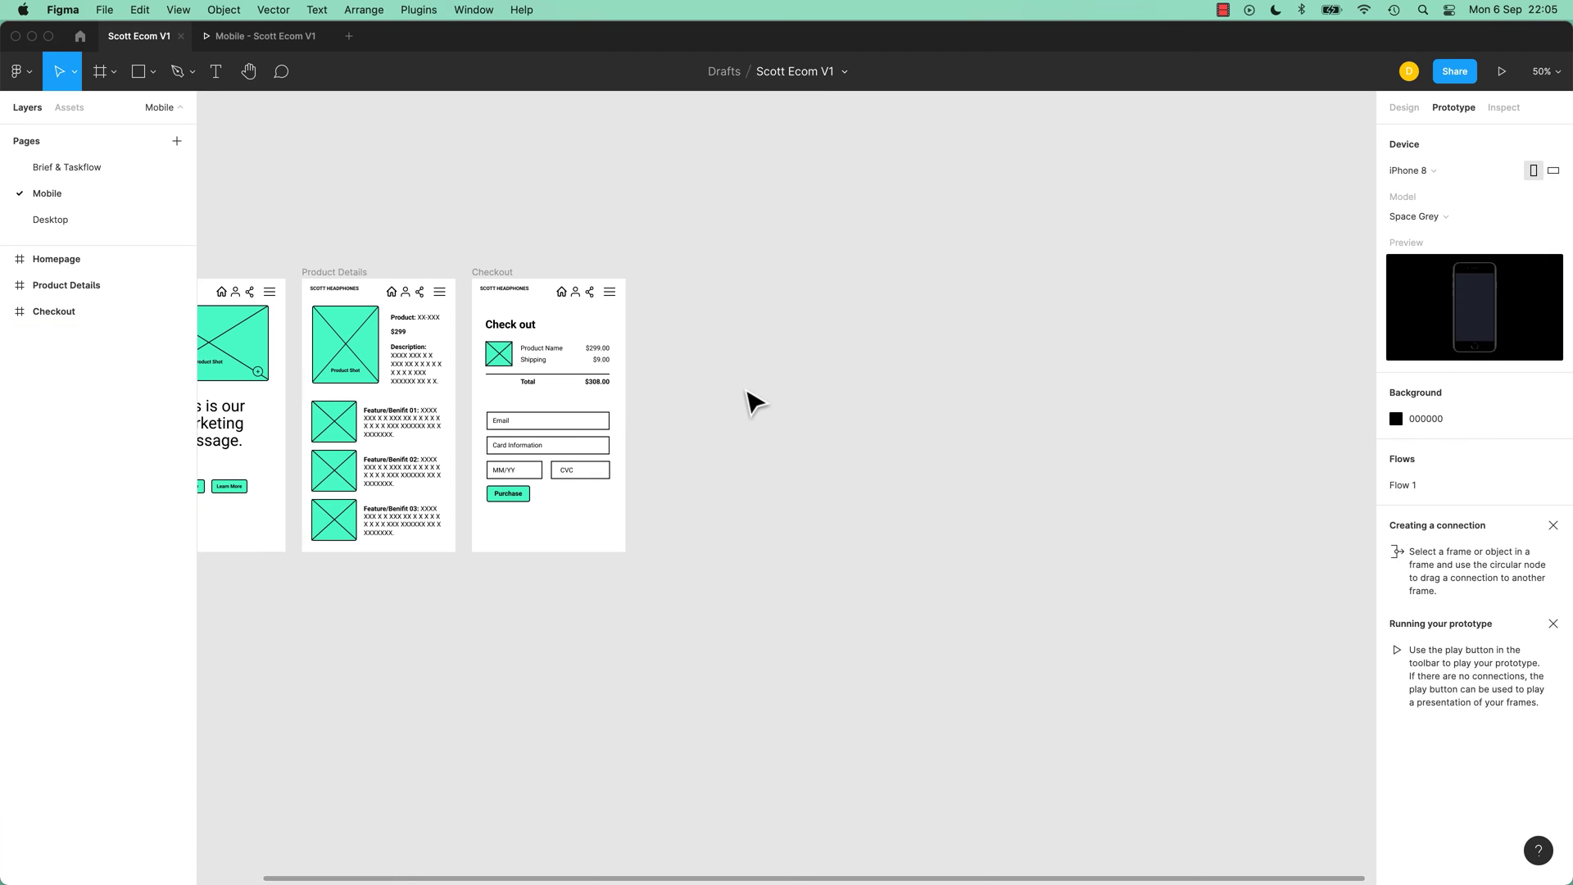
{"action": "key", "text": "super+z"}
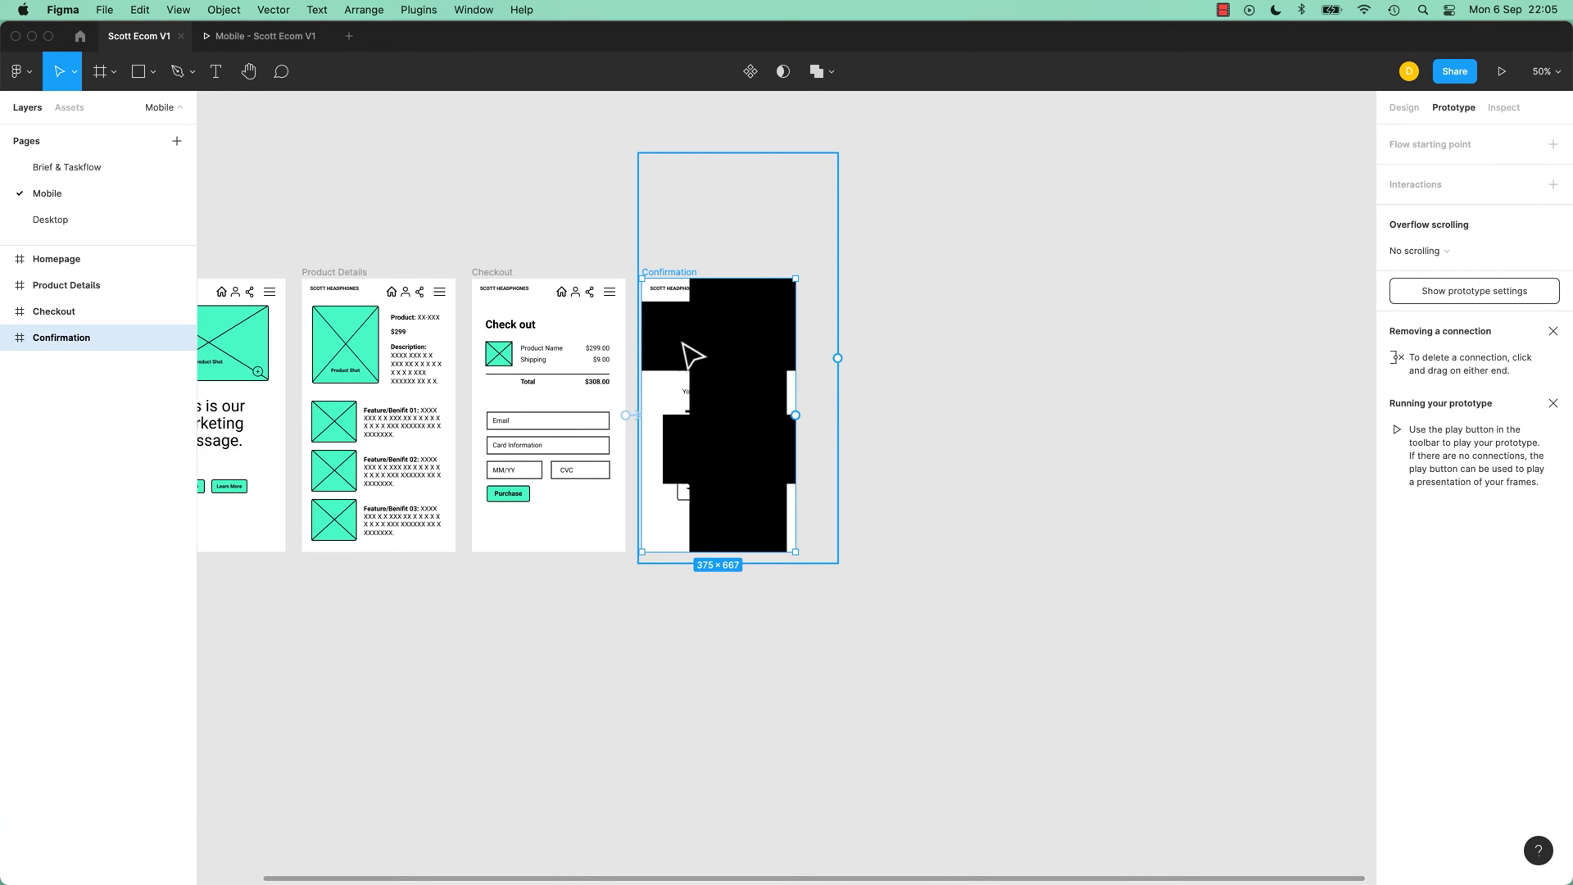
Step: Delete the two oversized brandico:facebook icons covering the Confirmation frame
{"action": "left_click", "coordinate": [9, 341]}
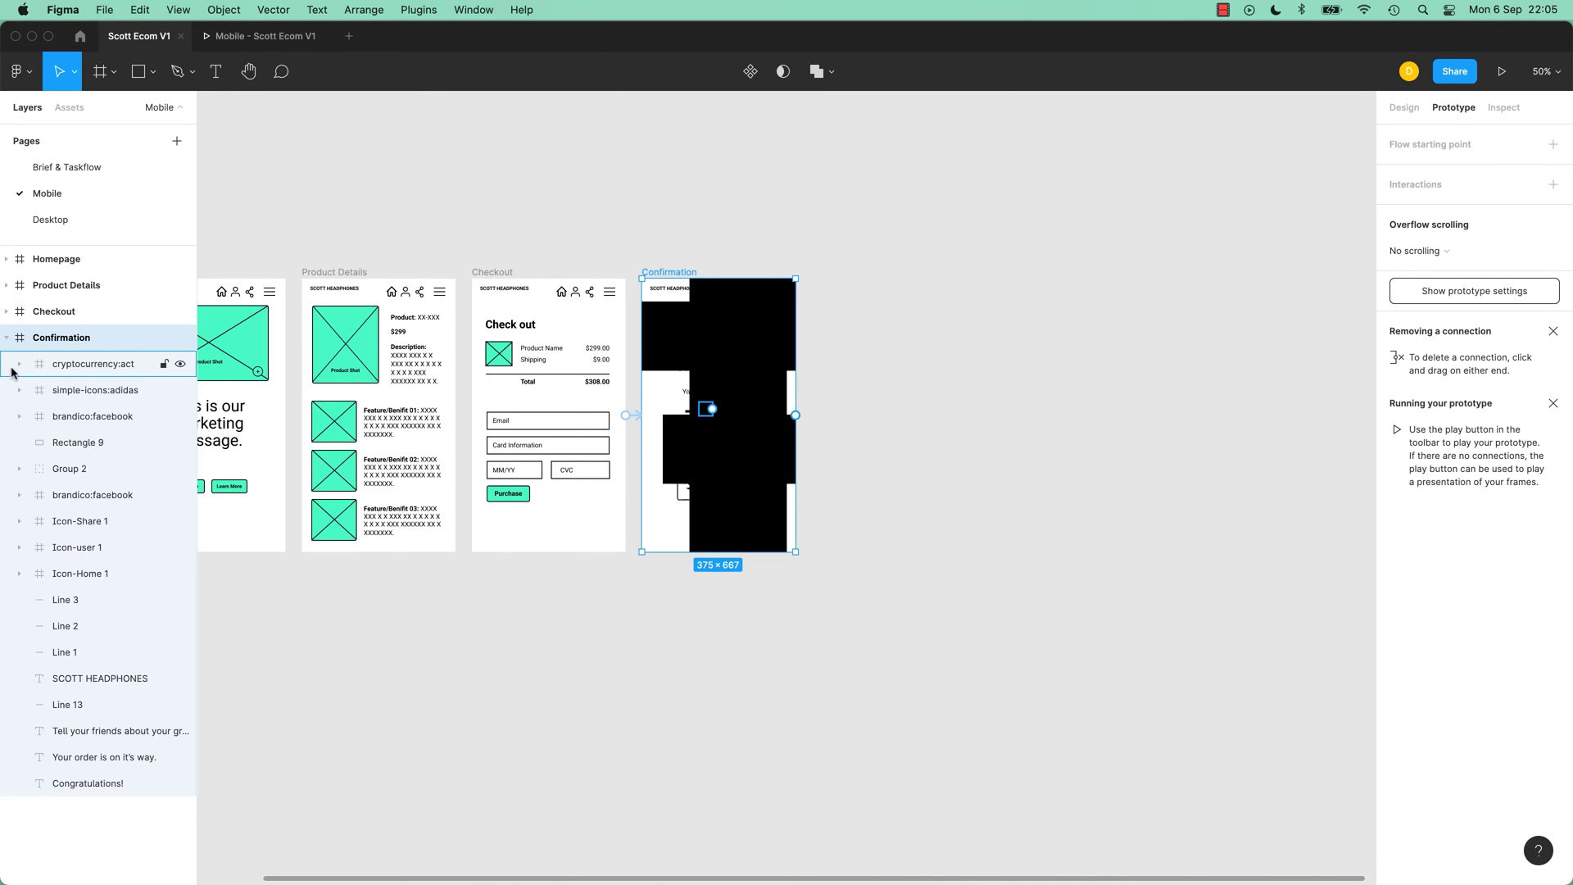
{"action": "left_click", "coordinate": [84, 373]}
{"action": "left_click", "coordinate": [82, 390]}
{"action": "left_click", "coordinate": [89, 416]}
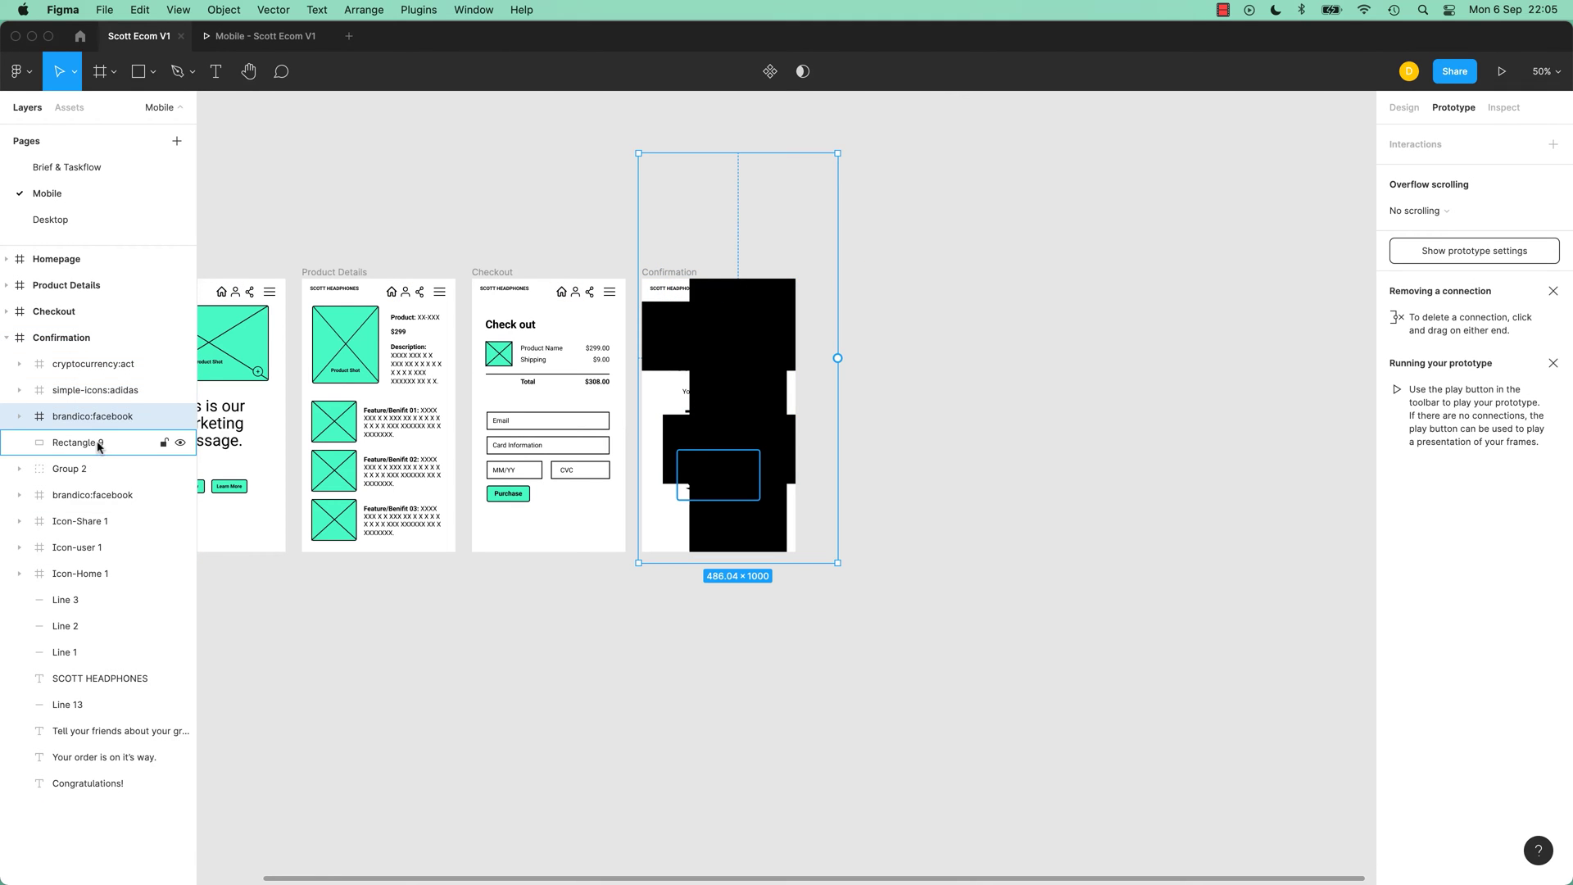
{"action": "key", "text": "Delete"}
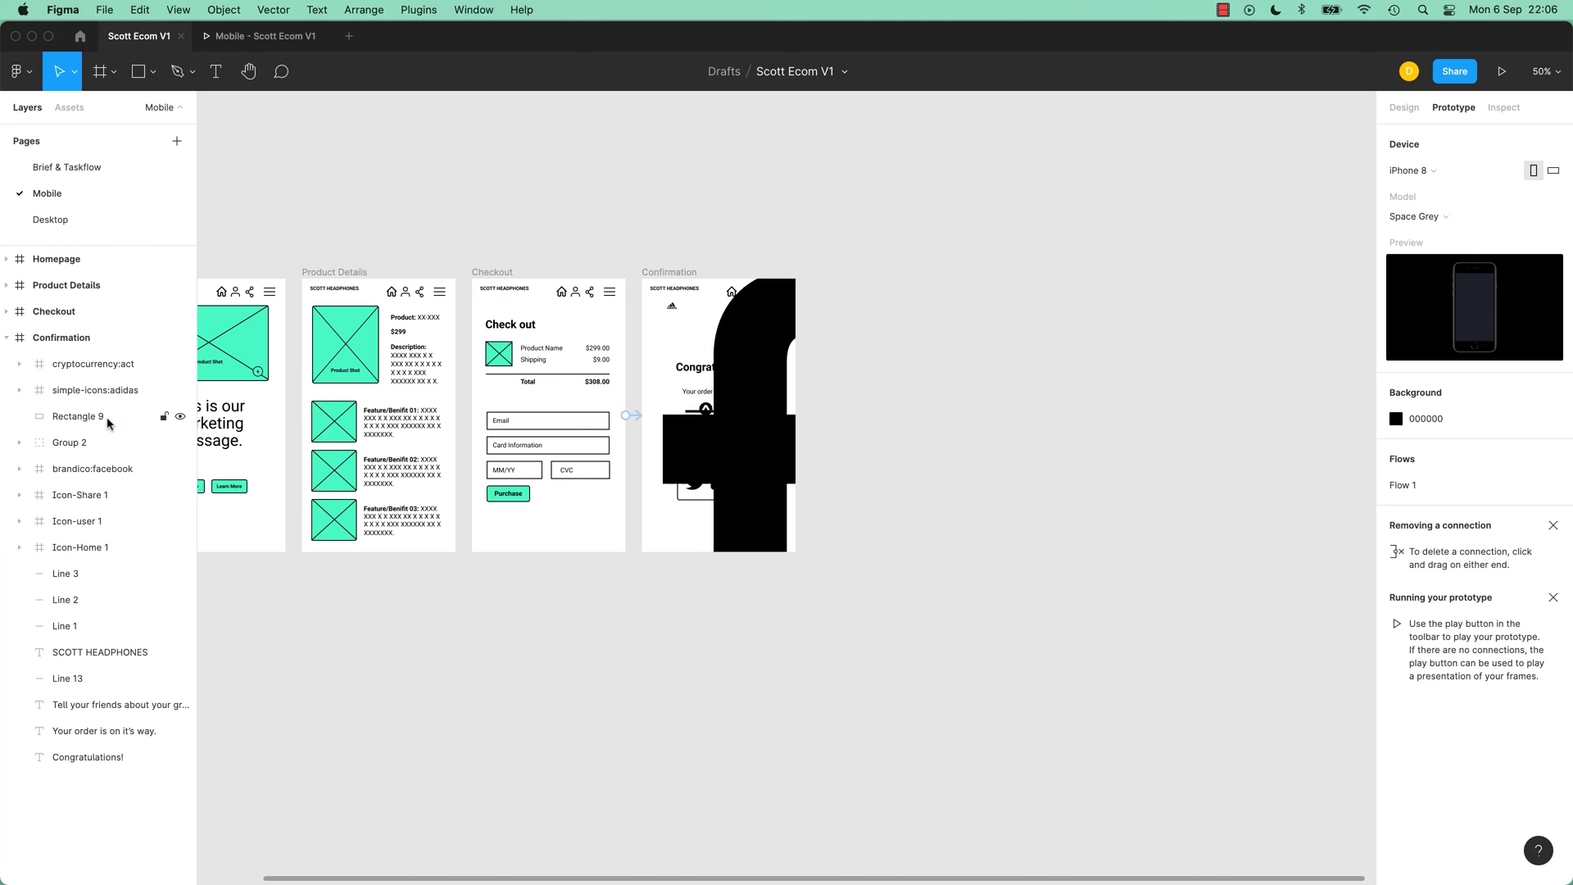
{"action": "left_click", "coordinate": [787, 450]}
{"action": "key", "text": "Delete"}
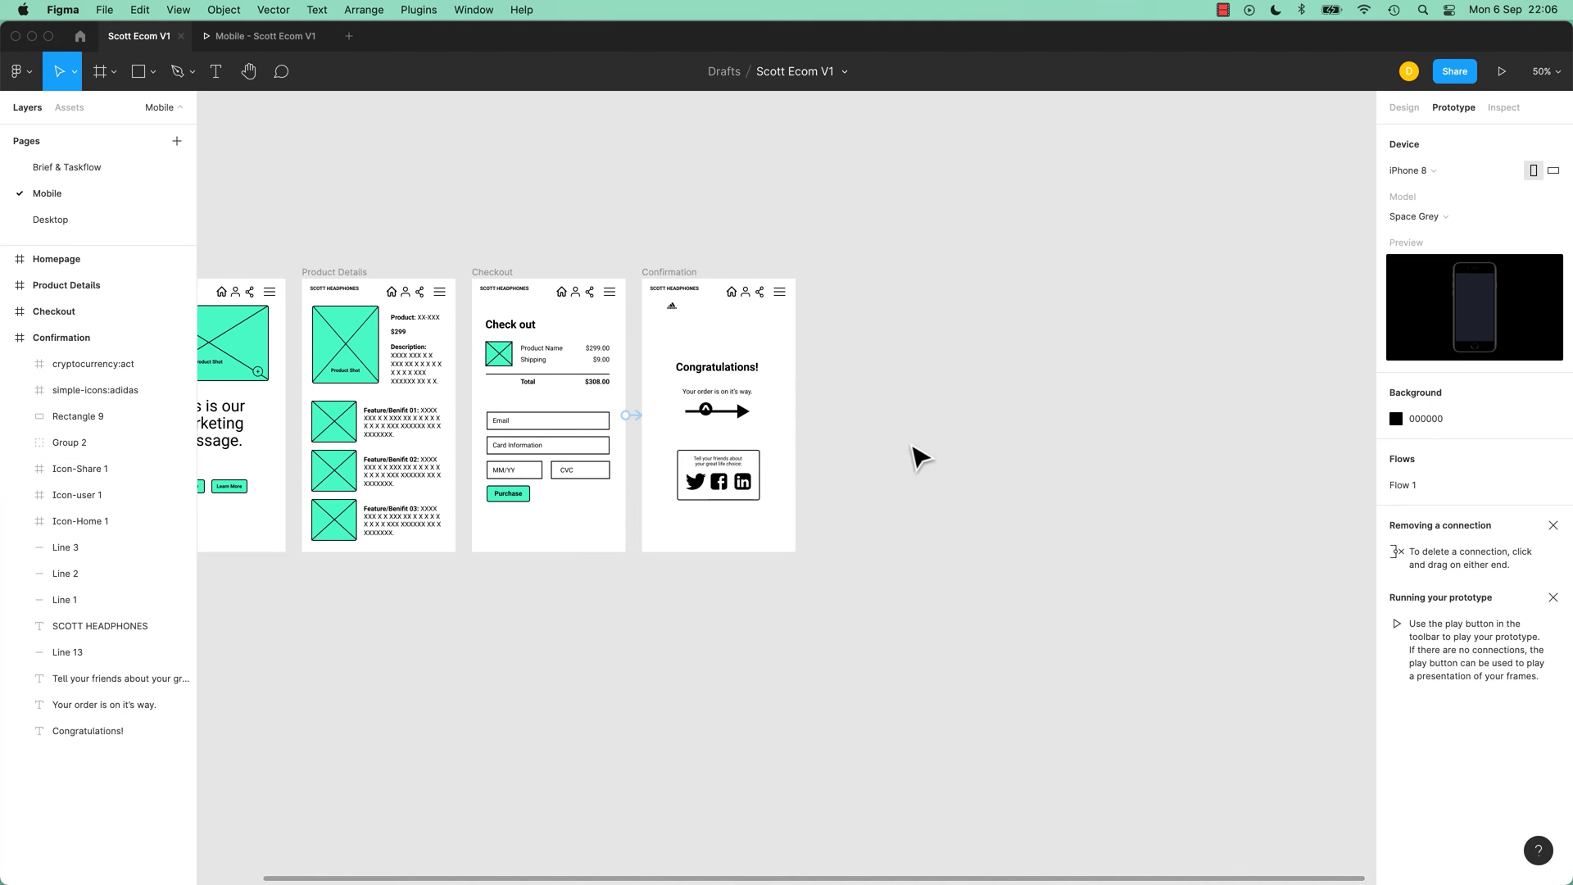
Step: Delete the stray cryptocurrency:act and simple-icons:adidas icons from the Confirmation frame
{"action": "left_click", "coordinate": [707, 411]}
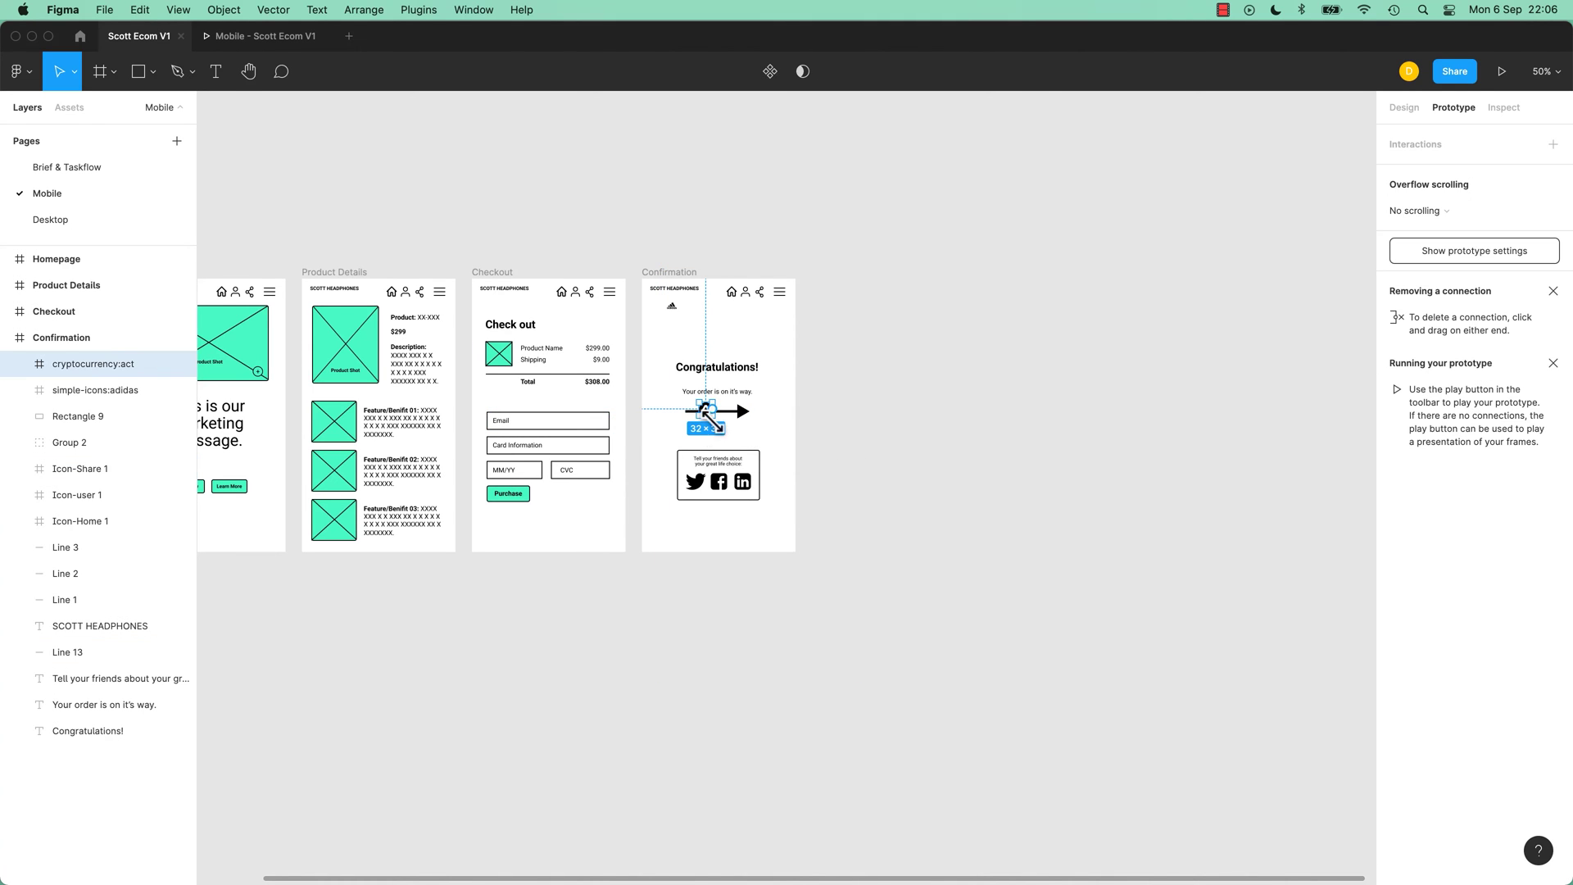
{"action": "key", "text": "Delete"}
{"action": "left_click", "coordinate": [672, 305]}
{"action": "key", "text": "Delete"}
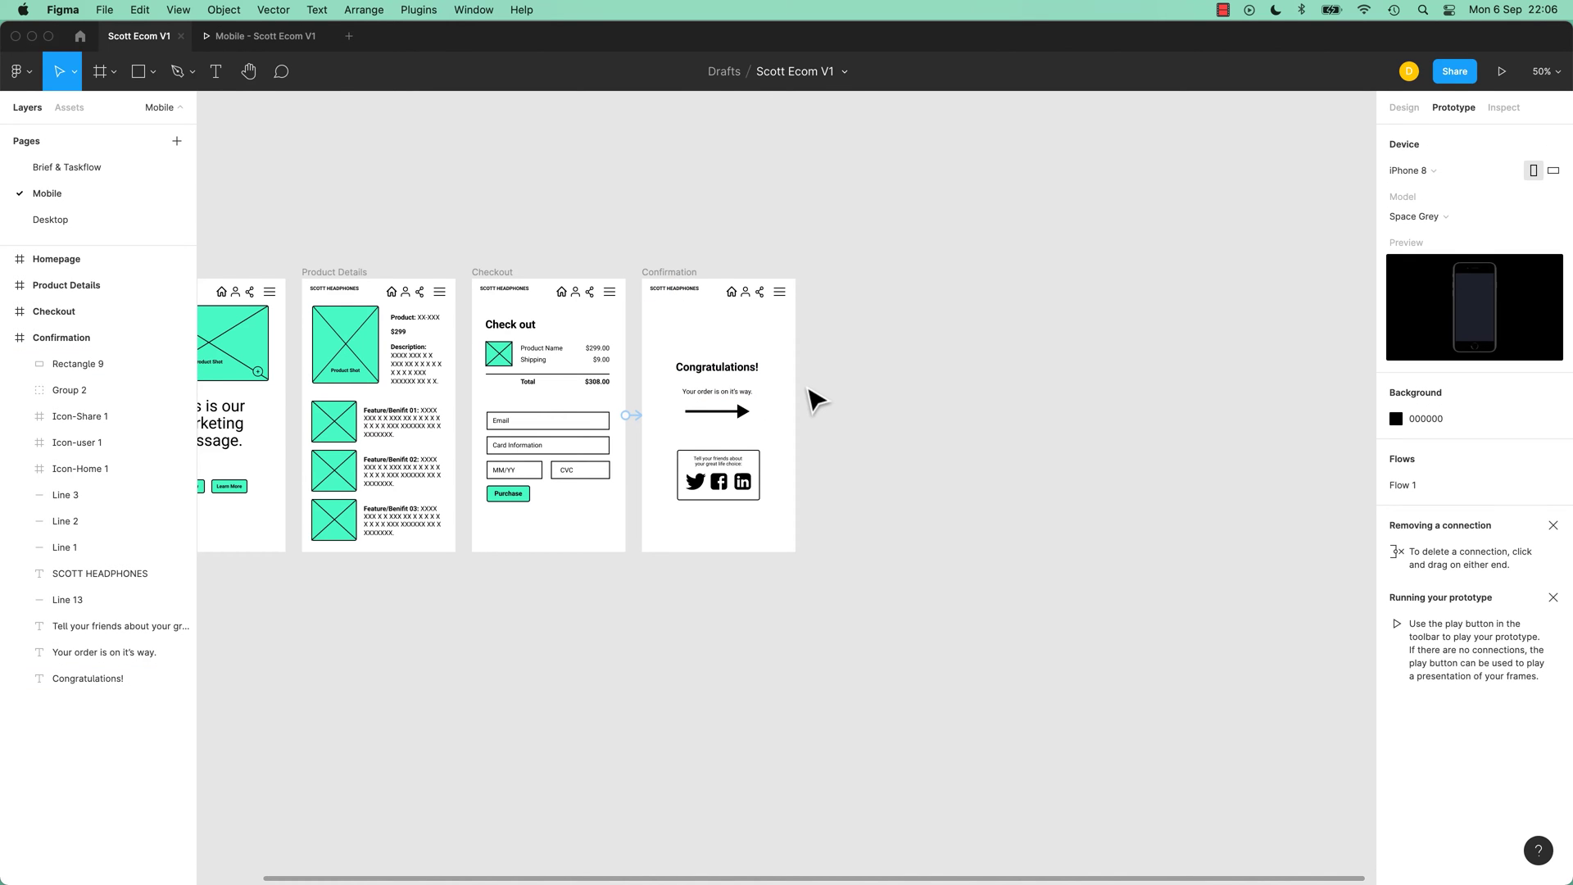
Step: Remove the prototype connection from the Checkout frame to the Confirmation frame
{"action": "key", "text": "shift+0"}
{"action": "scroll", "coordinate": [787, 409], "scroll_direction": "up", "scroll_amount": 5}
{"action": "scroll", "coordinate": [787, 410], "scroll_direction": "left", "scroll_amount": 5}
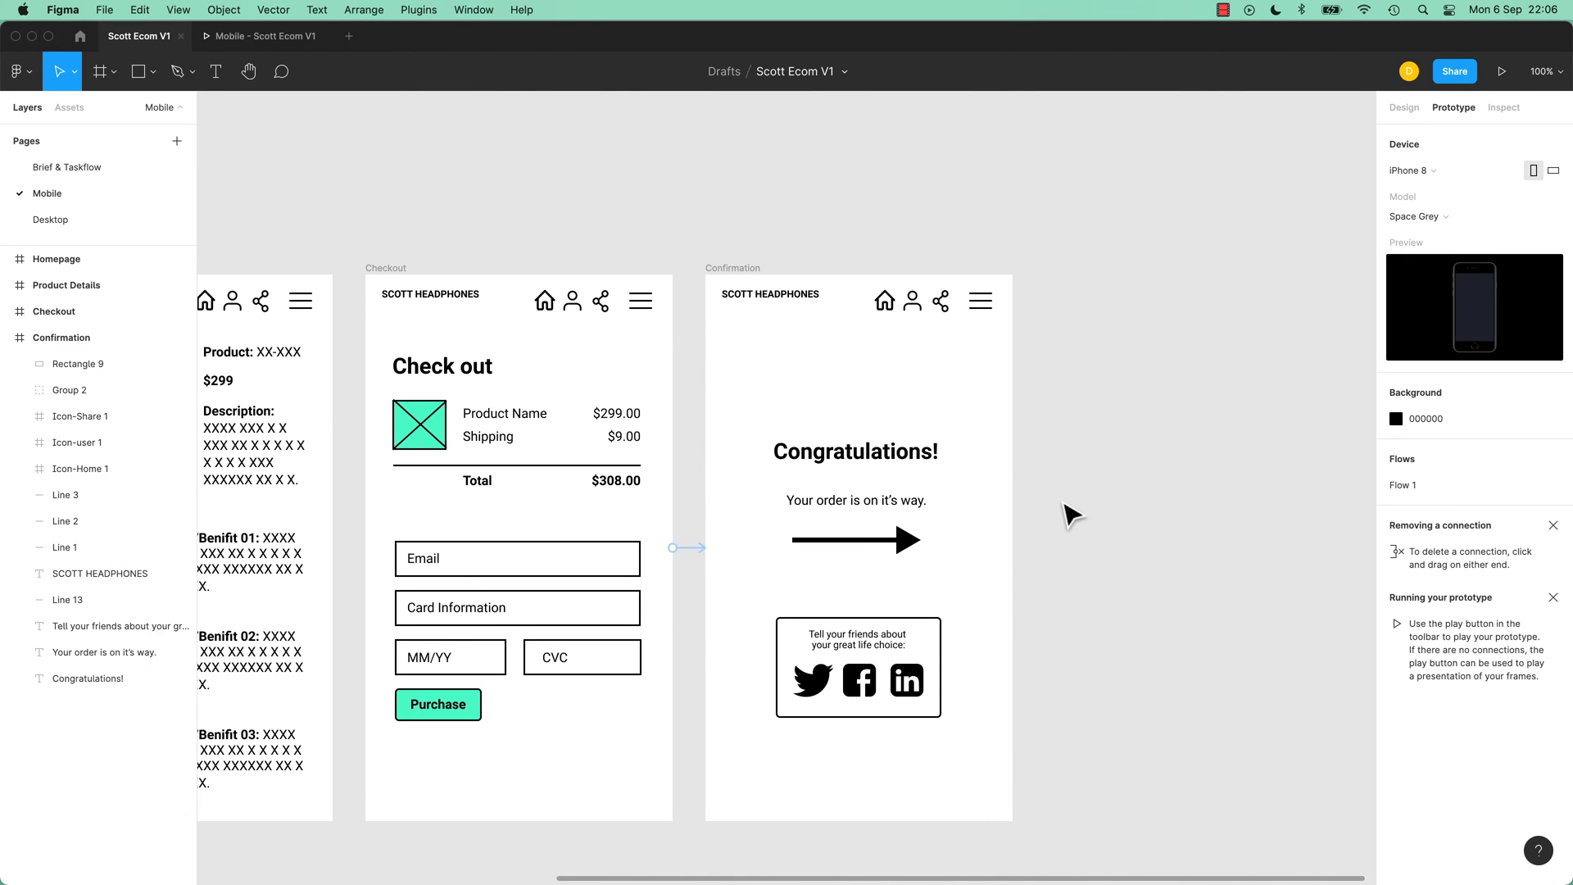
{"action": "scroll", "coordinate": [1073, 500], "scroll_direction": "down", "scroll_amount": 2}
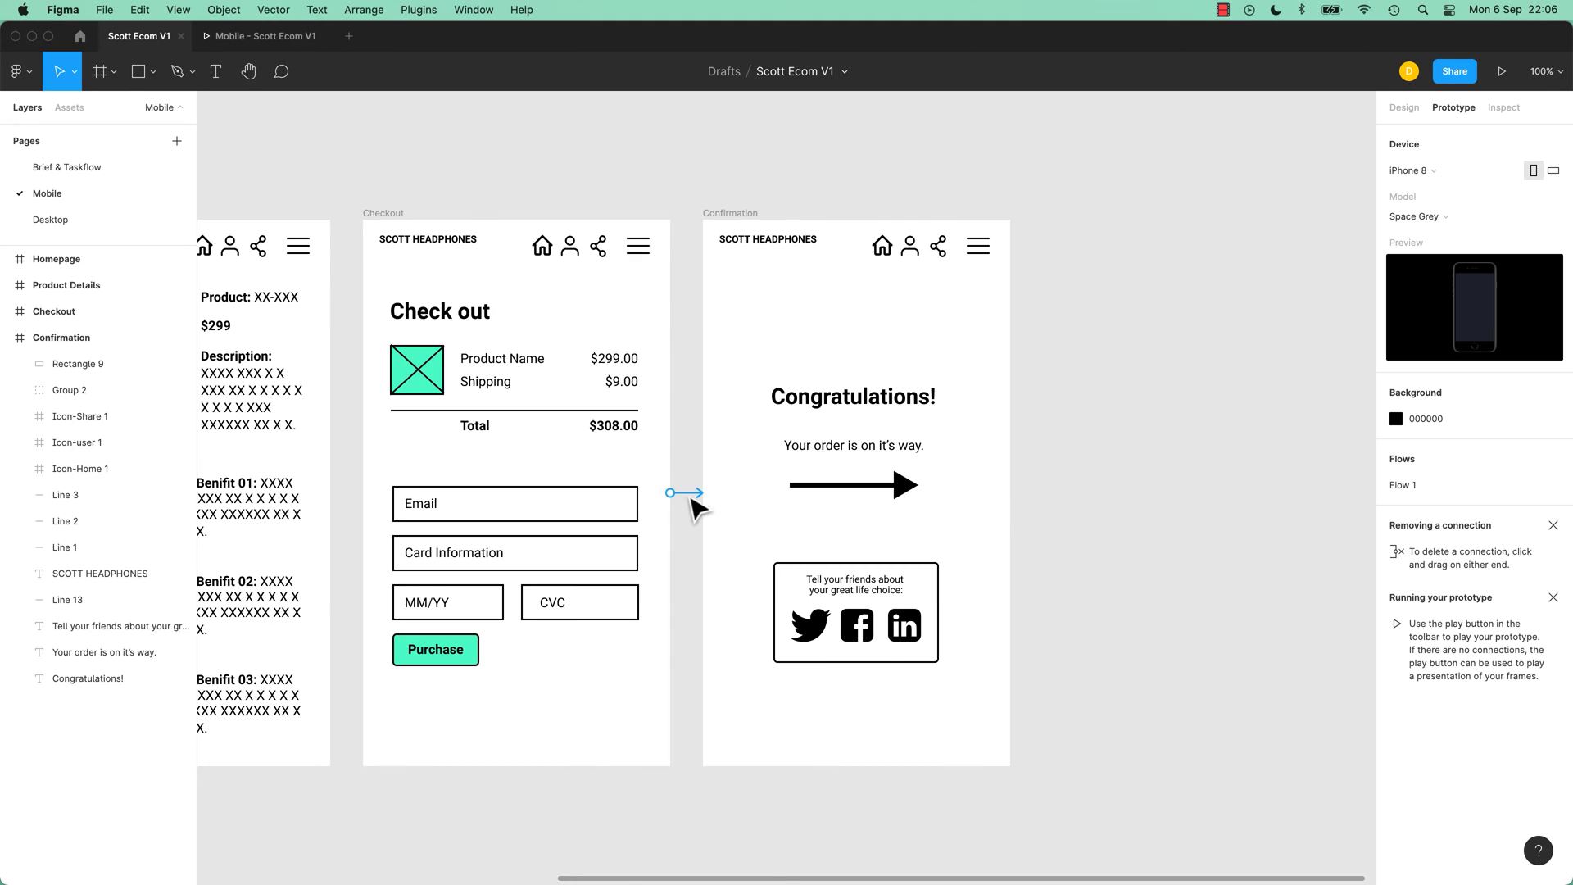
{"action": "left_click", "coordinate": [693, 494]}
{"action": "key", "text": "Escape"}
{"action": "key", "text": "Escape"}
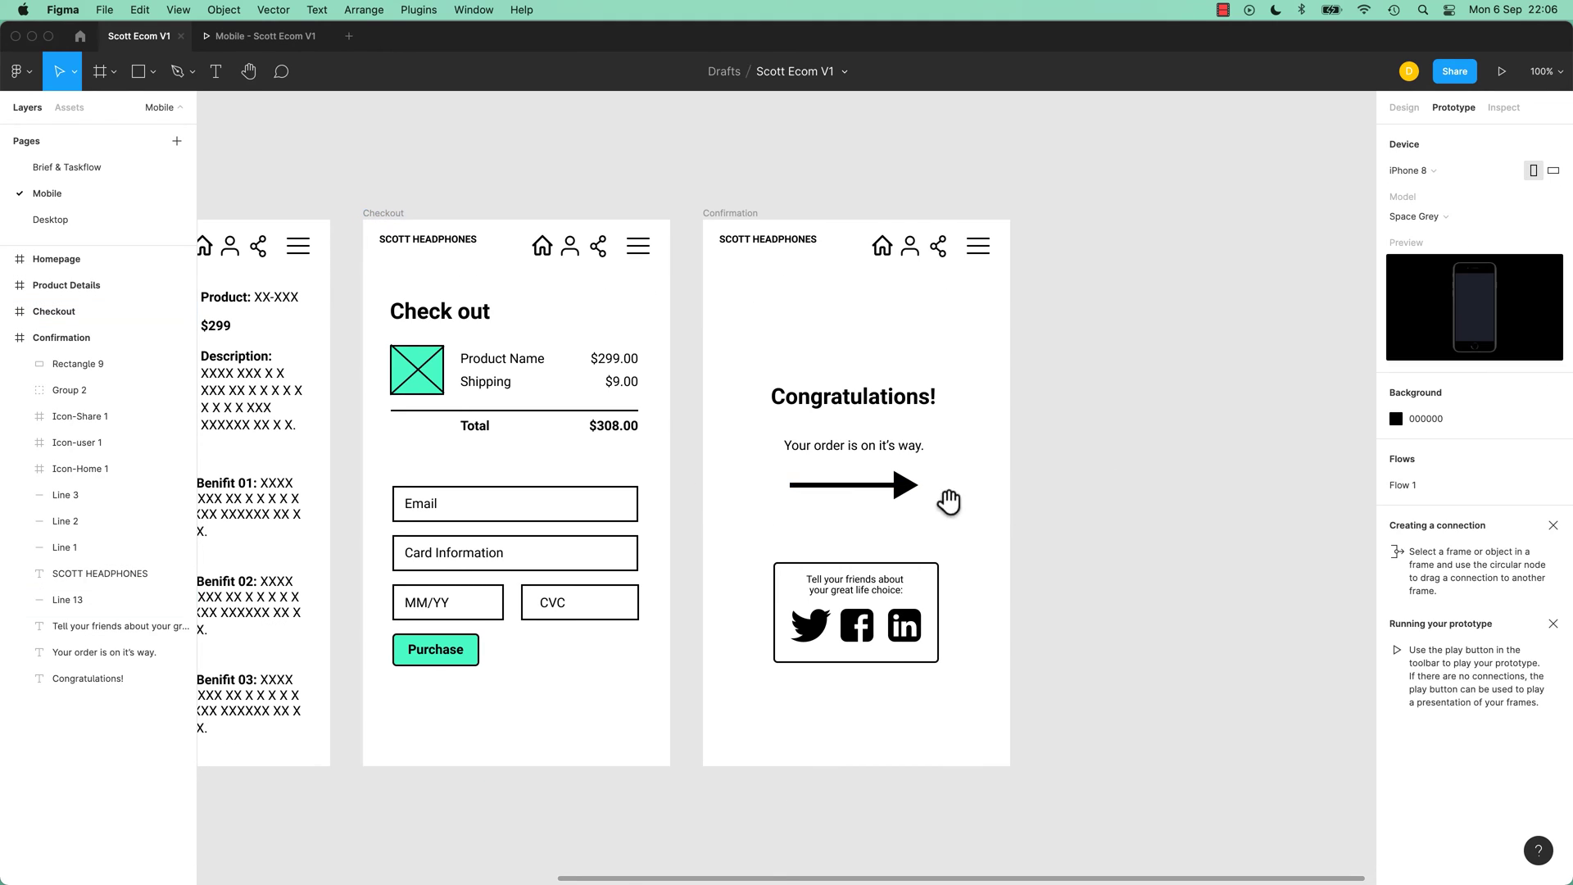
Step: Check the Product Details, Checkout, Confirmation and Homepage frames for remaining prototype connections
{"action": "scroll", "coordinate": [951, 487], "scroll_direction": "left", "scroll_amount": 4}
{"action": "scroll", "coordinate": [951, 488], "scroll_direction": "down", "scroll_amount": 1}
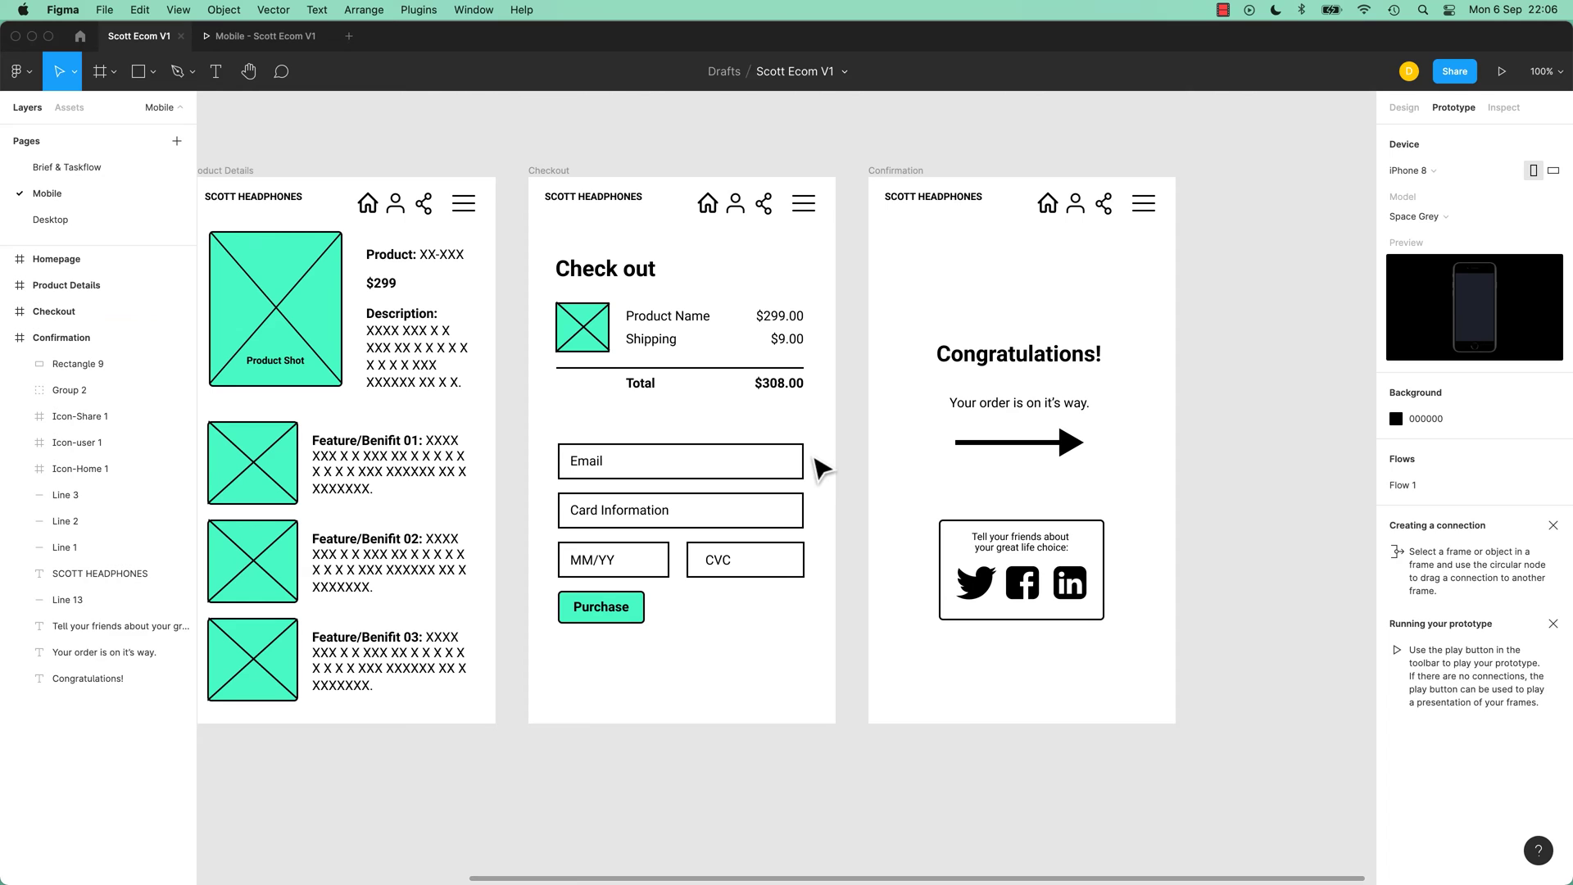
{"action": "scroll", "coordinate": [820, 475], "scroll_direction": "left", "scroll_amount": 4}
{"action": "scroll", "coordinate": [820, 475], "scroll_direction": "up", "scroll_amount": 2}
{"action": "left_click", "coordinate": [415, 261]}
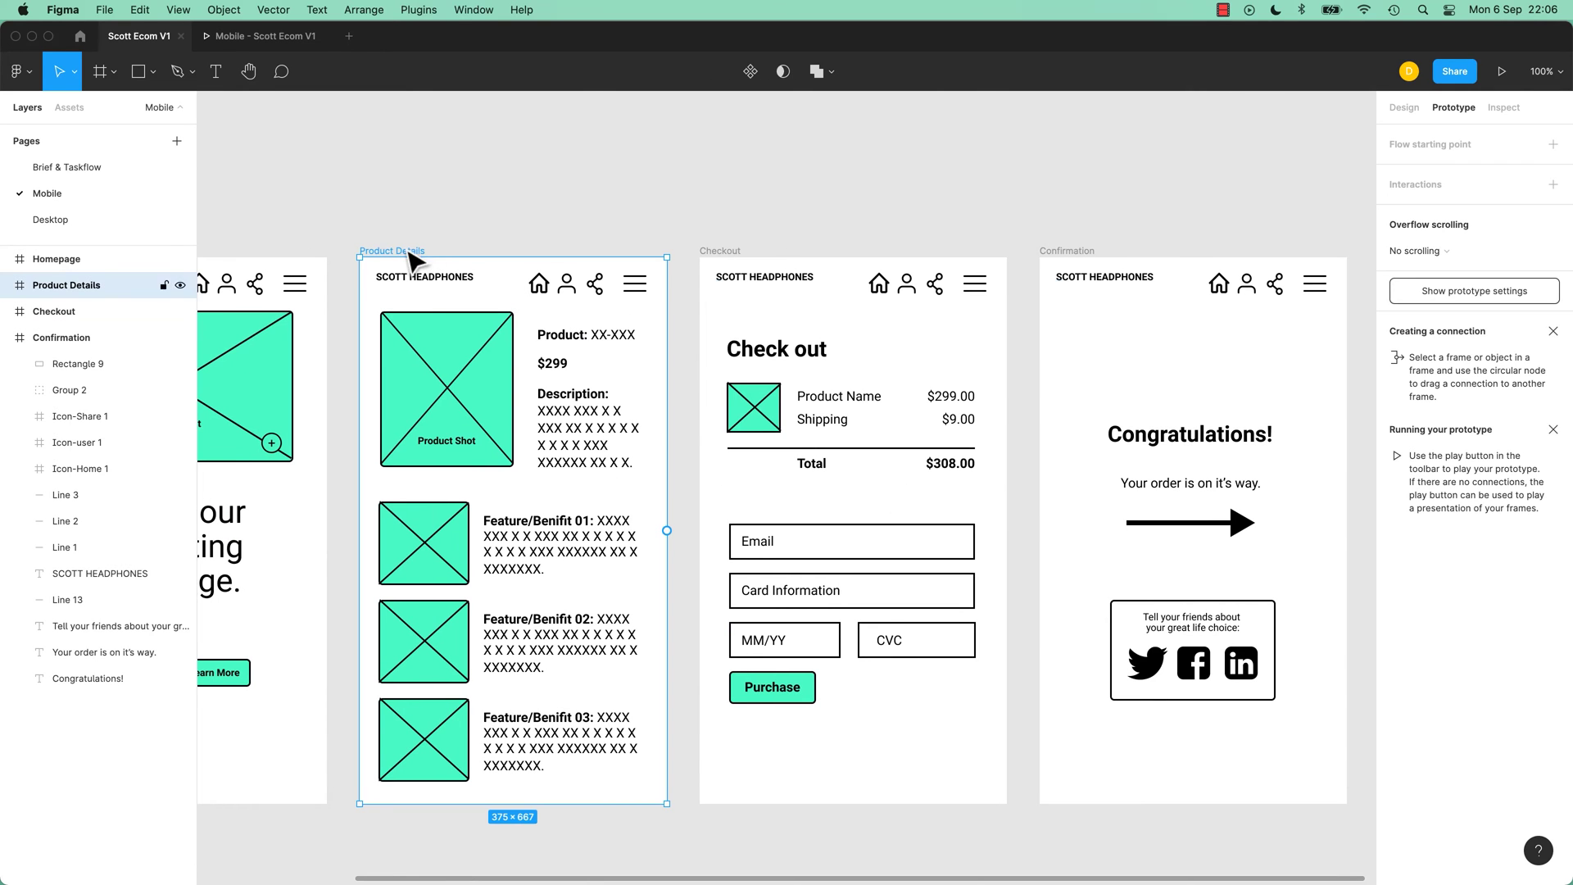
{"action": "left_click", "coordinate": [719, 251]}
{"action": "left_click", "coordinate": [1060, 250]}
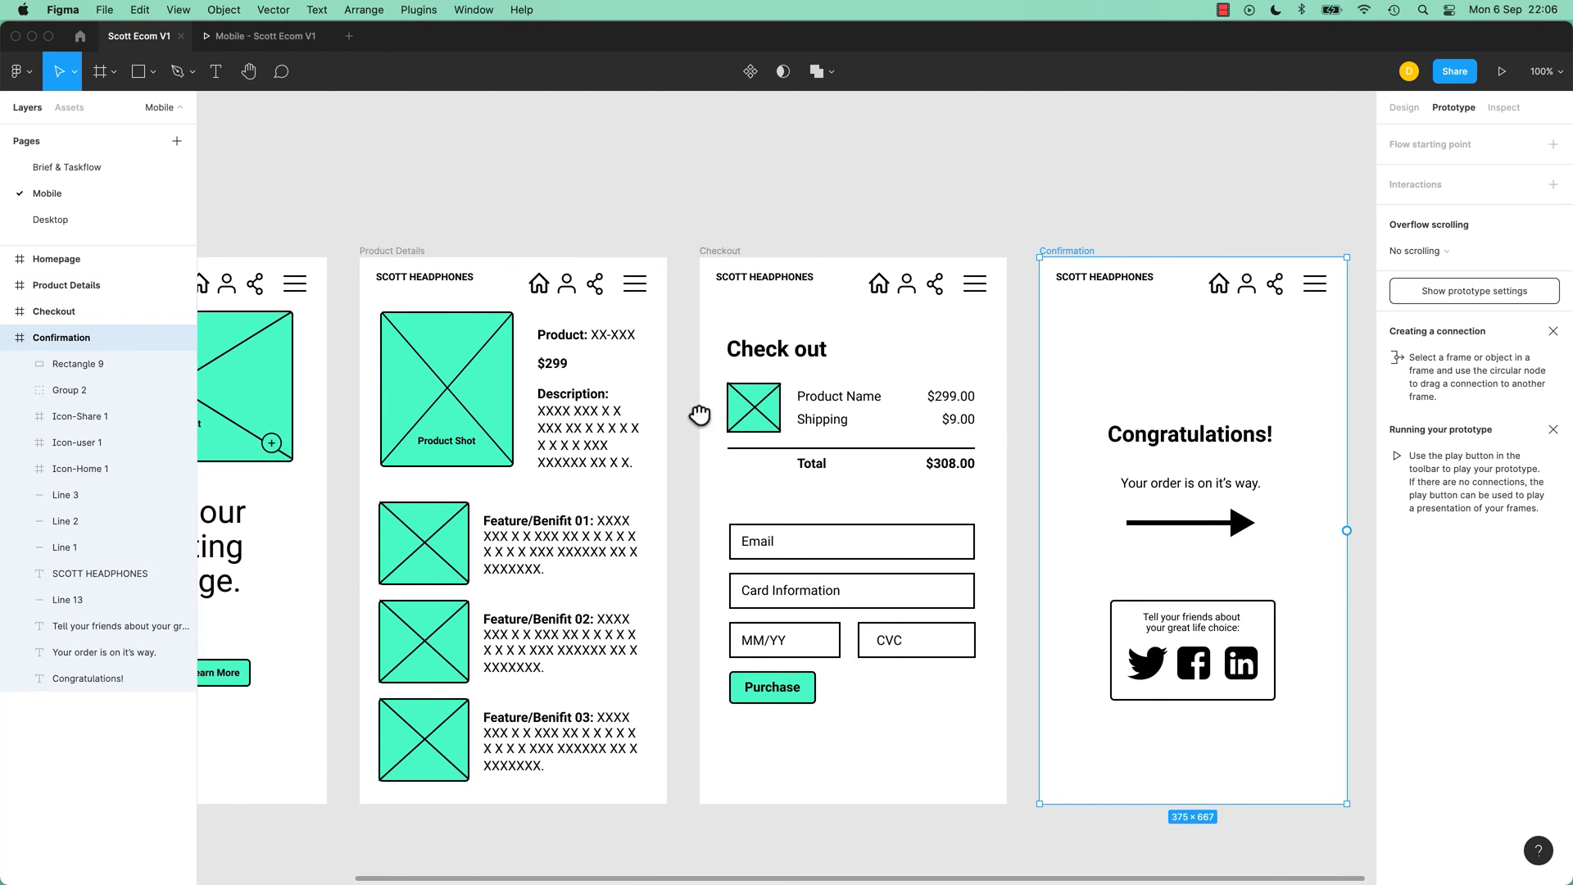
{"action": "left_click_drag", "start_coordinate": [699, 414], "coordinate": [1118, 402]}
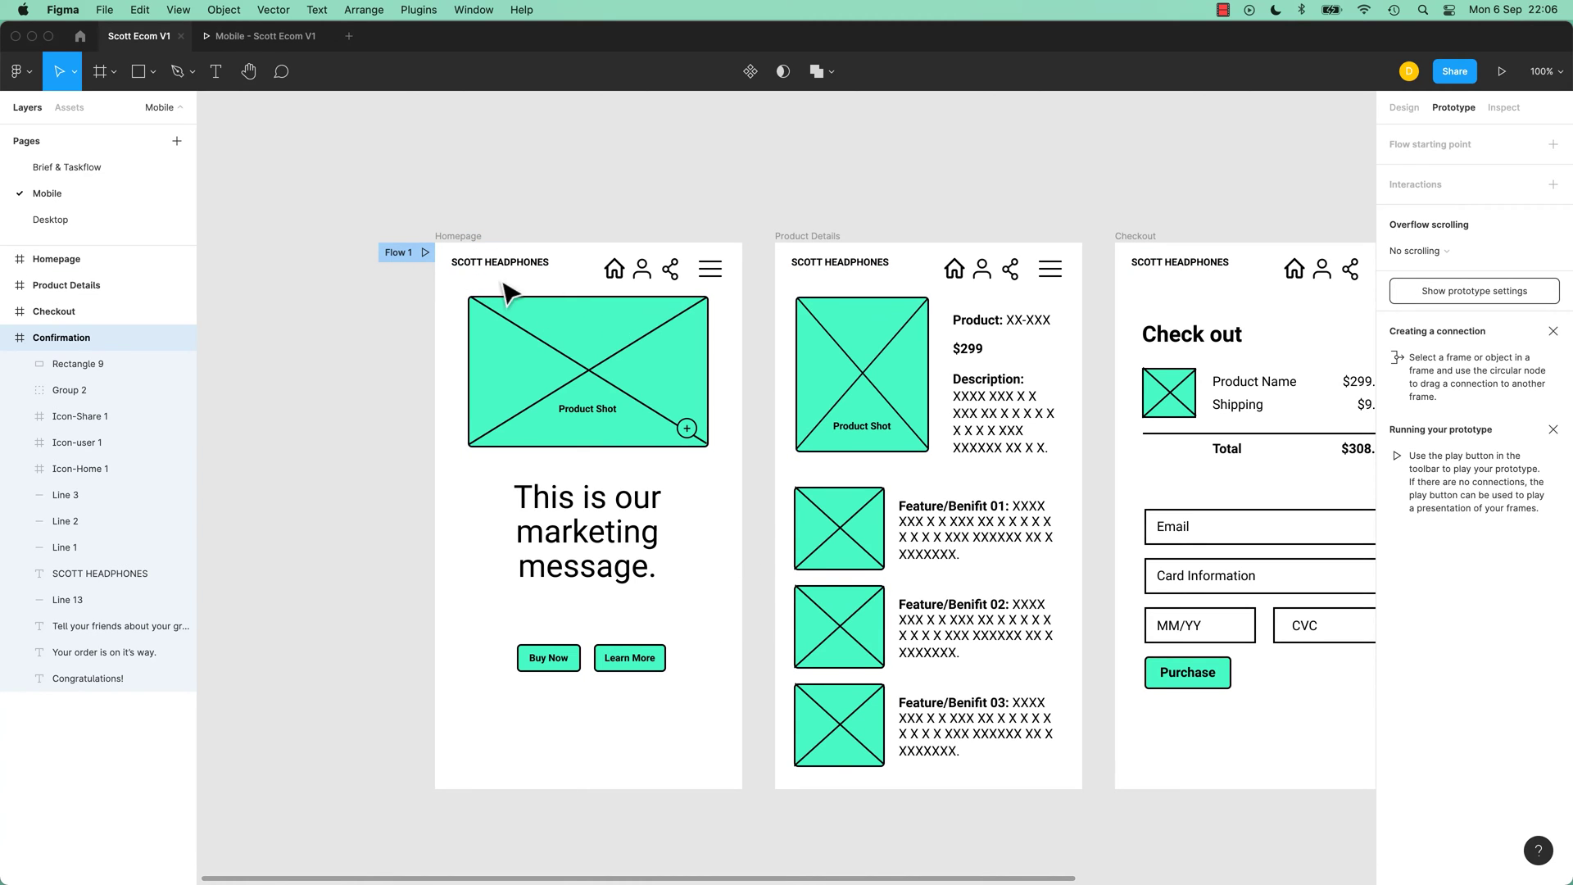
{"action": "left_click", "coordinate": [455, 236]}
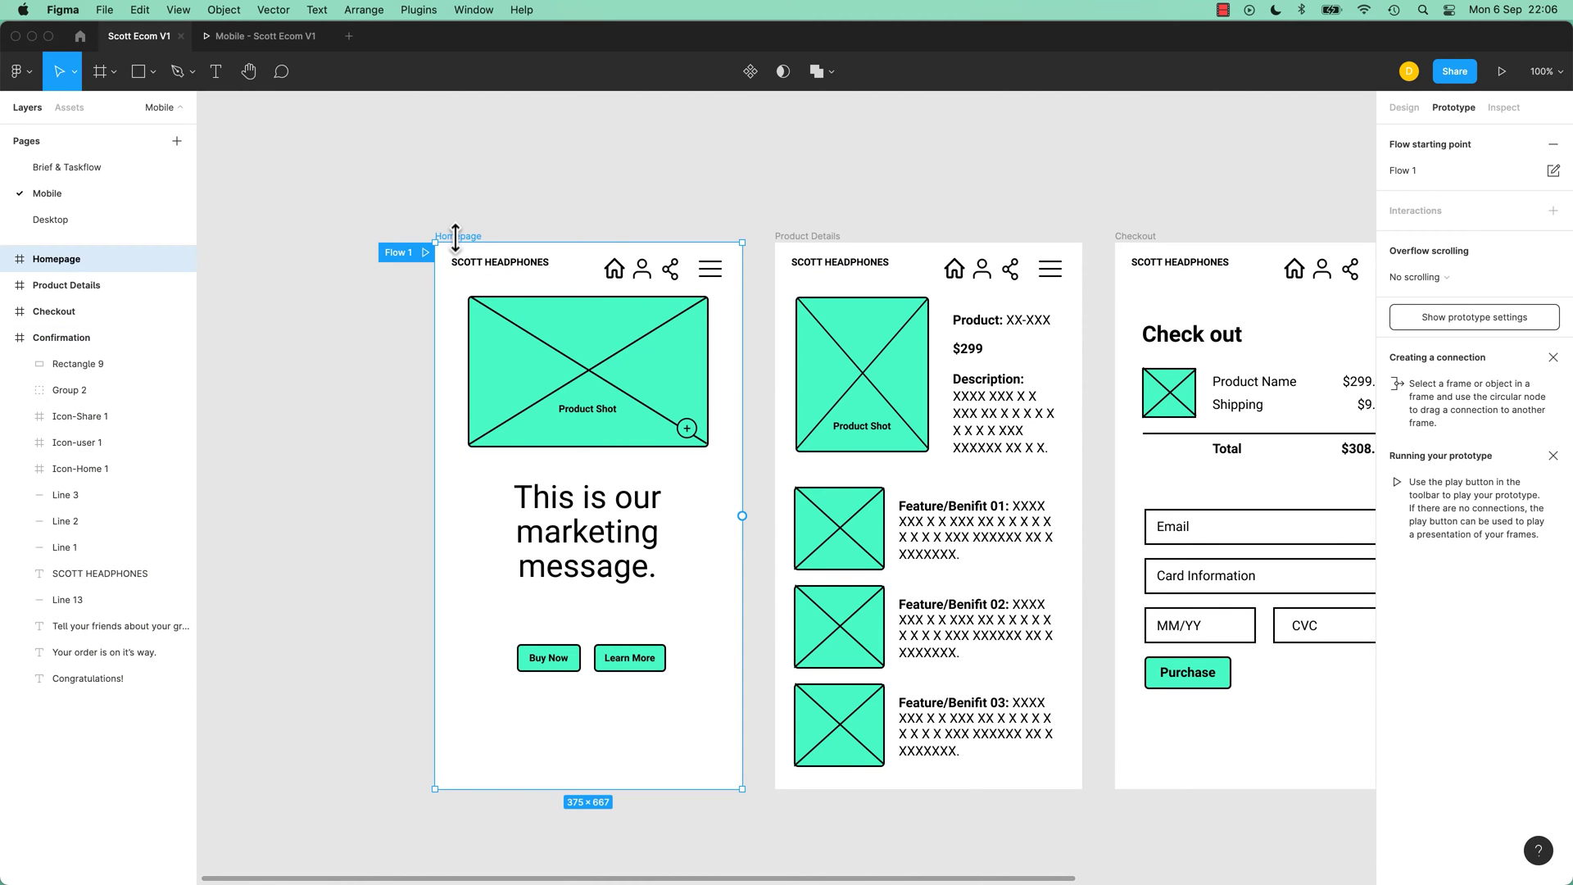
Step: Connect the Buy Now button on the Homepage to the Checkout frame with an on-tap navigation interaction
{"action": "left_click", "coordinate": [556, 647]}
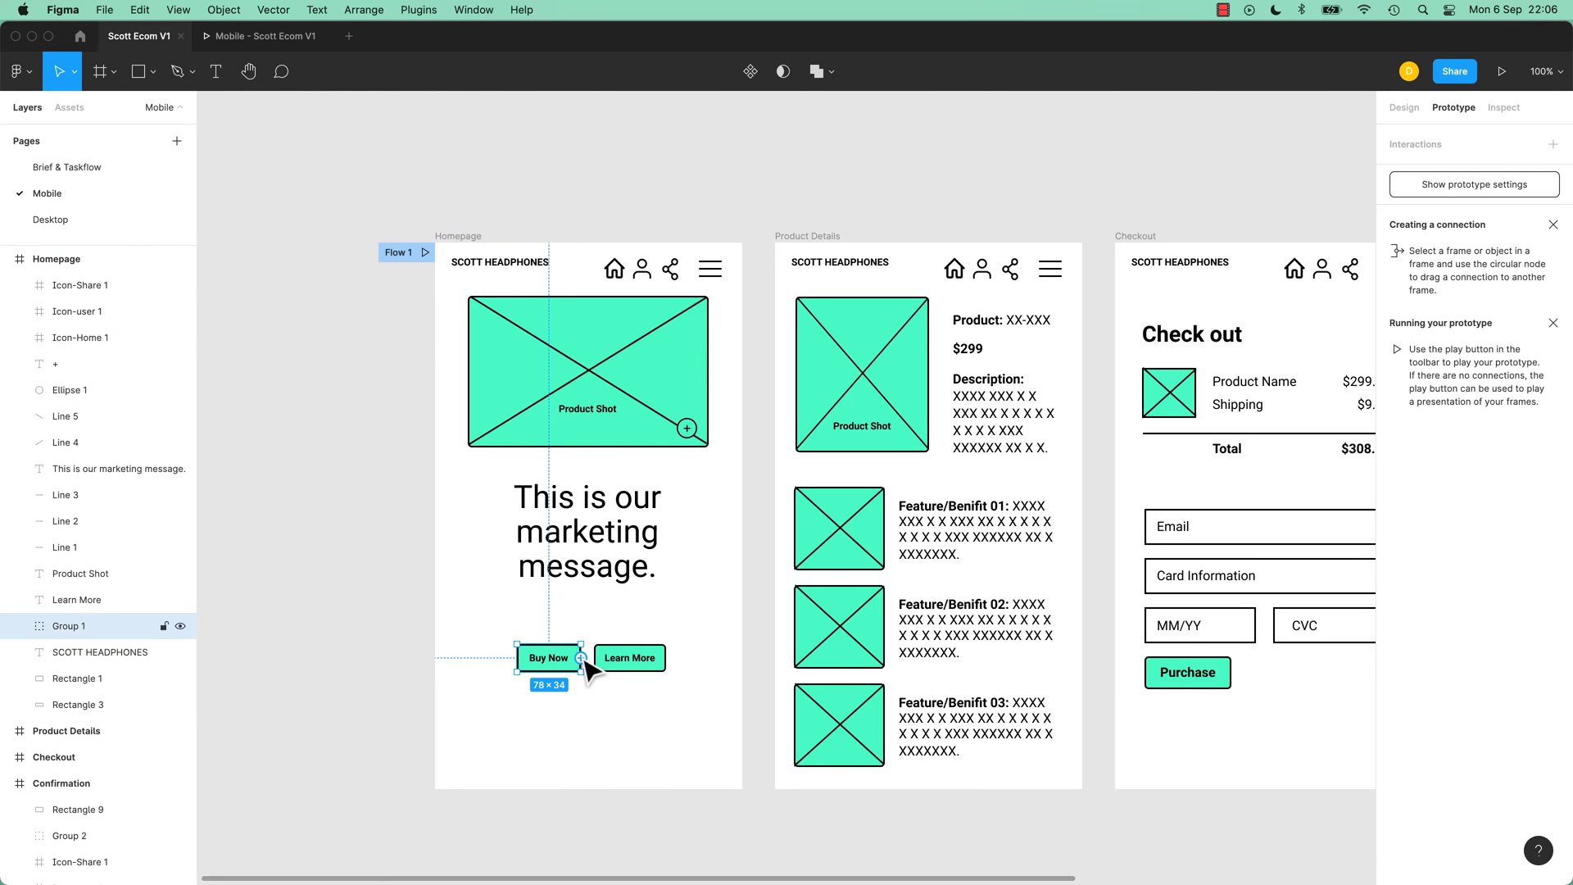
{"action": "left_click", "coordinate": [578, 546]}
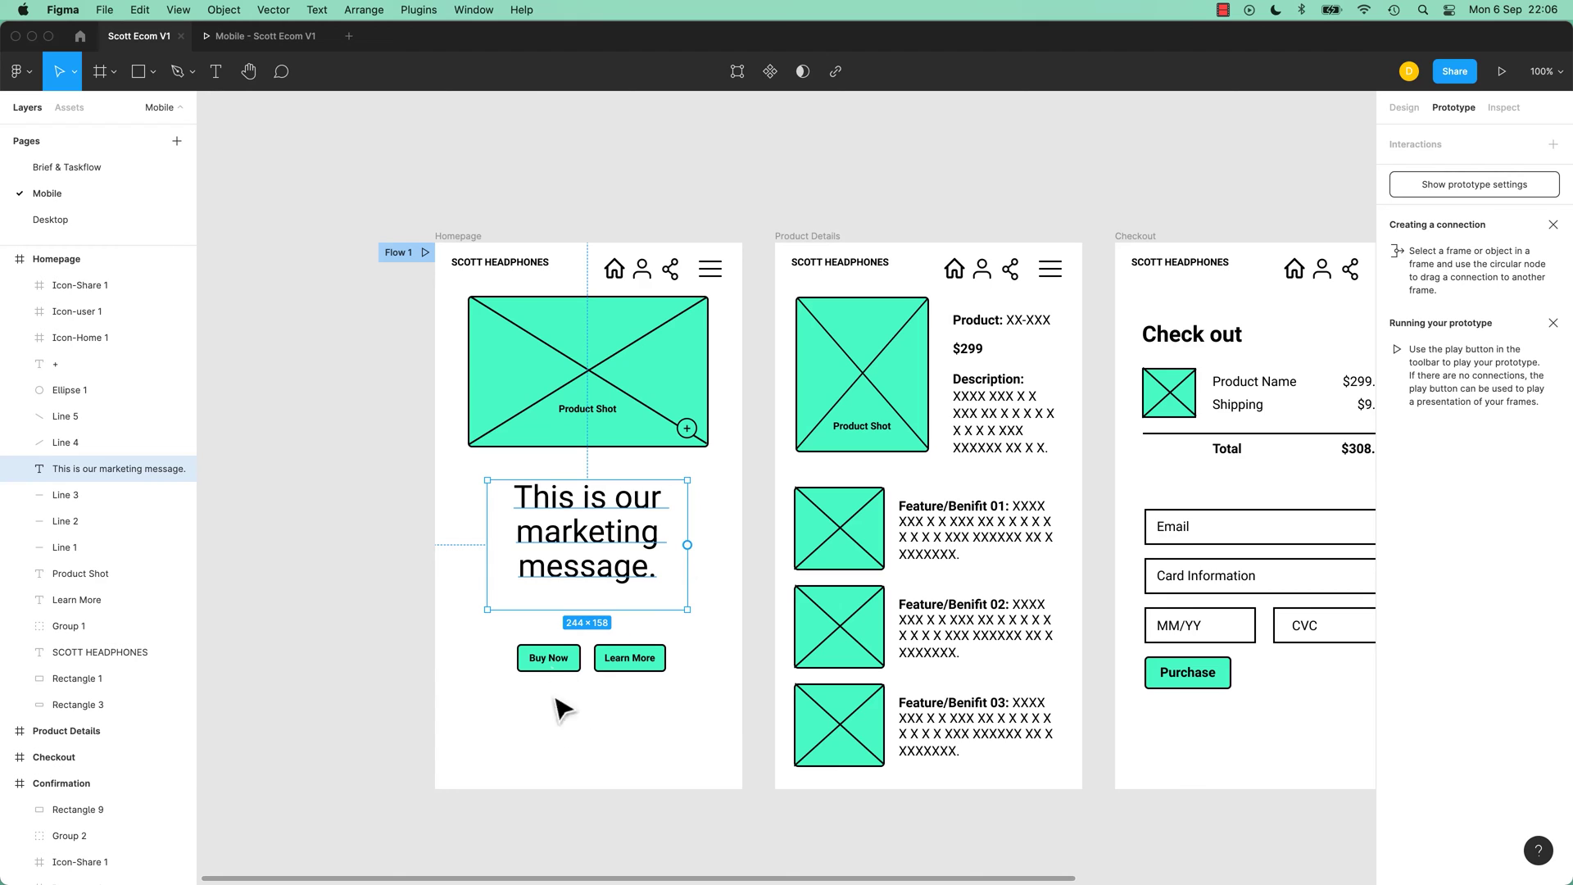
{"action": "left_click", "coordinate": [545, 657]}
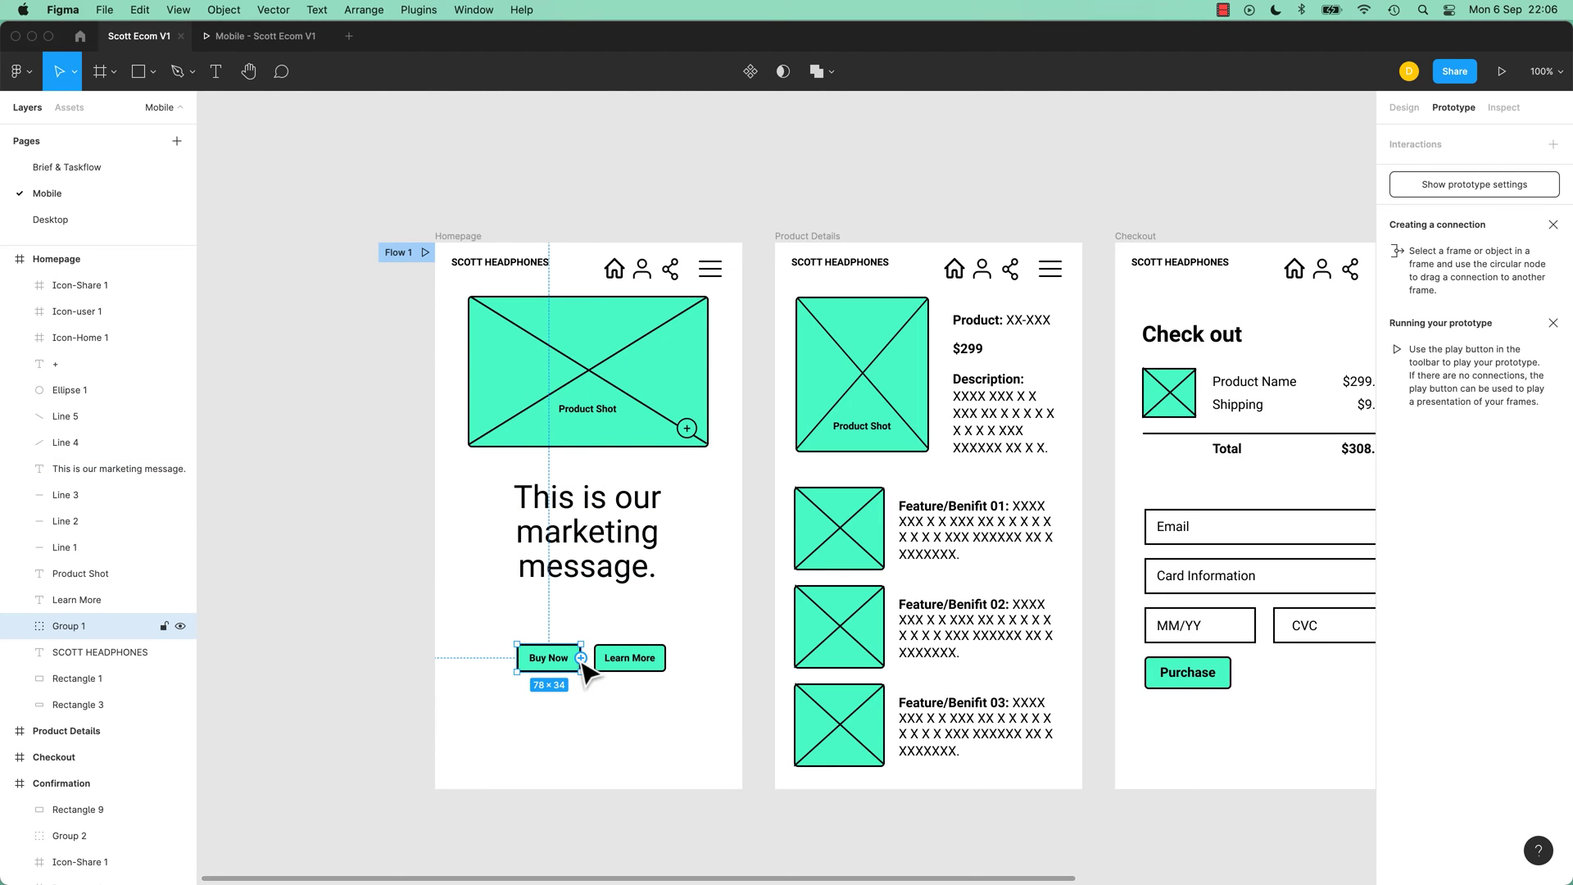
{"action": "left_click_drag", "start_coordinate": [581, 658], "coordinate": [1122, 535]}
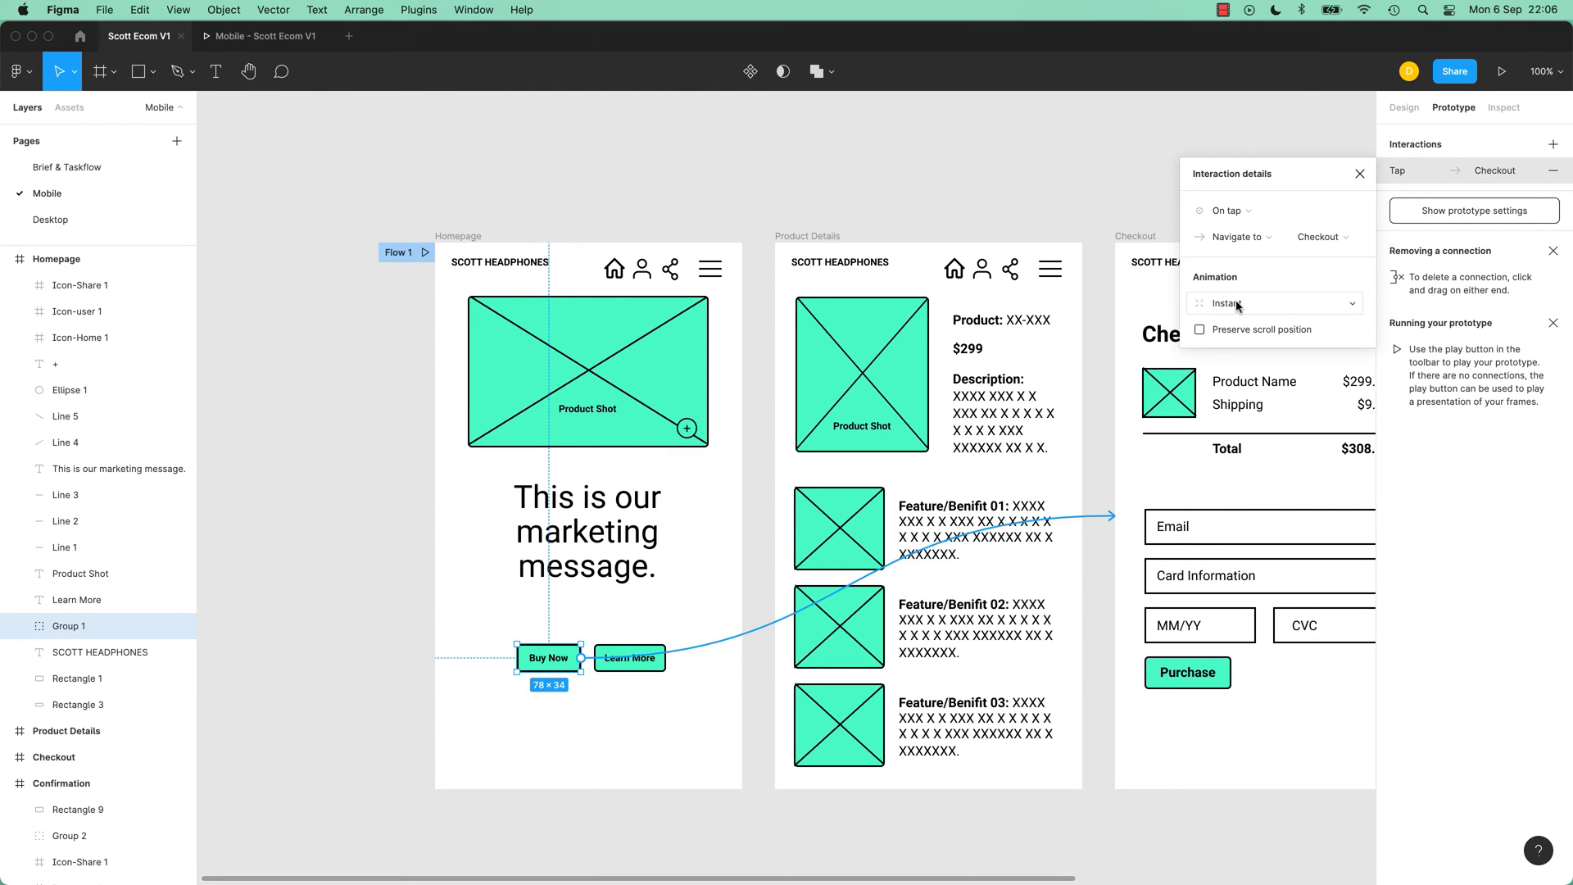
Step: Set the Buy Now interaction's animation to Dissolve and test the transition to Checkout in a freshly opened prototype preview
{"action": "left_click", "coordinate": [1238, 305]}
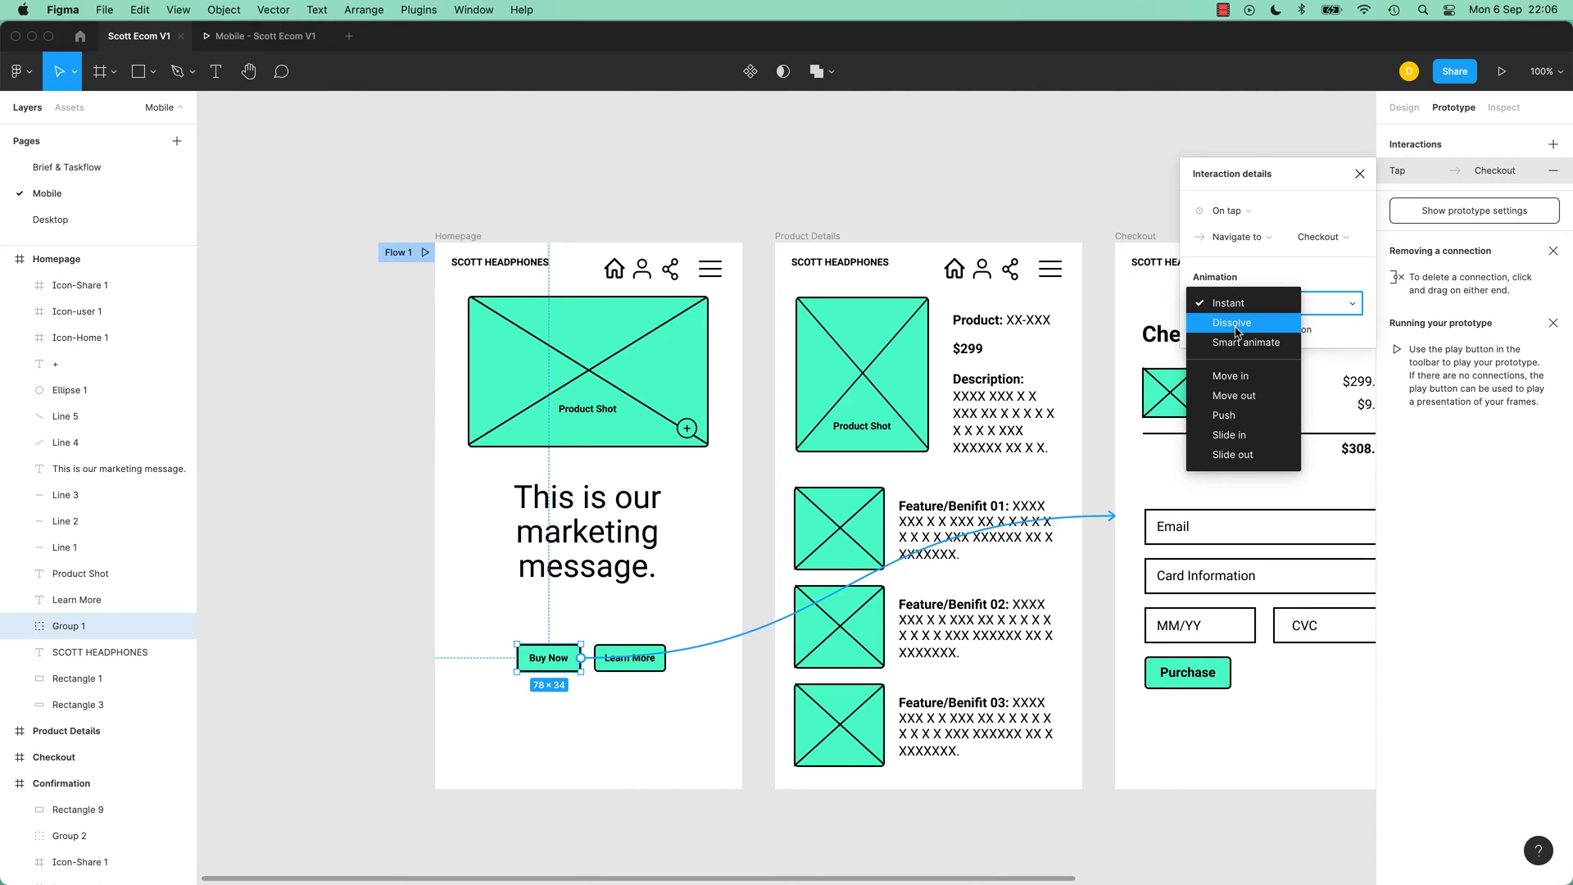
{"action": "left_click", "coordinate": [1237, 324]}
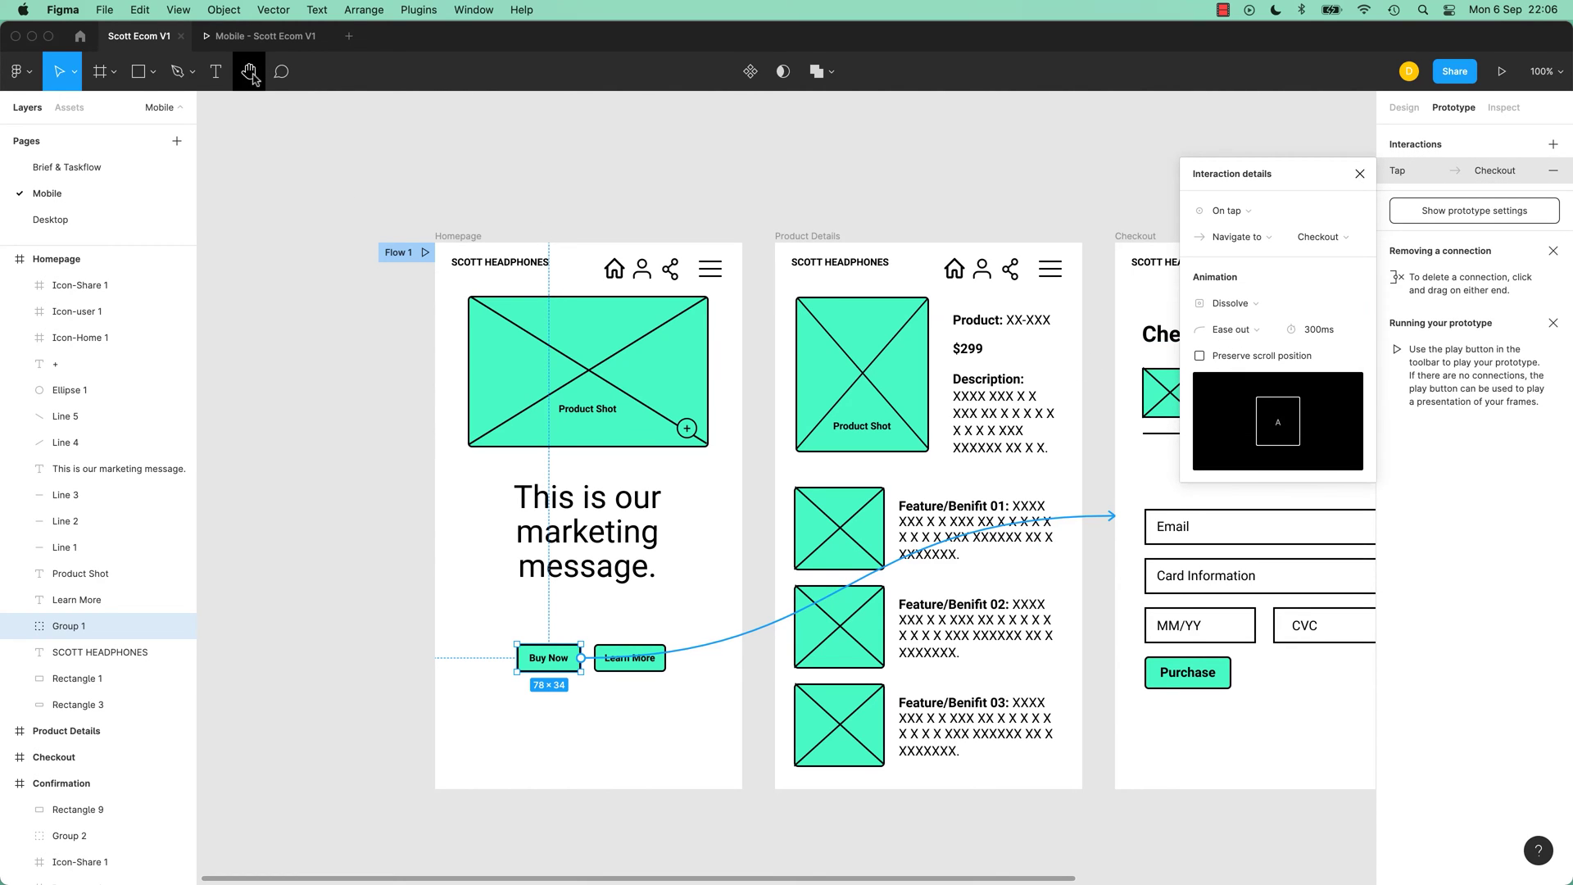
{"action": "left_click", "coordinate": [254, 41]}
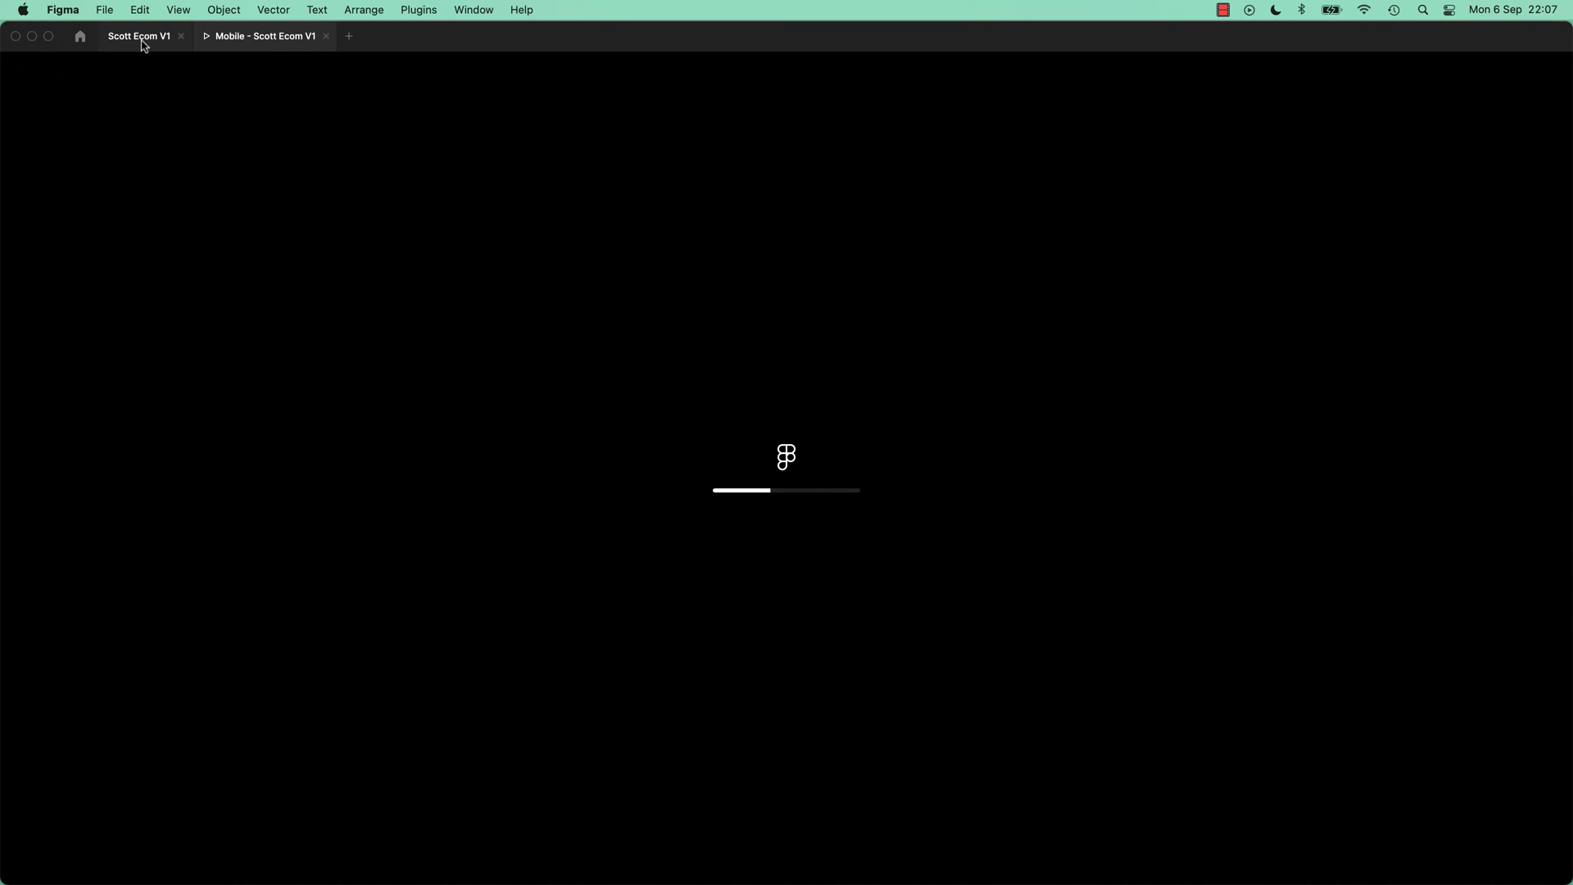
{"action": "left_click", "coordinate": [324, 37]}
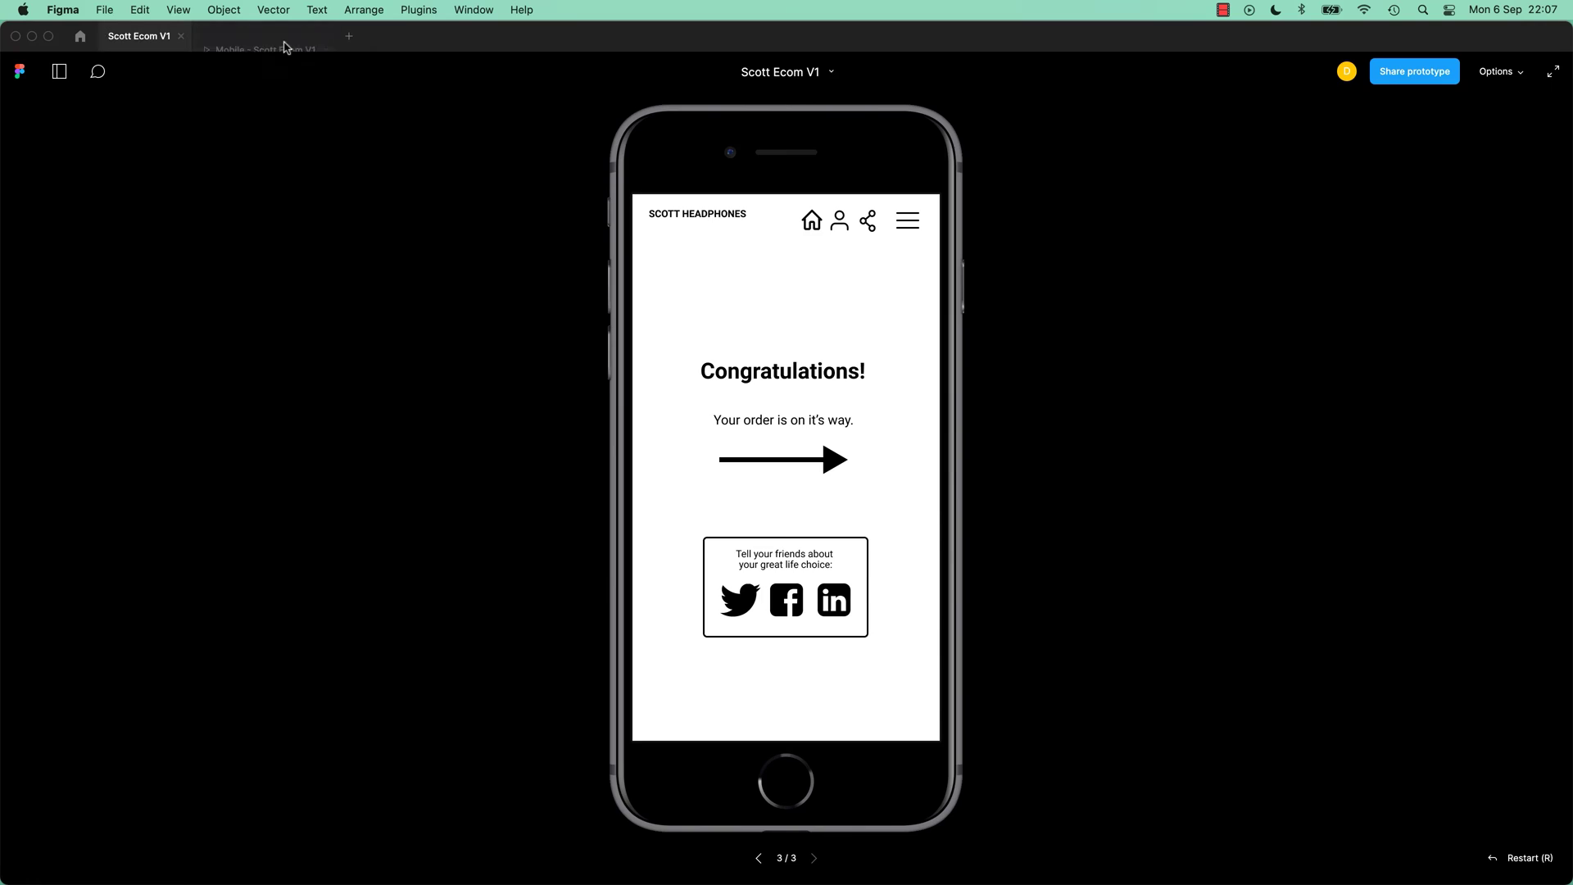
{"action": "left_click", "coordinate": [1504, 72]}
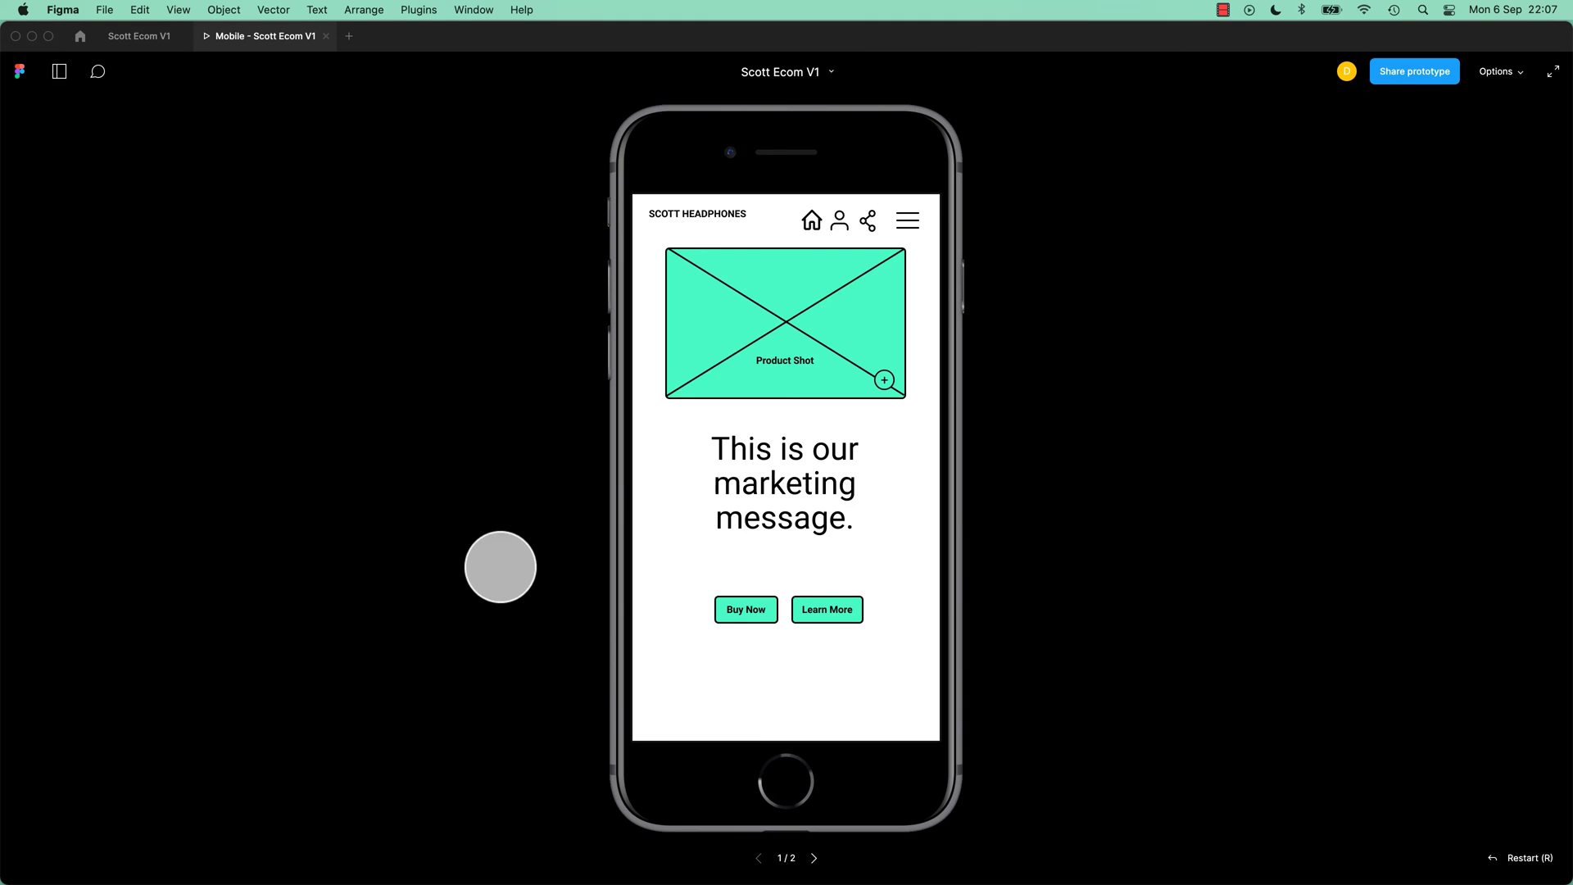
{"action": "left_click", "coordinate": [739, 613]}
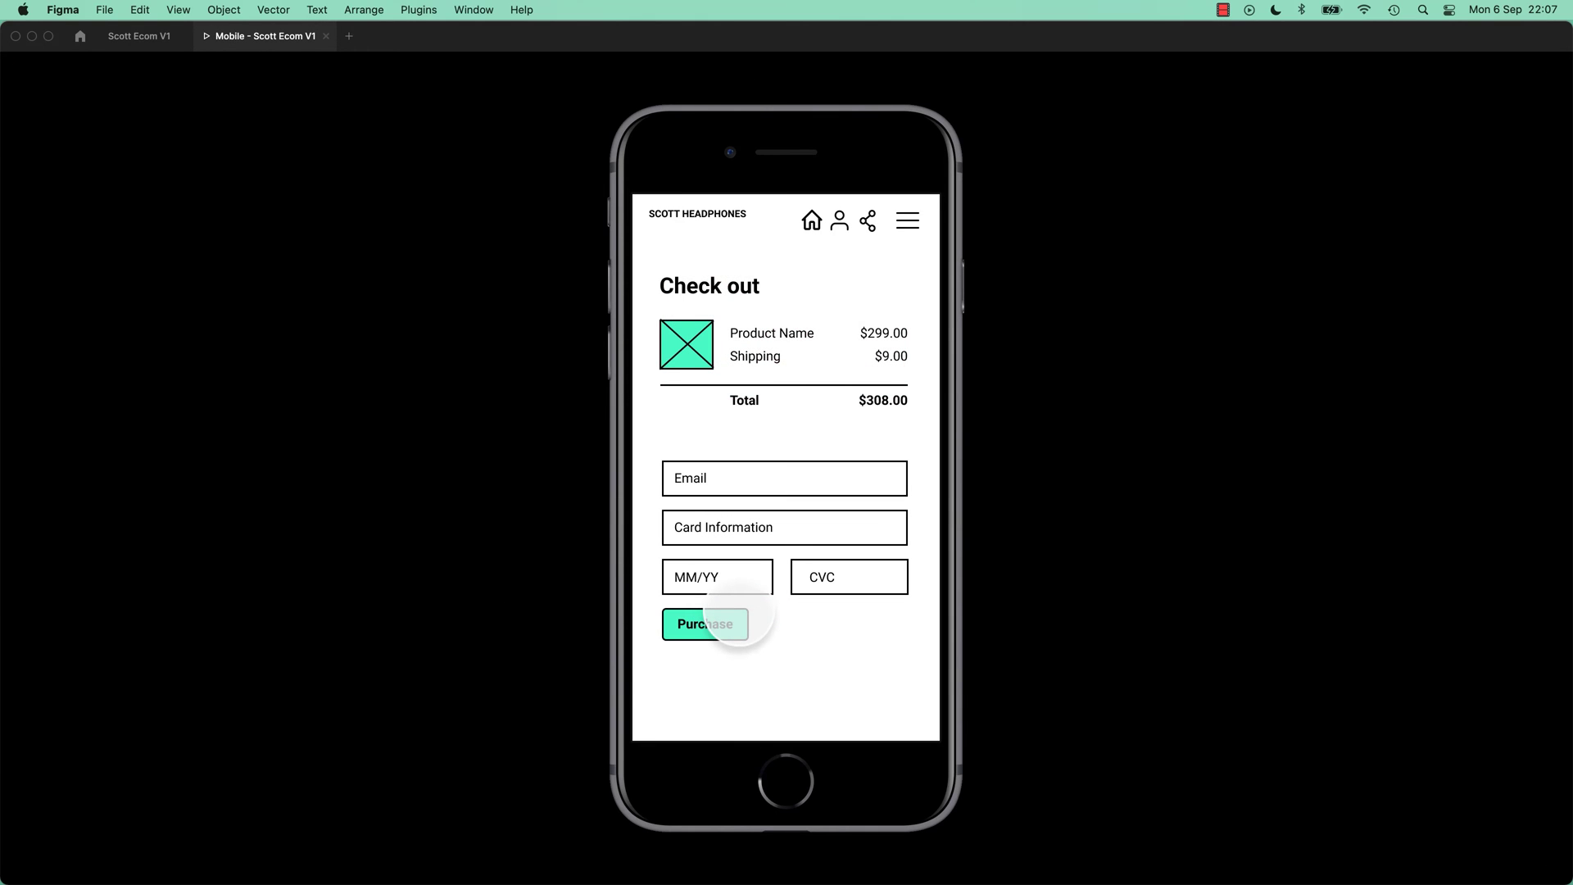
{"action": "left_click", "coordinate": [737, 613]}
{"action": "left_click", "coordinate": [737, 615]}
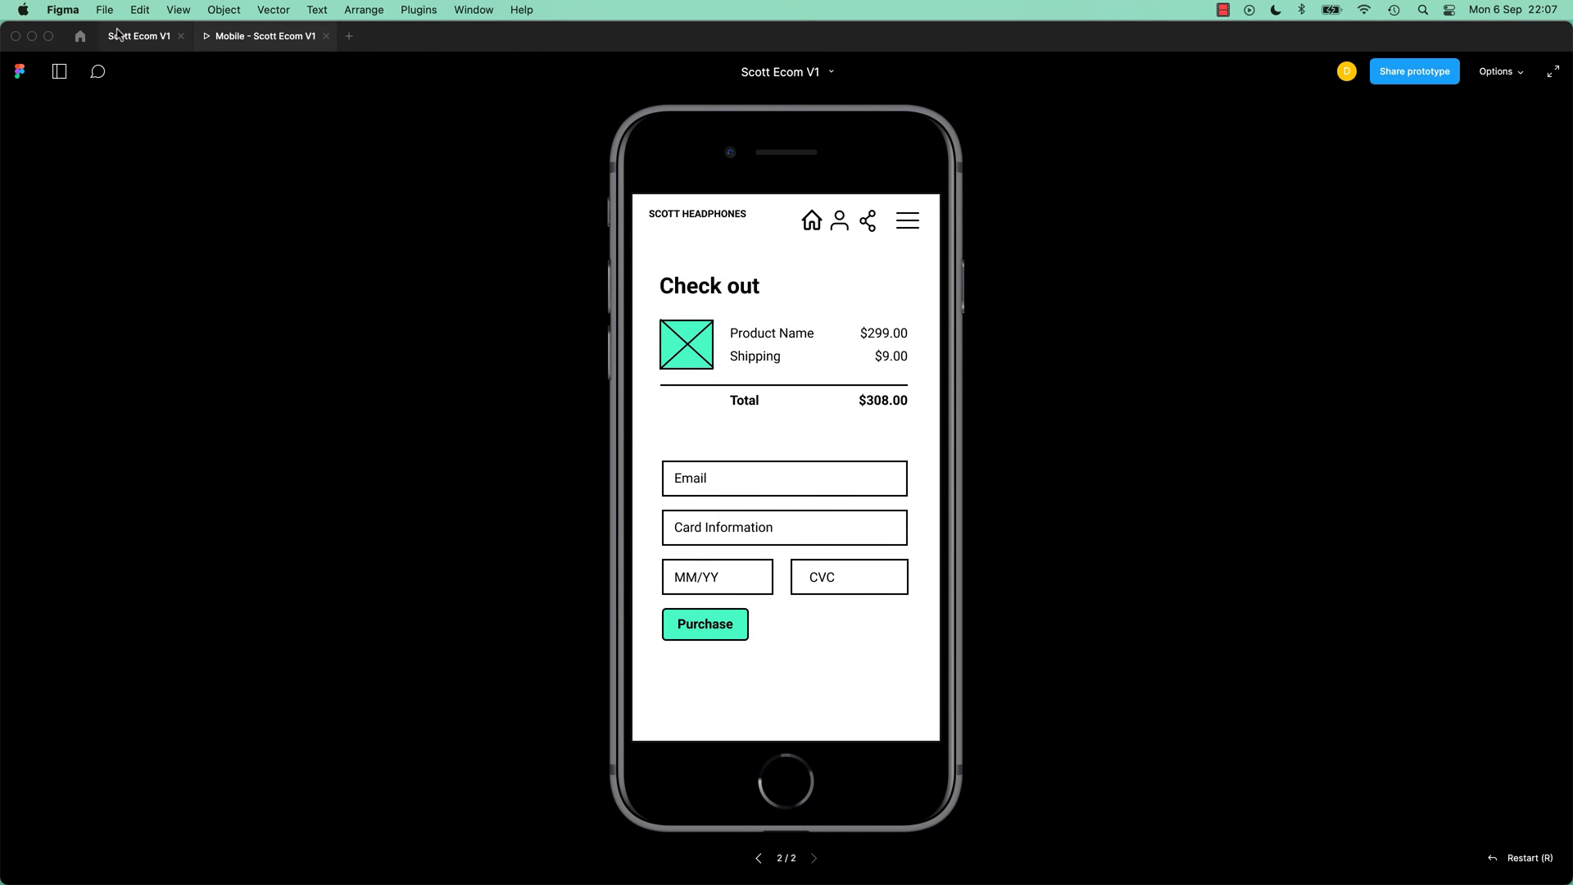
{"action": "left_click", "coordinate": [138, 36]}
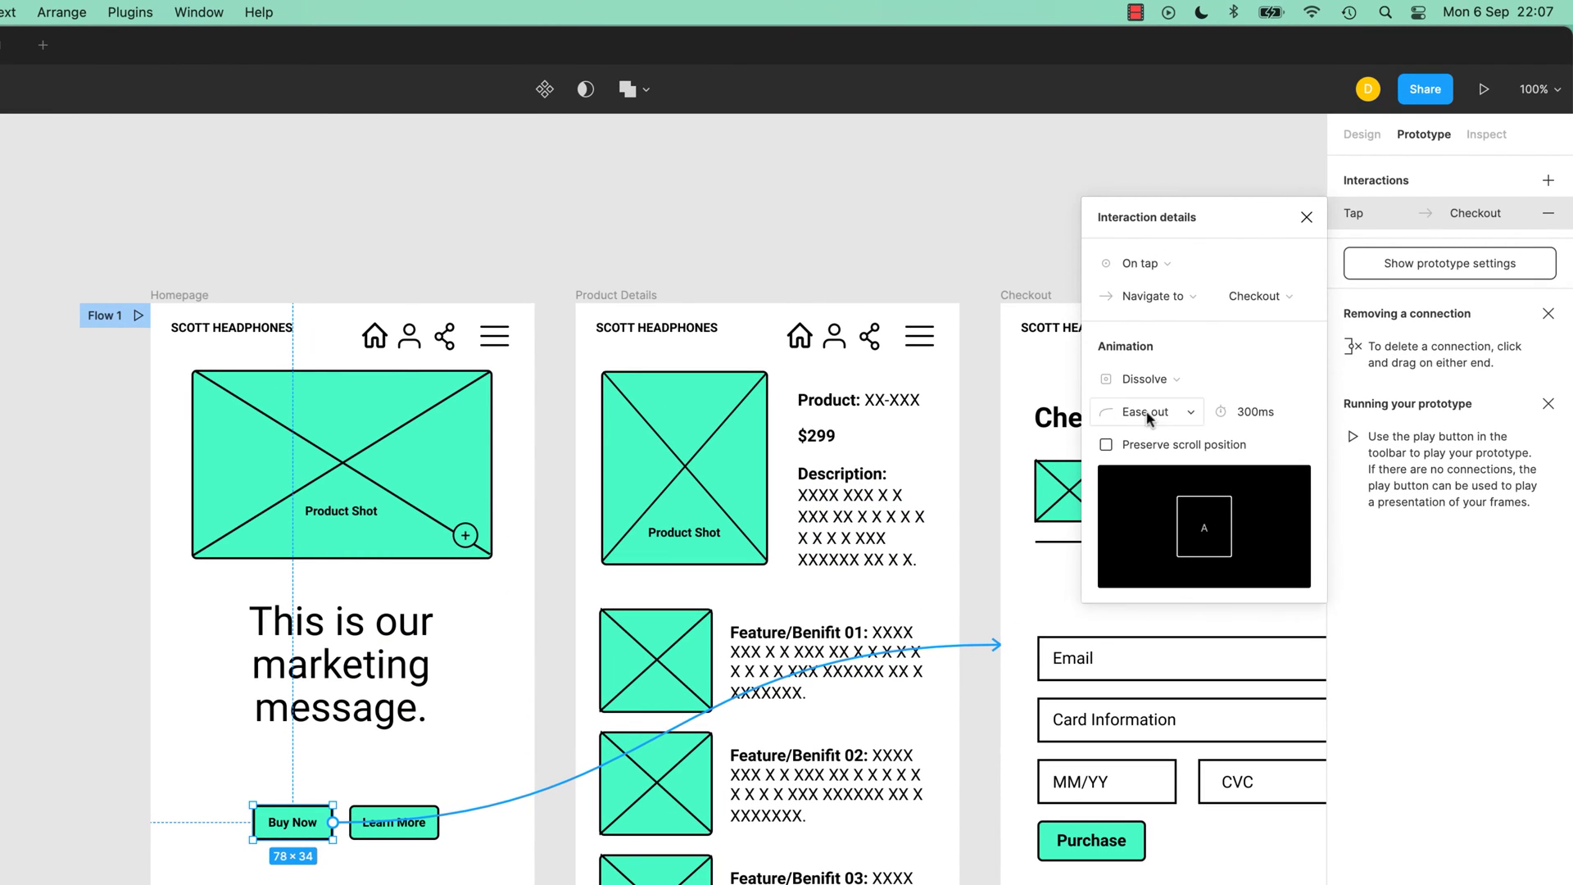
Step: Change the Buy Now interaction's animation to Move in and test it from the Homepage in the prototype preview
{"action": "left_click", "coordinate": [1144, 379]}
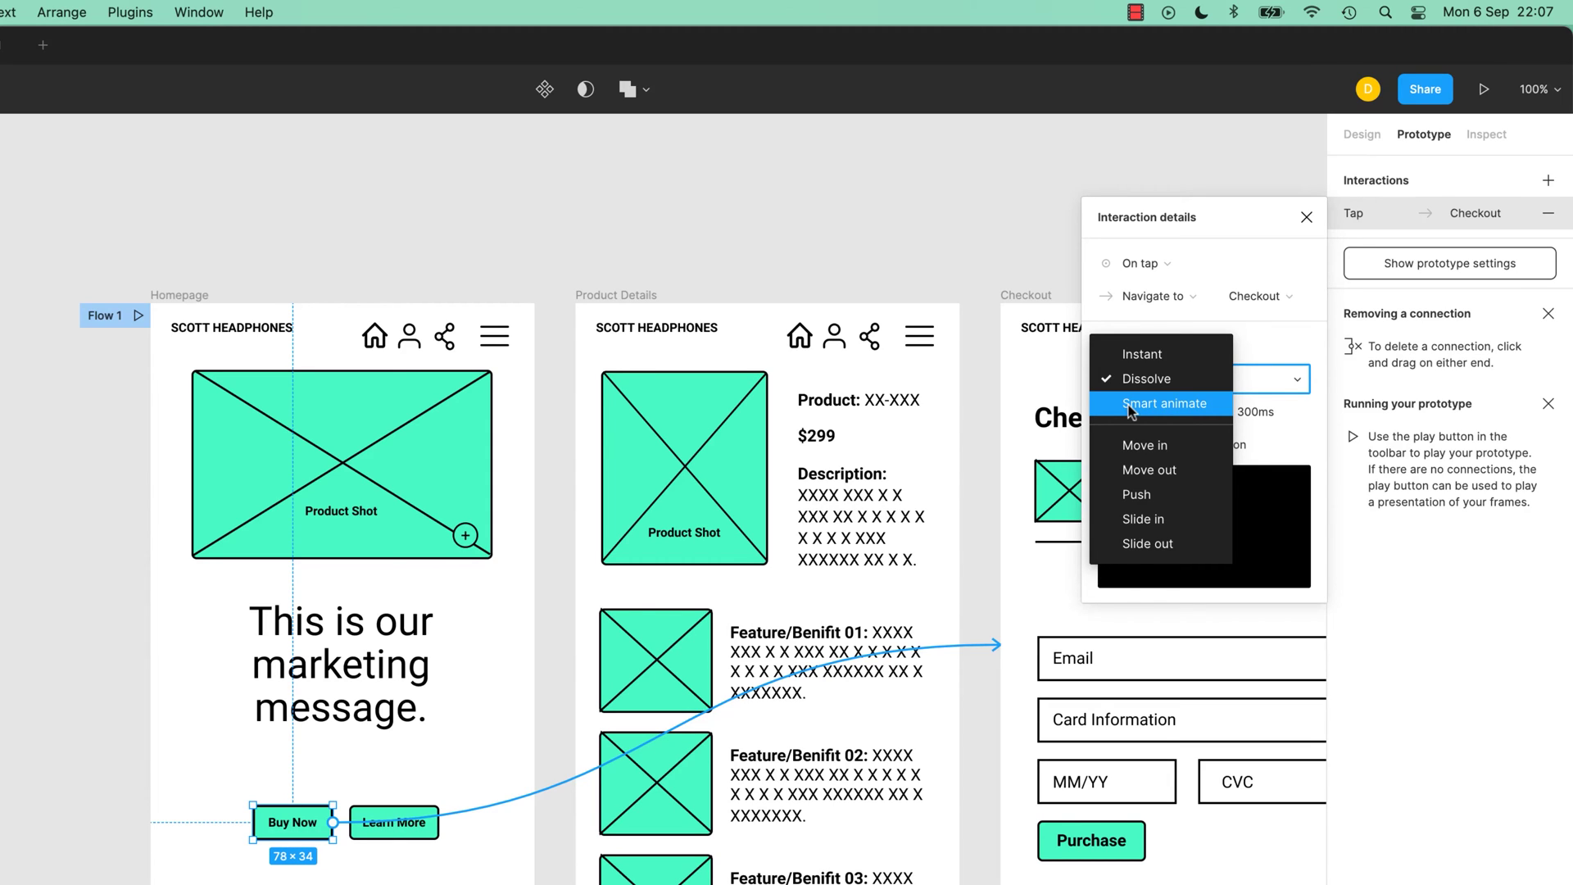
{"action": "left_click", "coordinate": [1141, 448]}
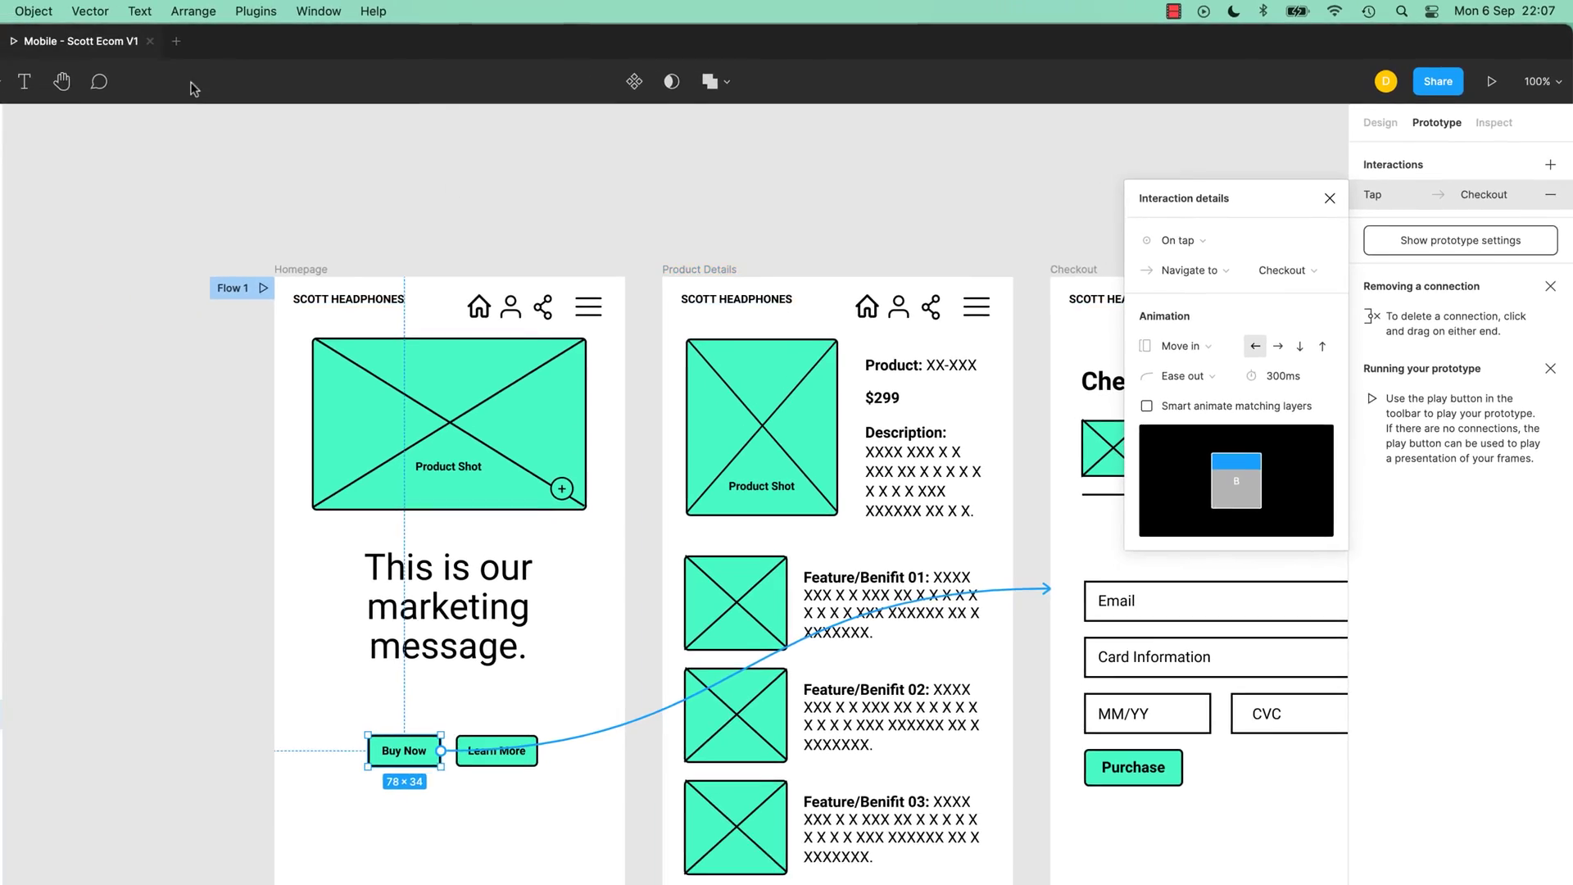
{"action": "key", "text": "alt+super+Return"}
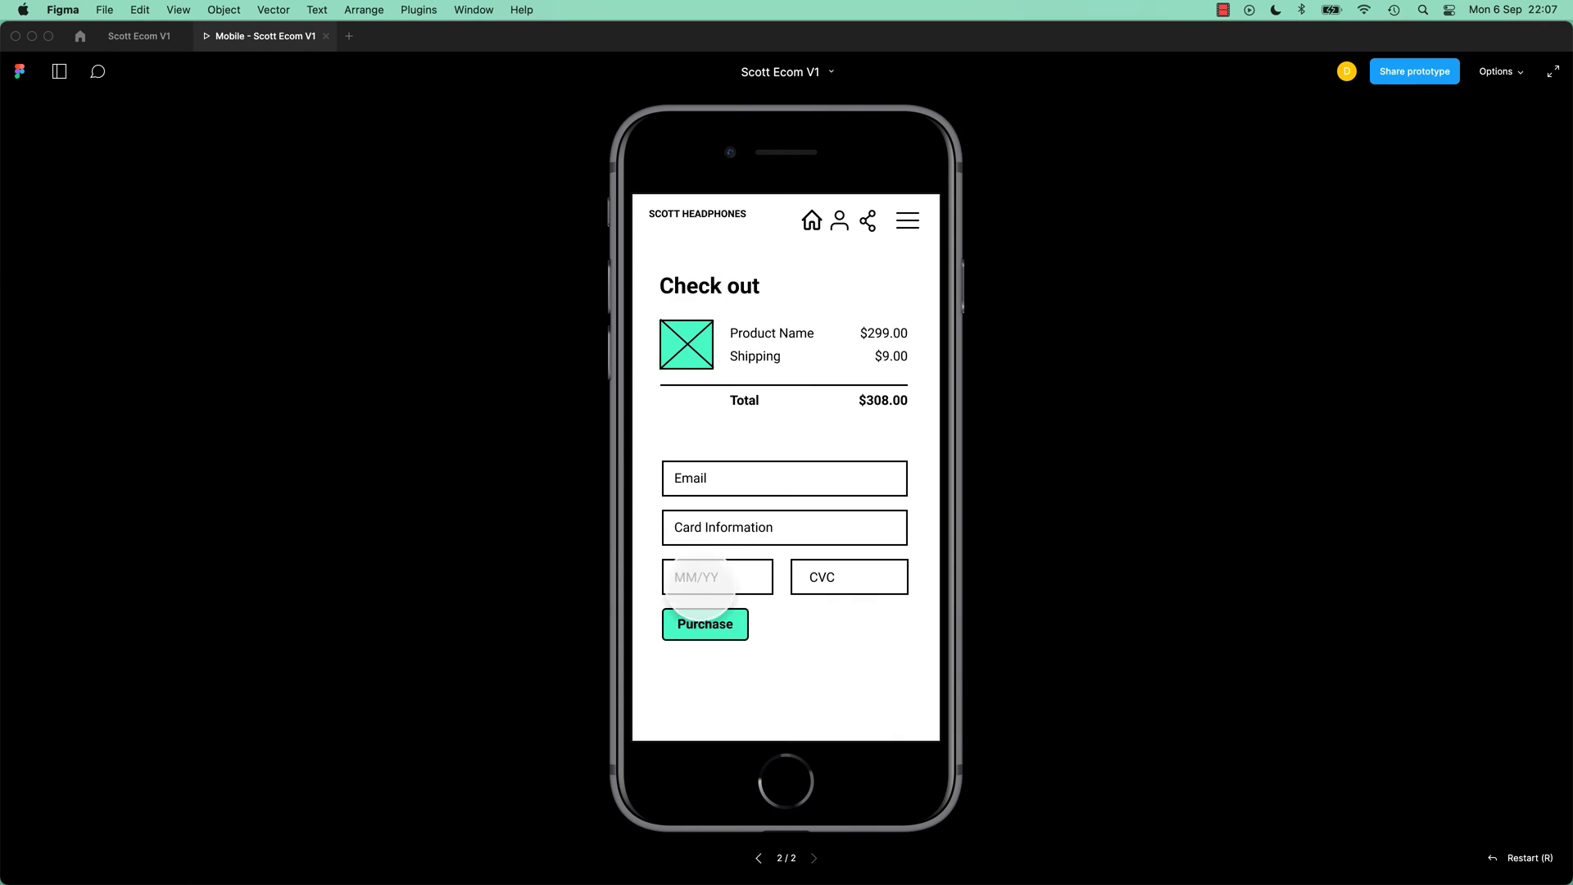
{"action": "key", "text": "Left"}
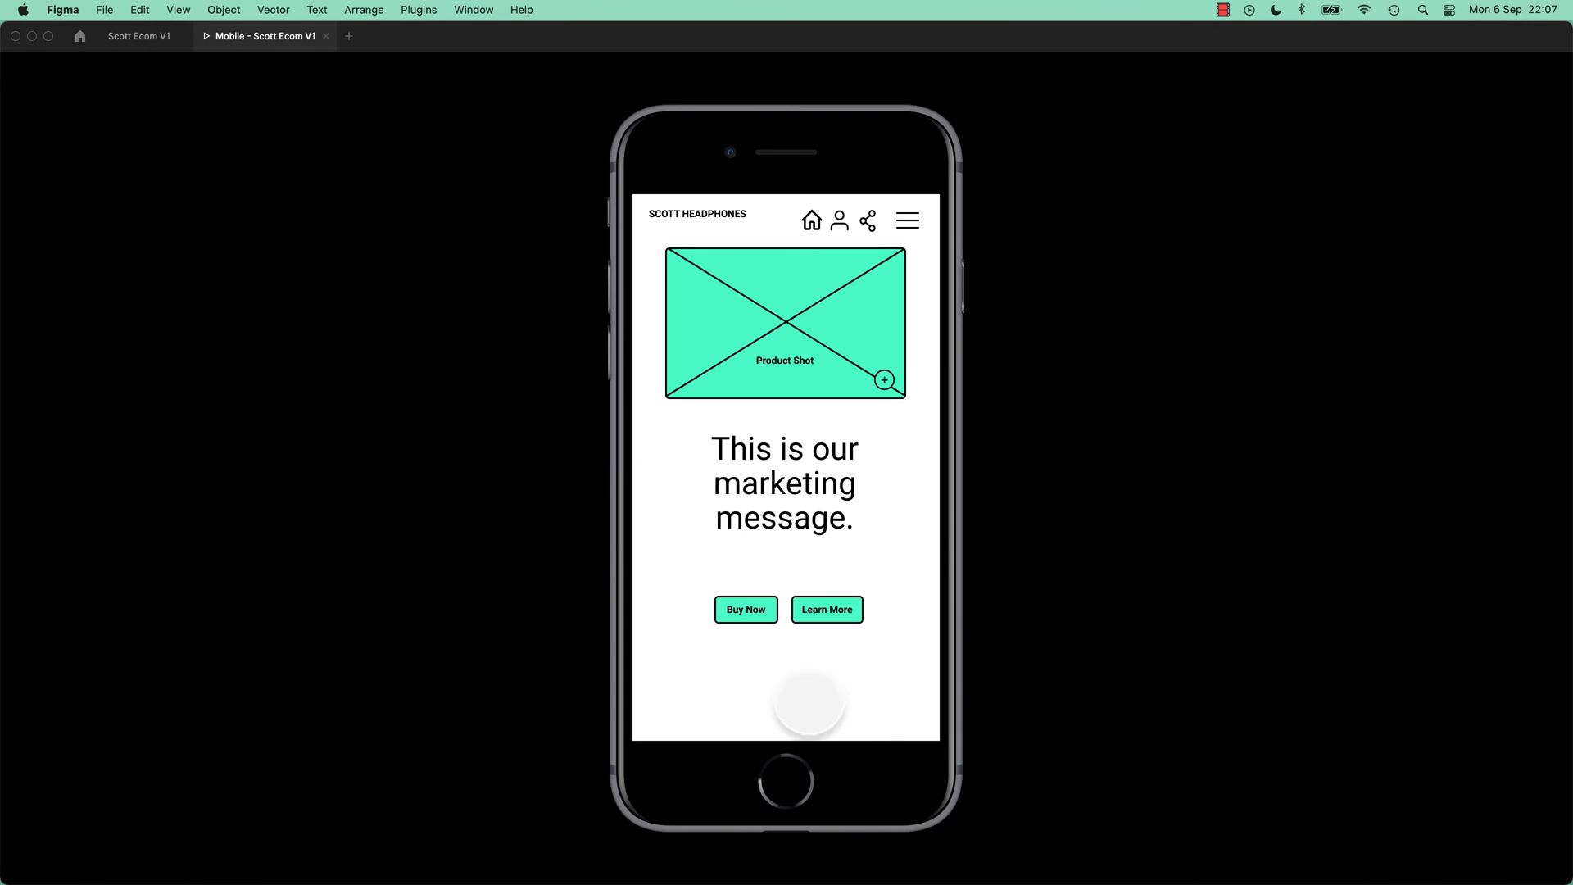
{"action": "left_click", "coordinate": [750, 619]}
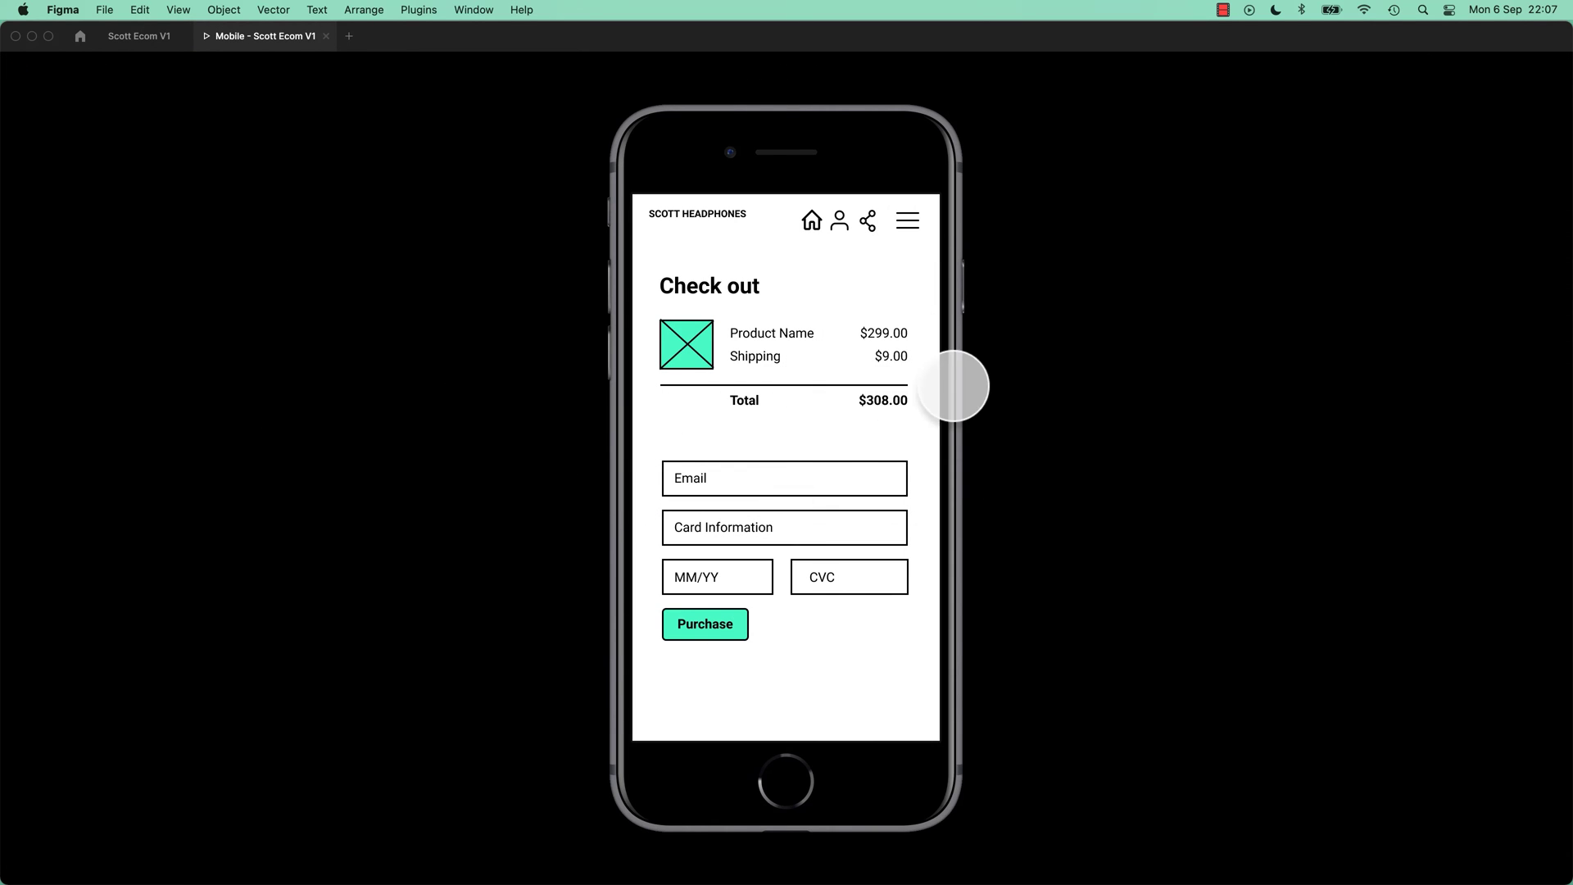
{"action": "key", "text": "ctrl+Tab"}
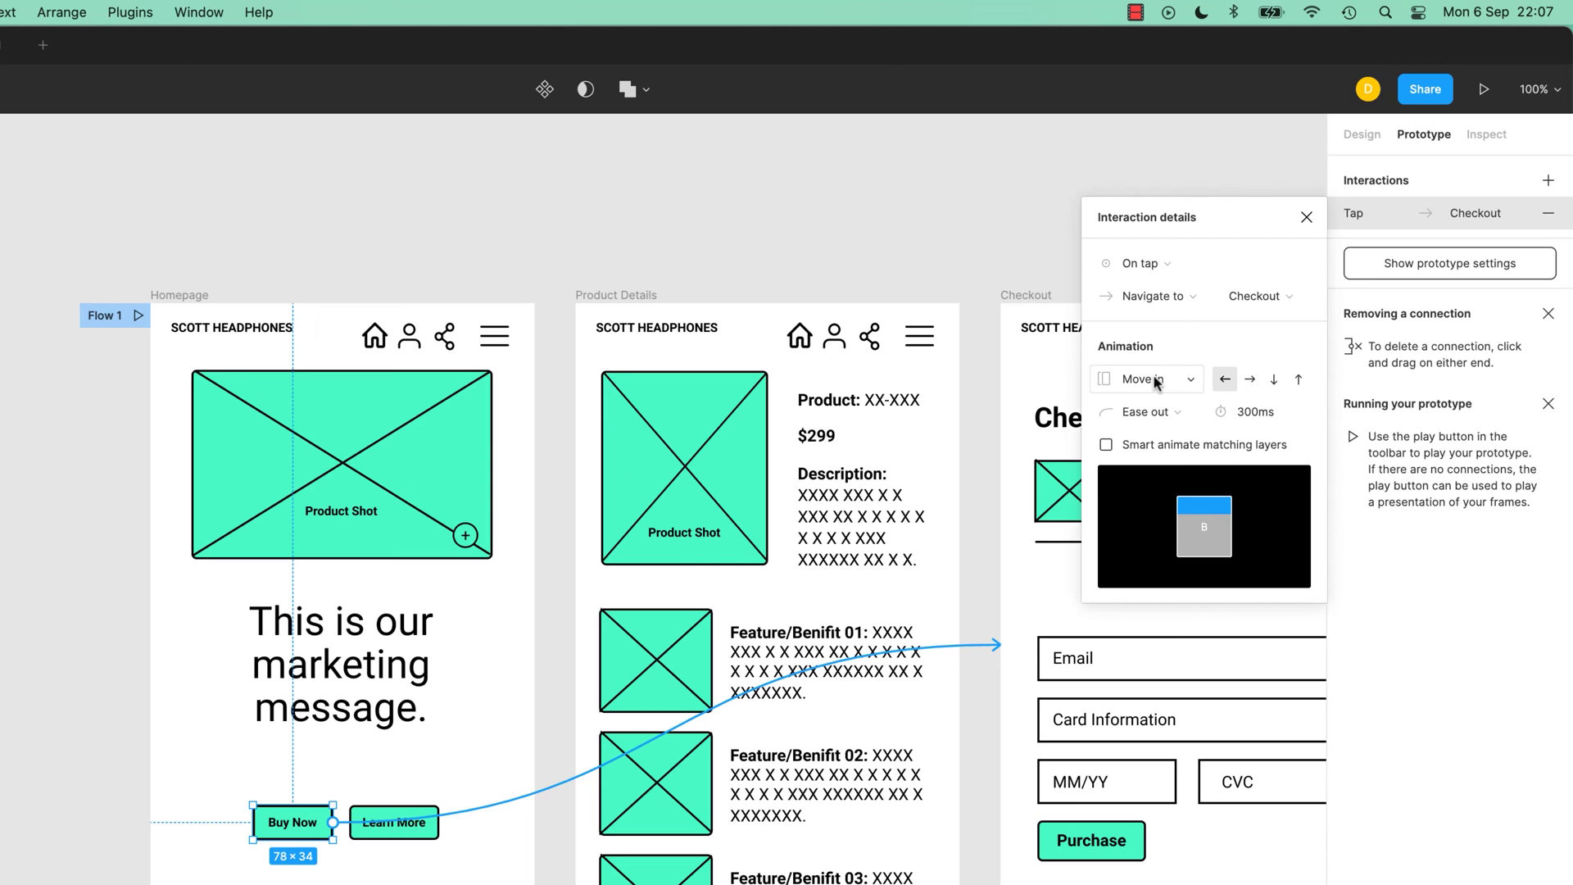
Step: Try the Move out, Push and Slide in animations on the Buy Now interaction and return it to Move in
{"action": "left_click", "coordinate": [1156, 382]}
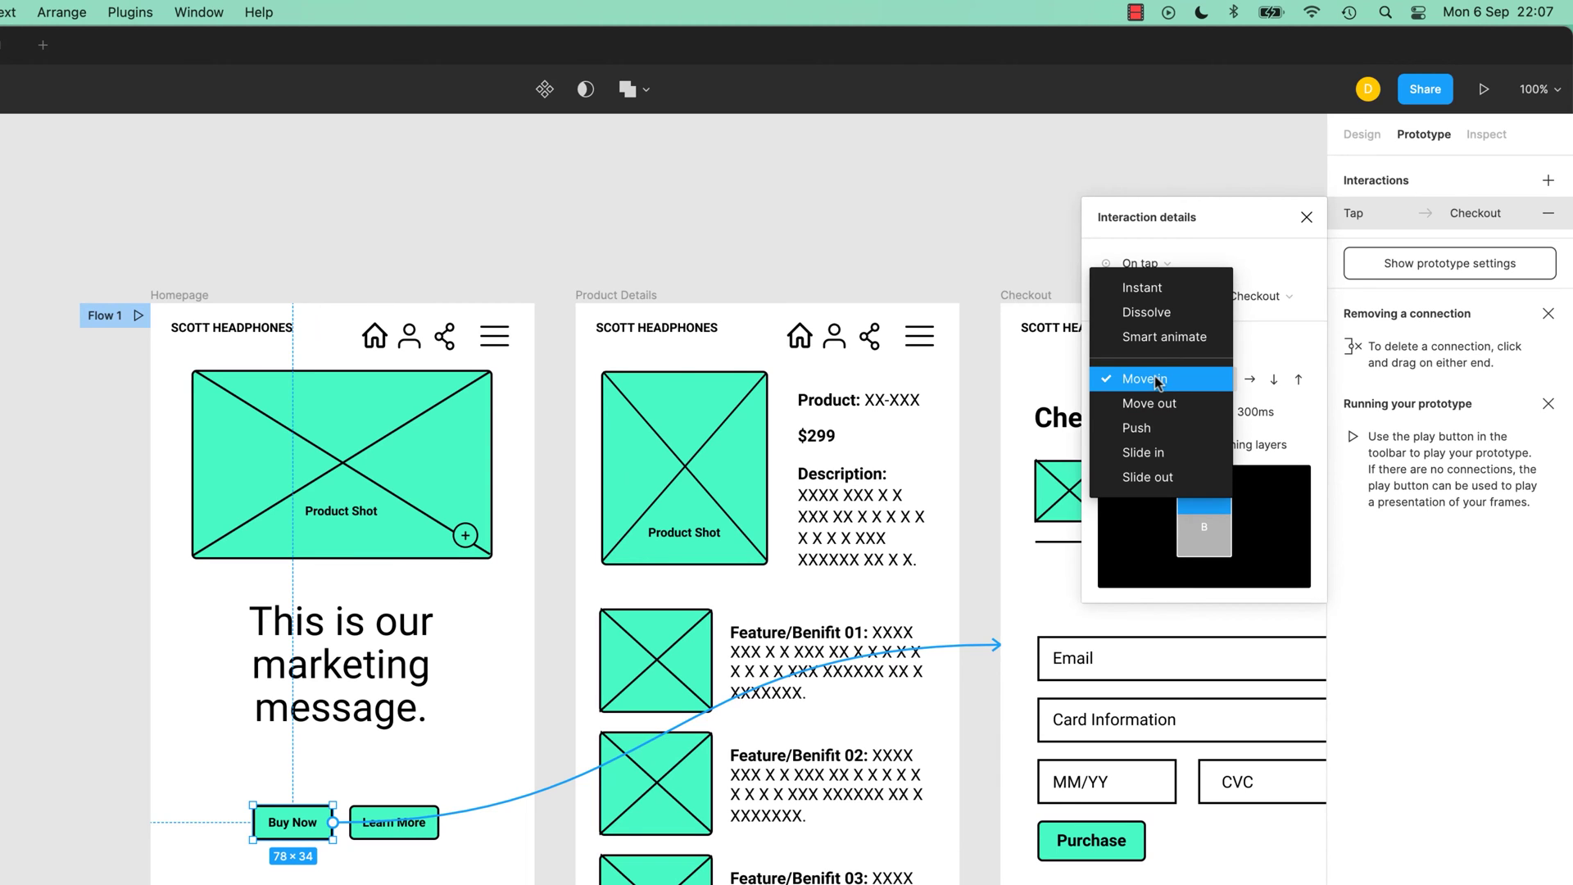
{"action": "left_click", "coordinate": [1152, 403]}
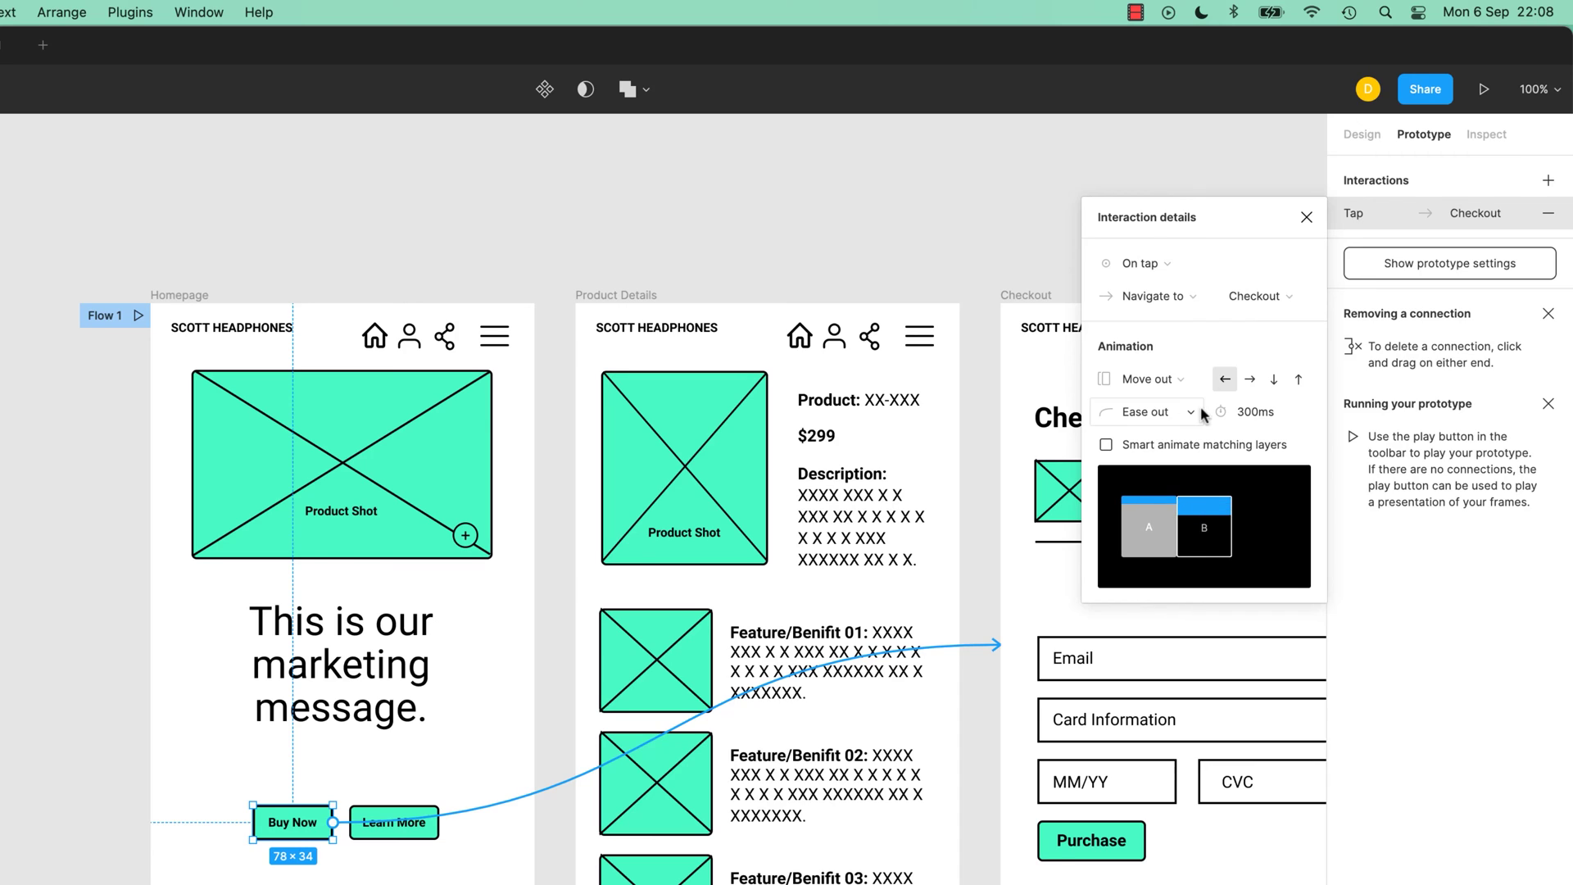
{"action": "left_click", "coordinate": [1174, 384]}
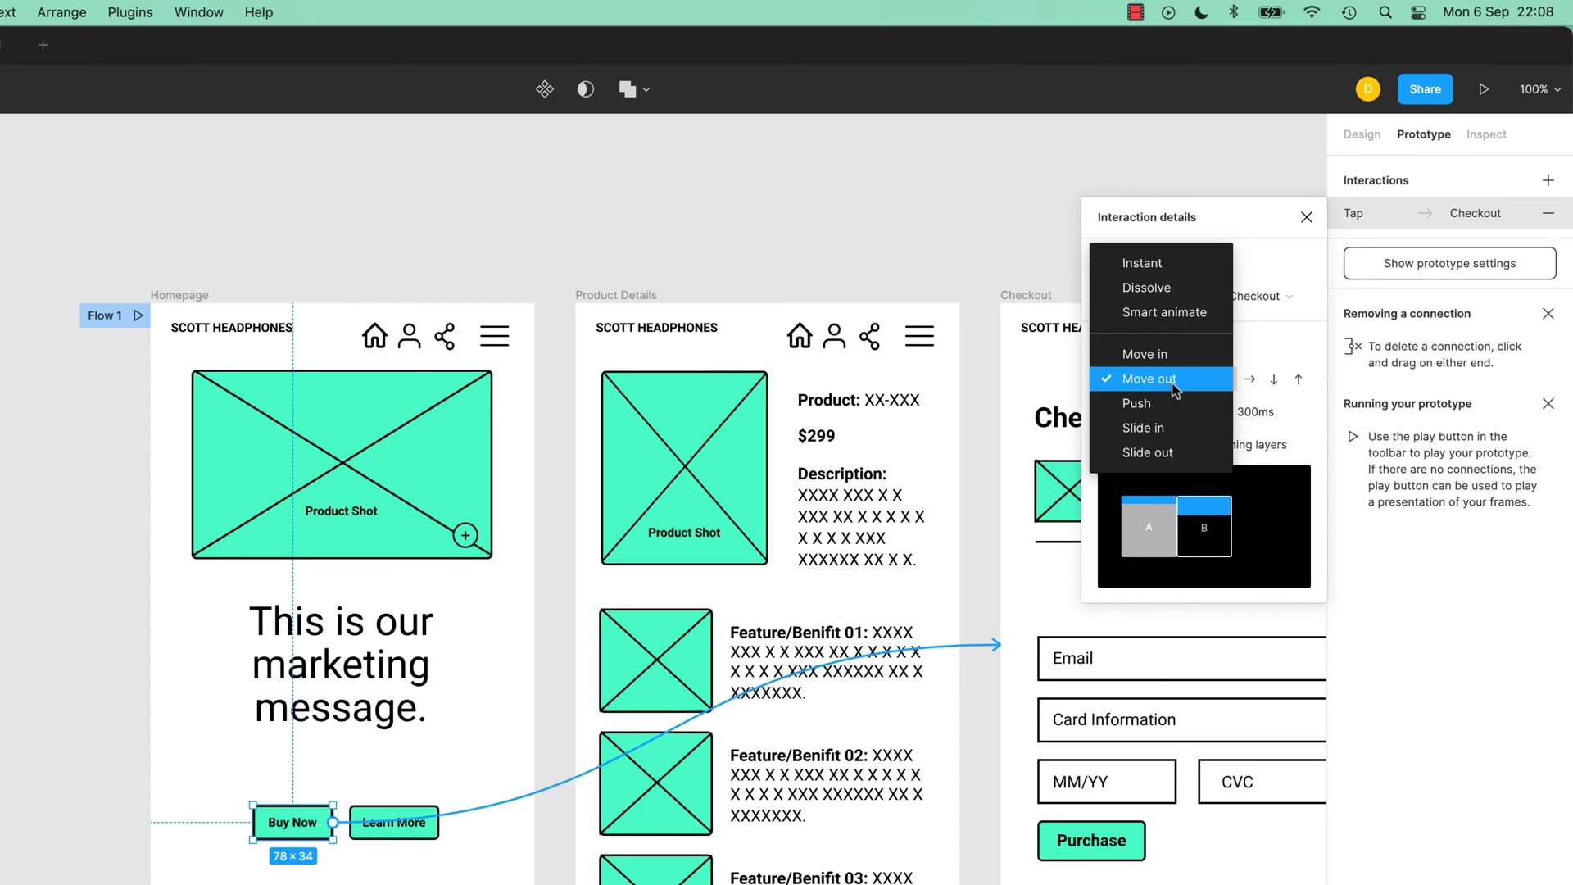
{"action": "left_click", "coordinate": [1178, 402]}
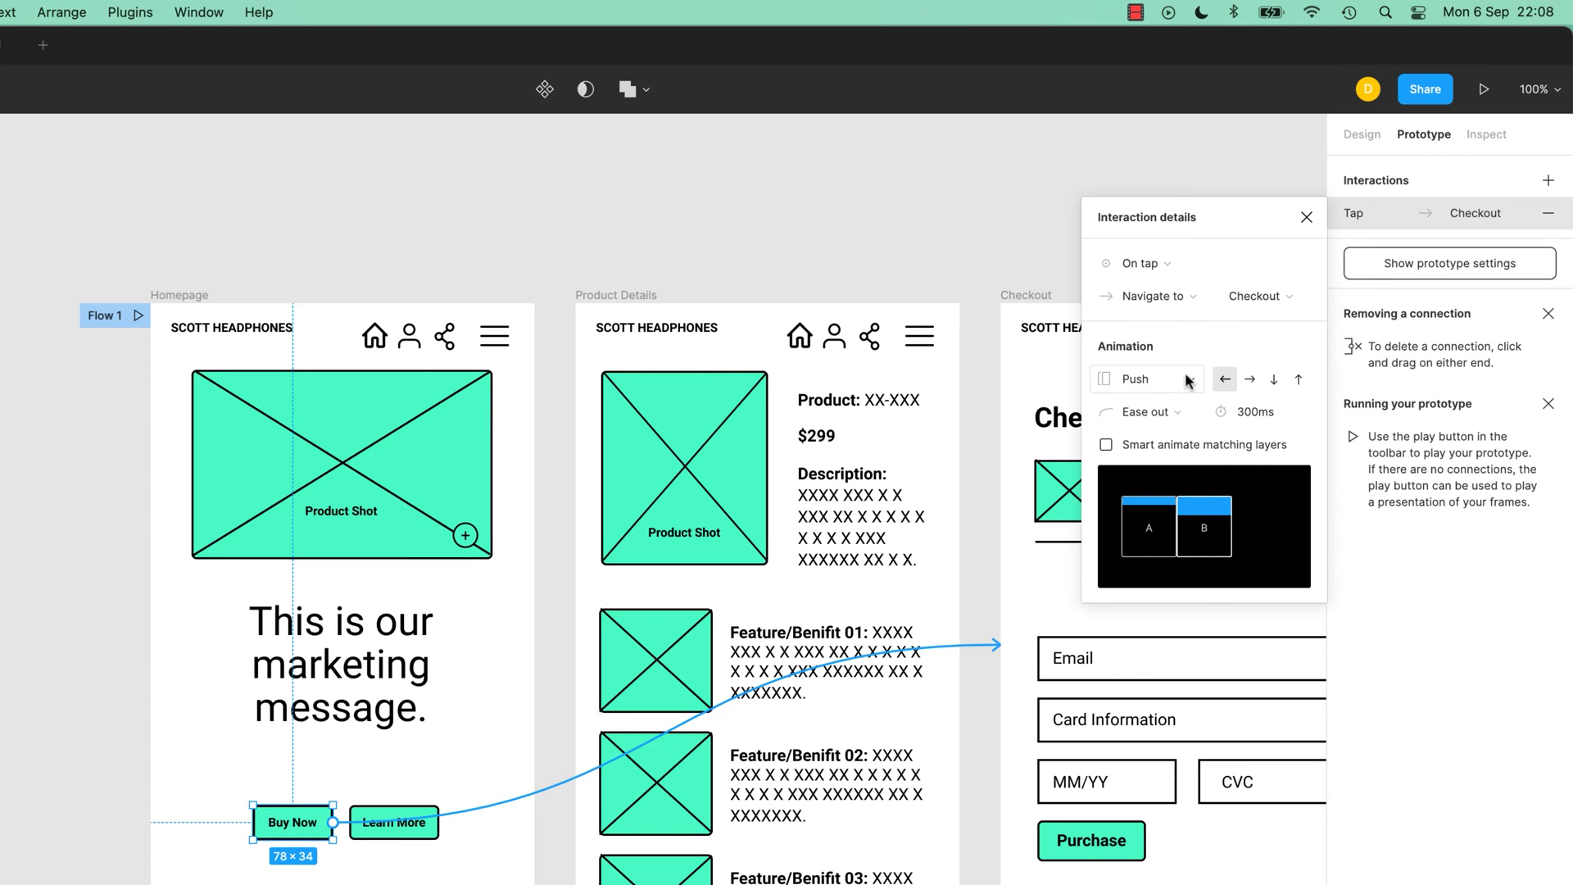
{"action": "left_click", "coordinate": [1189, 382]}
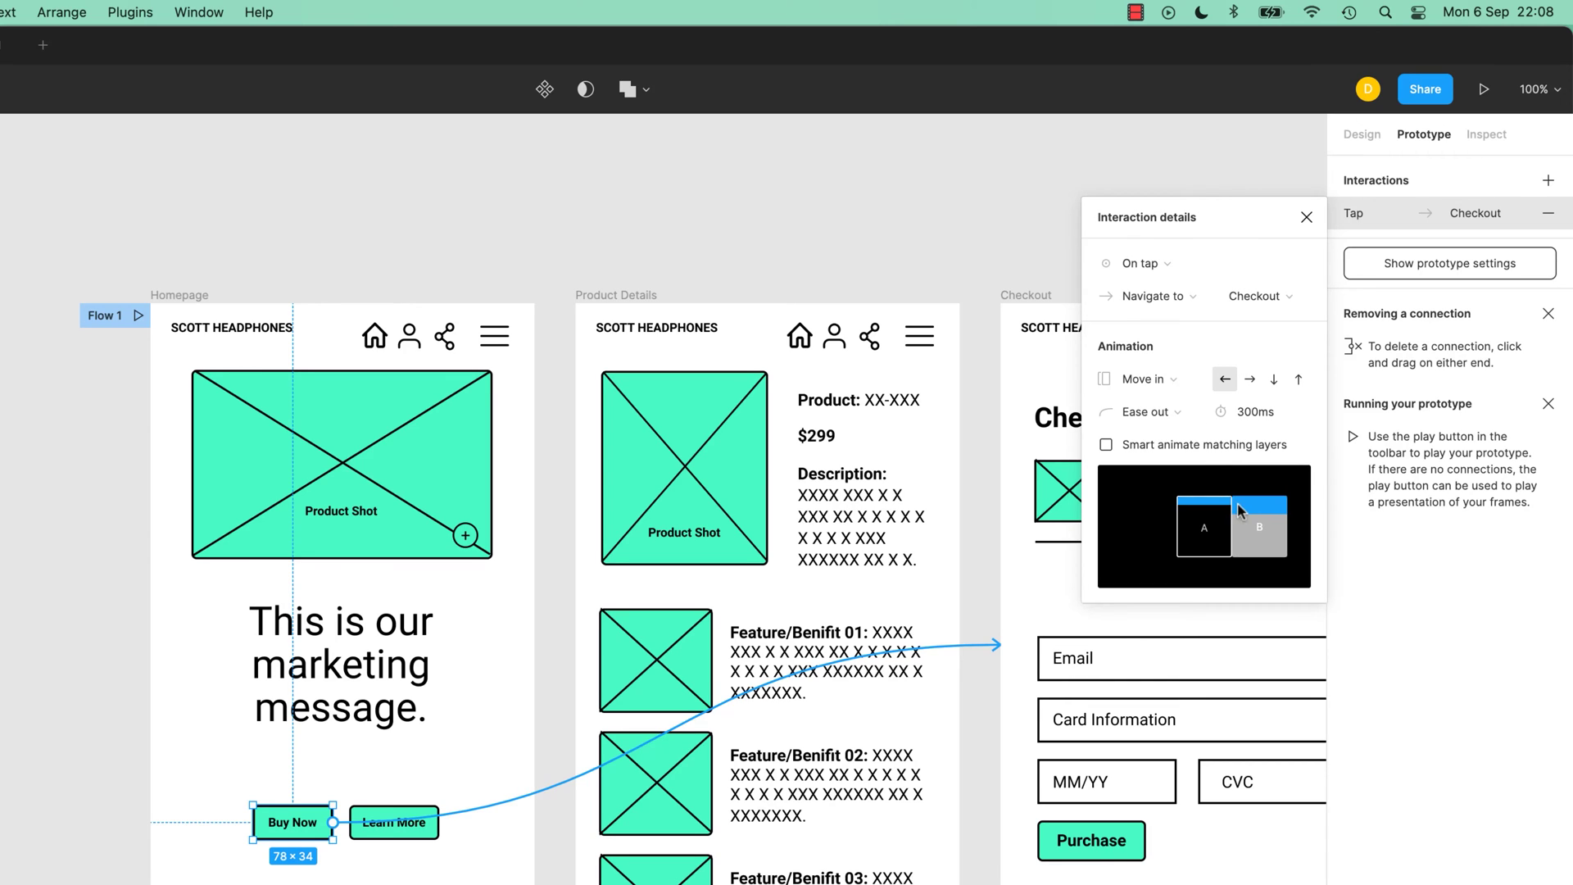
{"action": "left_click", "coordinate": [1174, 381]}
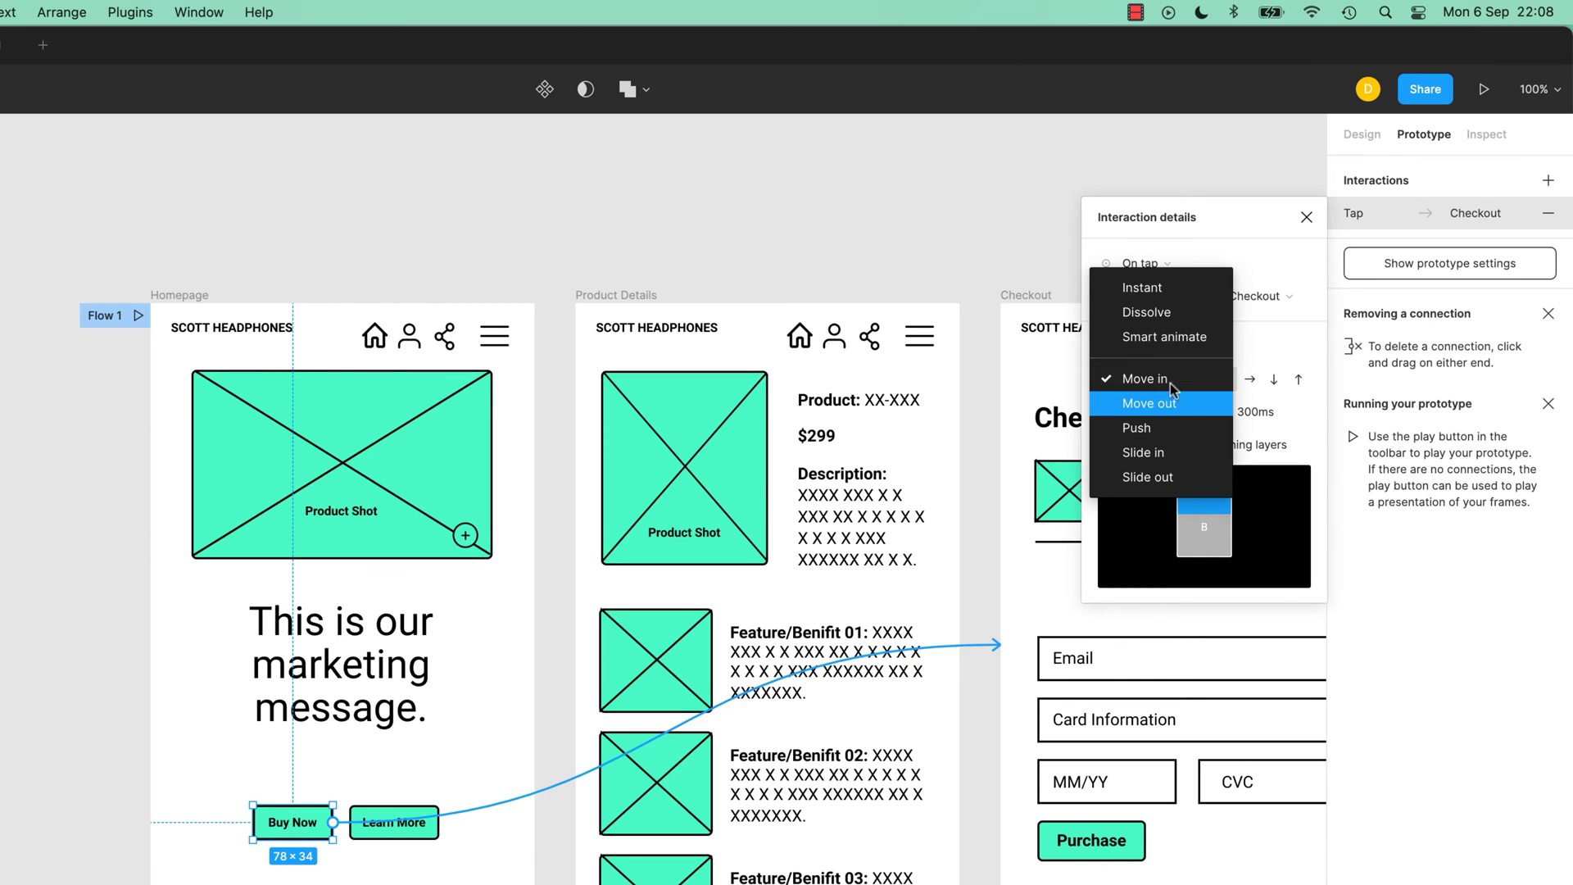
{"action": "left_click", "coordinate": [1169, 419]}
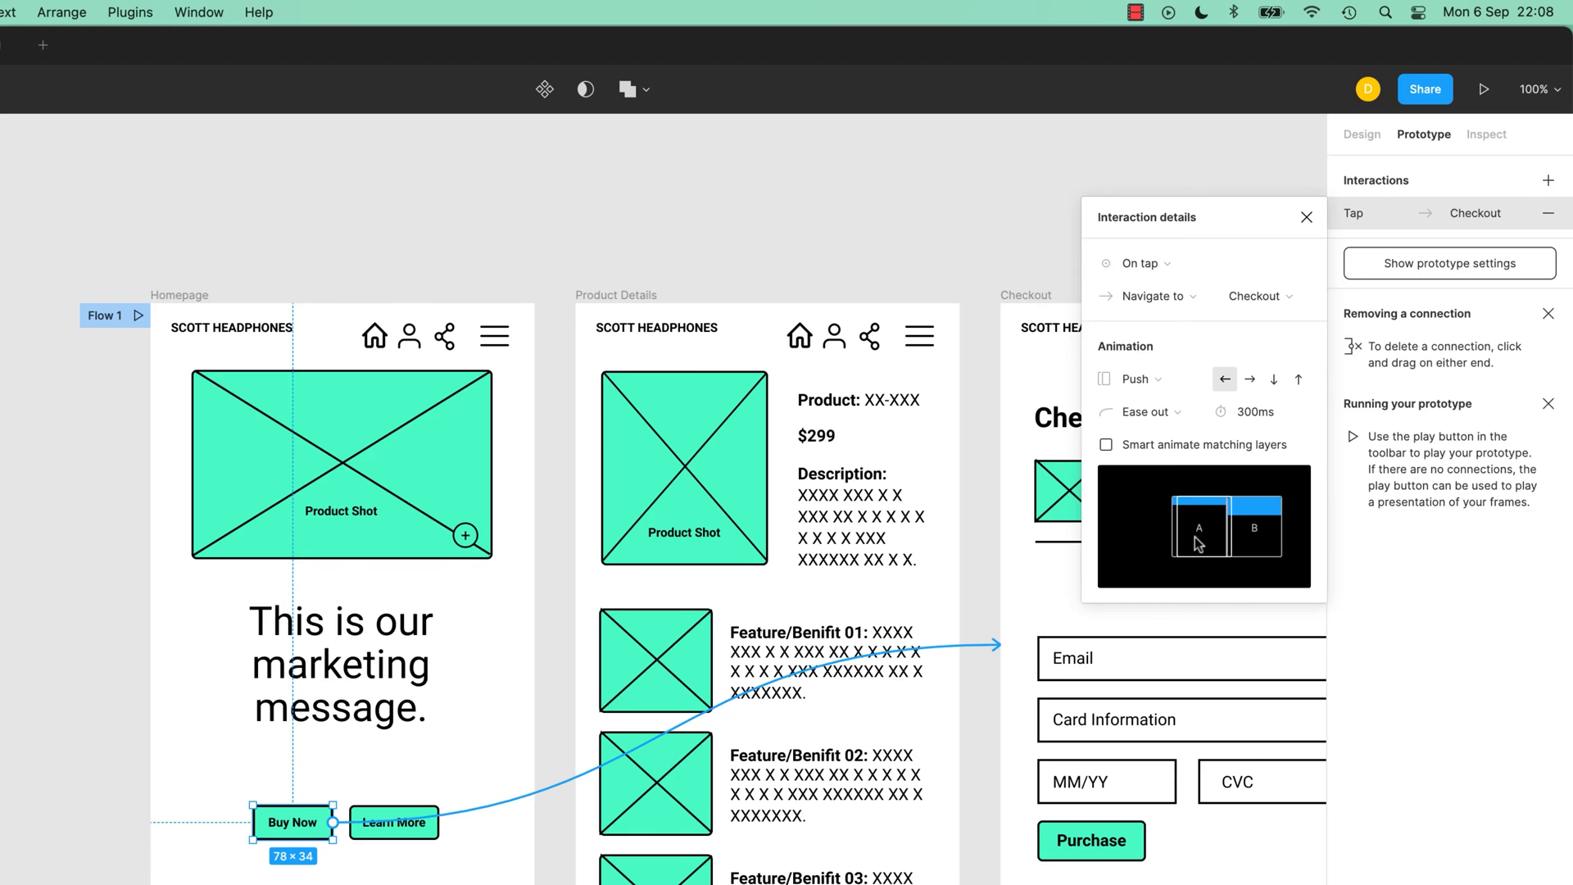
{"action": "left_click", "coordinate": [1166, 384]}
{"action": "left_click", "coordinate": [1145, 403]}
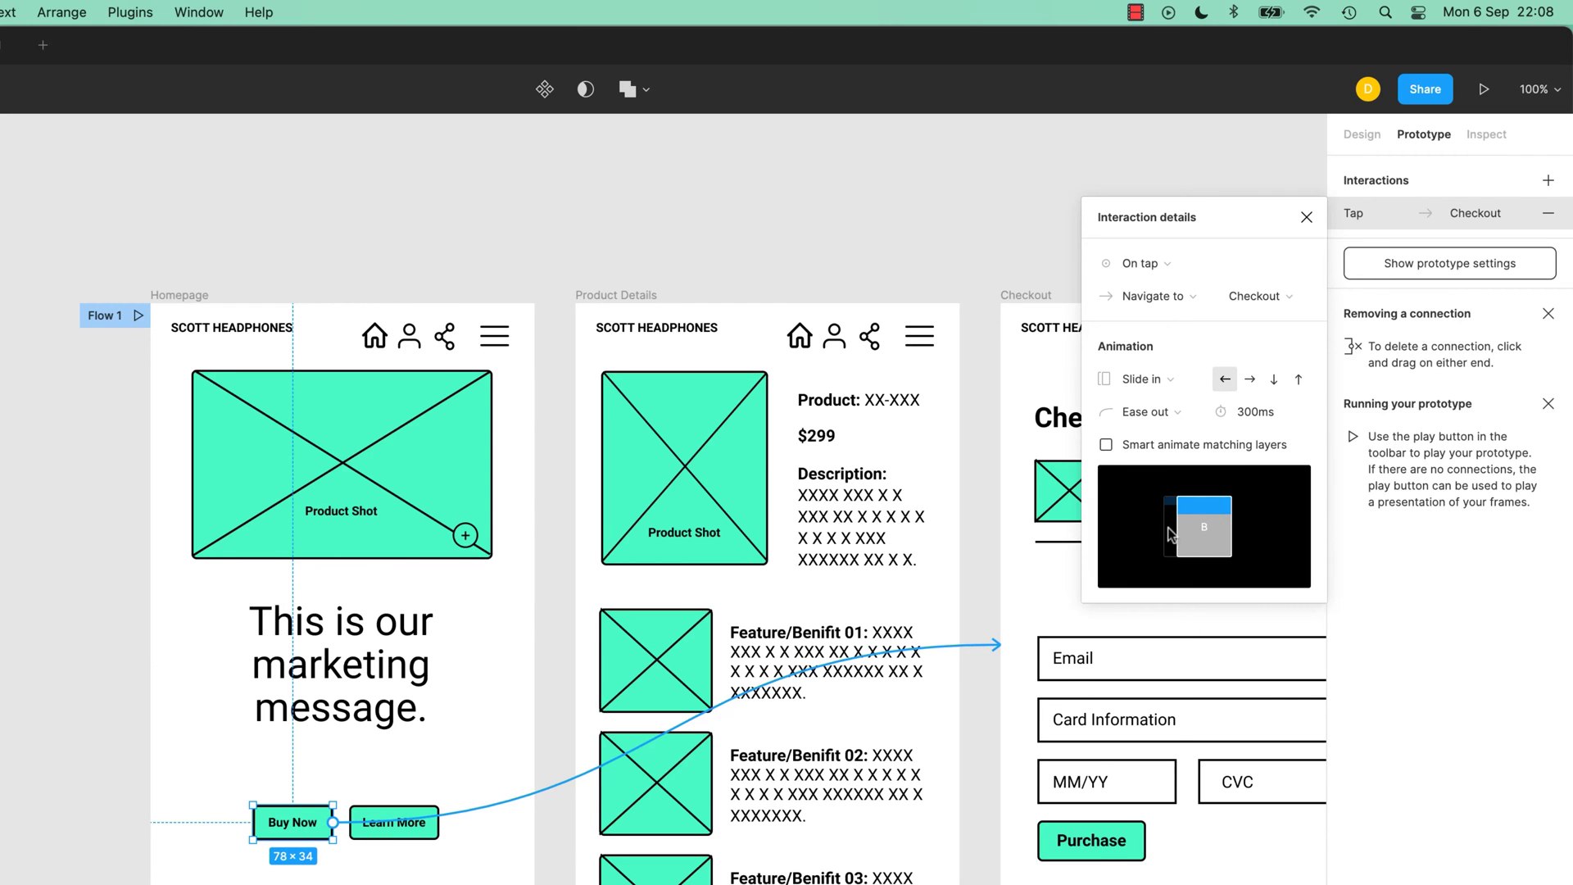
{"action": "left_click", "coordinate": [1141, 380]}
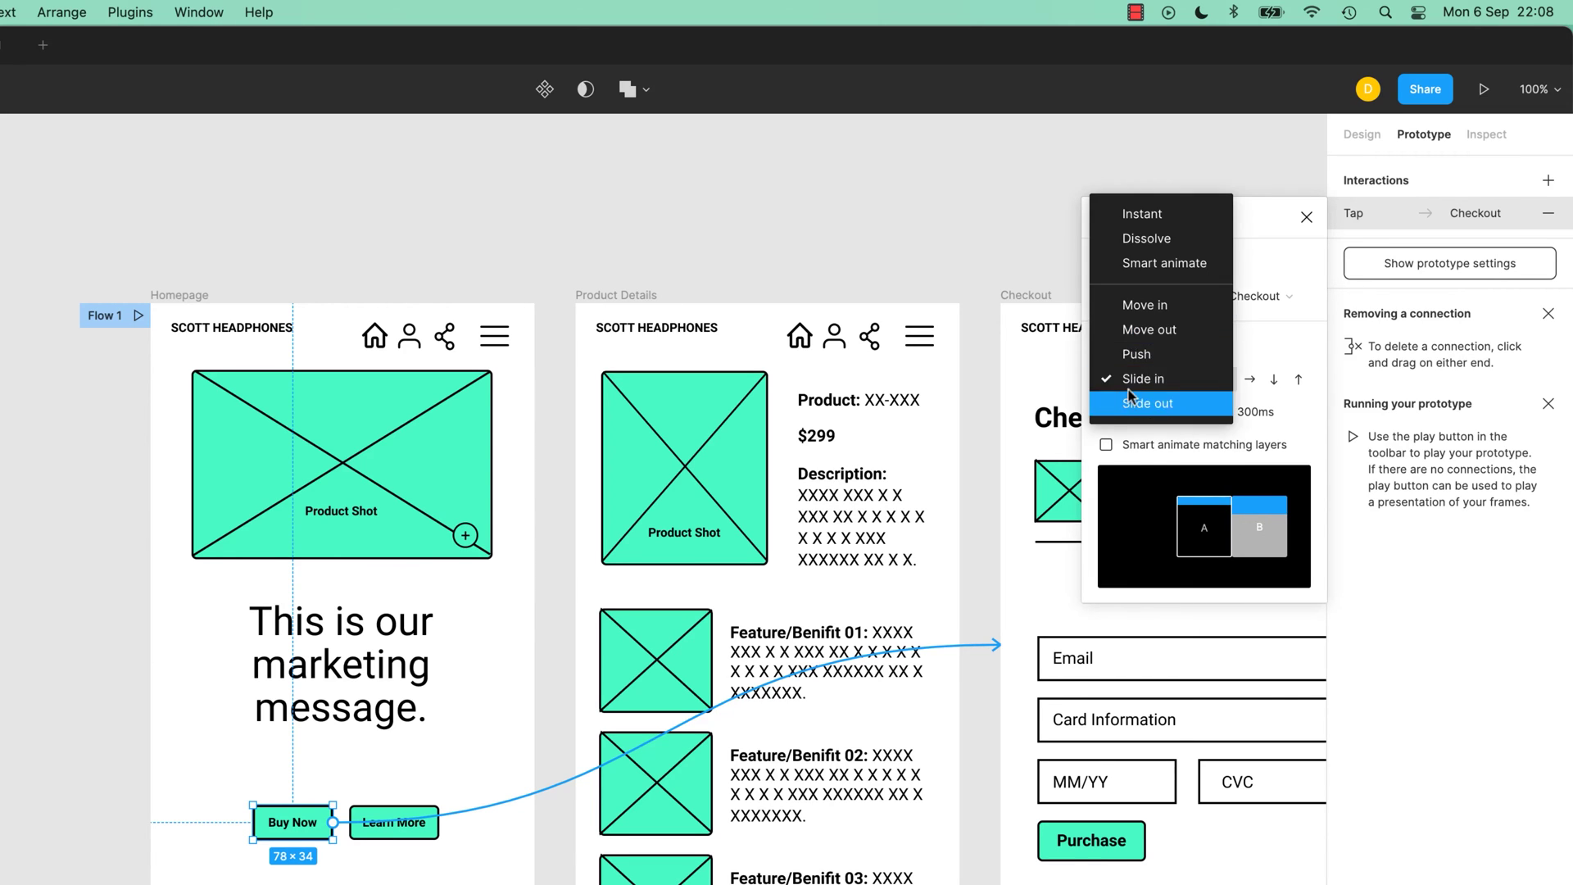
{"action": "left_click", "coordinate": [1145, 304]}
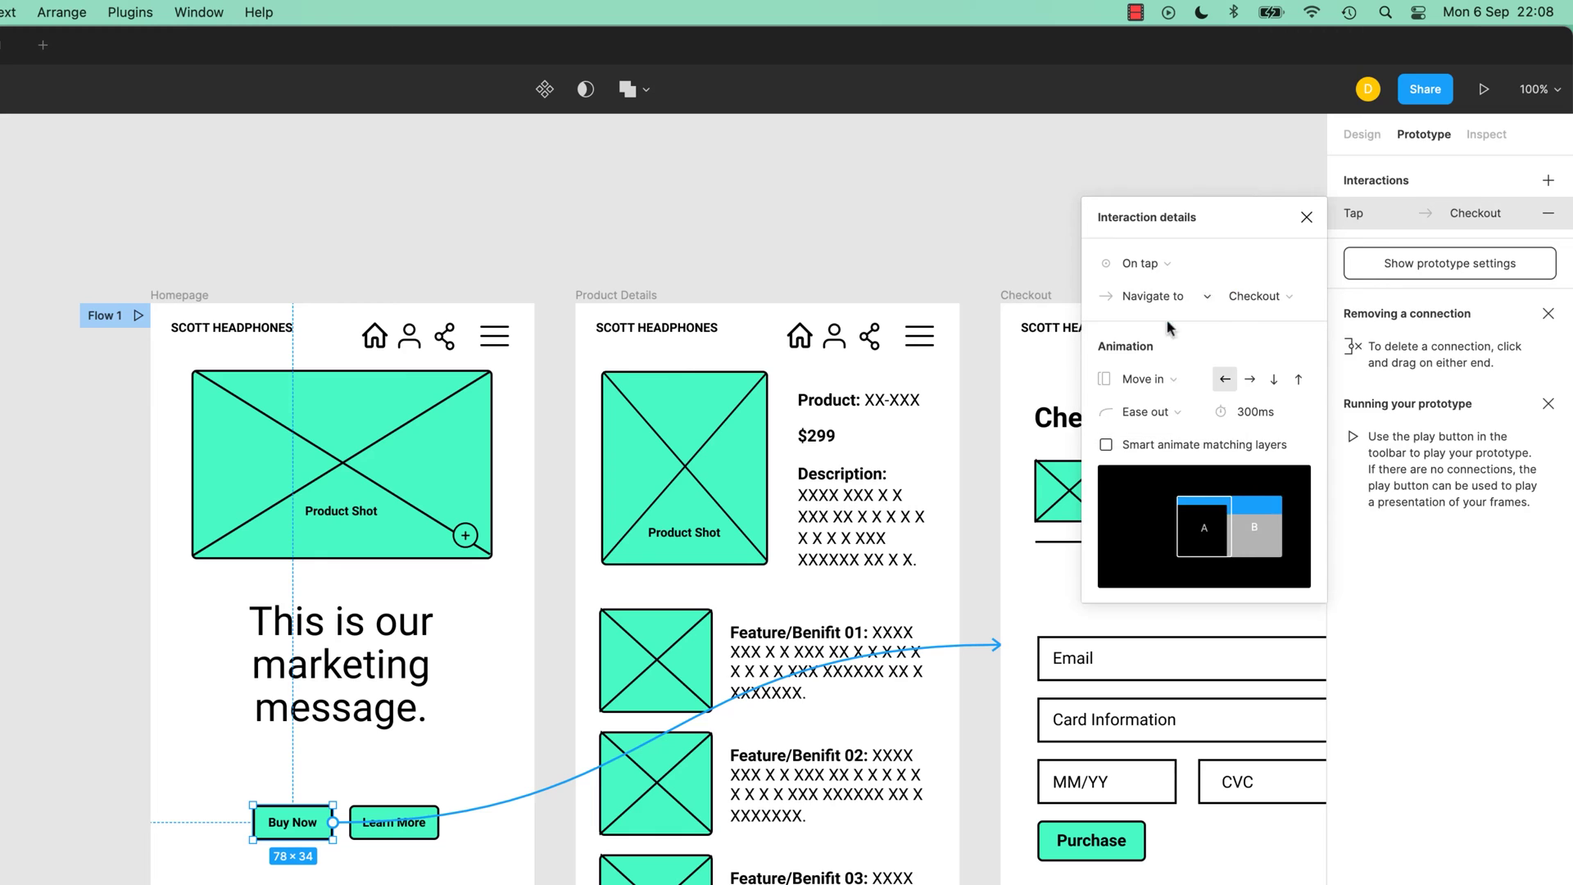
Step: Try the right and down directions for the Move in animation and set its direction to up
{"action": "left_click", "coordinate": [1251, 385]}
{"action": "left_click", "coordinate": [1274, 383]}
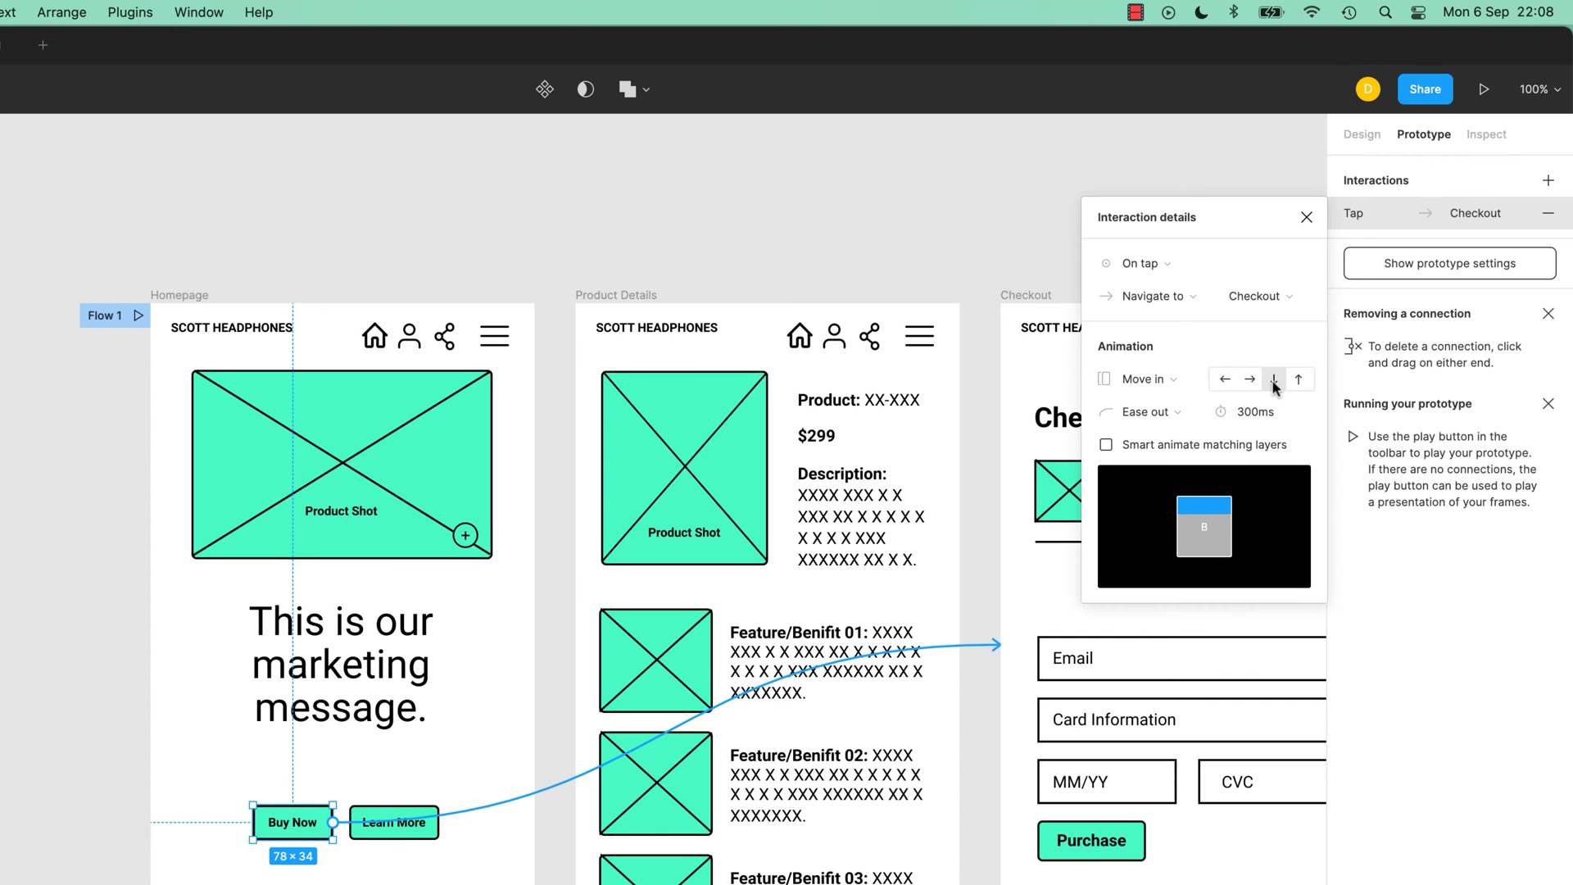
{"action": "left_click", "coordinate": [1300, 384]}
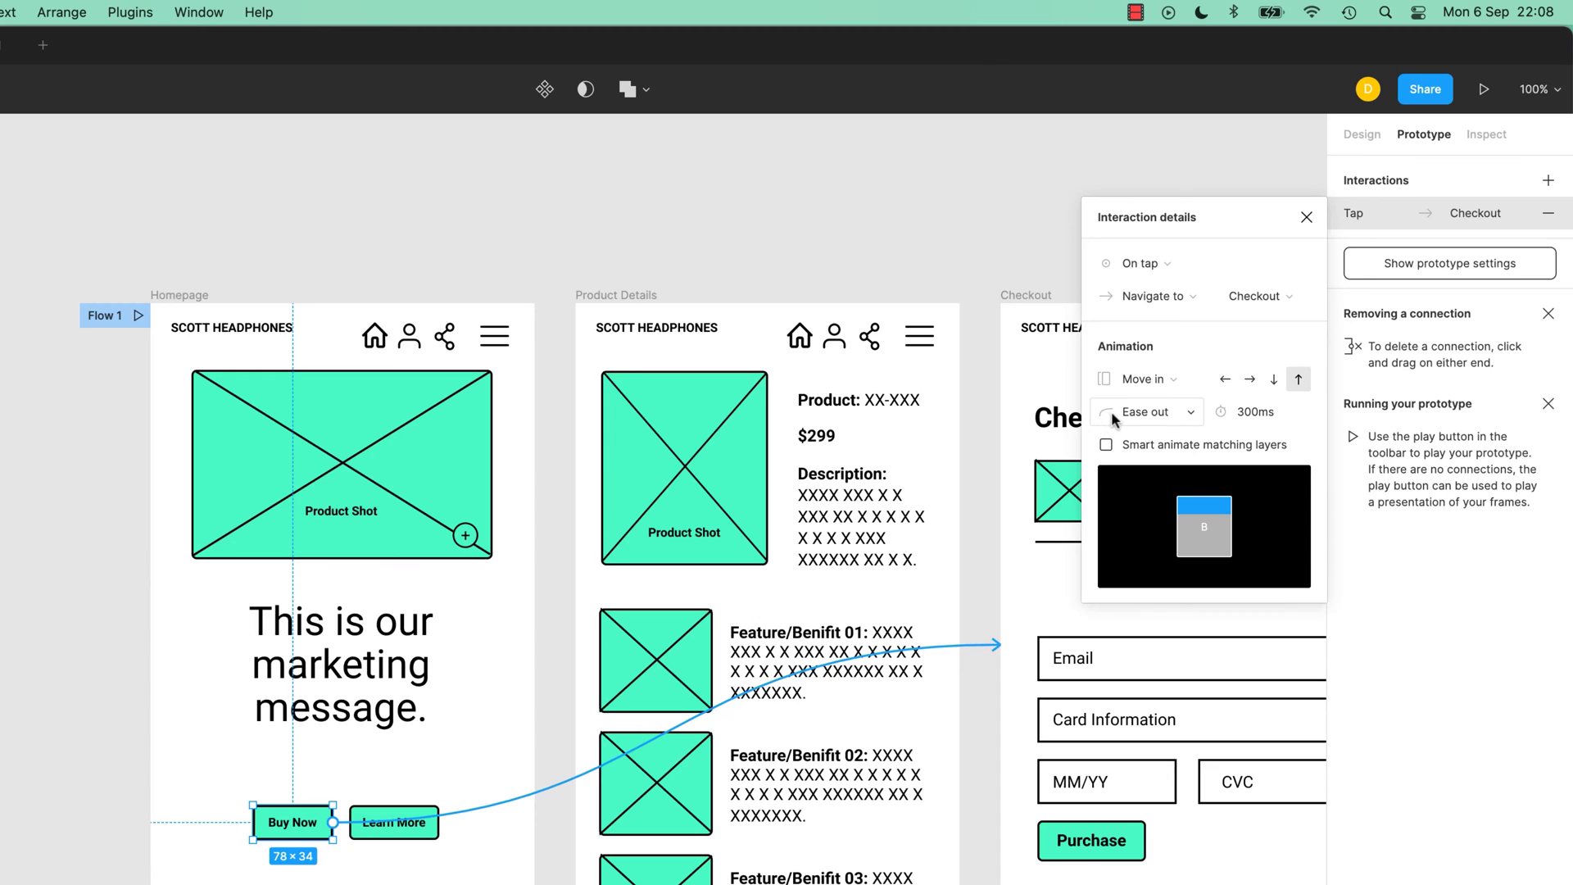
Step: Set the Move in animation's duration to 1000 ms
{"action": "left_click", "coordinate": [1244, 414]}
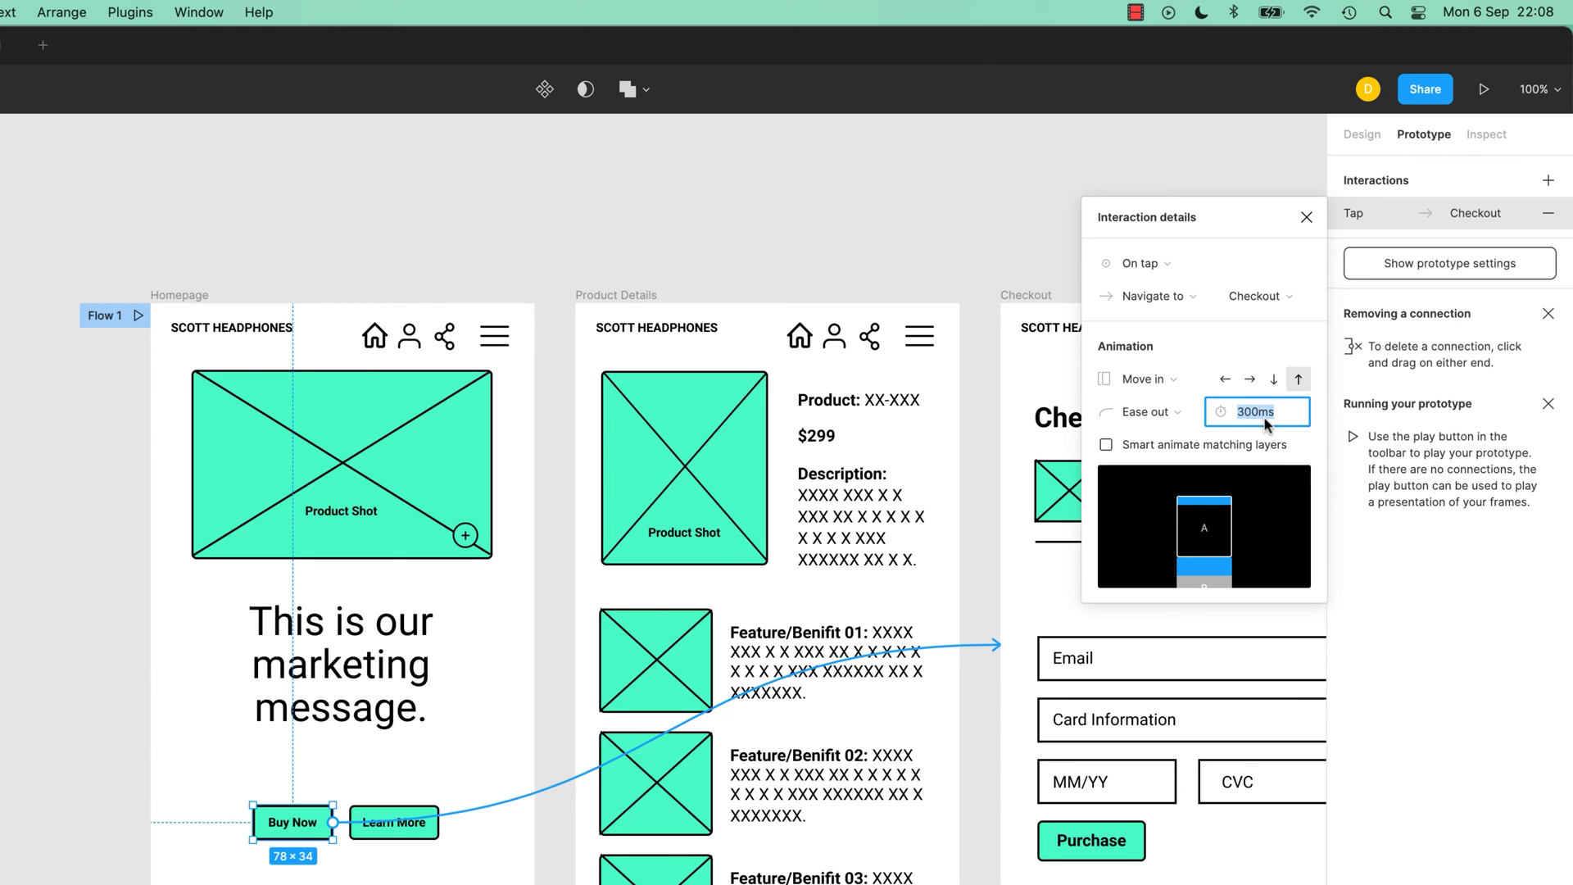
{"action": "left_click", "coordinate": [1249, 412]}
{"action": "key", "text": "BackSpace"}
{"action": "key", "text": "BackSpace"}
{"action": "type", "text": "20"}
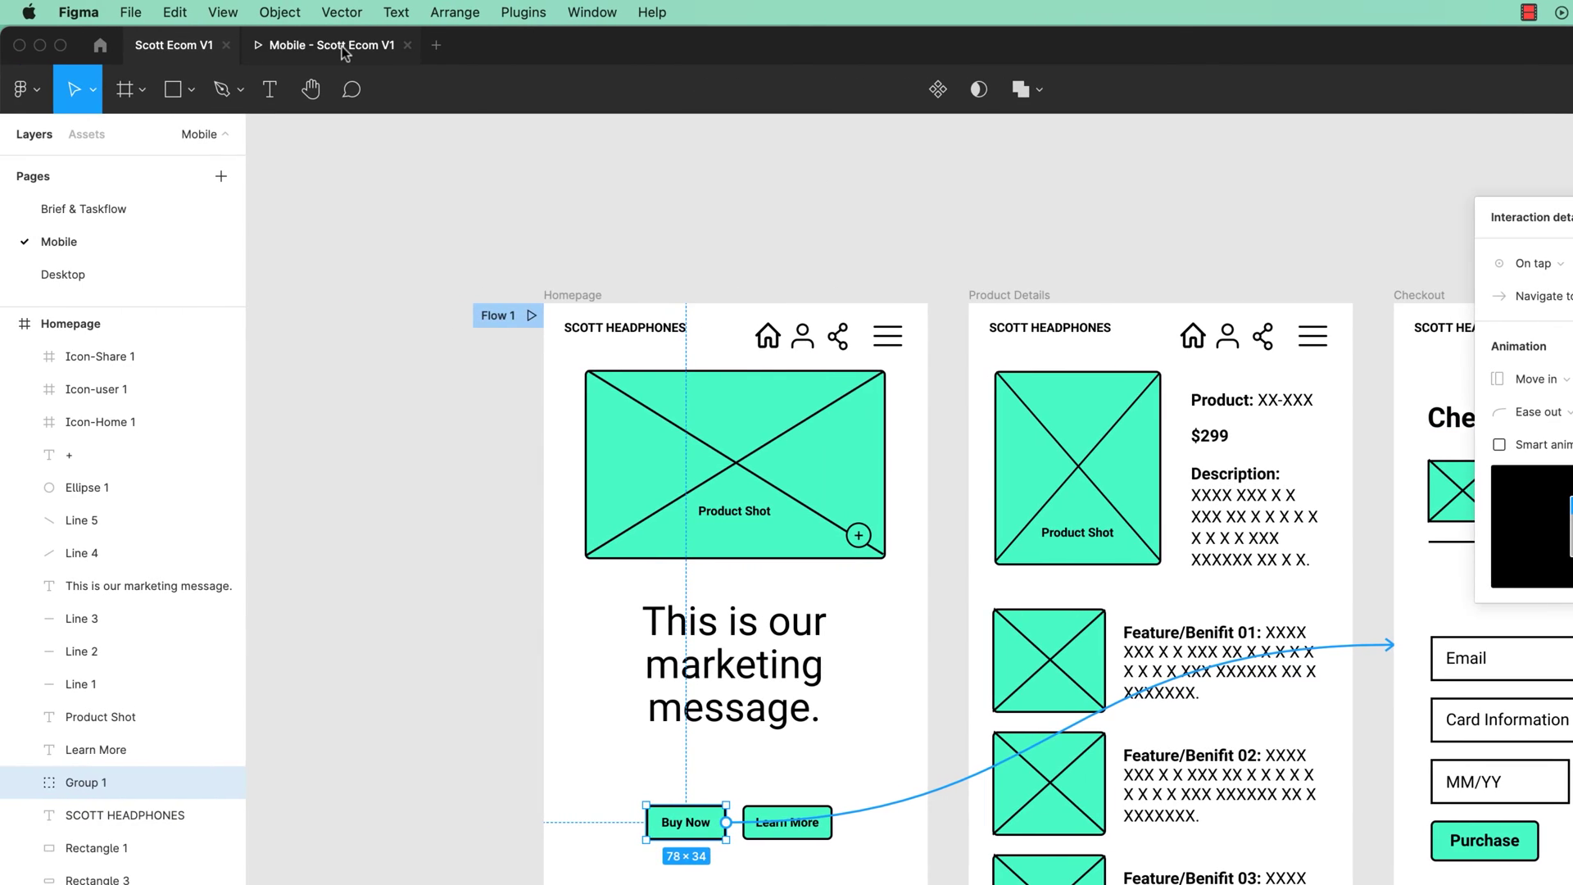
Step: Restart the prototype preview and test the Buy Now transition to Checkout twice before returning to the design file
{"action": "left_click", "coordinate": [322, 45]}
{"action": "key", "text": "r"}
{"action": "left_click", "coordinate": [923, 759]}
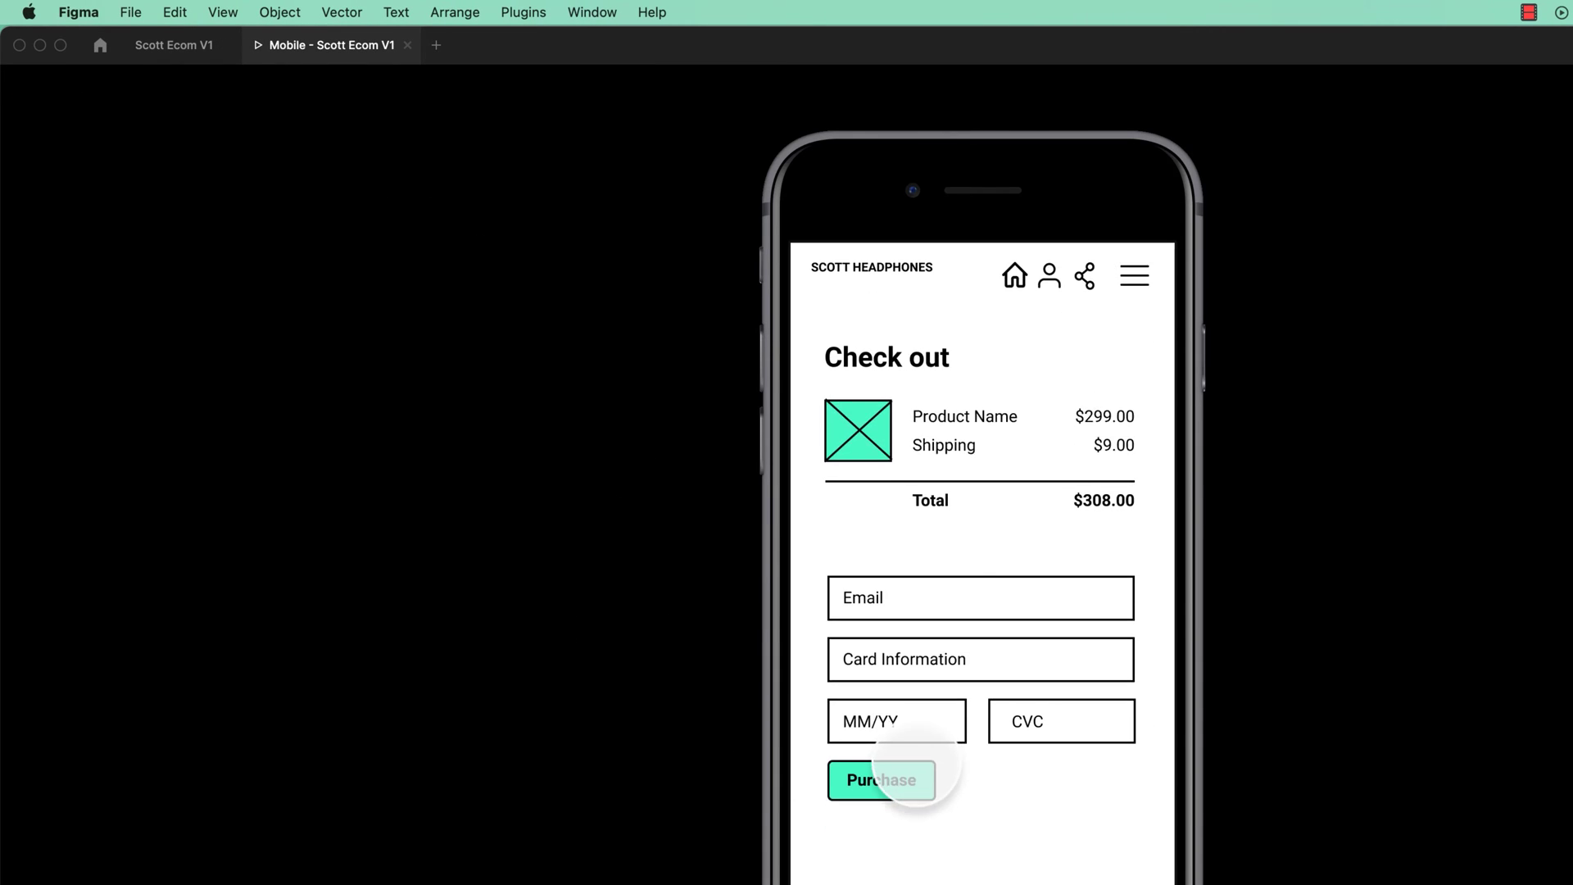
{"action": "key", "text": "r"}
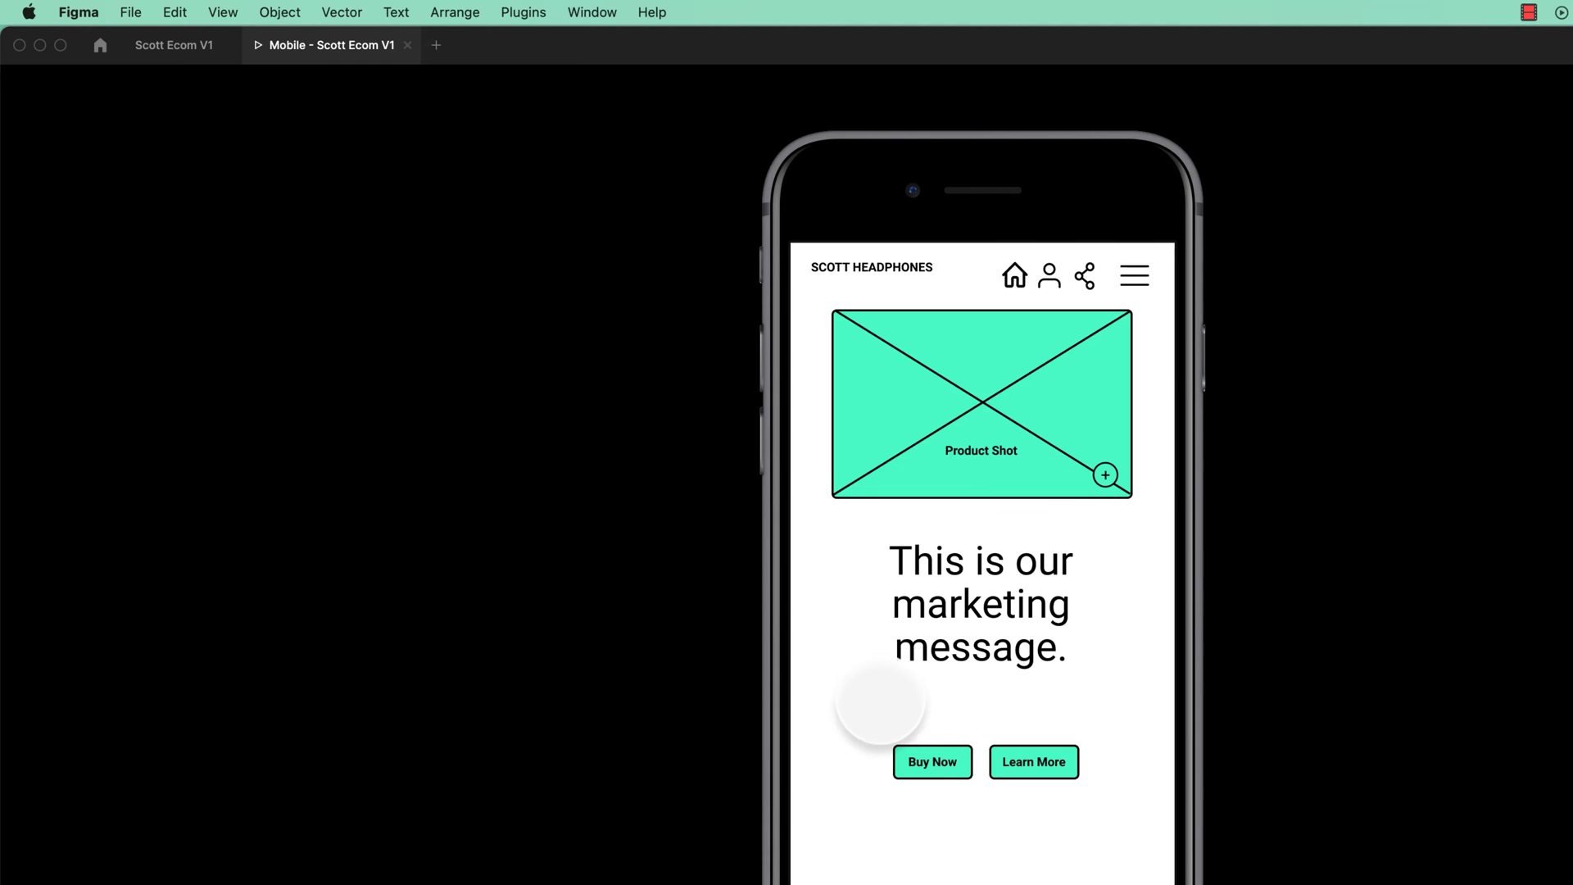
{"action": "left_click", "coordinate": [932, 761]}
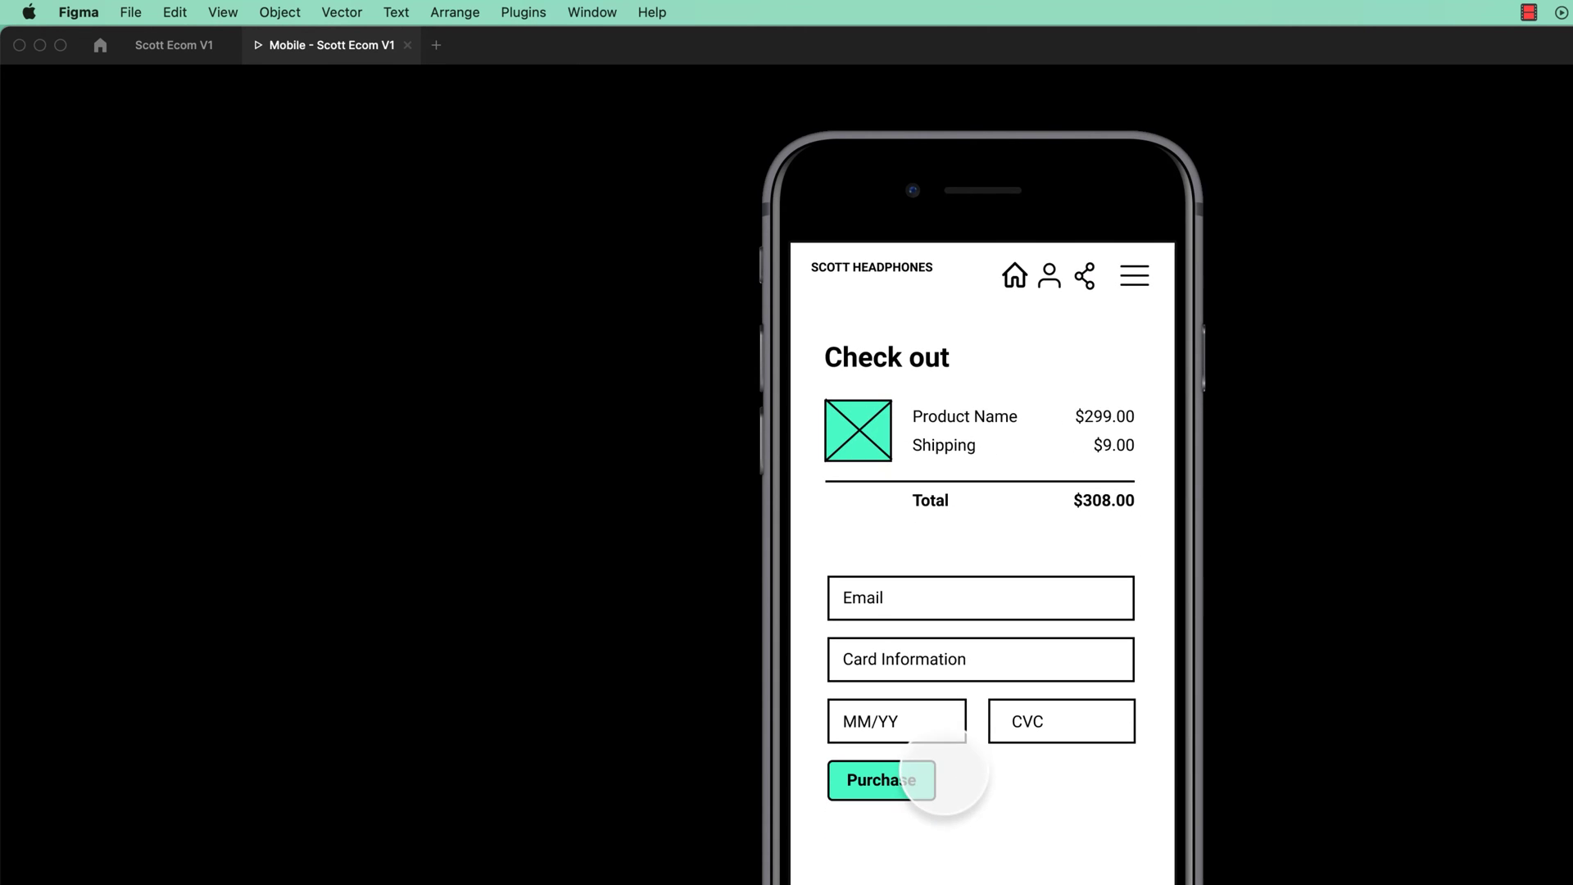
{"action": "left_click", "coordinate": [173, 46]}
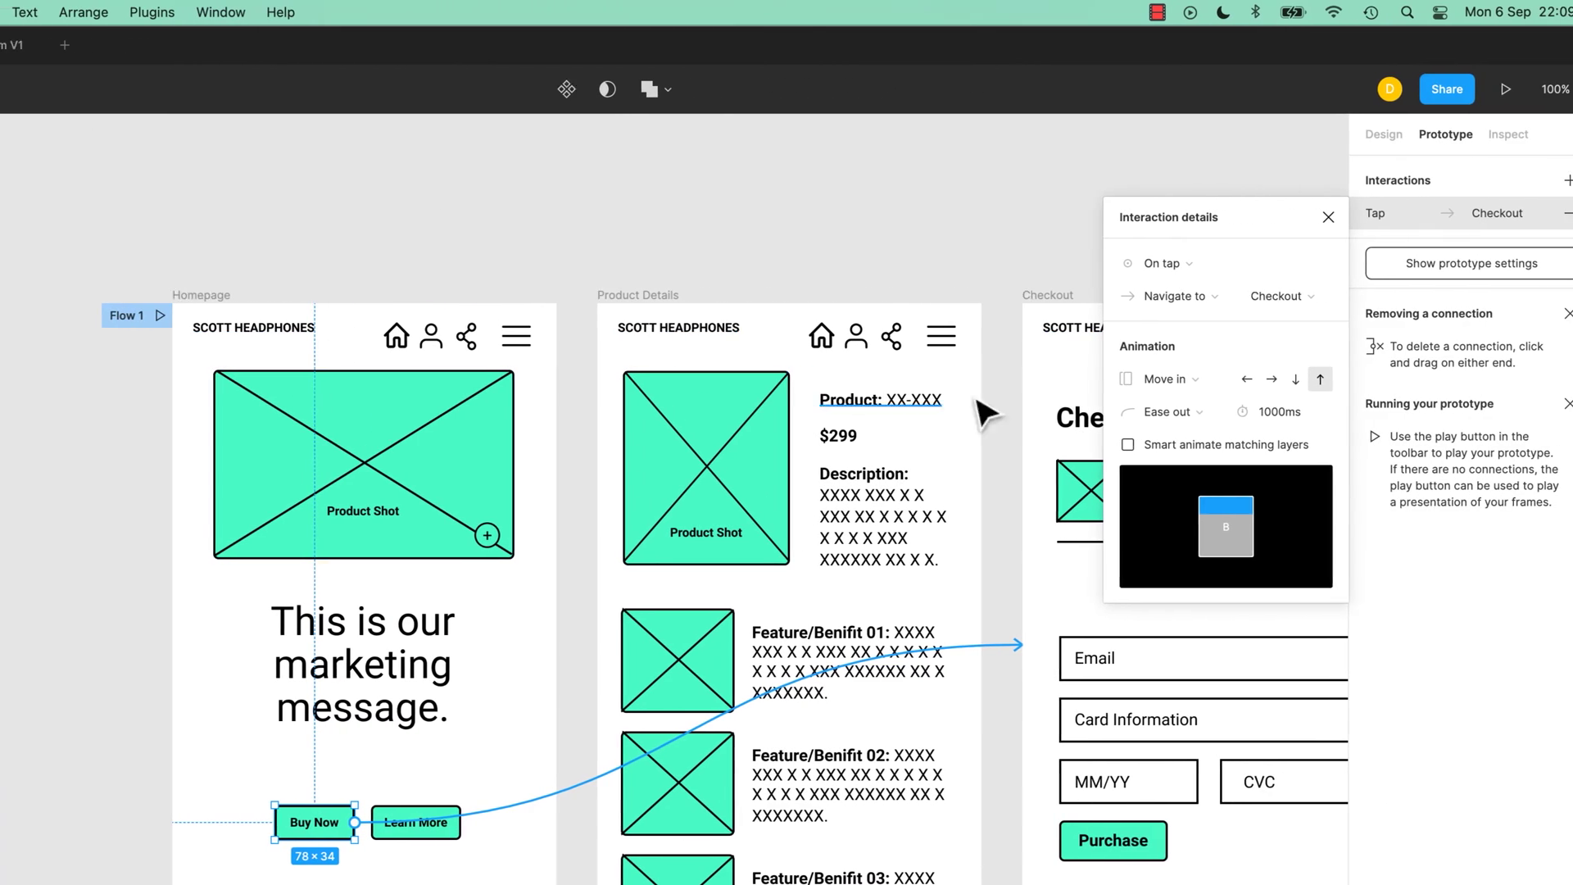
Step: Try Ease in easing on the Buy Now interaction's Move in animation, then set it to Ease in and out
{"action": "left_click", "coordinate": [1163, 415]}
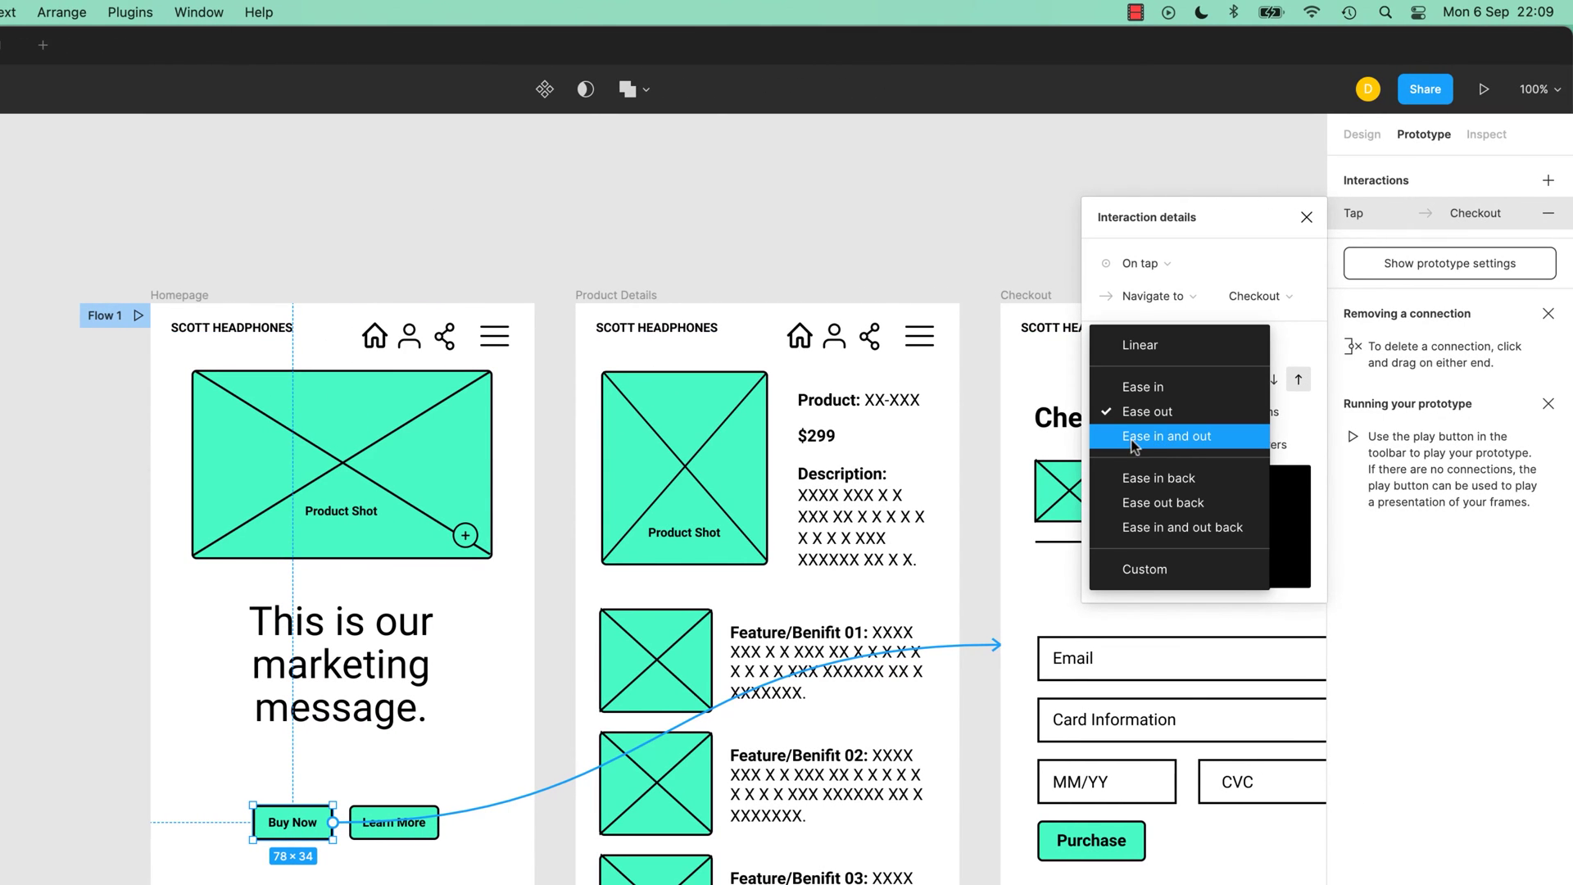
{"action": "left_click", "coordinate": [1158, 394]}
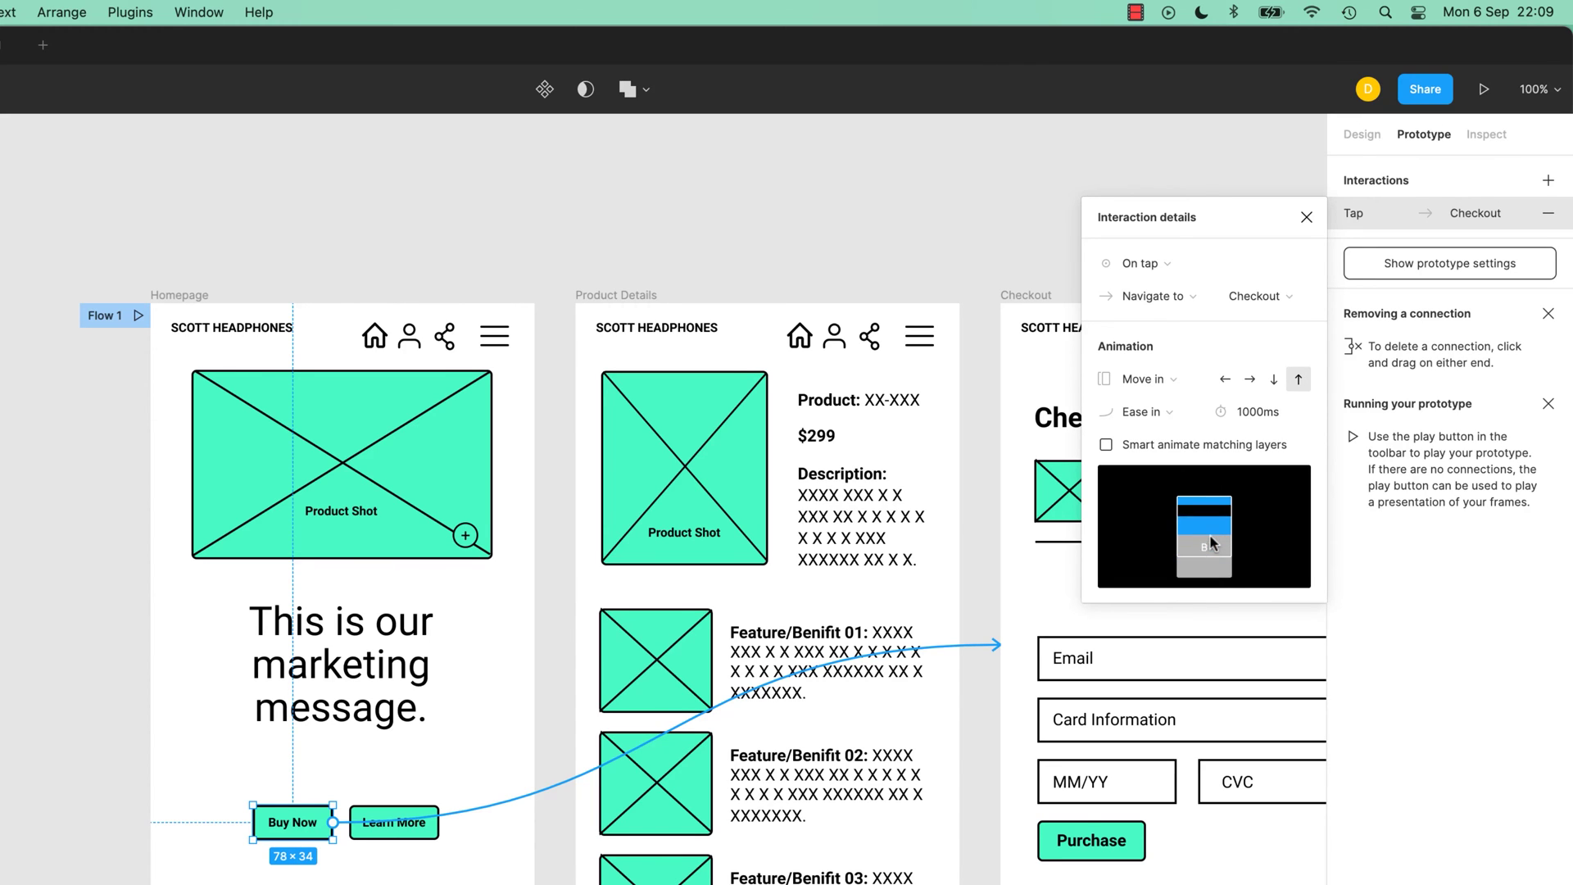
{"action": "left_click", "coordinate": [1147, 411]}
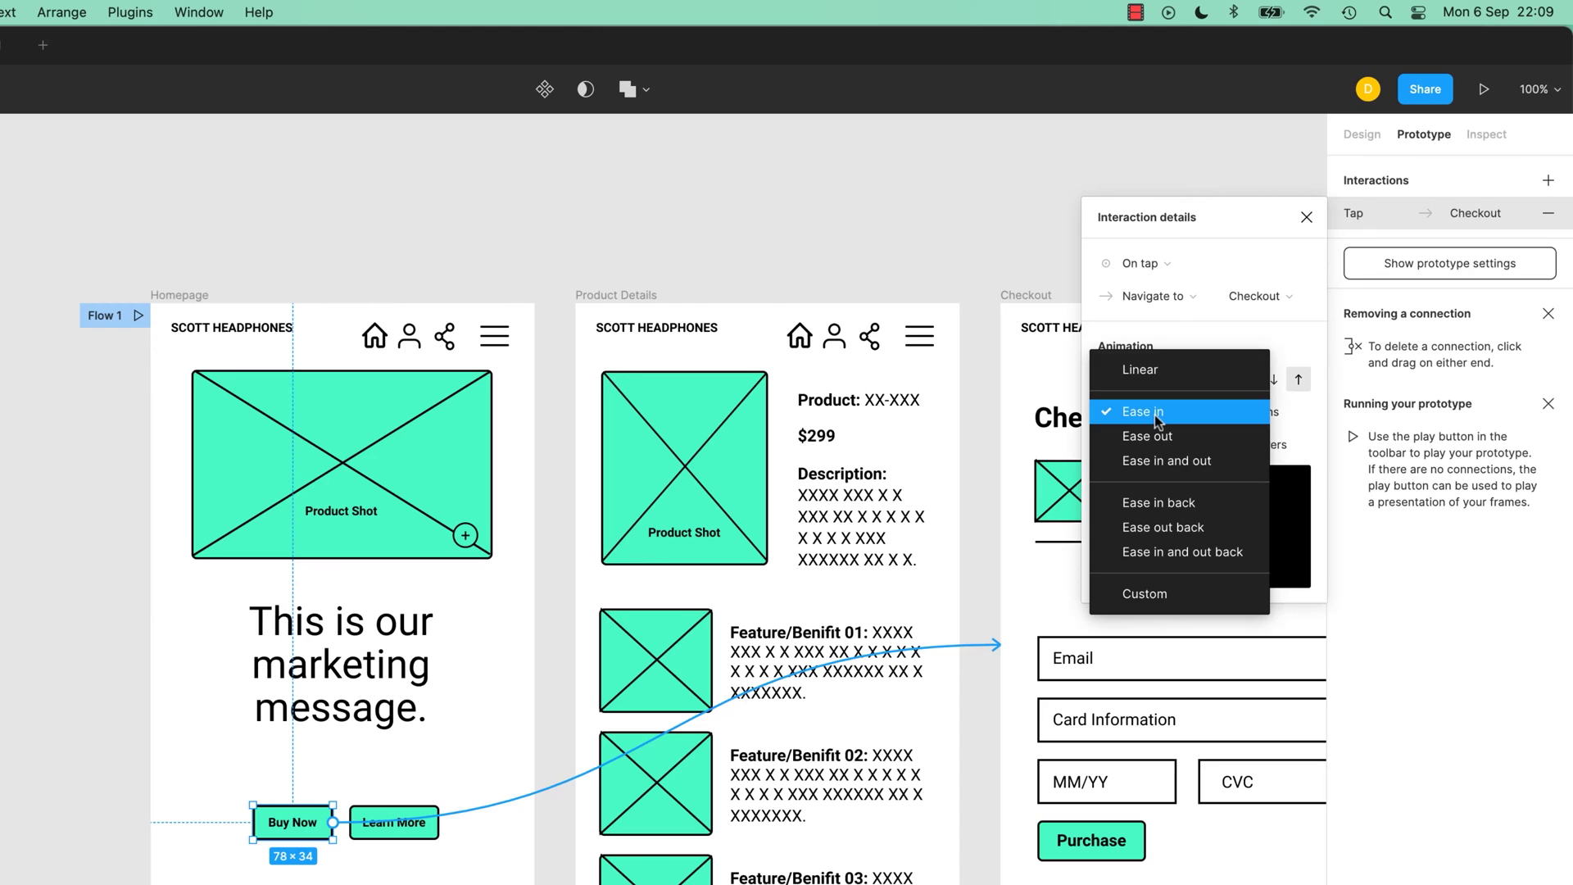
{"action": "left_click", "coordinate": [1160, 464]}
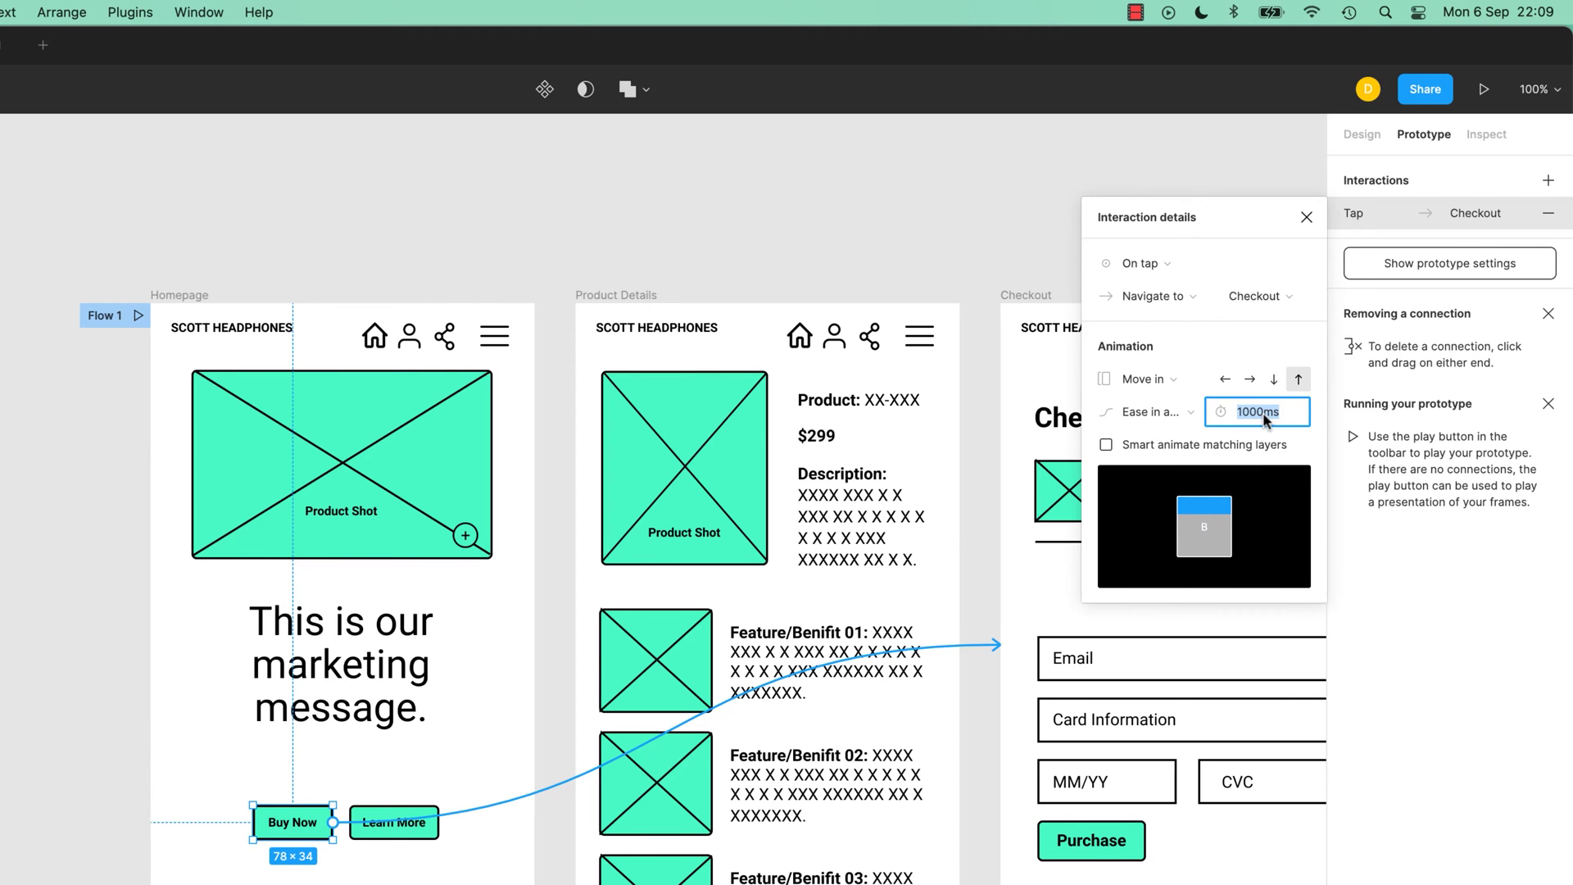
Step: Set the Move in animation's duration to 200 ms and test the Buy Now transition in the restarted prototype preview
{"action": "type", "text": "200"}
{"action": "key", "text": "Tab"}
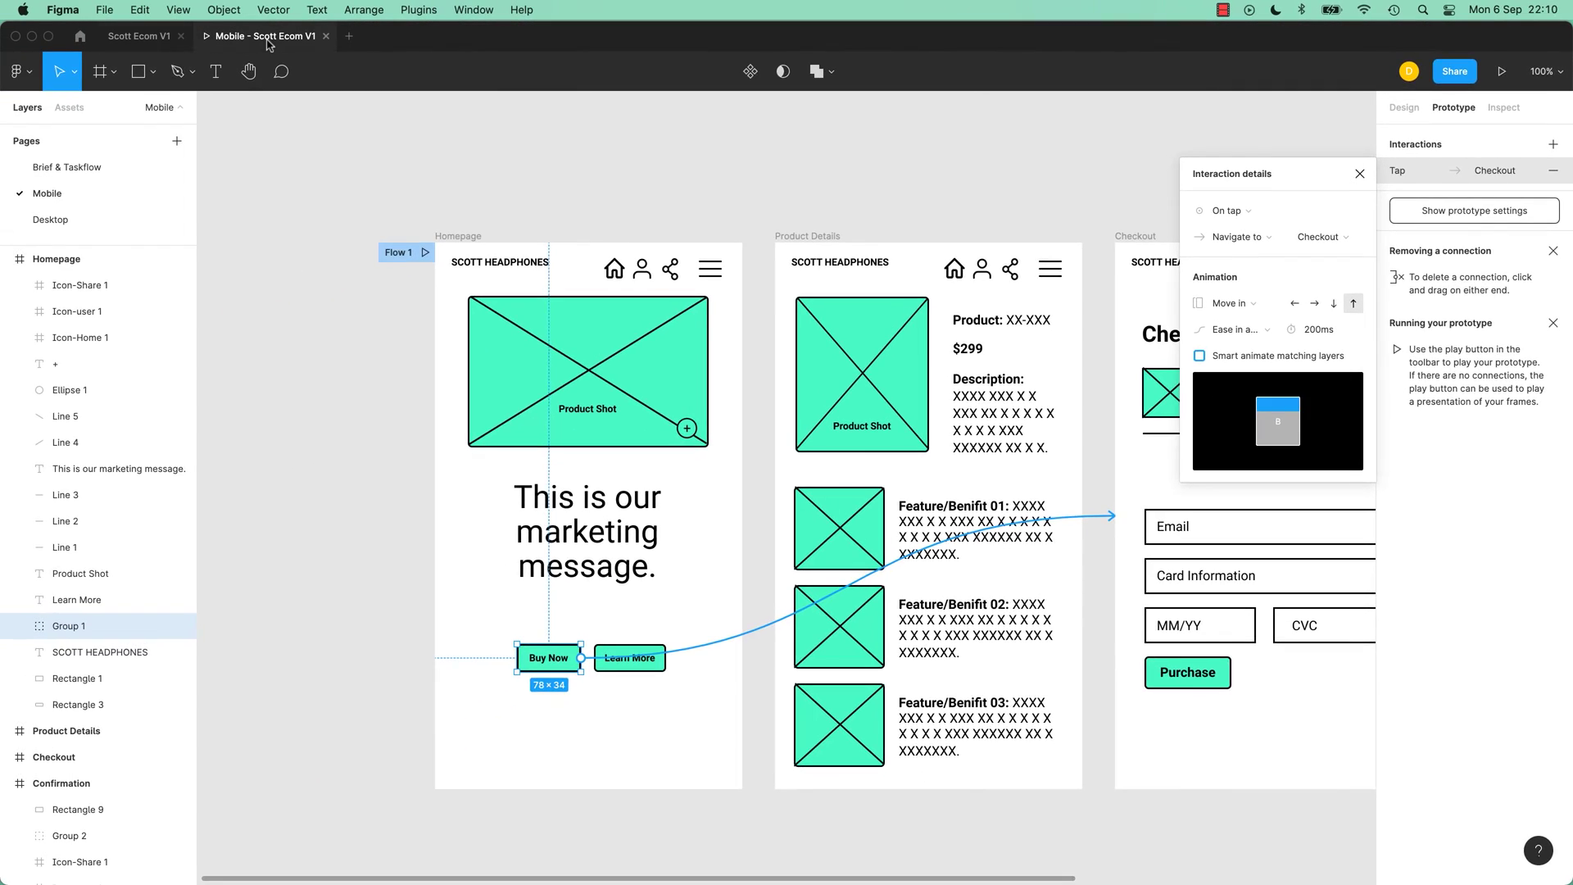
{"action": "left_click", "coordinate": [267, 43]}
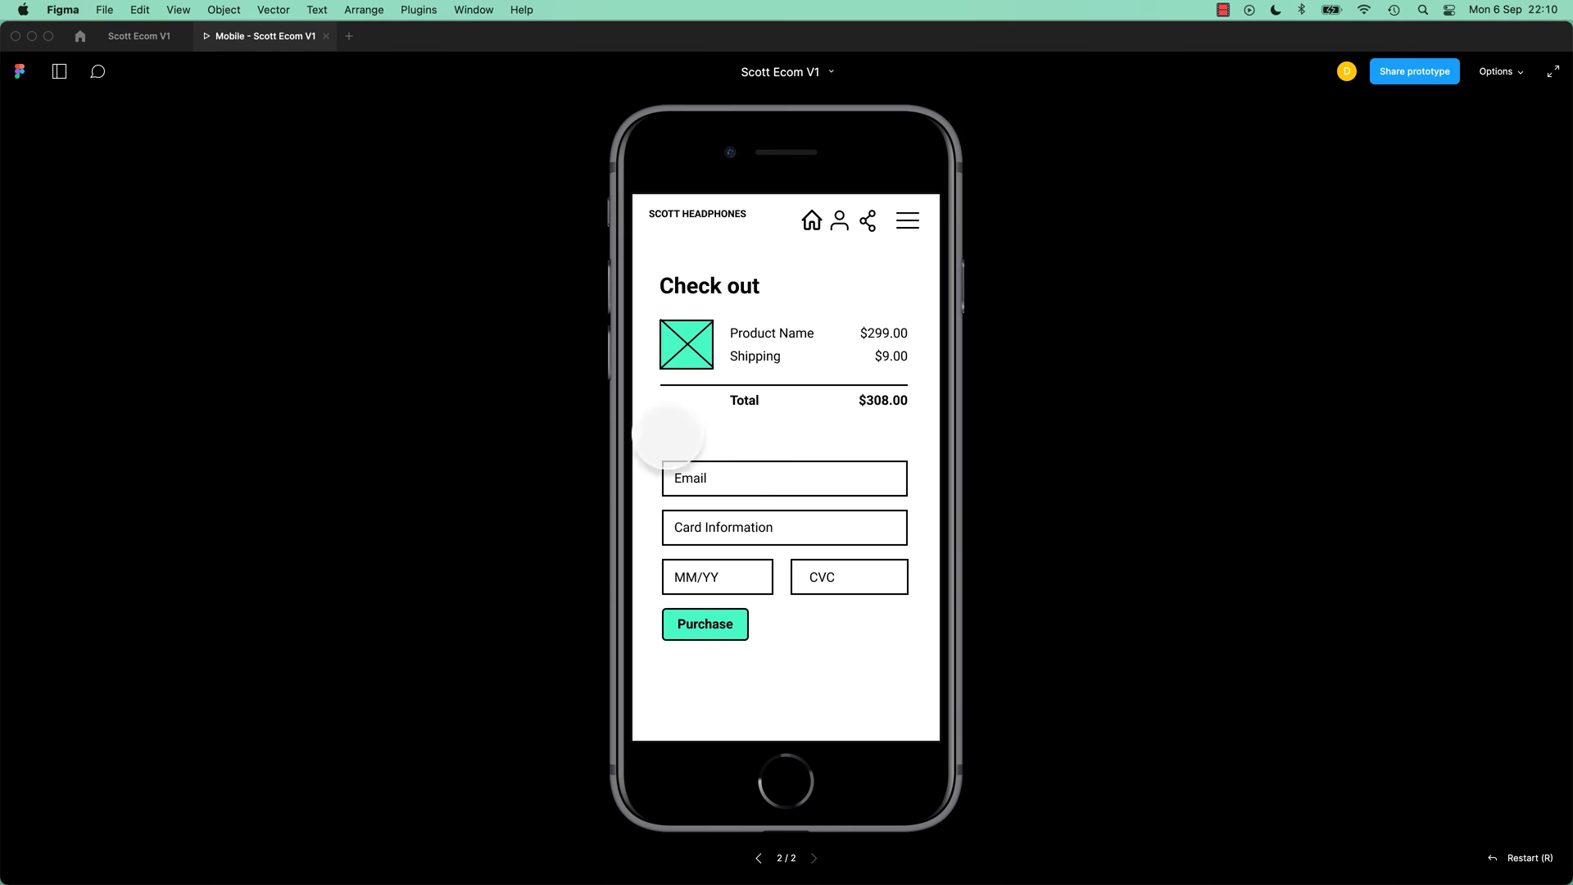
{"action": "key", "text": "r"}
{"action": "left_click", "coordinate": [746, 611]}
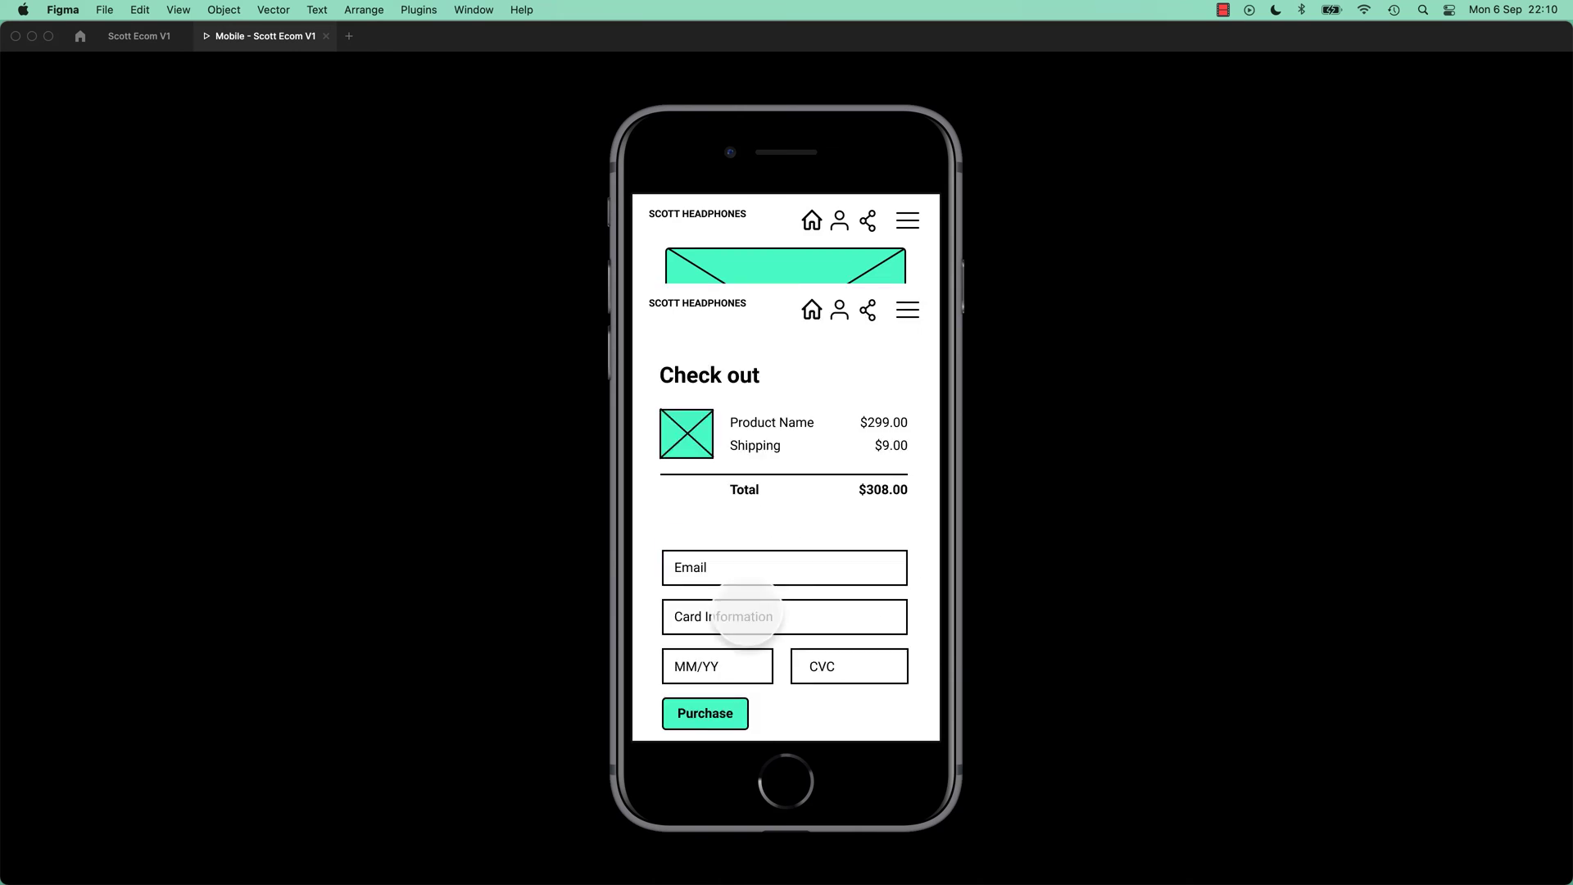
{"action": "left_click", "coordinate": [156, 40]}
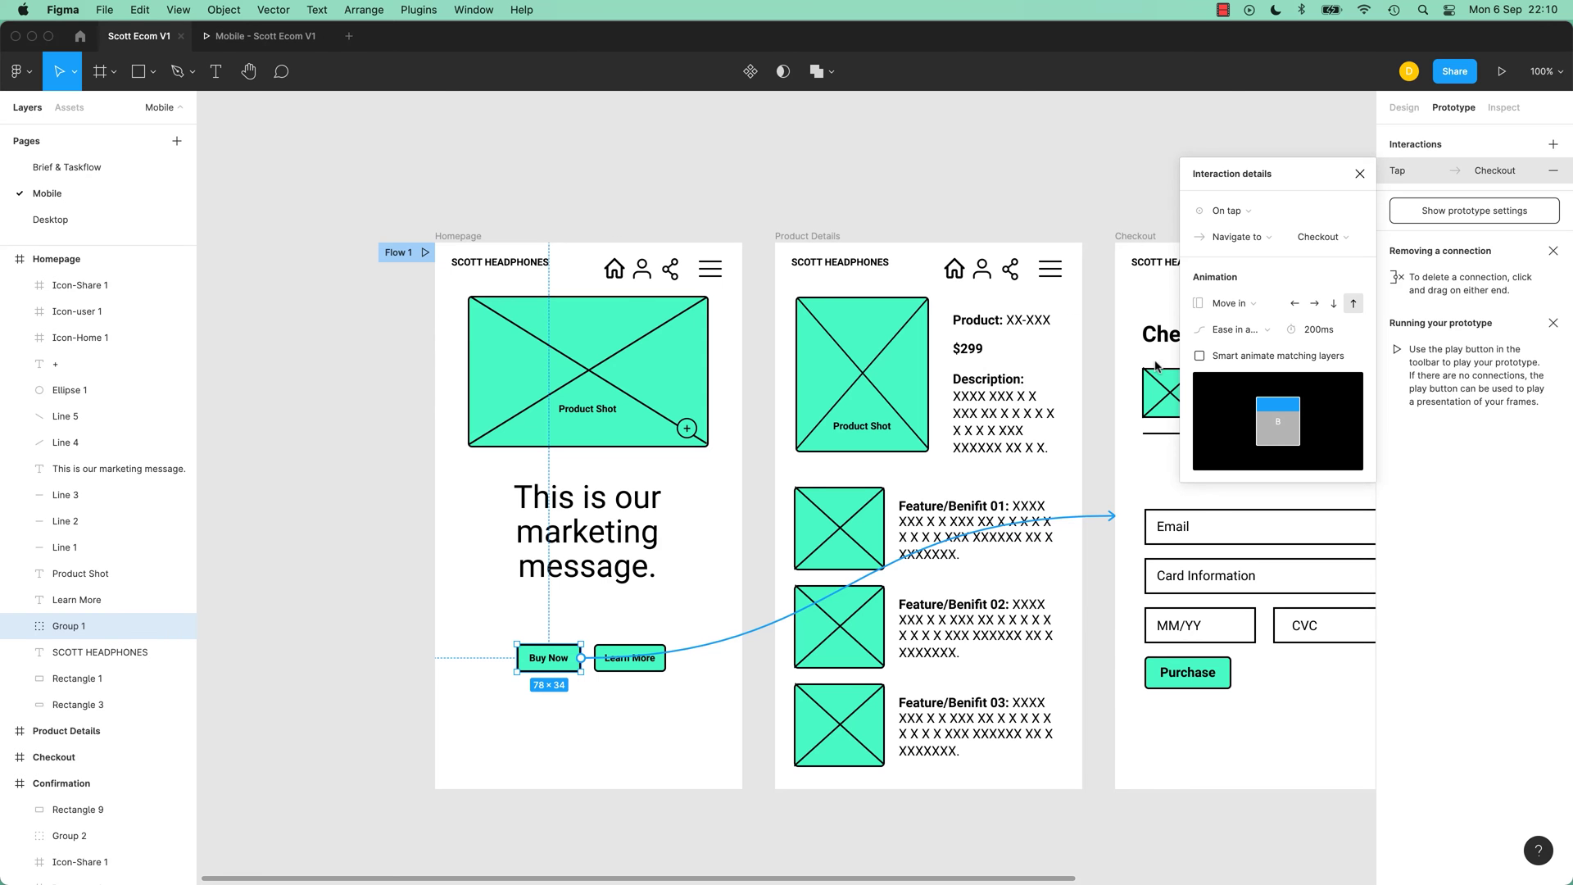
Step: Set the Move in animation's duration to 400 ms and test the Buy Now transition repeatedly in the prototype preview
{"action": "left_click", "coordinate": [1325, 332]}
{"action": "type", "text": "4"}
{"action": "key", "text": "Return"}
{"action": "key", "text": "ctrl+Tab"}
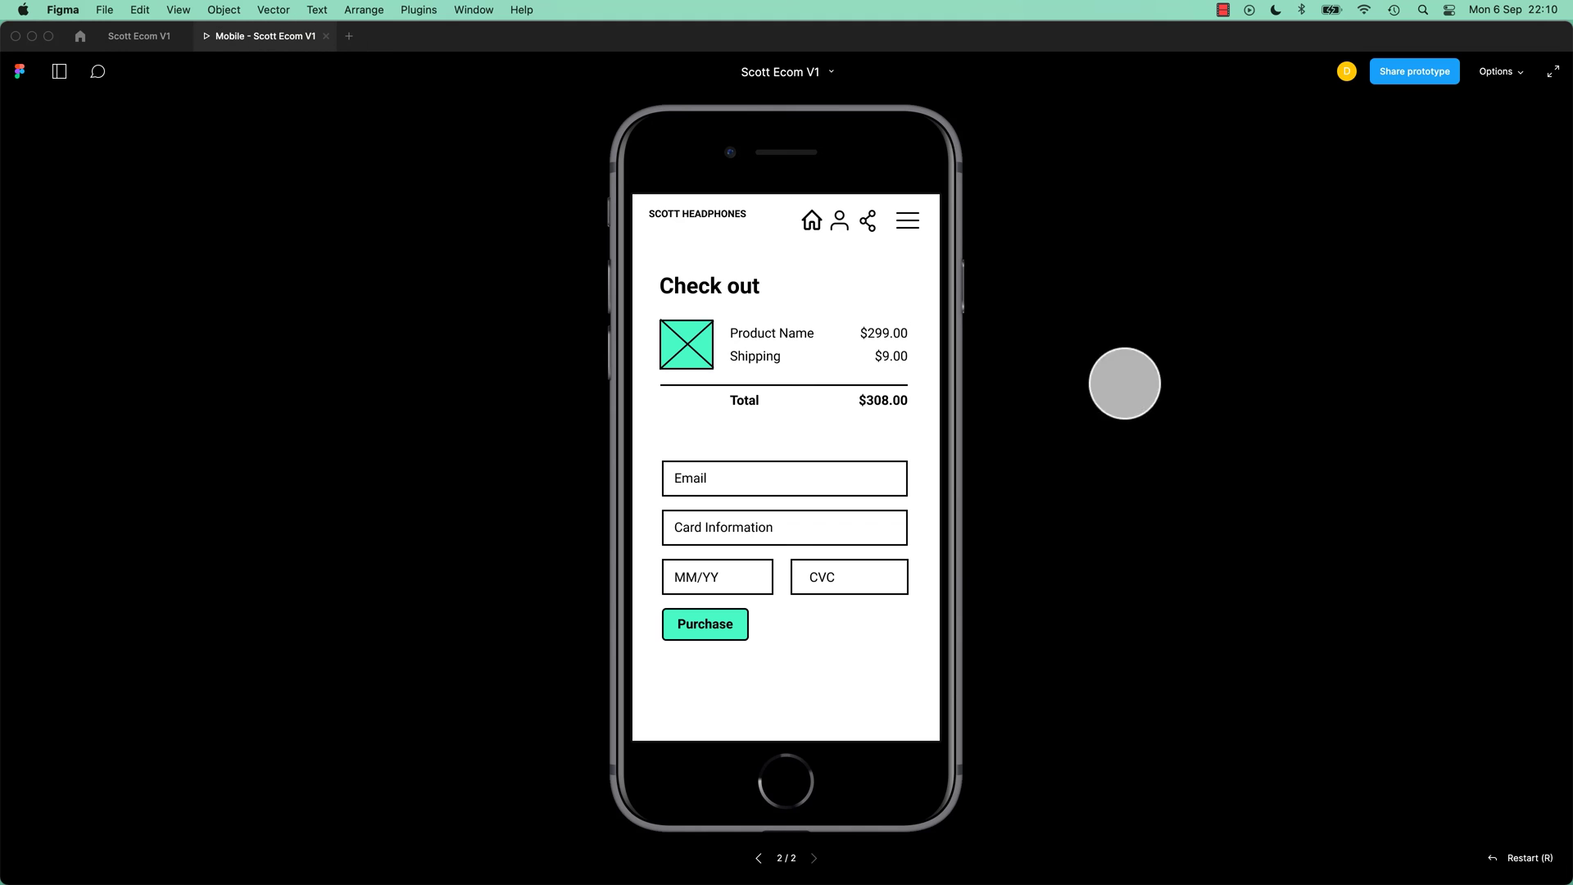
{"action": "left_click", "coordinate": [743, 616]}
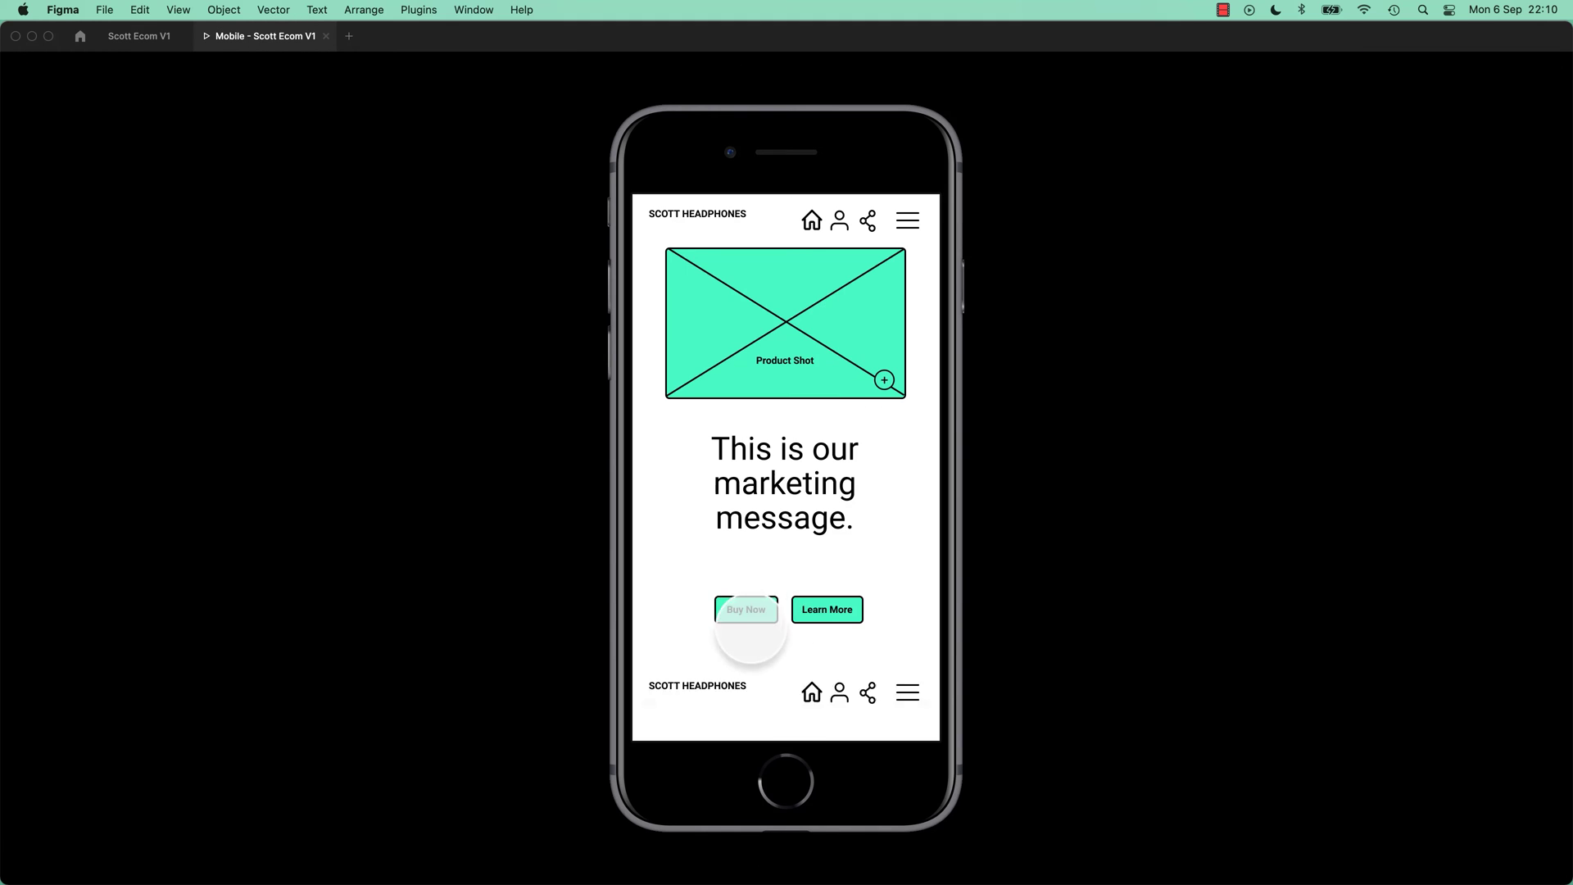
{"action": "left_click", "coordinate": [747, 615]}
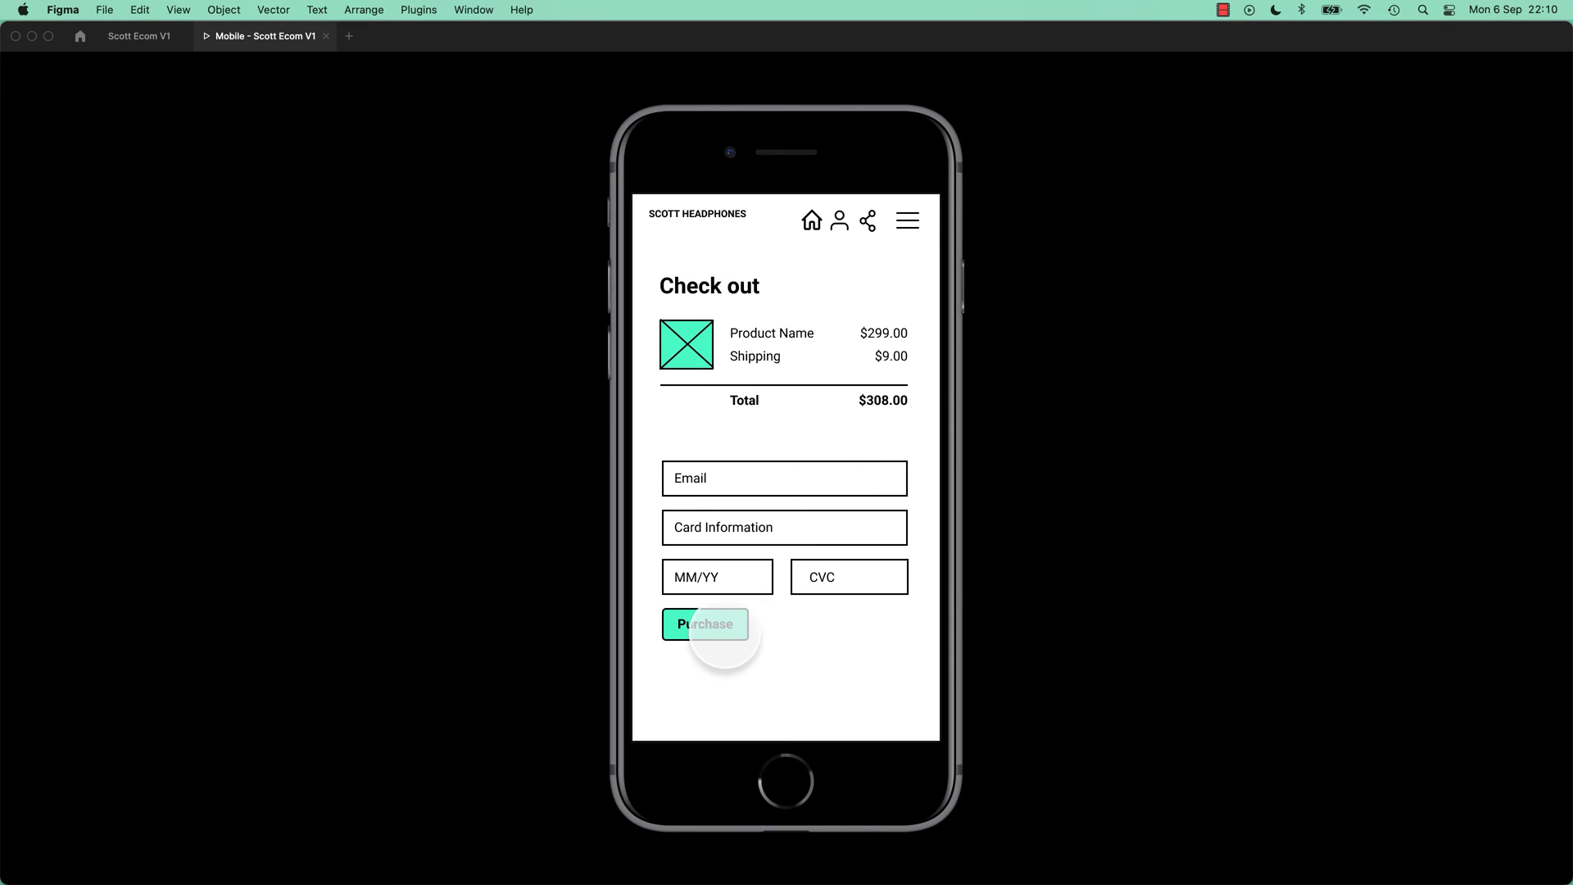
{"action": "left_click", "coordinate": [725, 631]}
{"action": "left_click", "coordinate": [745, 610]}
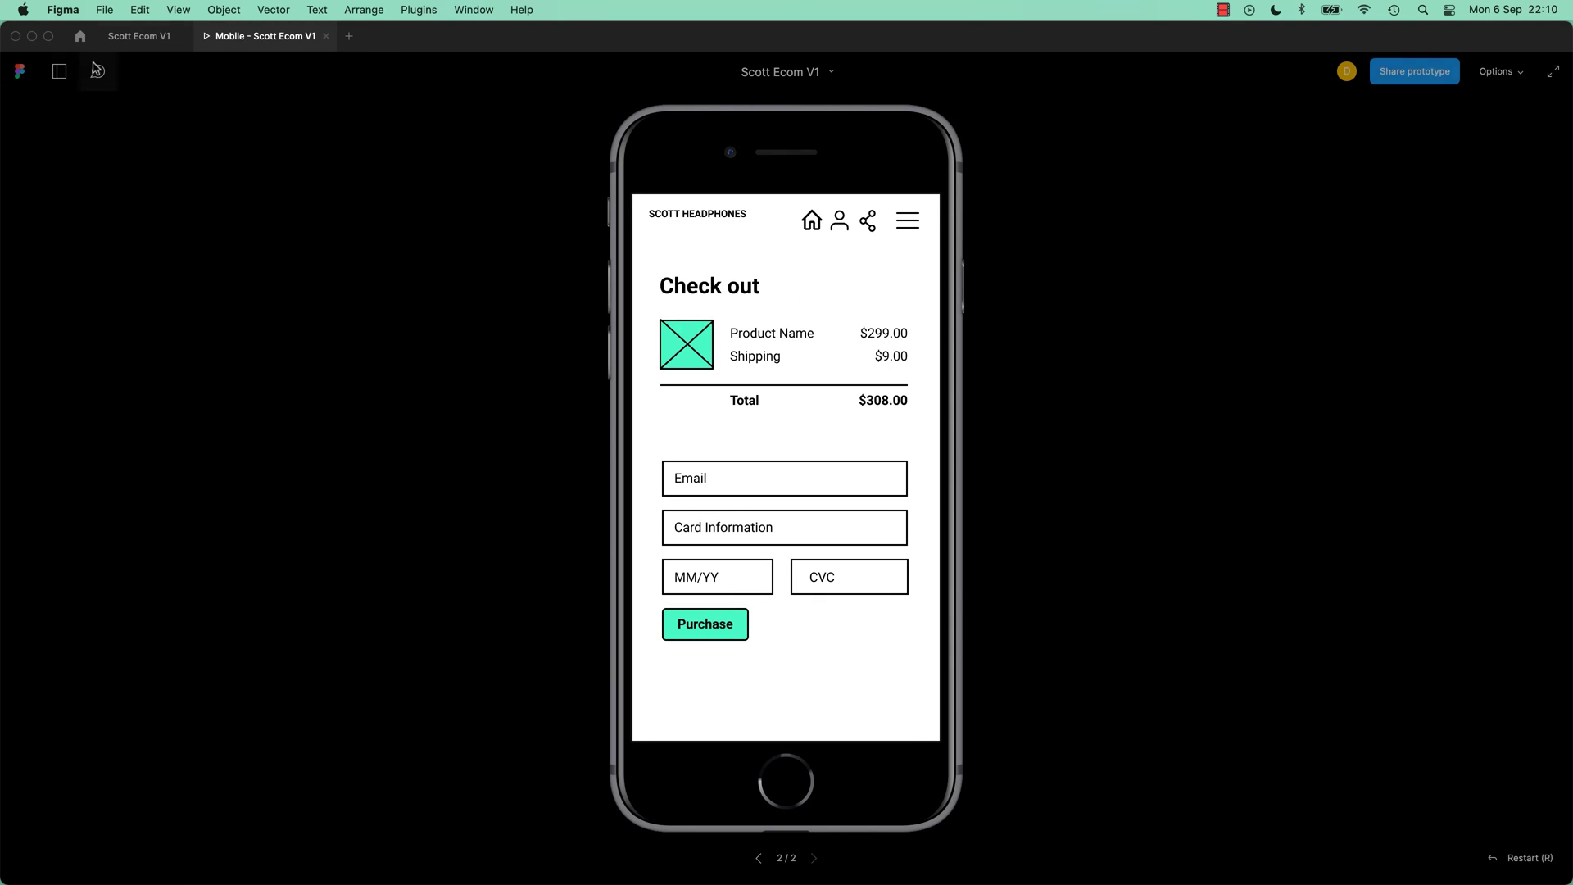
{"action": "left_click", "coordinate": [97, 70]}
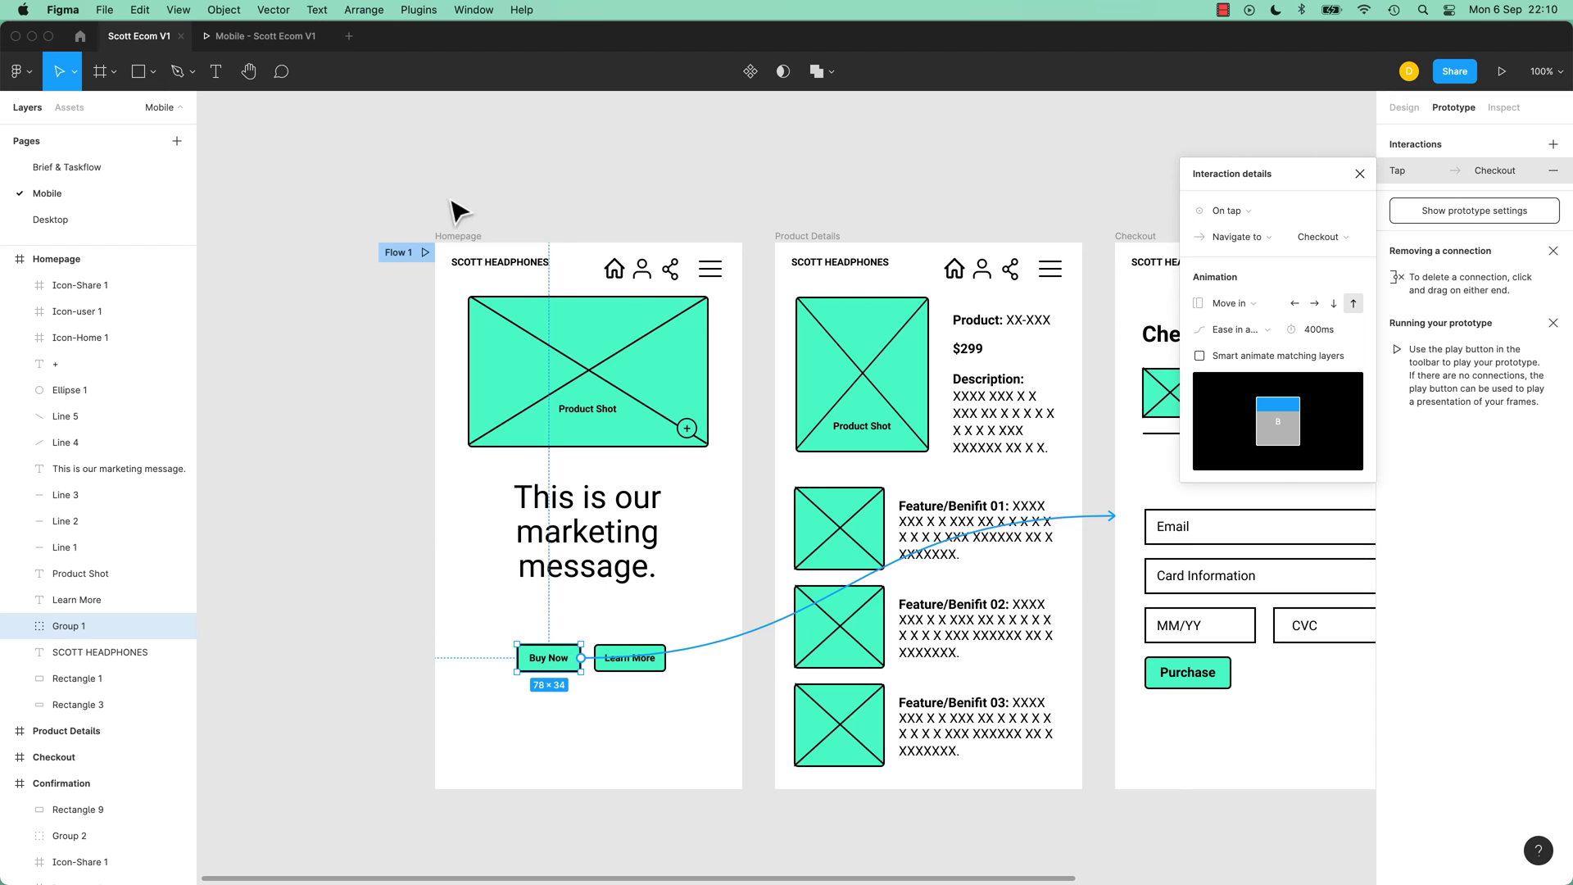
Step: Change the Buy Now animation's easing to Ease in and out back and test the transition in the restarted prototype preview
{"action": "left_click", "coordinate": [1248, 336]}
{"action": "left_click", "coordinate": [1242, 407]}
{"action": "left_click", "coordinate": [277, 38]}
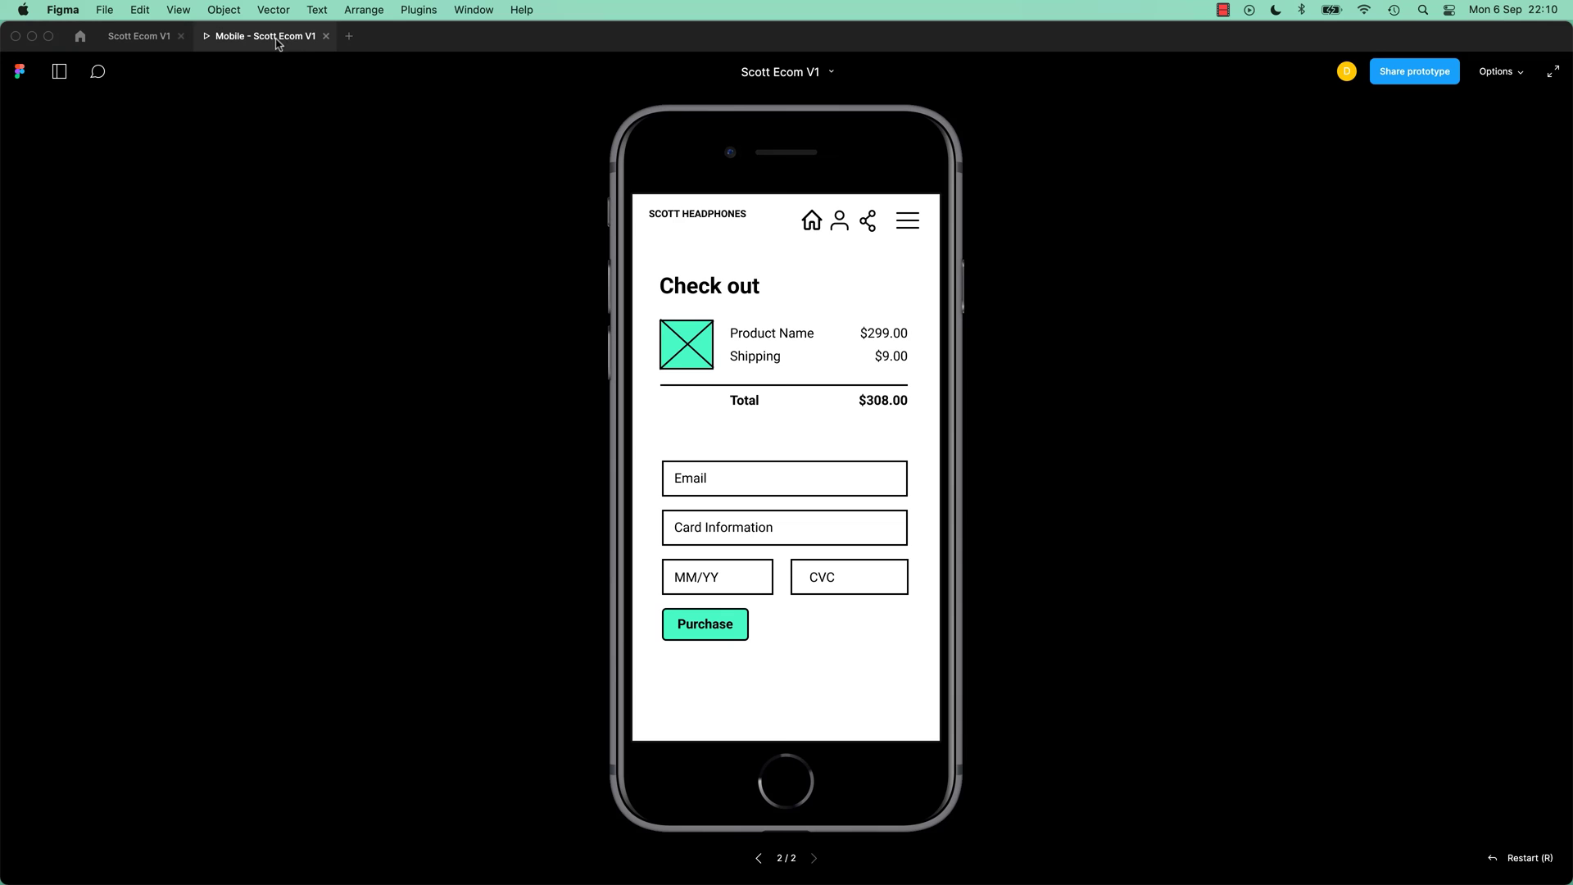
{"action": "key", "text": "r"}
{"action": "left_click", "coordinate": [720, 623]}
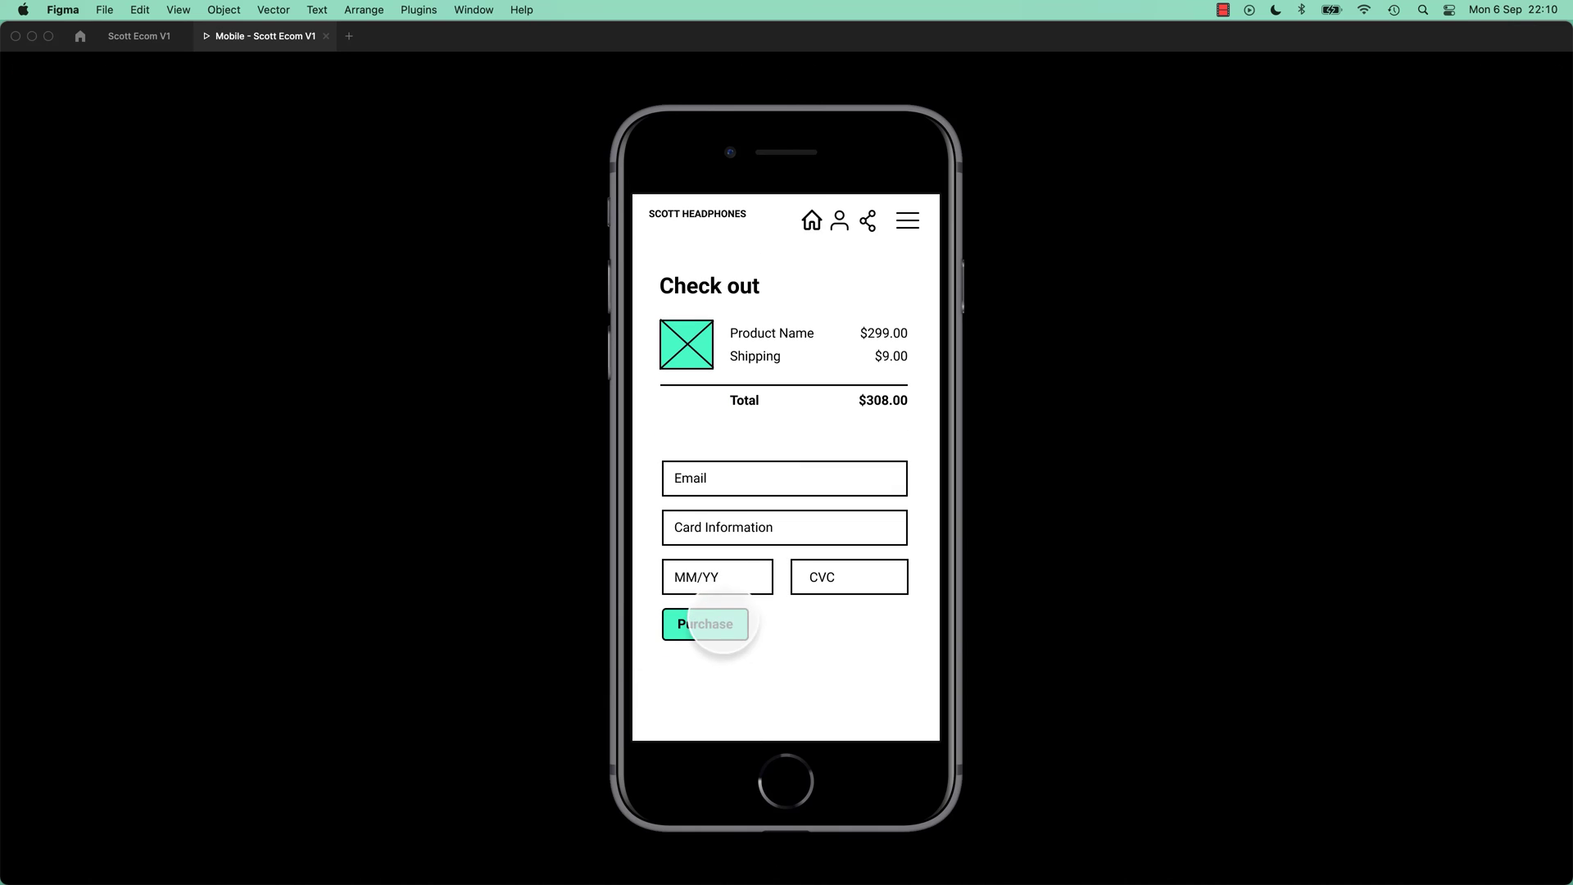
{"action": "left_click", "coordinate": [140, 36]}
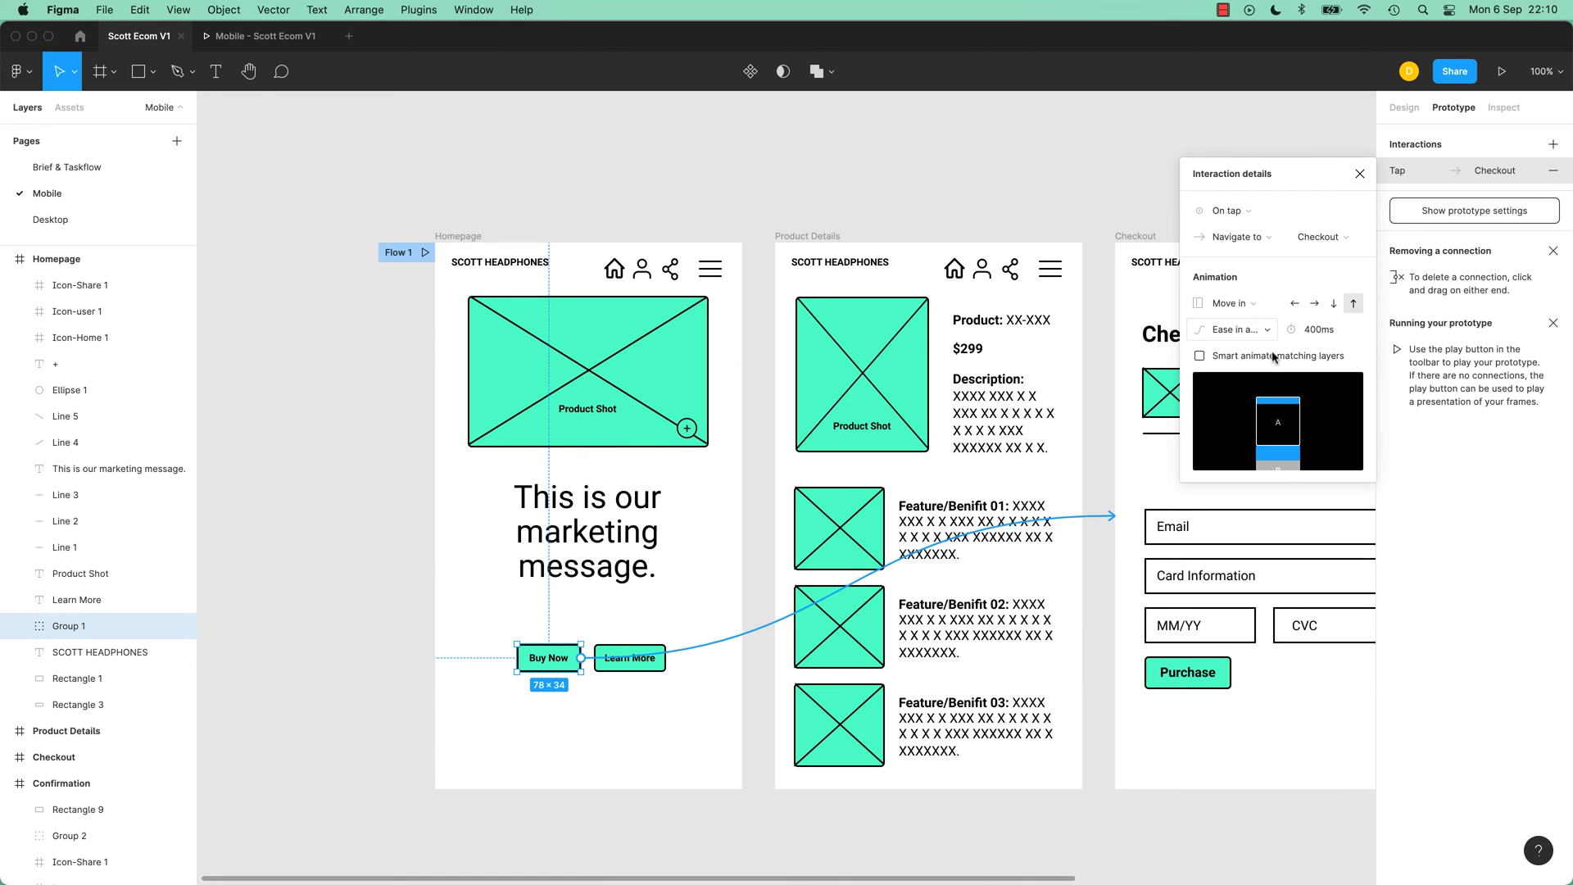
Step: Change the Buy Now interaction's animation to Push with a duration of 600 ms
{"action": "left_click", "coordinate": [1229, 303]}
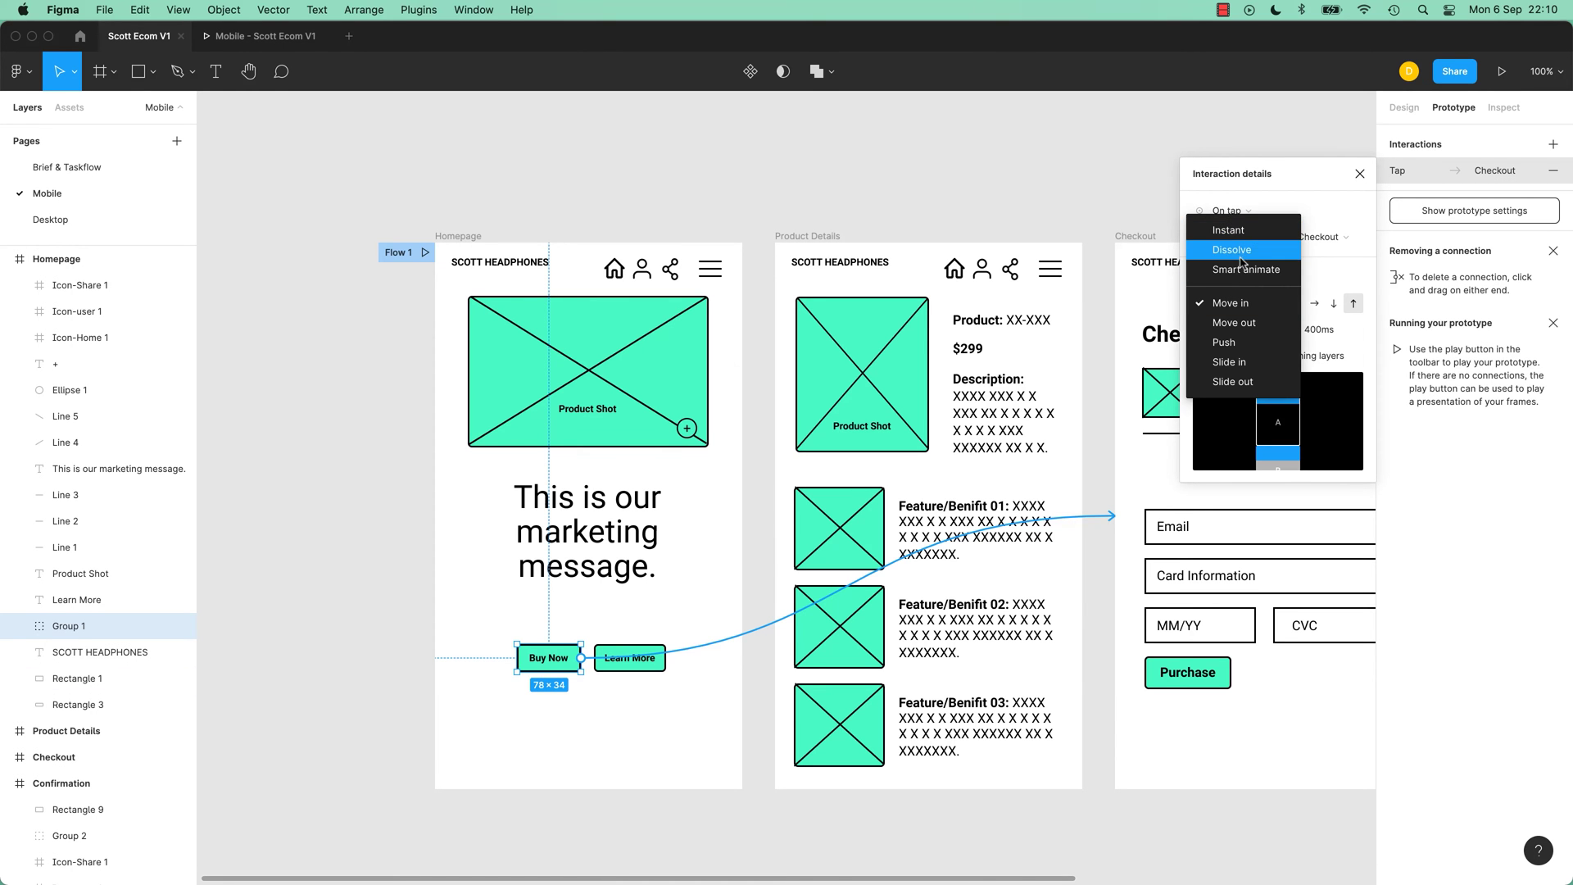
{"action": "left_click", "coordinate": [1241, 348]}
{"action": "left_click", "coordinate": [1321, 333]}
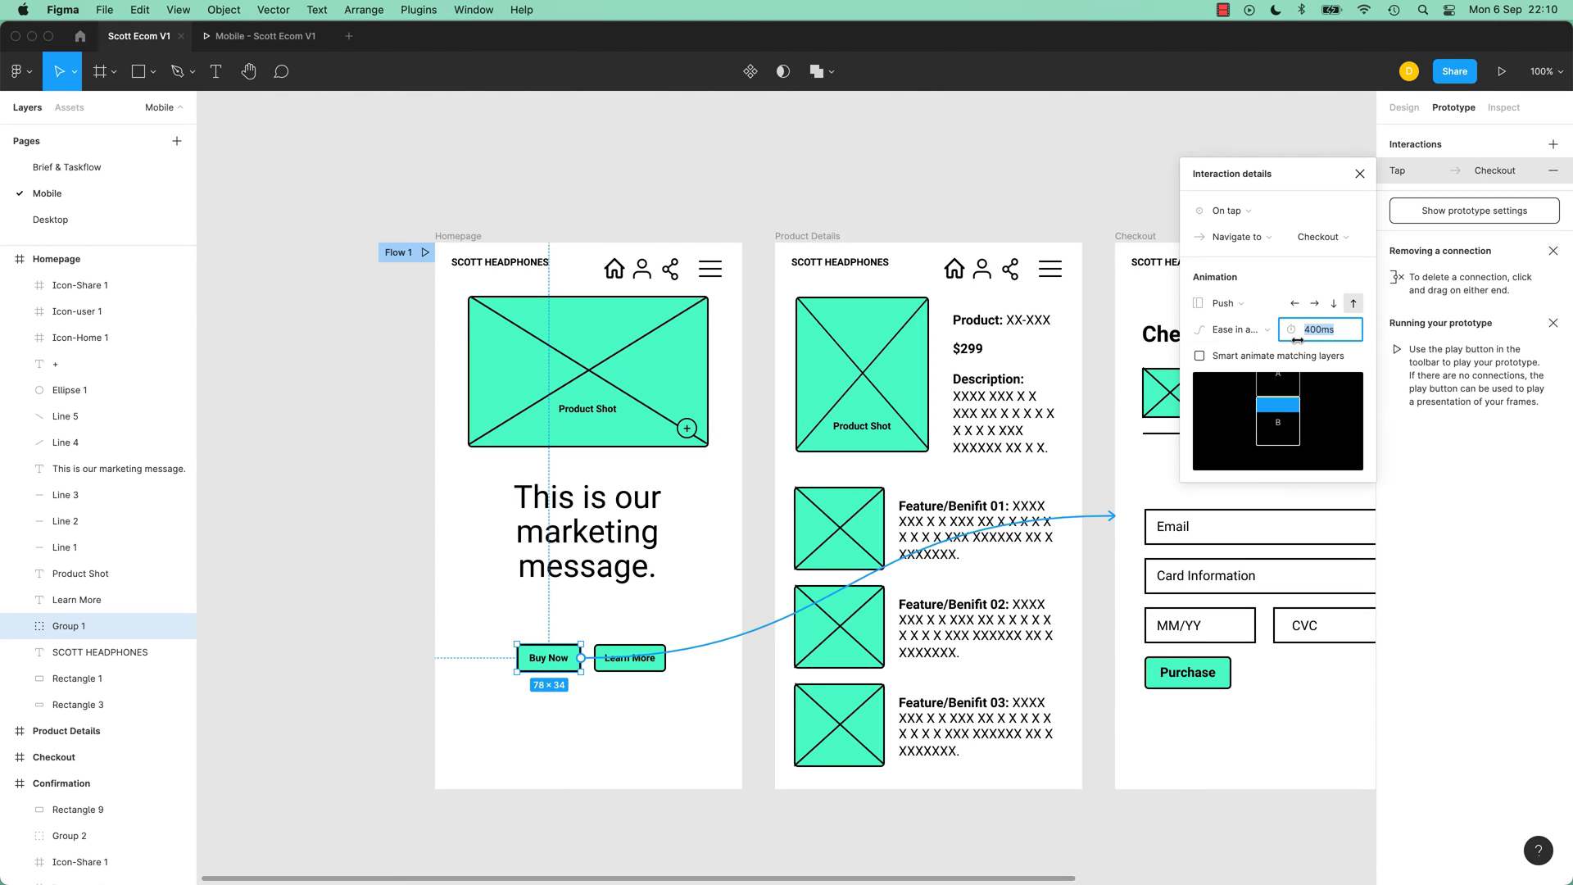
{"action": "type", "text": "600"}
{"action": "key", "text": "Tab"}
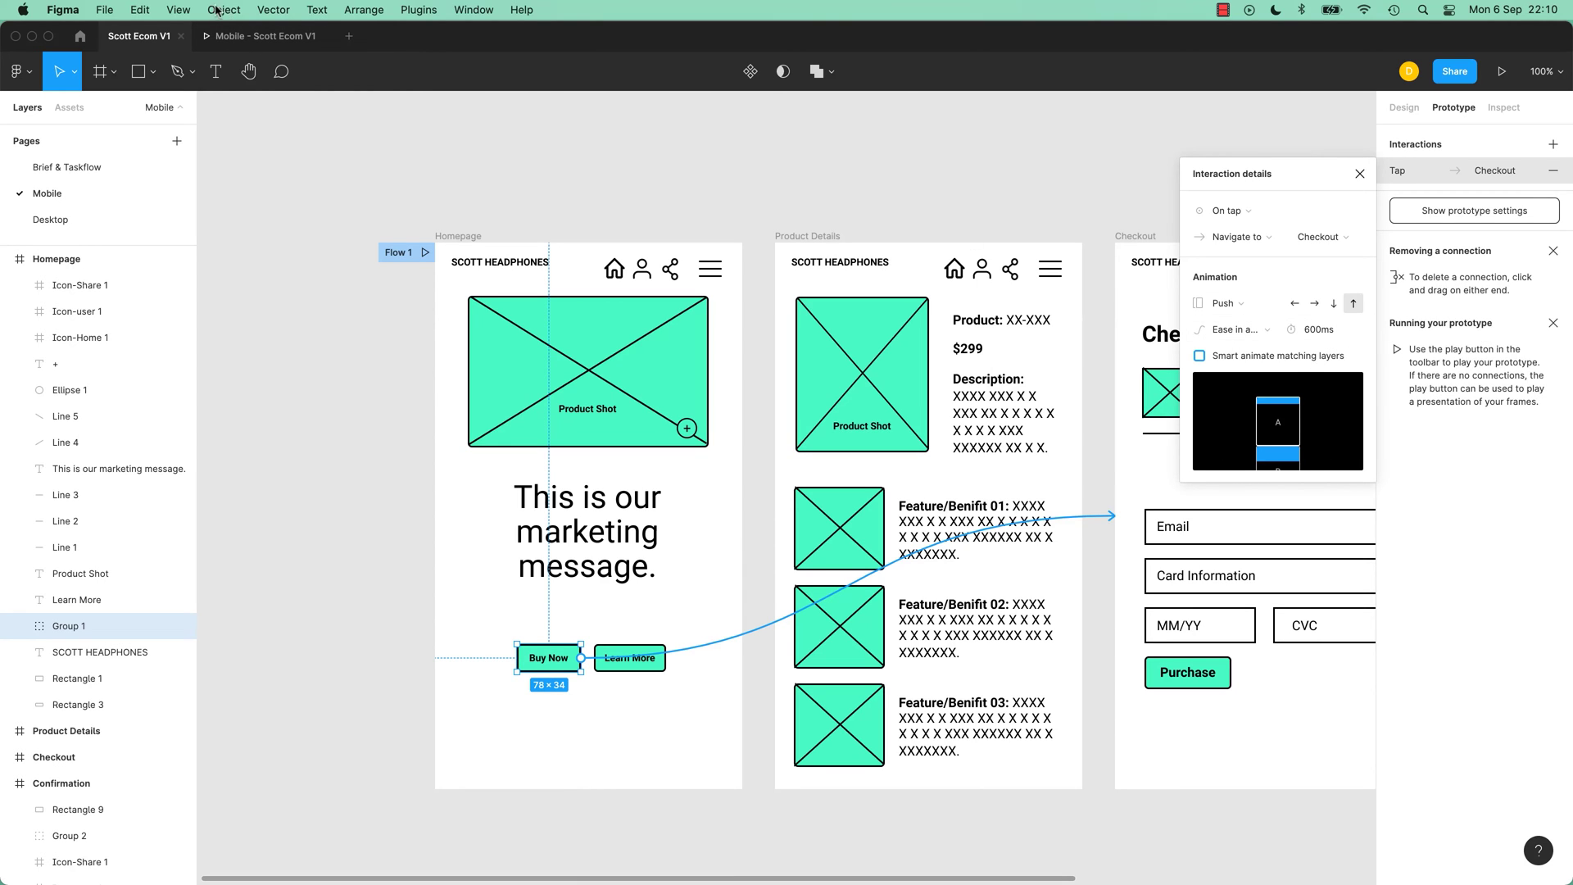
Step: Test the Push transition from Buy Now to Checkout in the restarted preview and check the easing options in the design file
{"action": "left_click", "coordinate": [258, 36]}
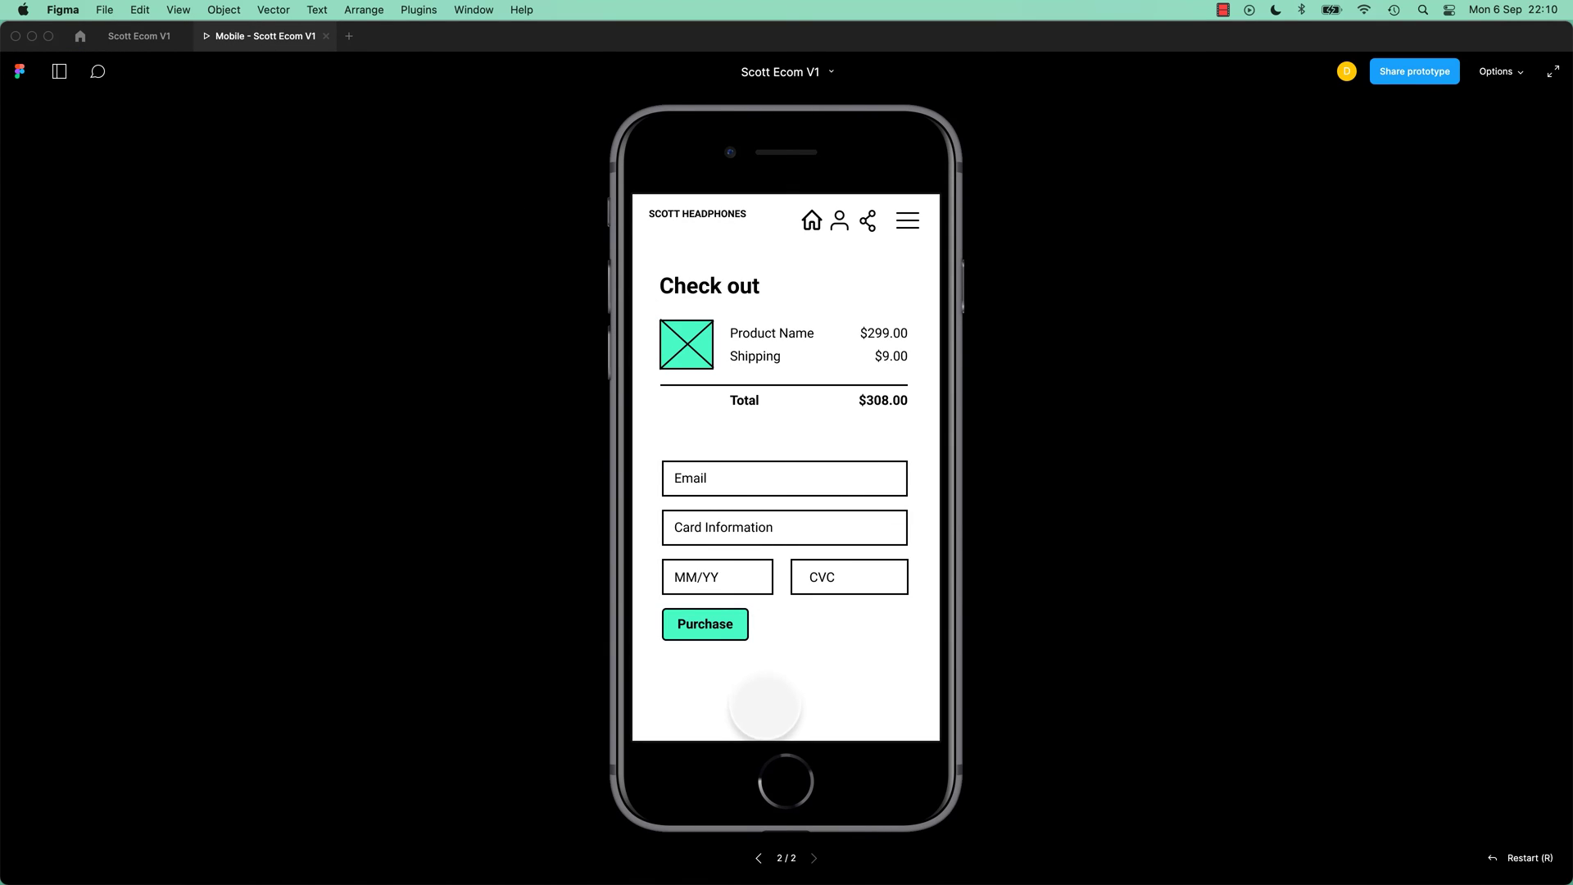
{"action": "key", "text": "r"}
{"action": "left_click", "coordinate": [745, 607]}
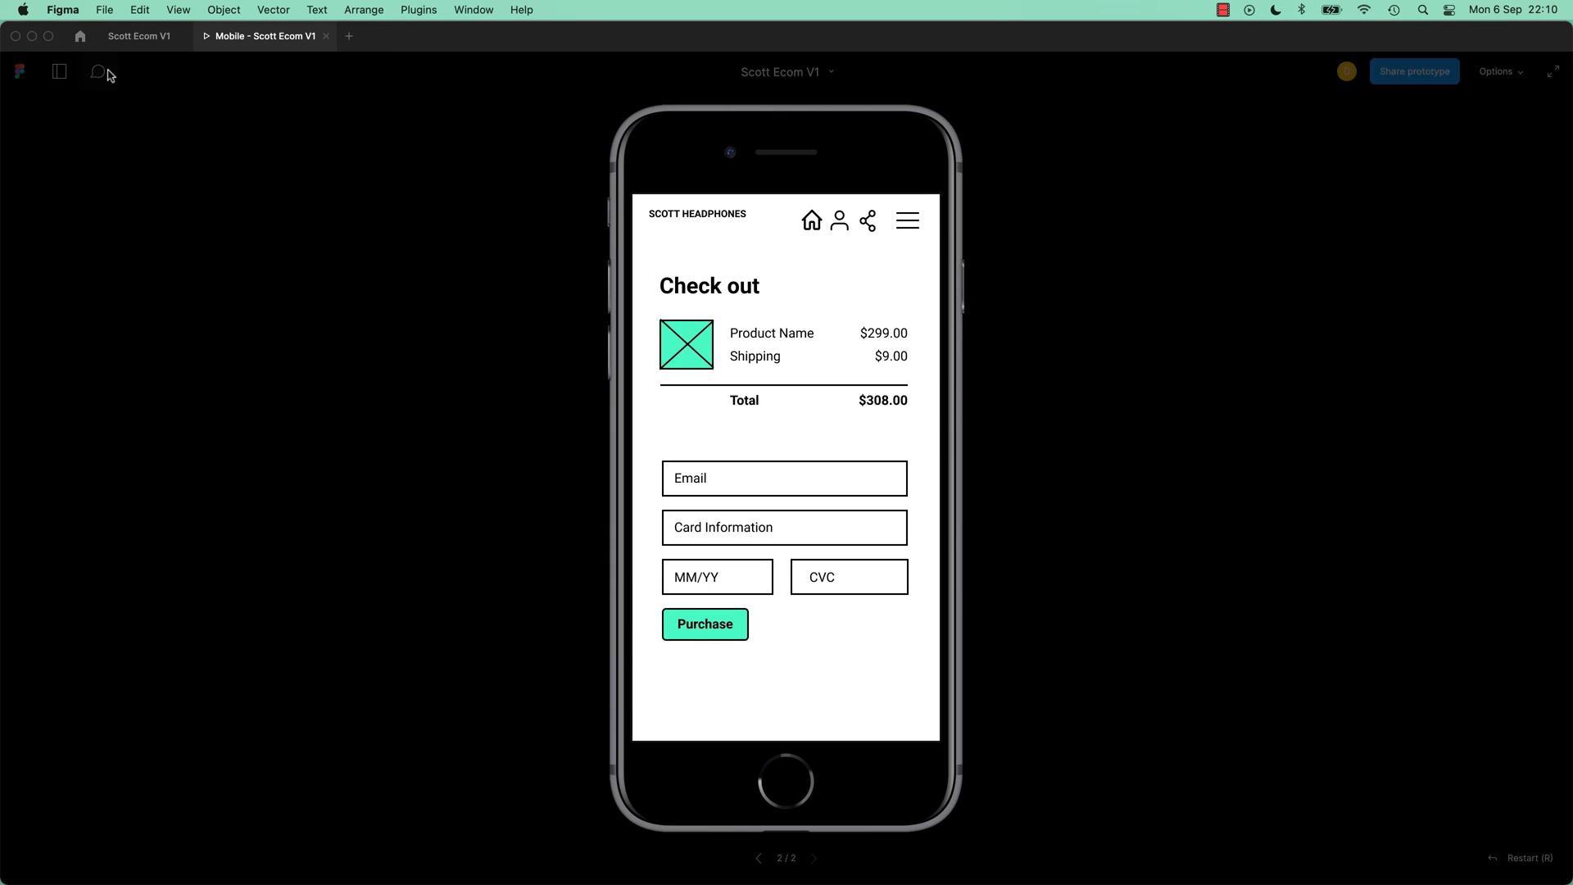
{"action": "left_click", "coordinate": [140, 36]}
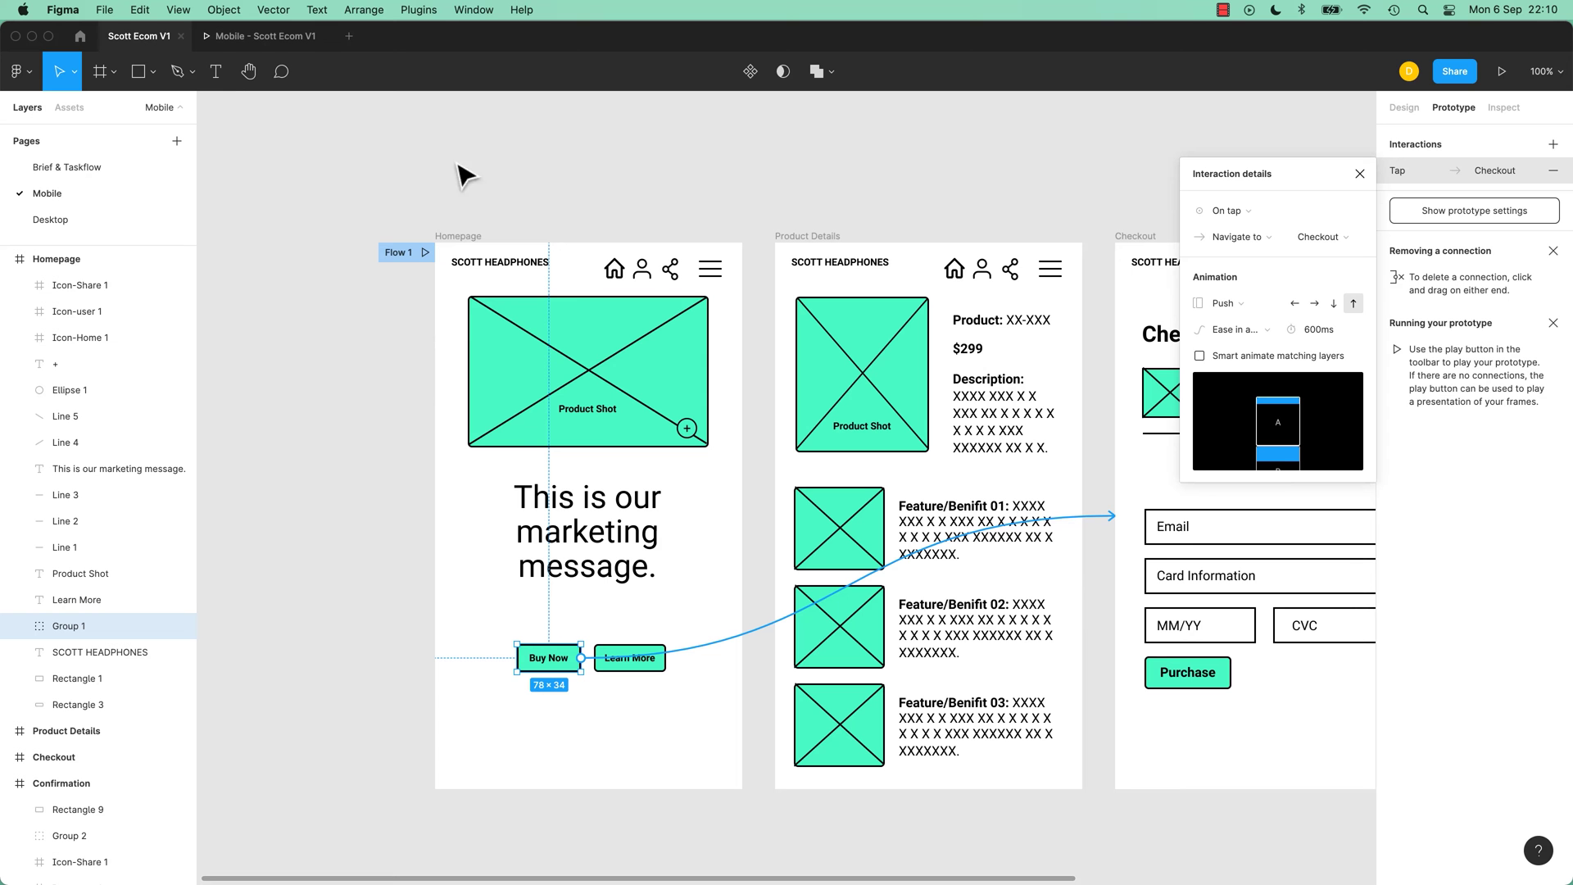
{"action": "left_click", "coordinate": [1229, 331]}
{"action": "left_click", "coordinate": [1286, 440]}
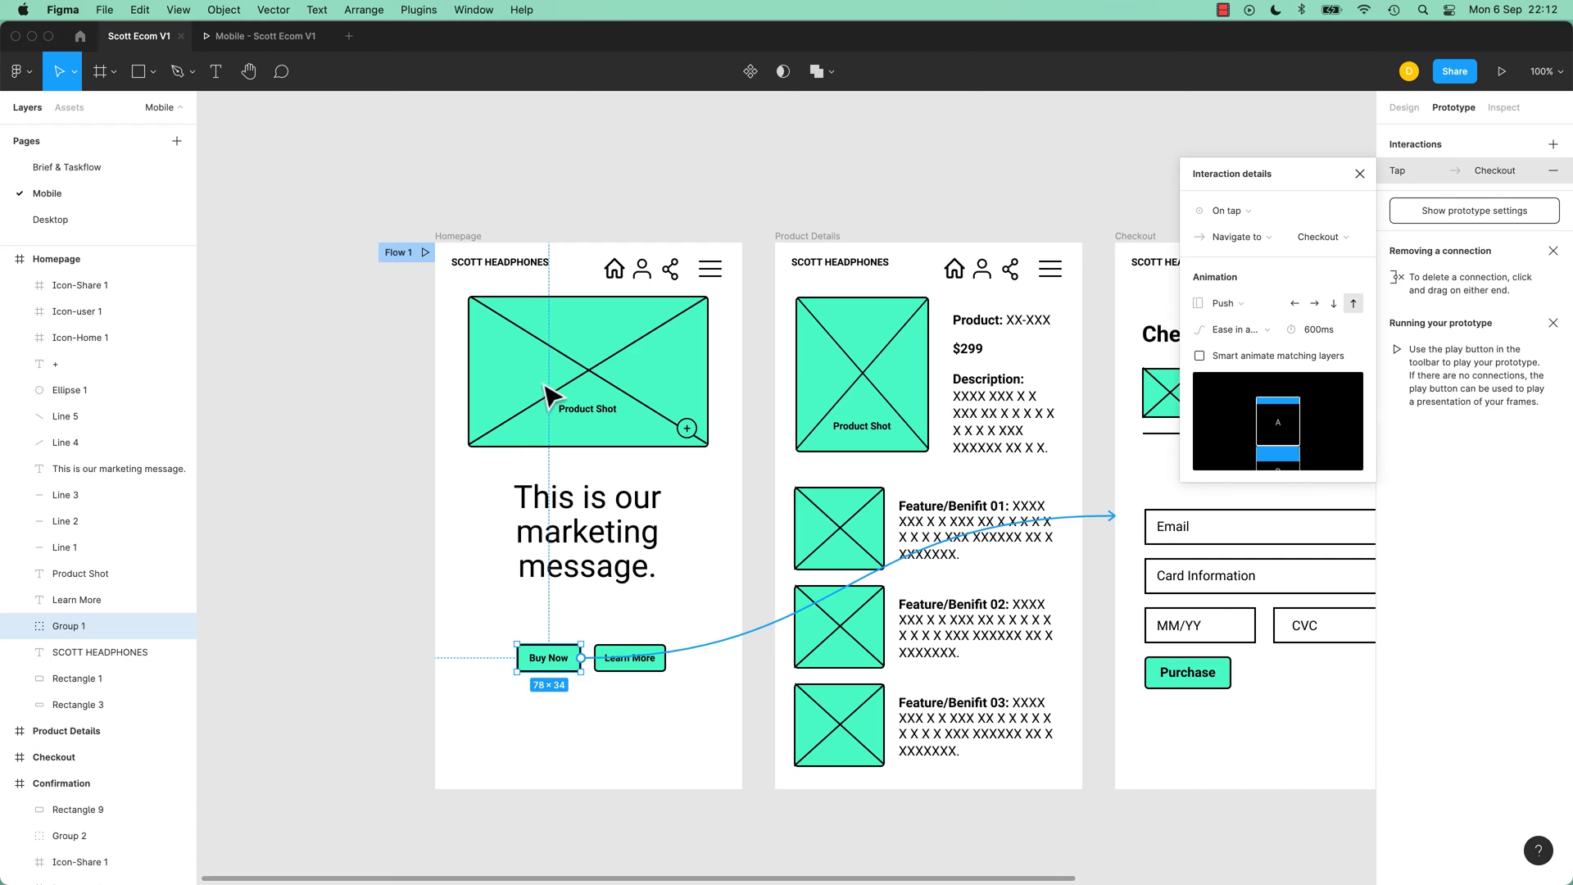
Step: Connect the Learn More button's rectangle on the Homepage to the Product Details frame
{"action": "left_click", "coordinate": [352, 522]}
{"action": "scroll", "coordinate": [650, 555], "scroll_direction": "left", "scroll_amount": 3}
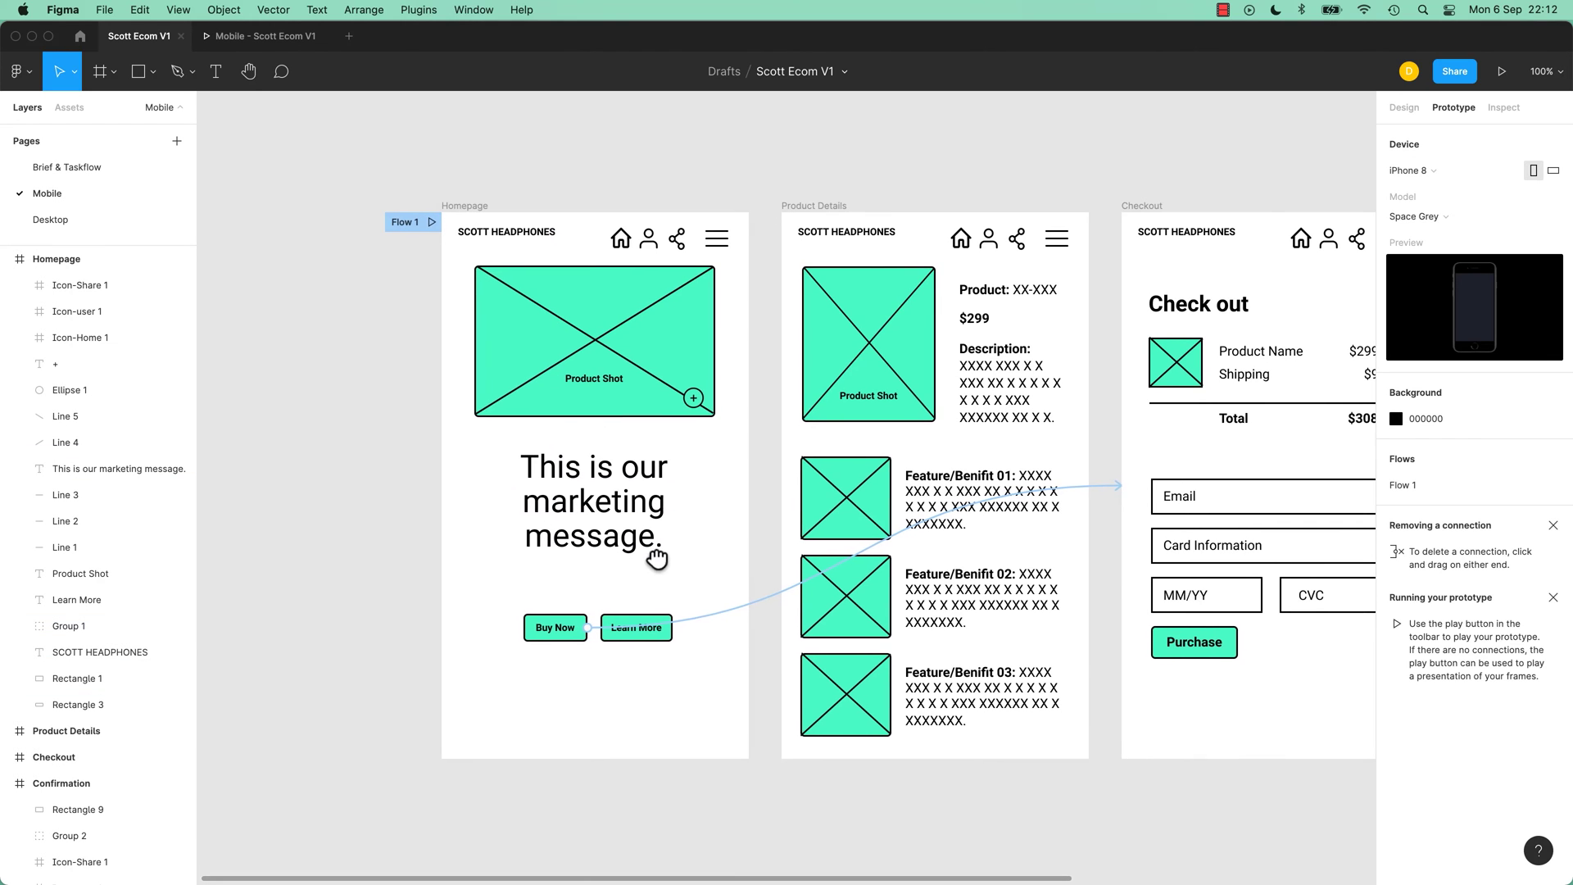
{"action": "left_click_drag", "start_coordinate": [705, 583], "coordinate": [675, 566]}
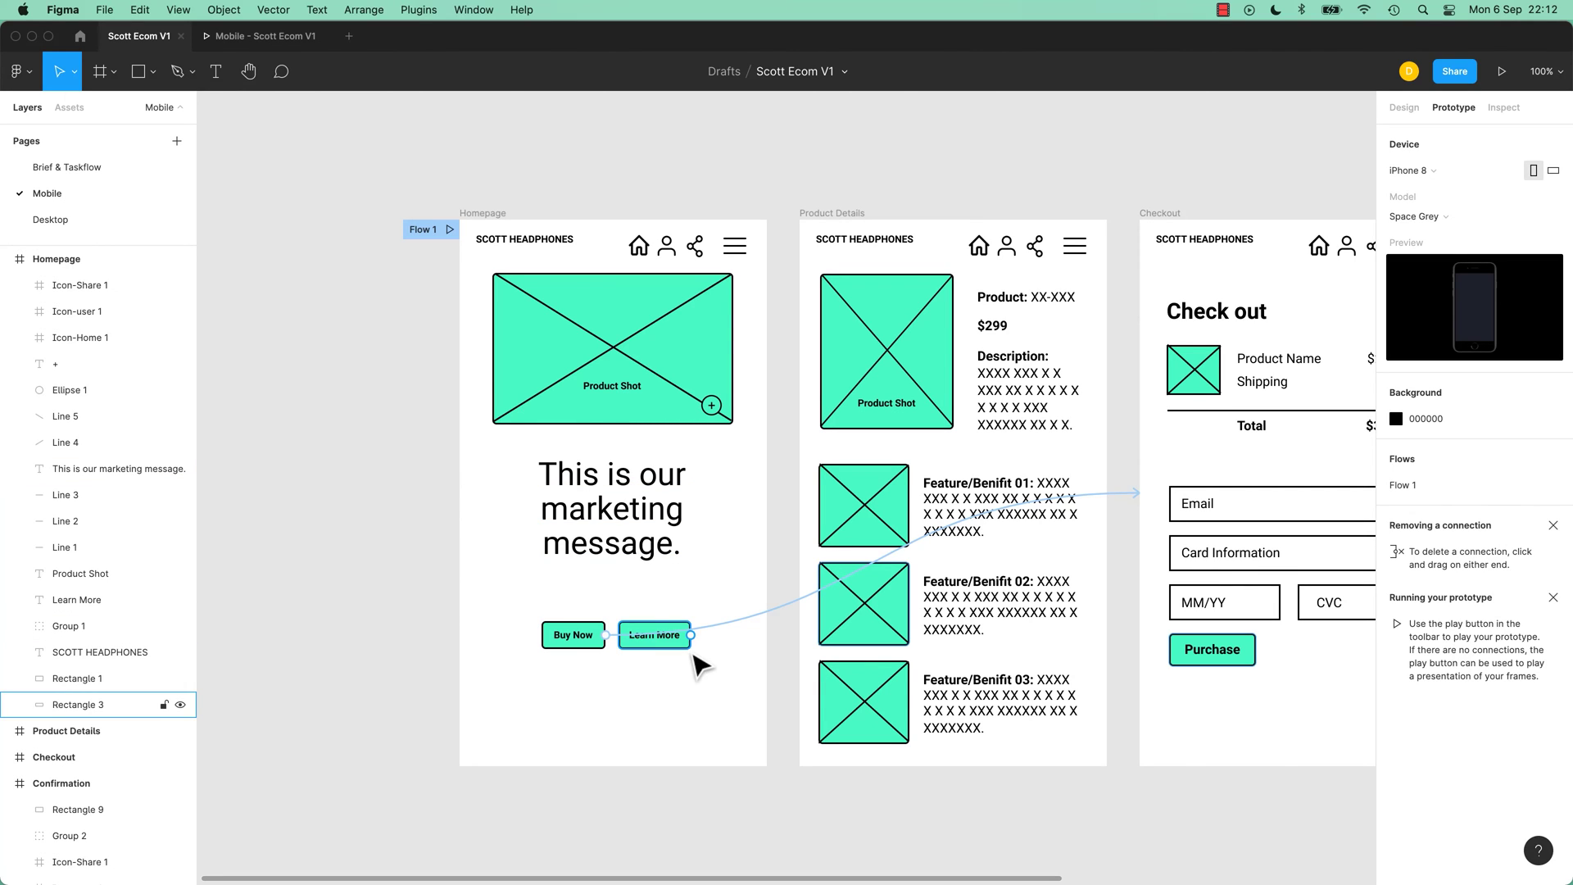
{"action": "left_click", "coordinate": [667, 636]}
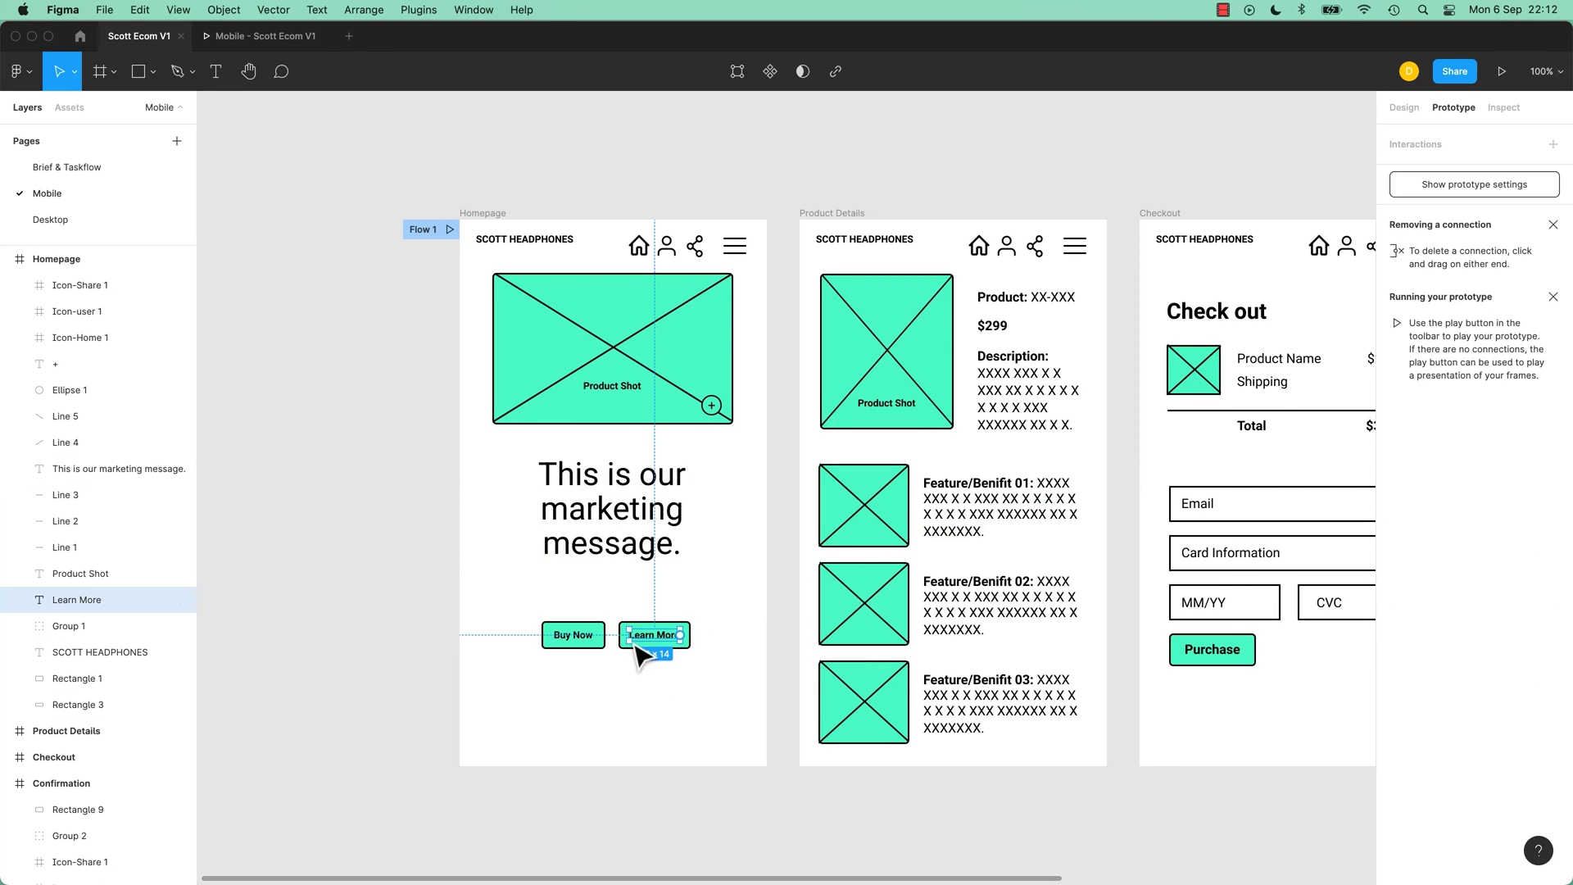
{"action": "left_click", "coordinate": [710, 651]}
{"action": "left_click", "coordinate": [689, 644]}
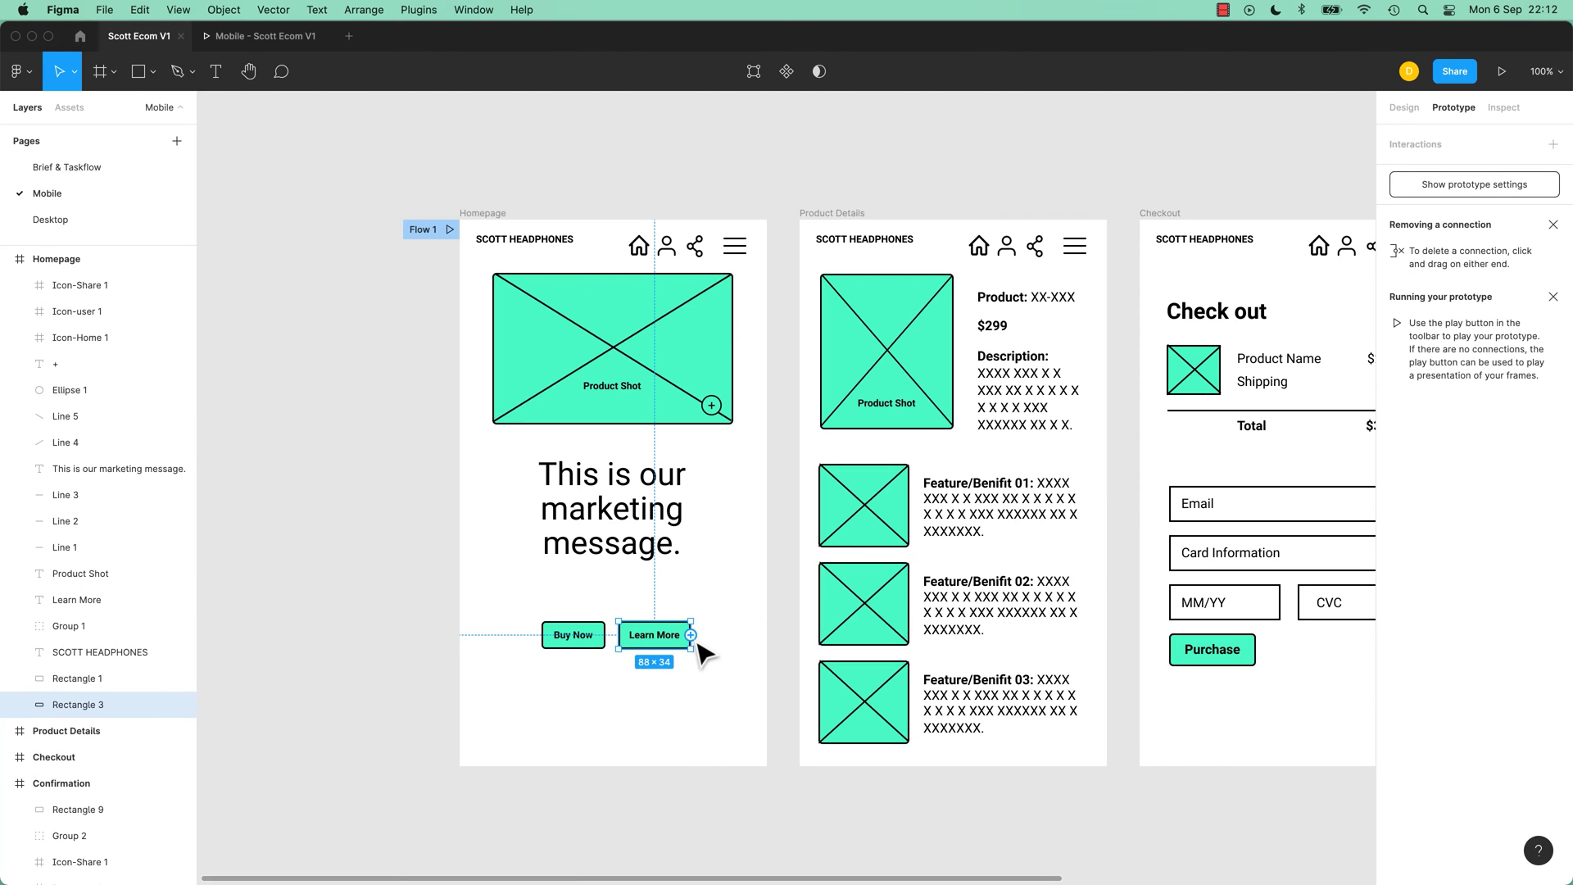
{"action": "left_click_drag", "start_coordinate": [690, 636], "coordinate": [832, 528]}
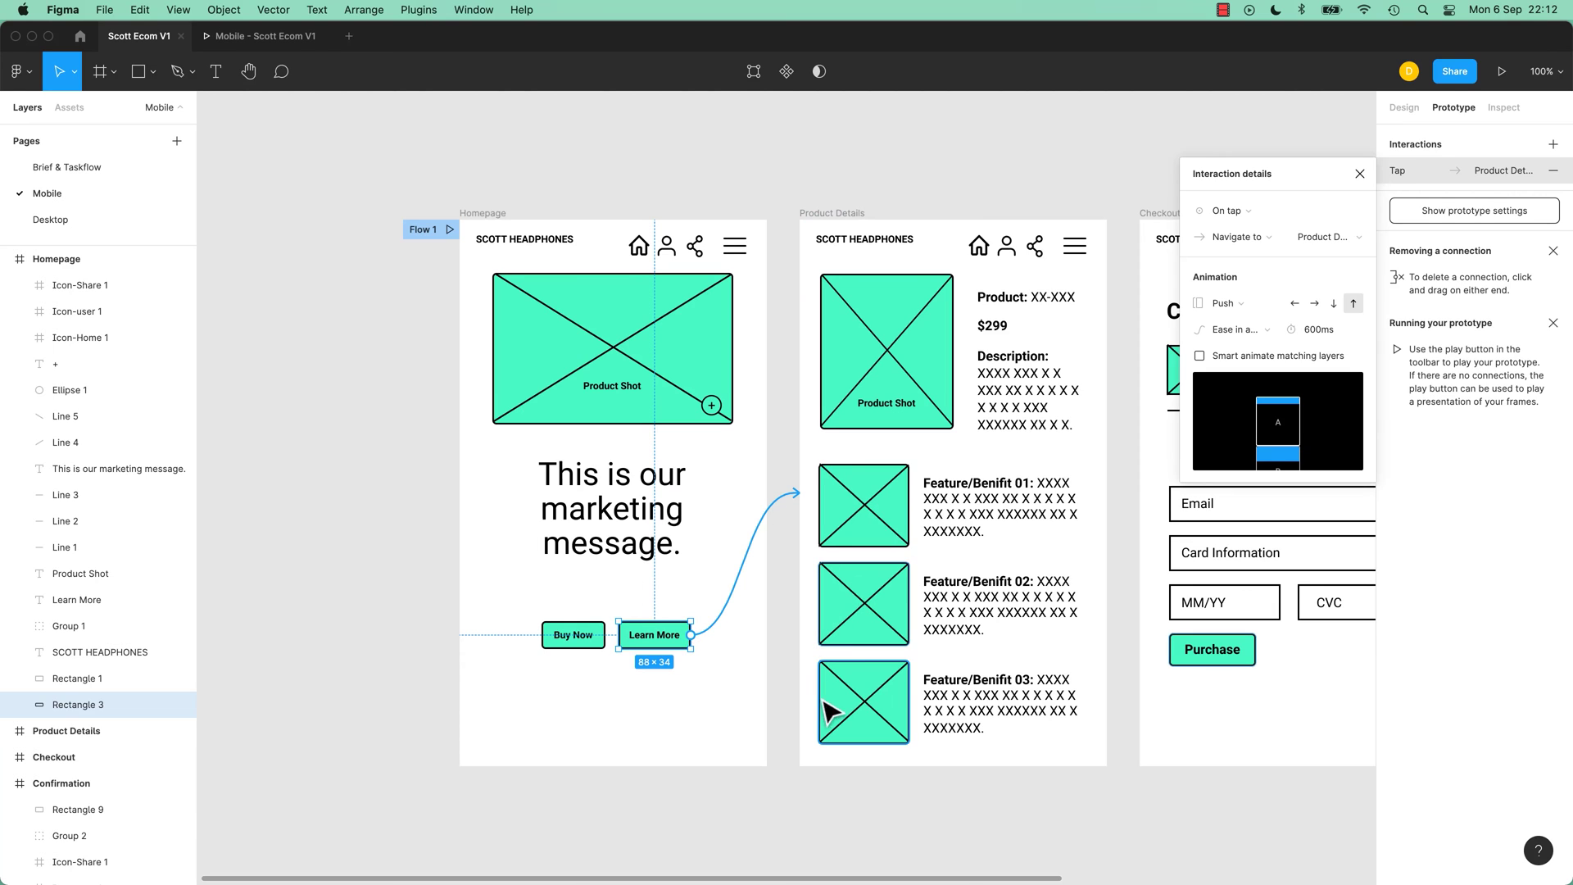
Step: Connect the SCOTT HEADPHONES text on the Product Details frame to the Homepage frame
{"action": "left_click", "coordinate": [541, 242]}
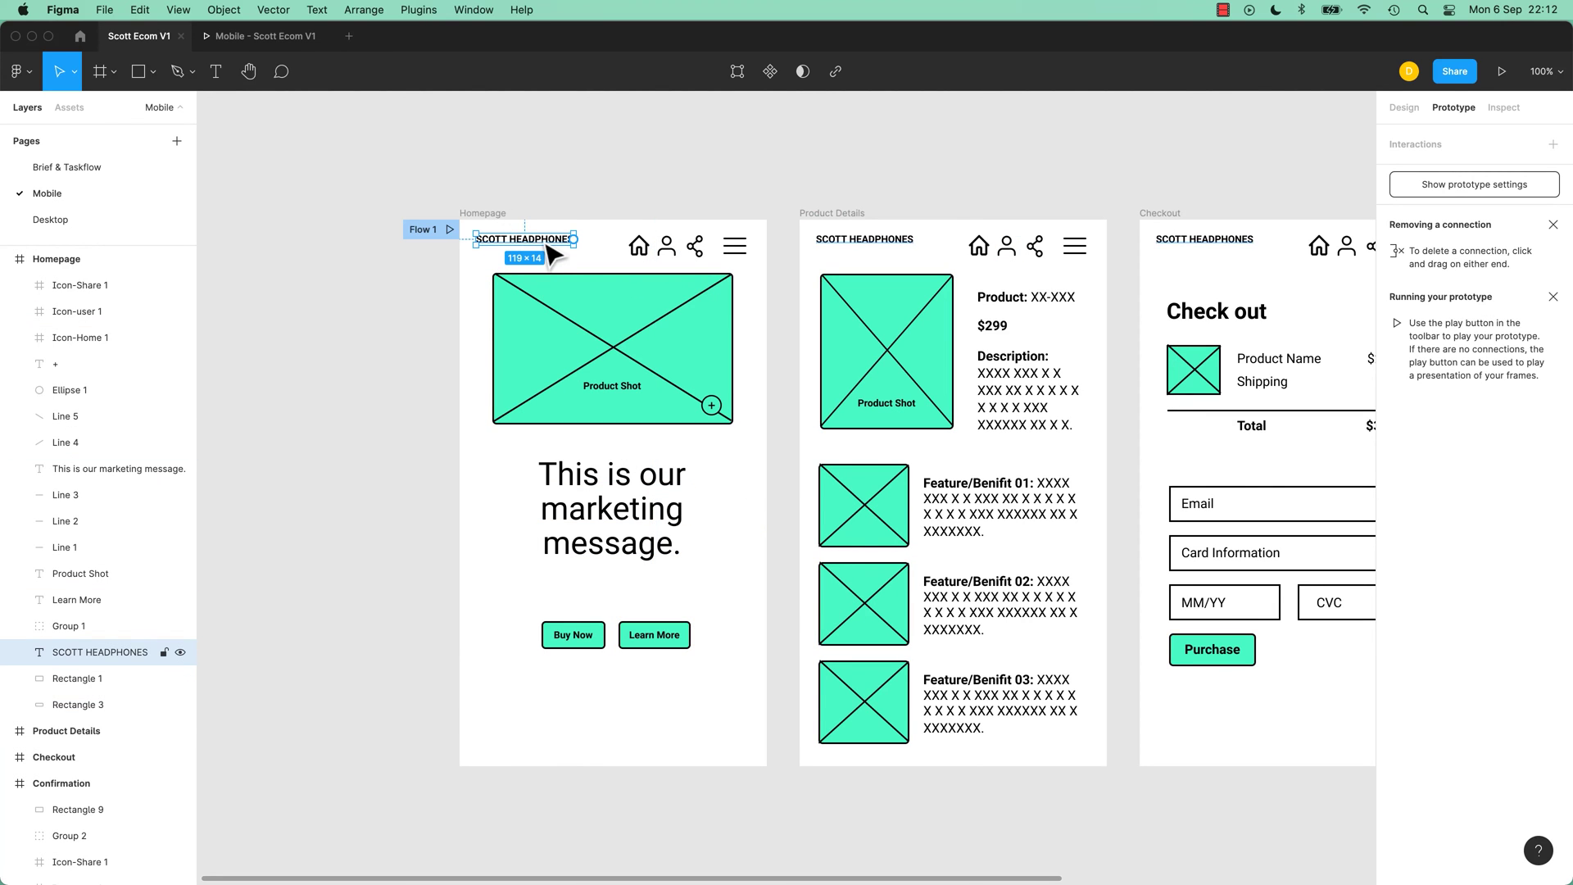
{"action": "left_click_drag", "start_coordinate": [646, 193], "coordinate": [573, 341]}
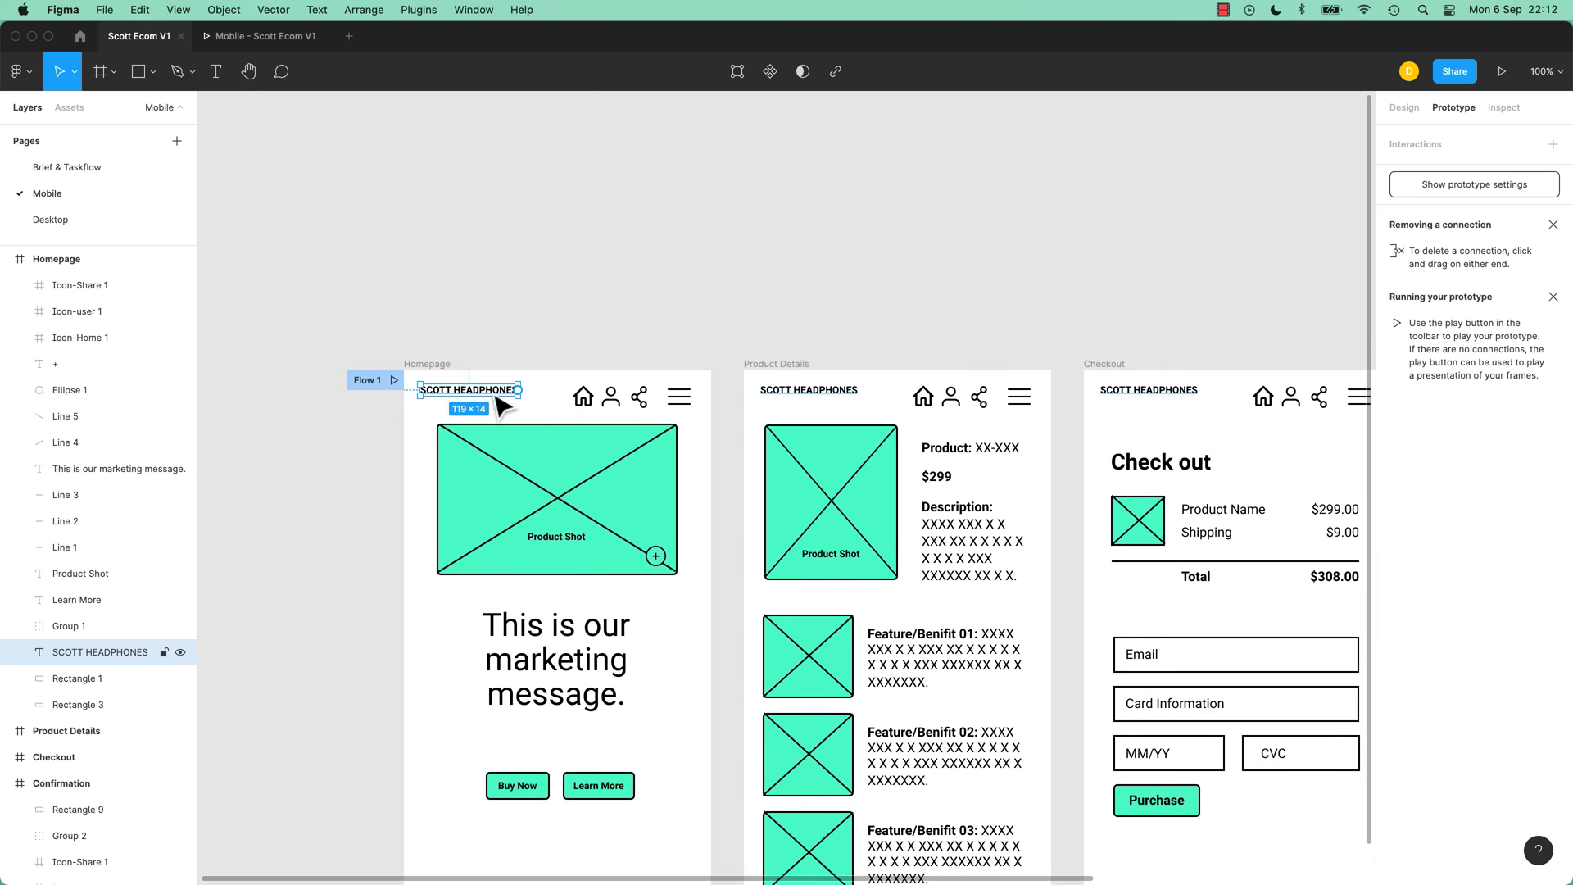
{"action": "left_click_drag", "start_coordinate": [689, 423], "coordinate": [627, 384]}
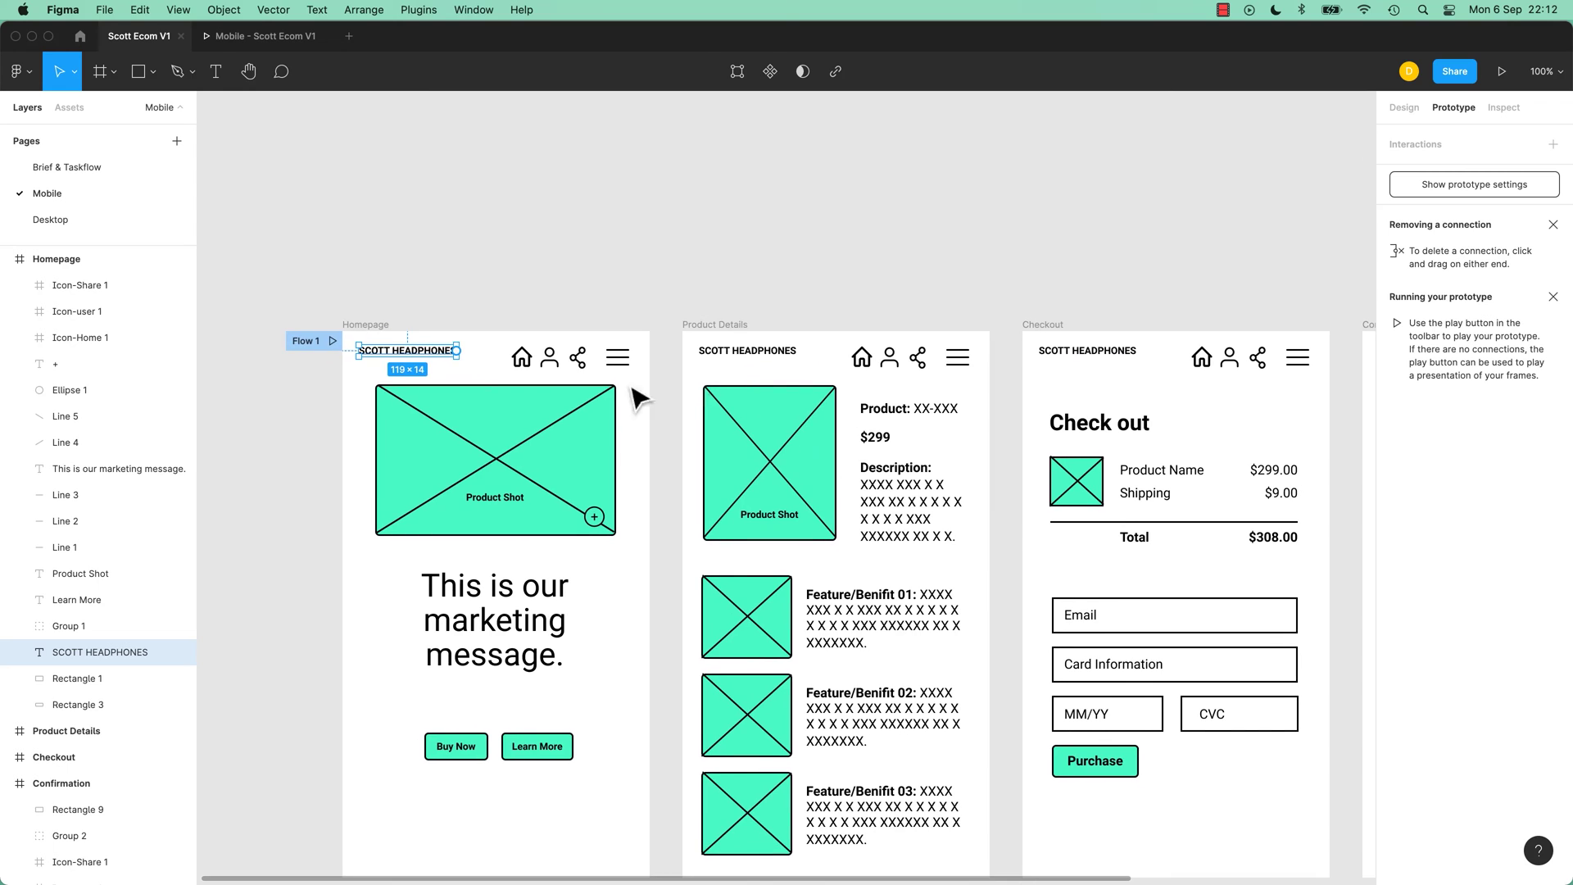
{"action": "left_click", "coordinate": [747, 353]}
{"action": "left_click_drag", "start_coordinate": [796, 351], "coordinate": [656, 447]}
Step: Connect the SCOTT HEADPHONES text on the Checkout frame to the Homepage and look through its animation options
{"action": "left_click", "coordinate": [1115, 353]}
{"action": "left_click_drag", "start_coordinate": [1137, 352], "coordinate": [648, 576]}
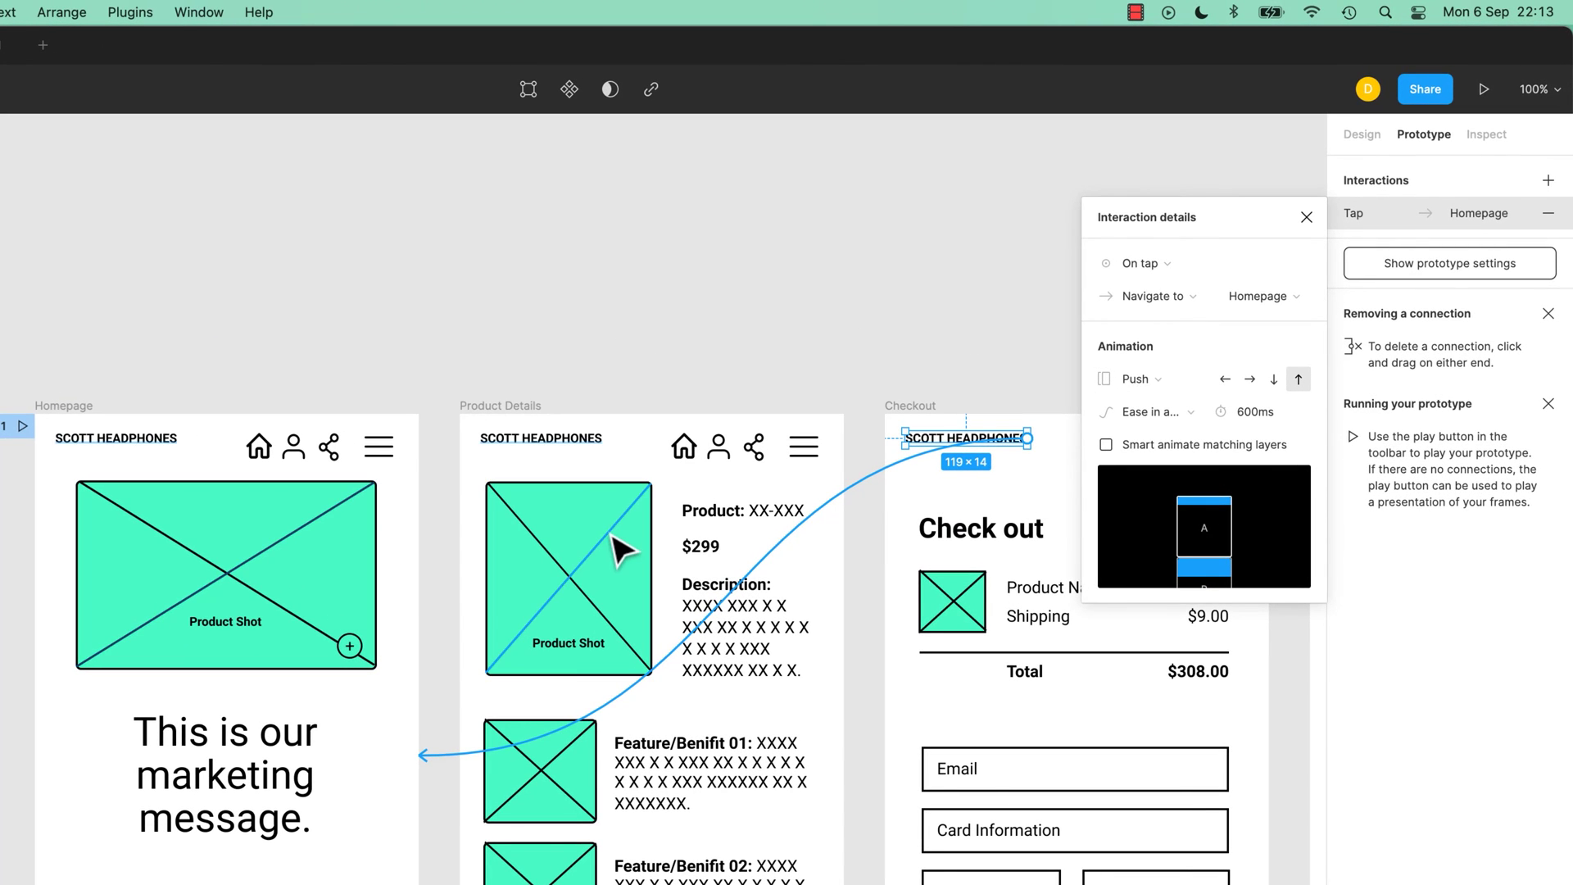
{"action": "left_click", "coordinate": [1139, 380]}
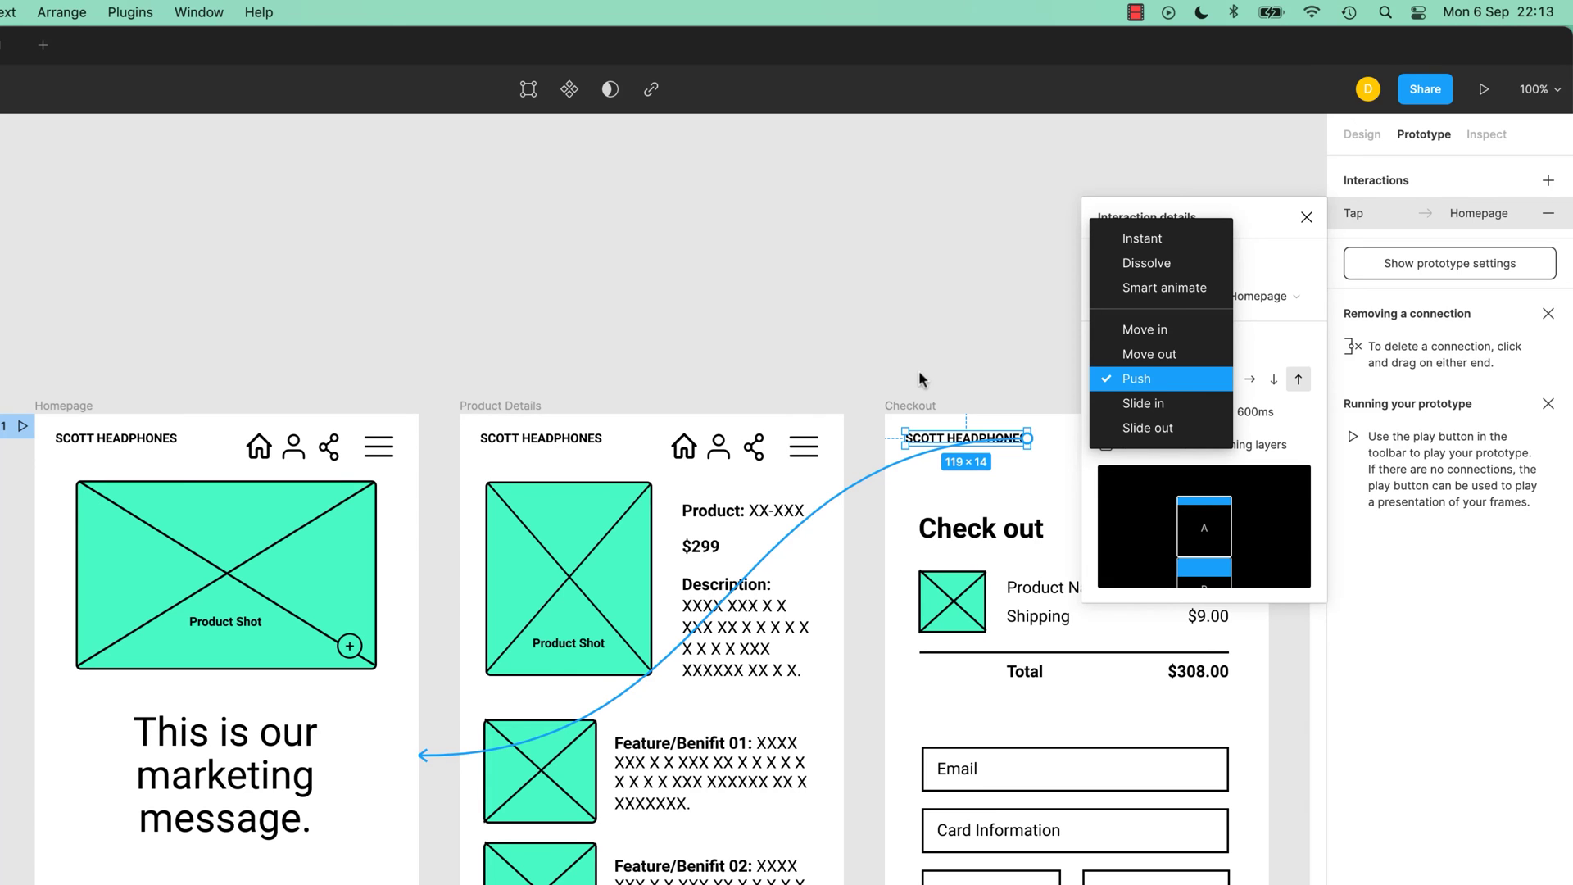
Step: Connect the SCOTT HEADPHONES text on the Confirmation frame to the Homepage frame
{"action": "left_click_drag", "start_coordinate": [995, 360], "coordinate": [541, 346]}
{"action": "scroll", "coordinate": [540, 346], "scroll_direction": "right", "scroll_amount": 2}
{"action": "scroll", "coordinate": [467, 426], "scroll_direction": "left", "scroll_amount": 3}
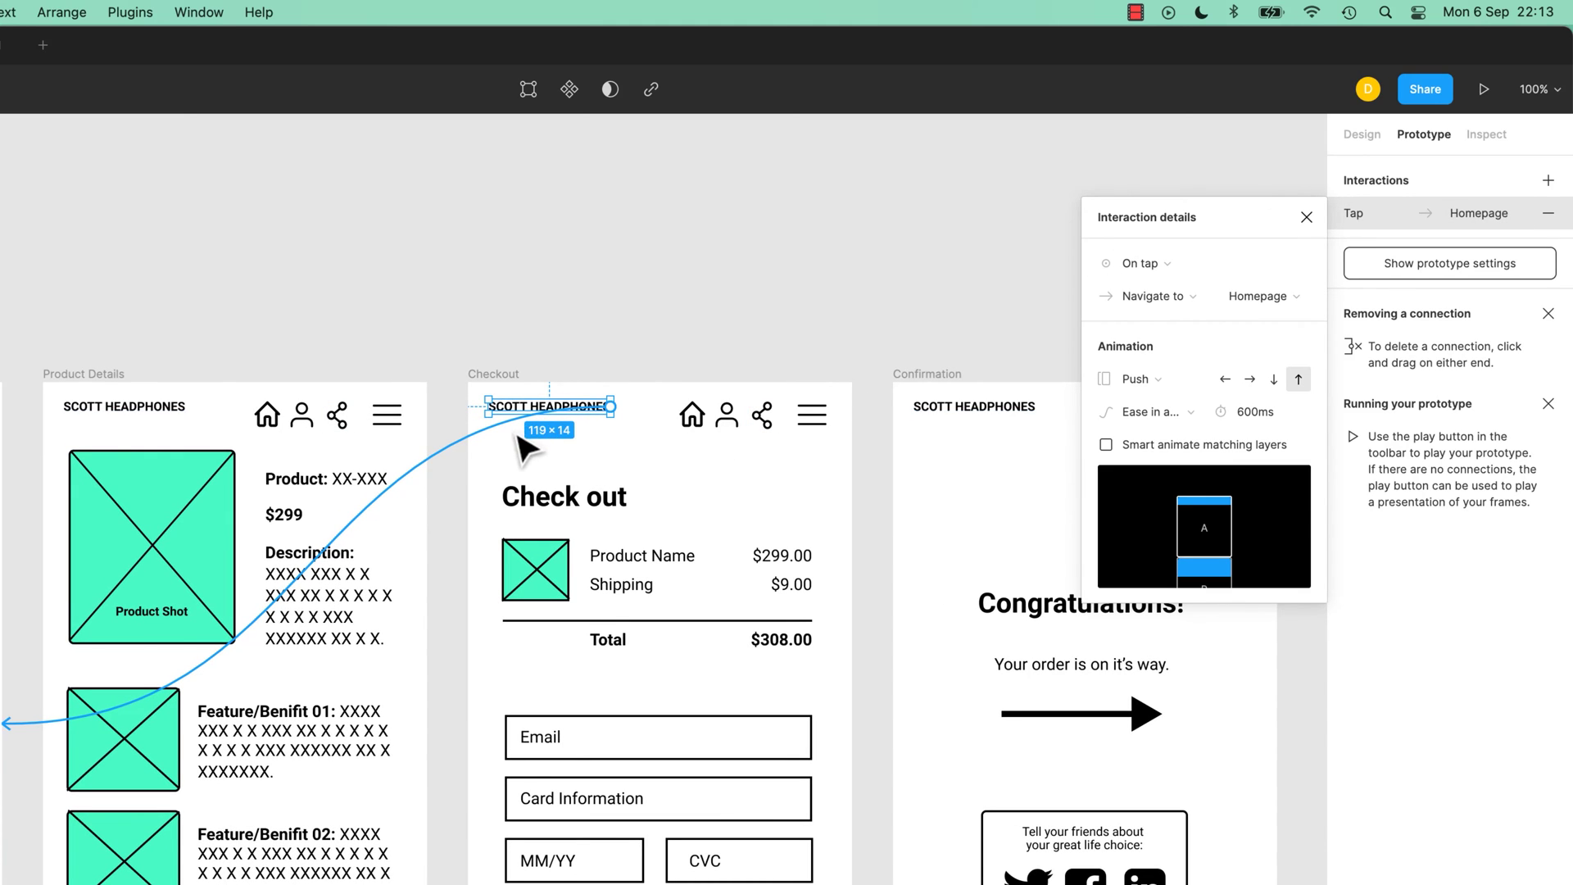
{"action": "left_click", "coordinate": [1022, 413]}
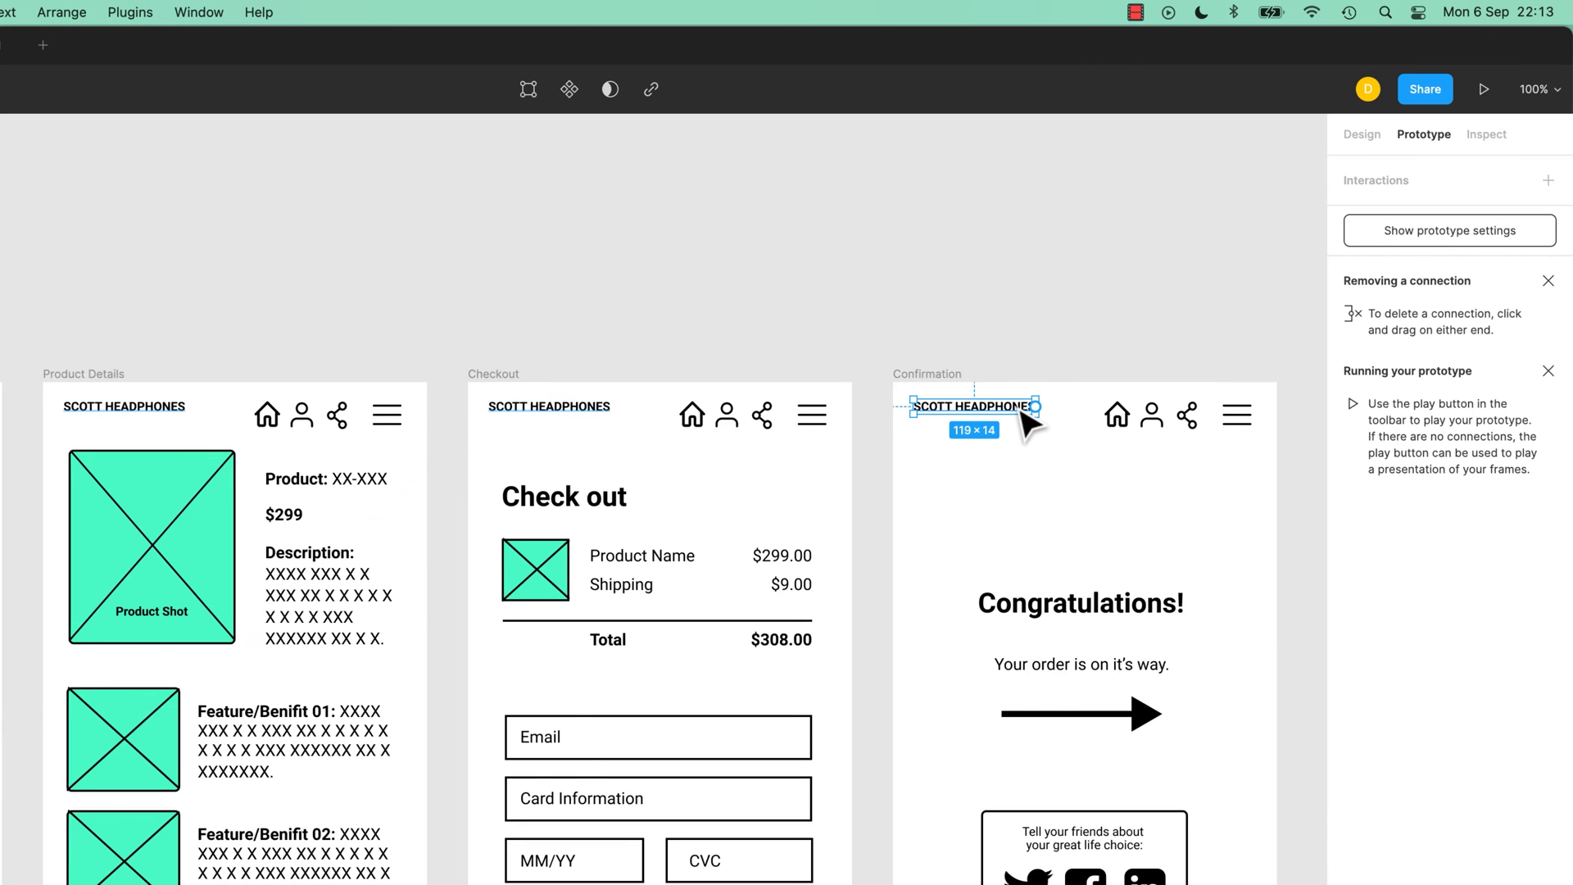
{"action": "left_click", "coordinate": [1060, 413]}
{"action": "left_click", "coordinate": [929, 379]}
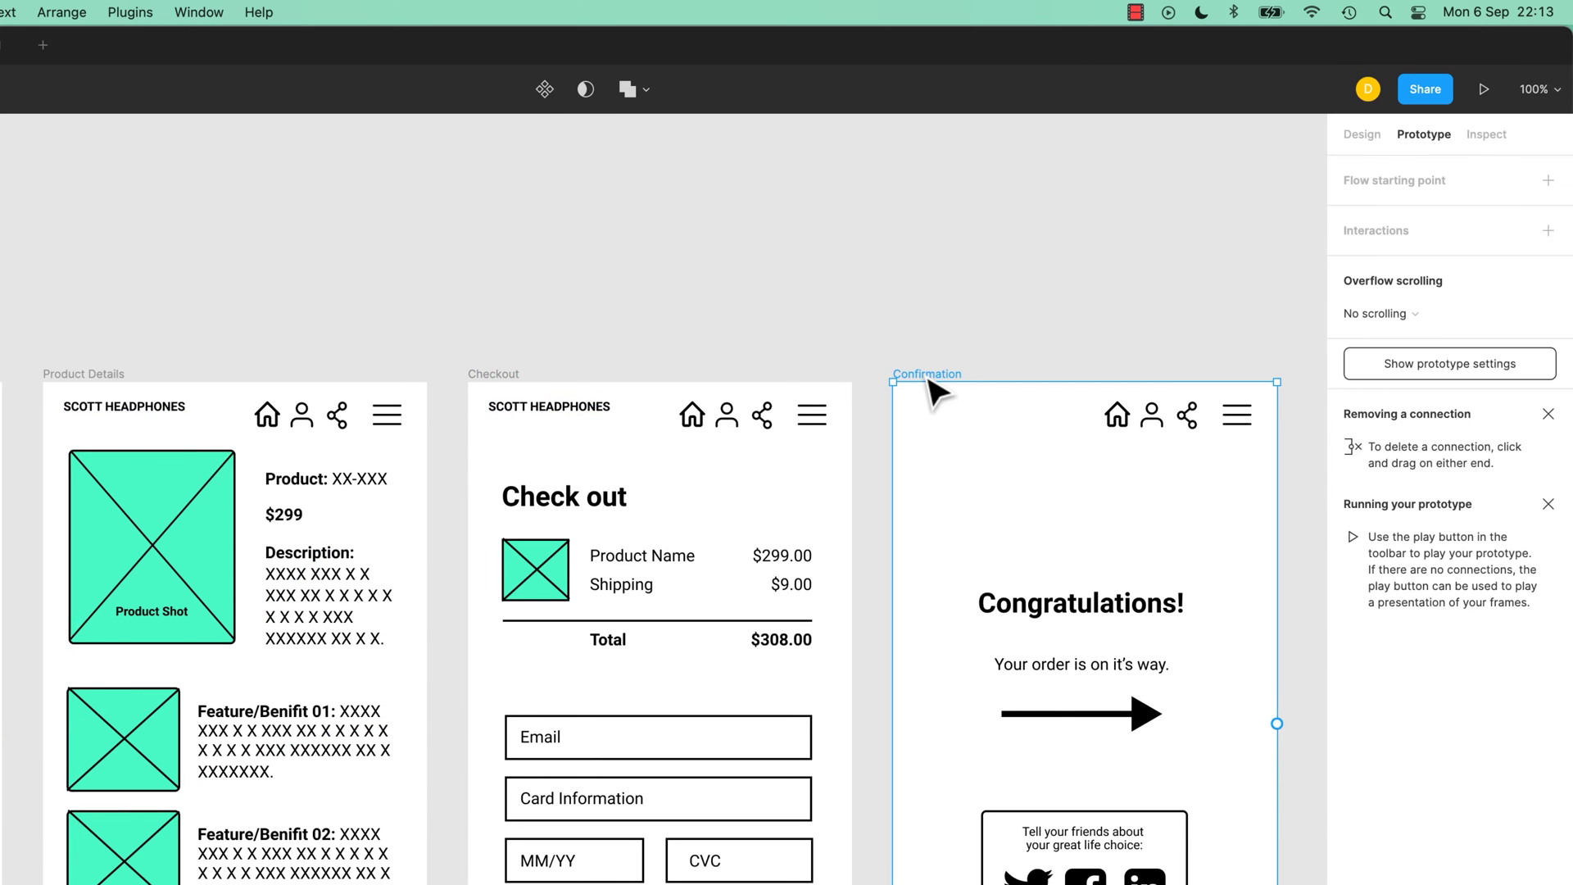
{"action": "key", "text": "ctrl+z"}
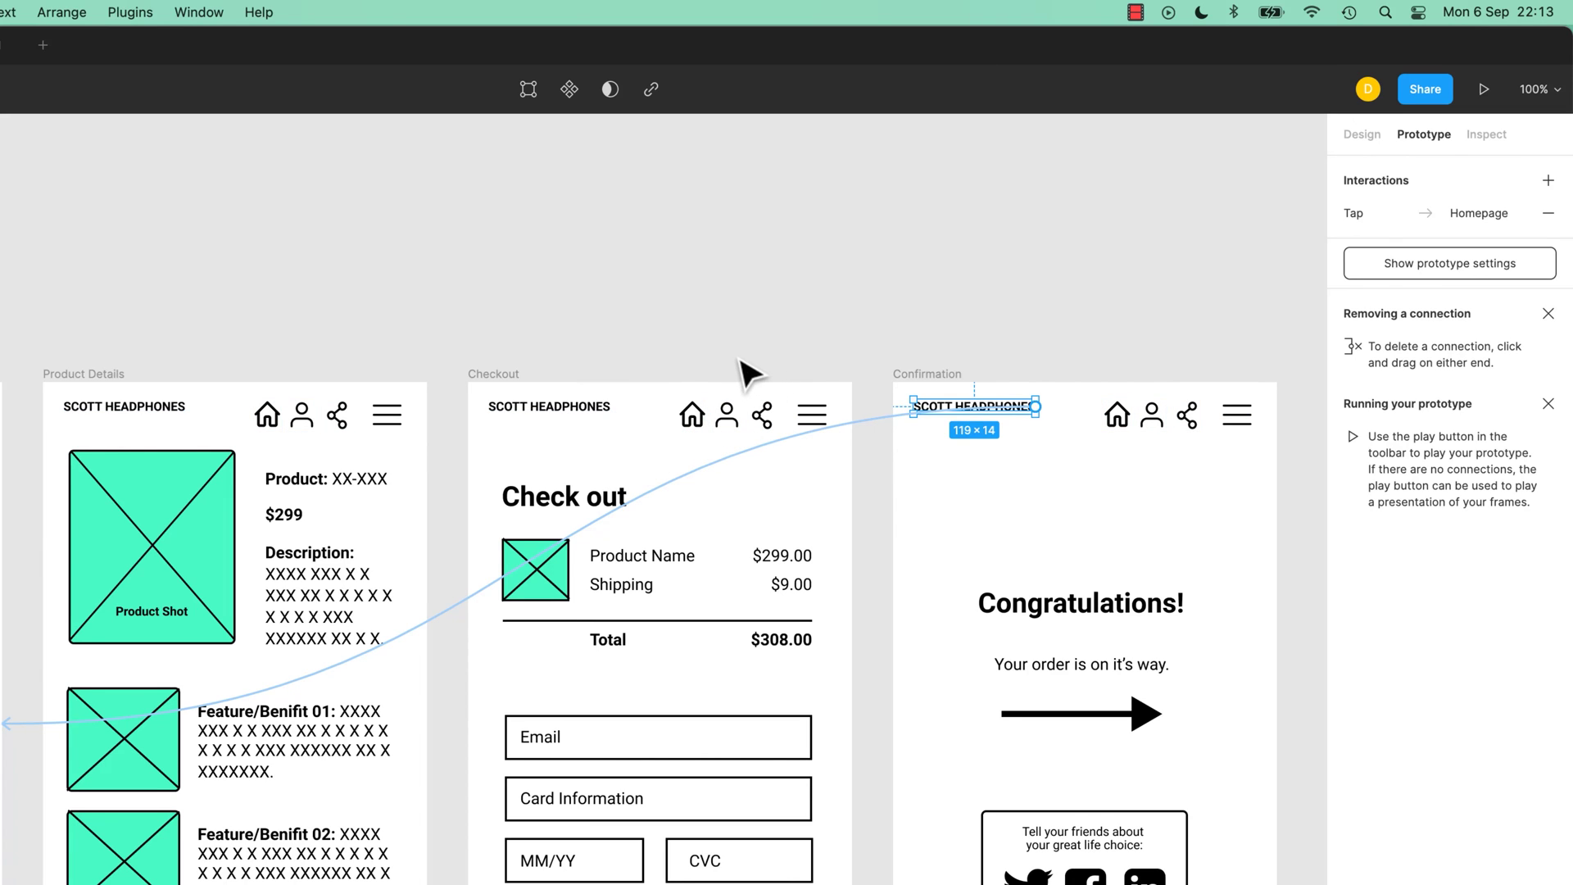
Step: Connect the home icon on the Product Details frame to the Homepage frame
{"action": "left_click_drag", "start_coordinate": [734, 358], "coordinate": [1097, 349]}
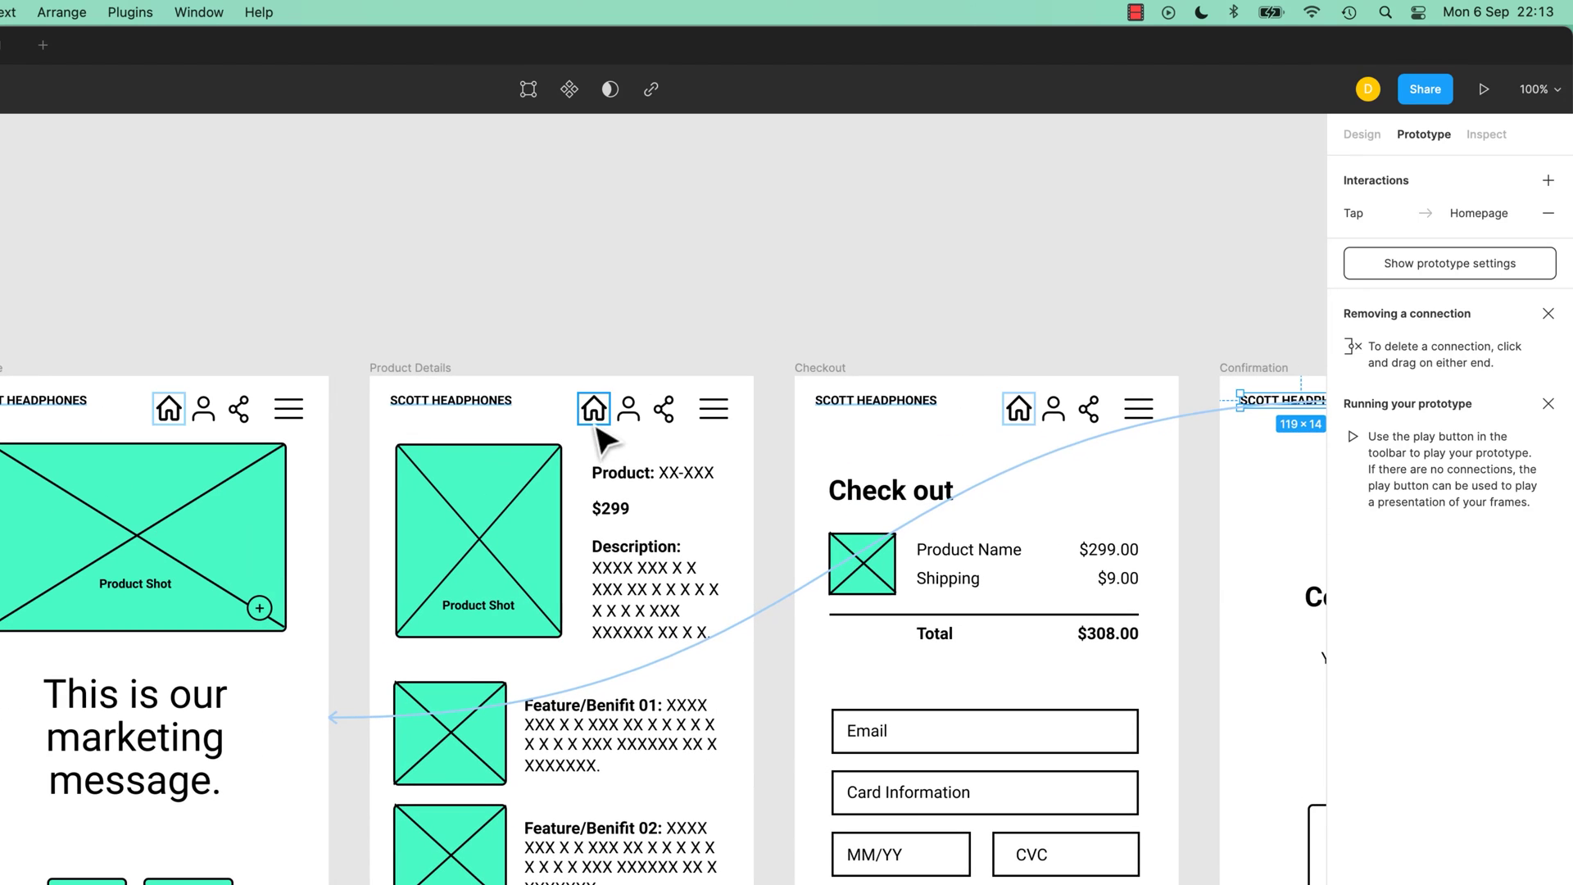
{"action": "left_click", "coordinate": [597, 422]}
{"action": "left_click_drag", "start_coordinate": [610, 408], "coordinate": [341, 579]}
{"action": "left_click", "coordinate": [449, 400]}
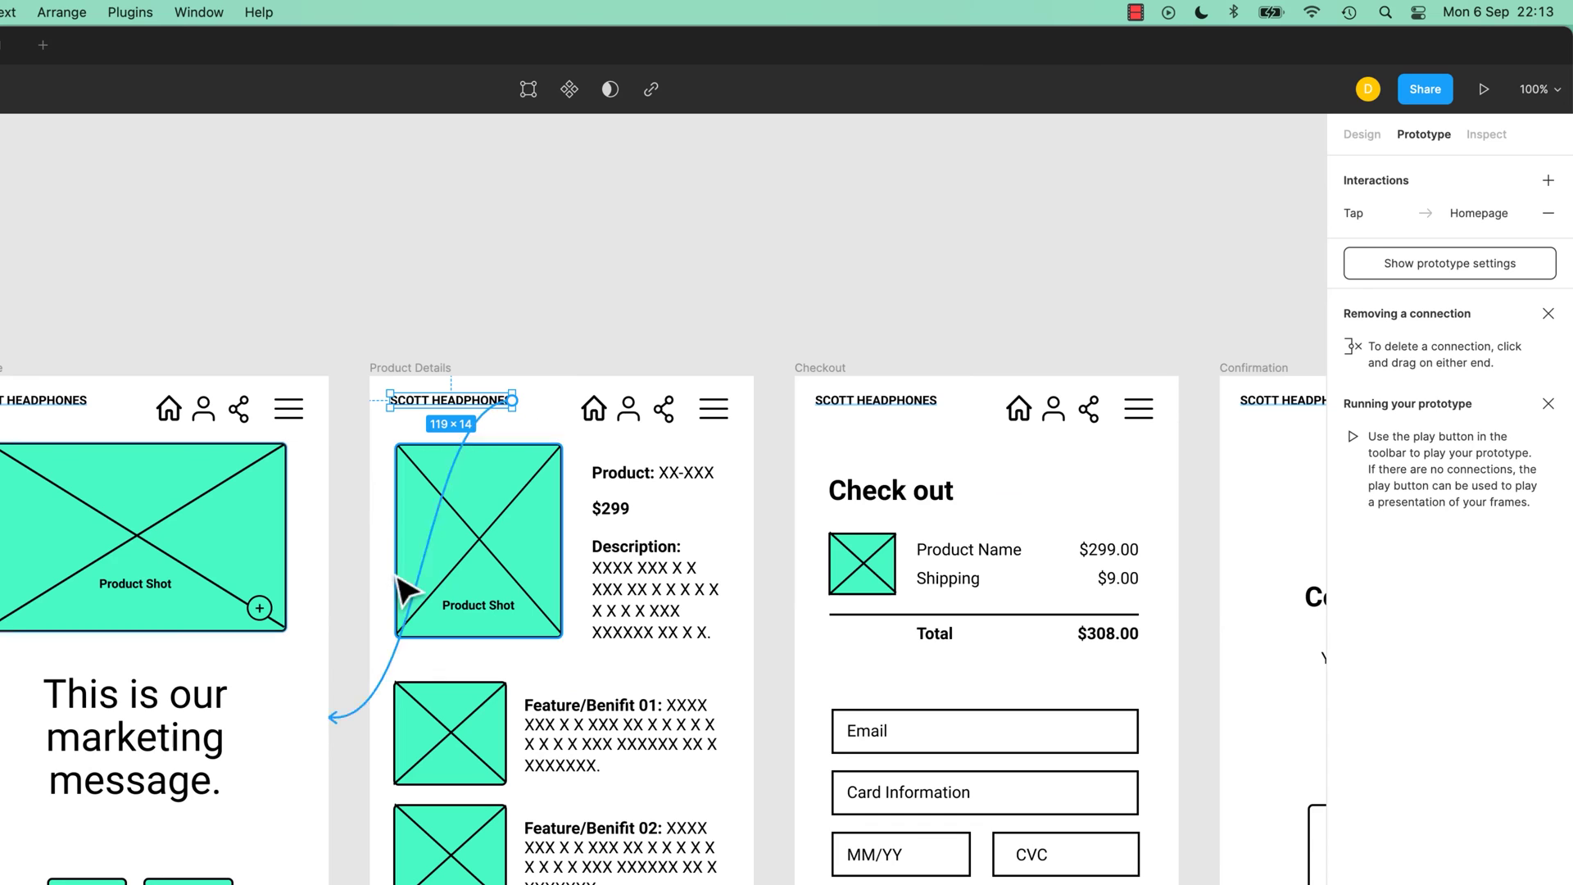
{"action": "left_click", "coordinate": [633, 419]}
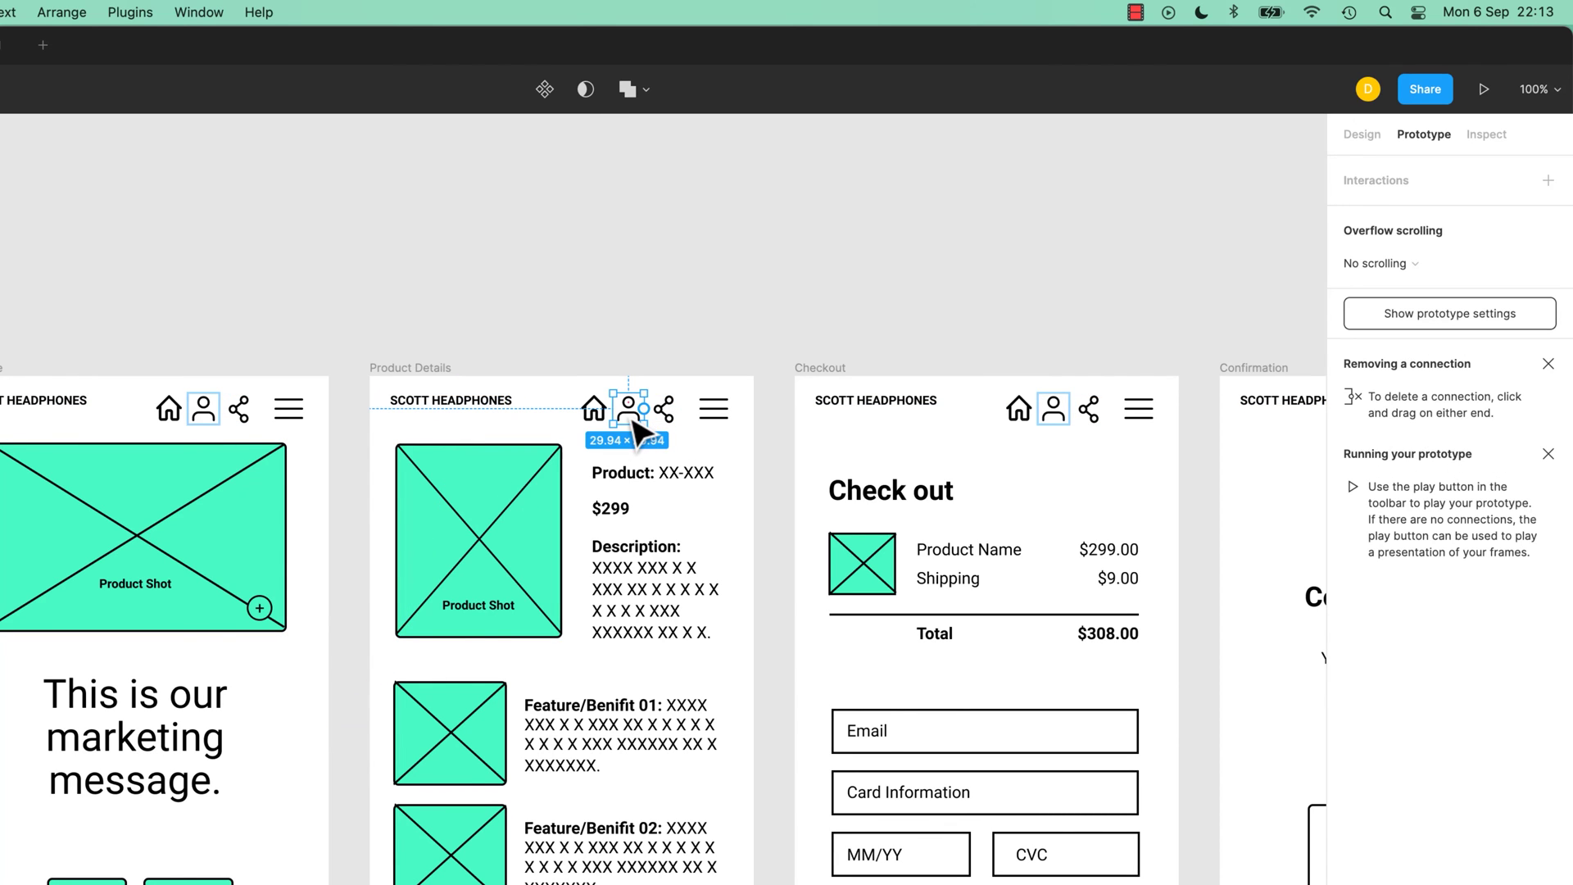
{"action": "left_click_drag", "start_coordinate": [752, 368], "coordinate": [513, 433]}
{"action": "left_click", "coordinate": [708, 308]}
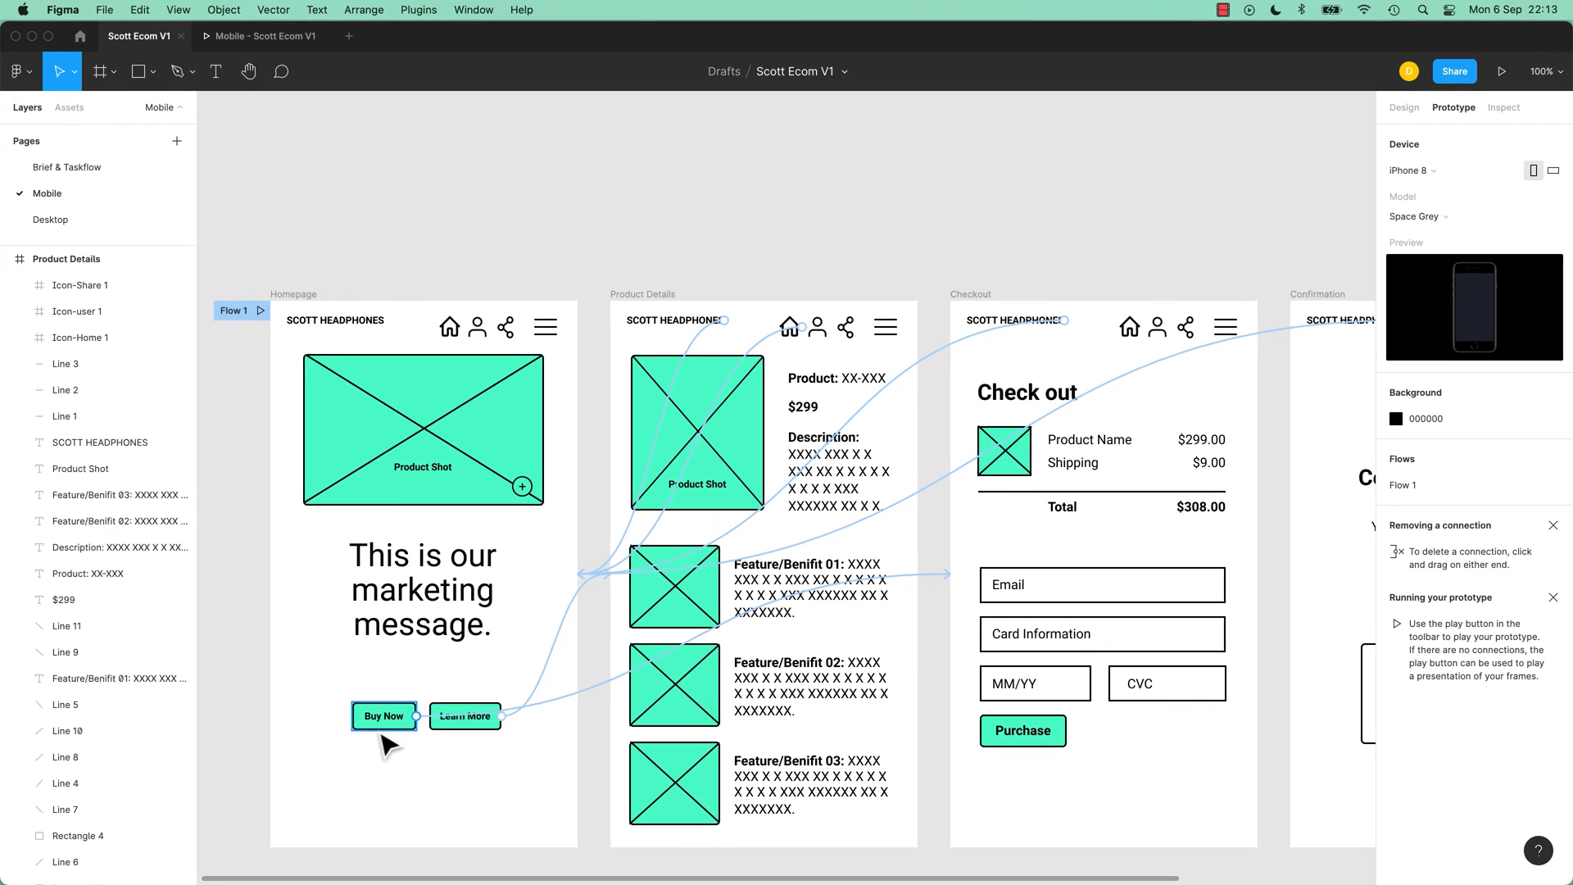
{"action": "left_click", "coordinate": [477, 557]}
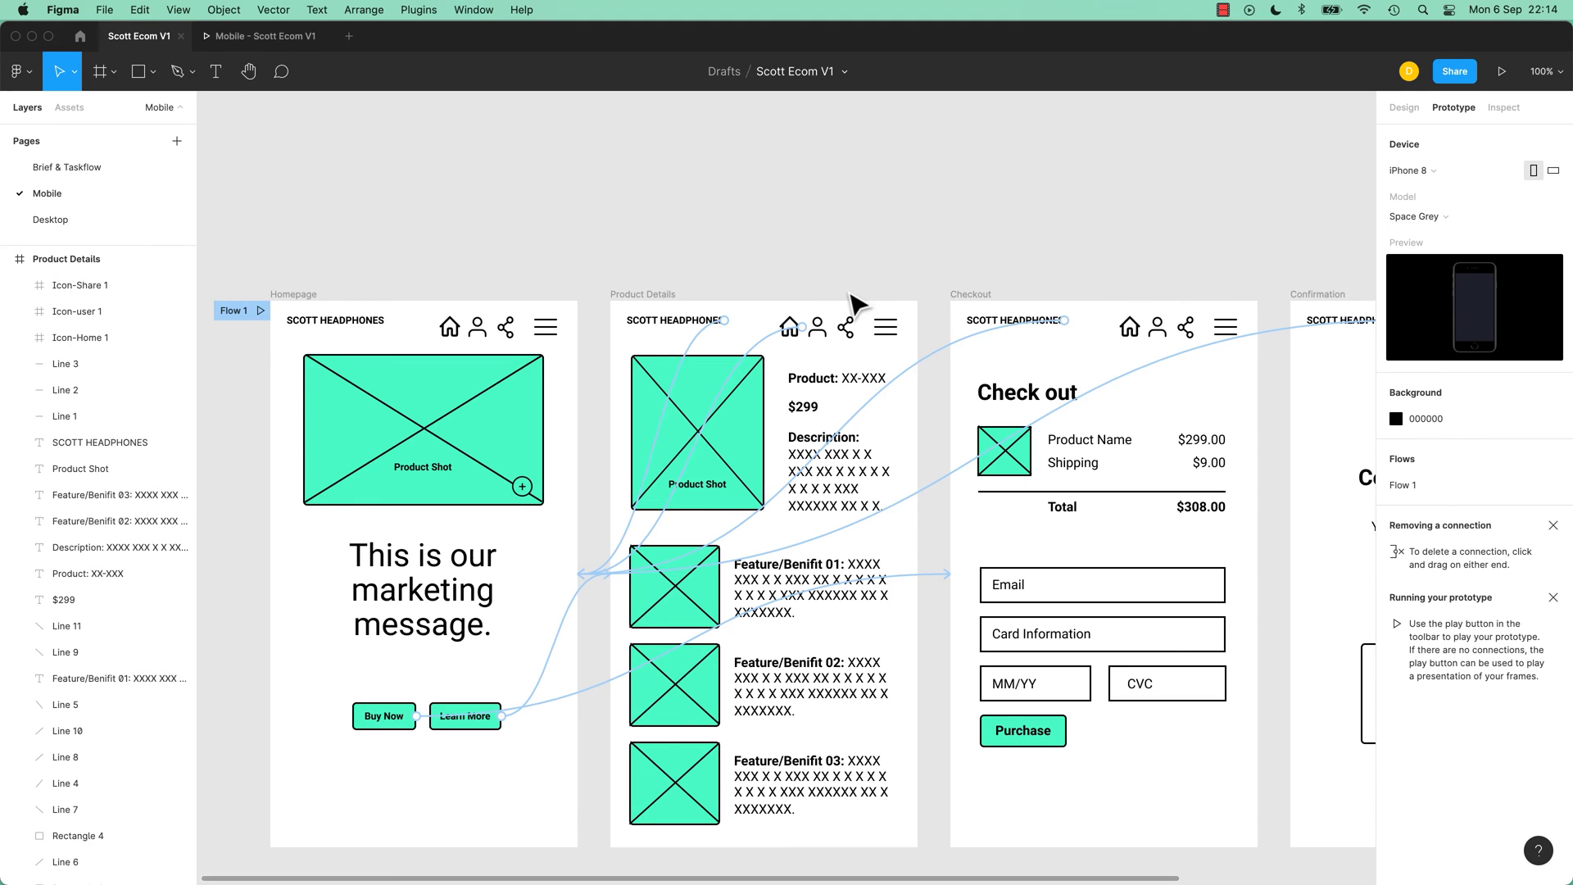
Step: Connect the Purchase button's rectangle on the Checkout frame to the Confirmation frame
{"action": "left_click_drag", "start_coordinate": [865, 318], "coordinate": [574, 184]}
{"action": "left_click", "coordinate": [737, 594]}
{"action": "left_click_drag", "start_coordinate": [778, 600], "coordinate": [1012, 631]}
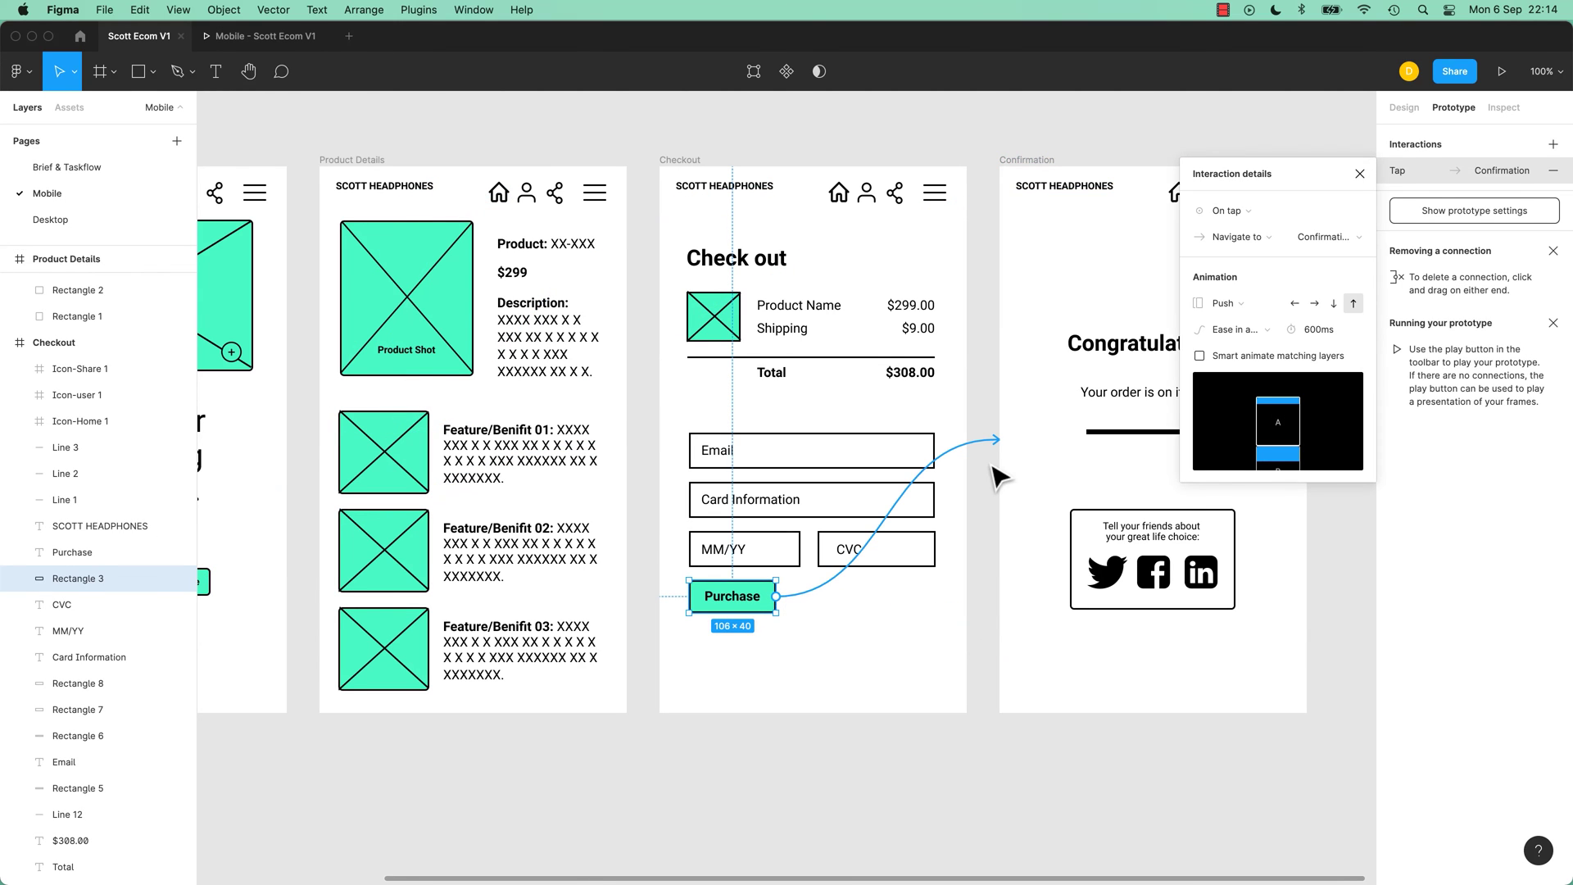
{"action": "scroll", "coordinate": [995, 434], "scroll_direction": "right", "scroll_amount": 6}
{"action": "left_click", "coordinate": [803, 202]}
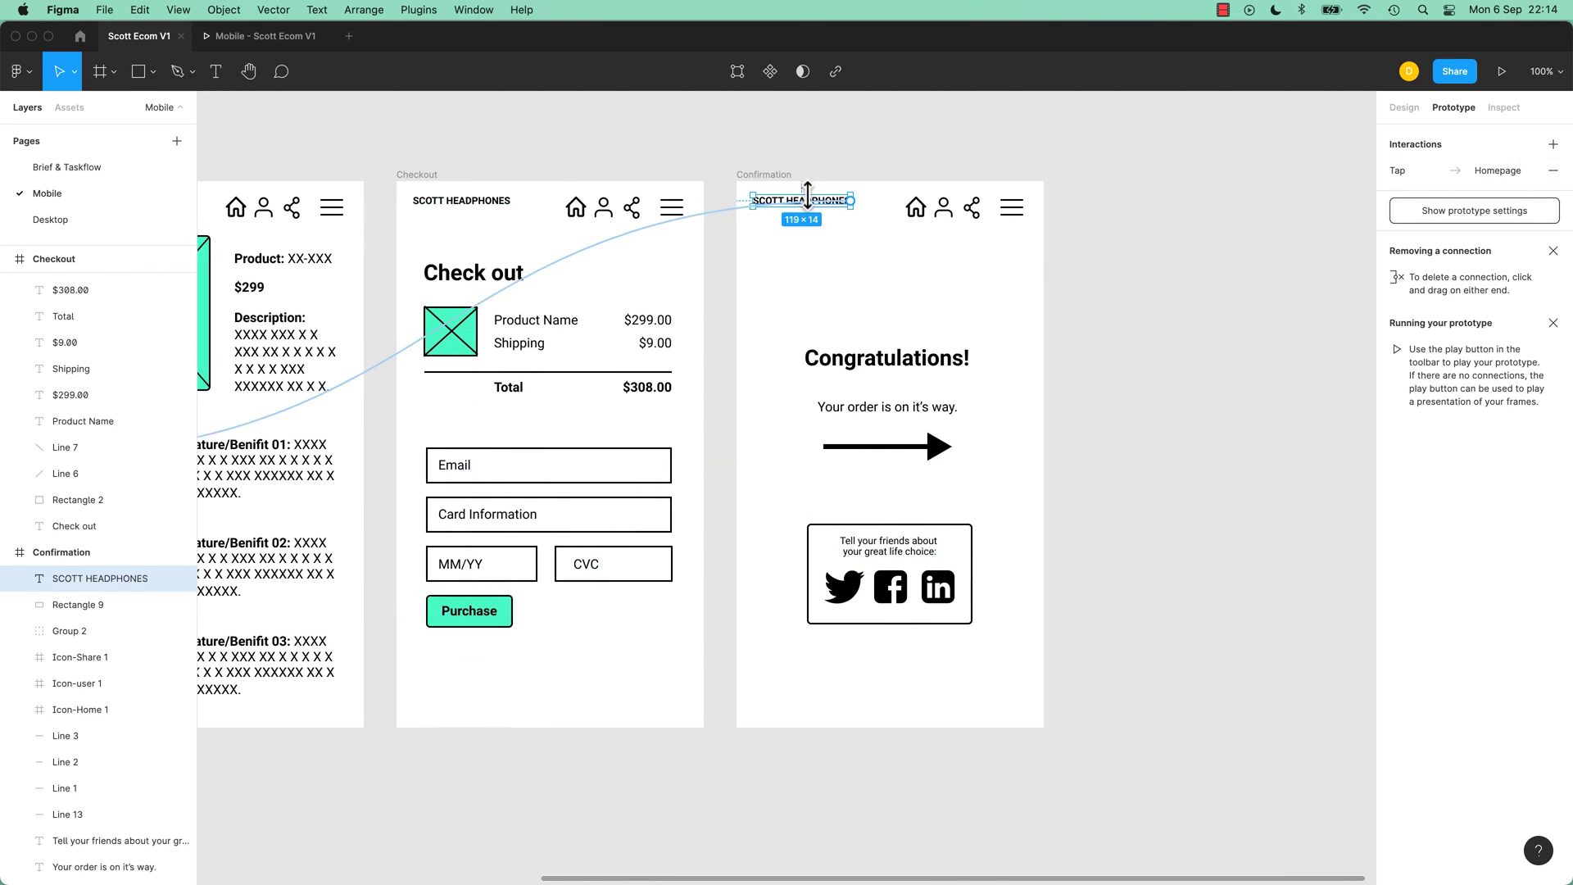
Step: Add an On tap interaction to the Confirmation frame's home icon that navigates to Homepage
{"action": "left_click", "coordinate": [916, 209]}
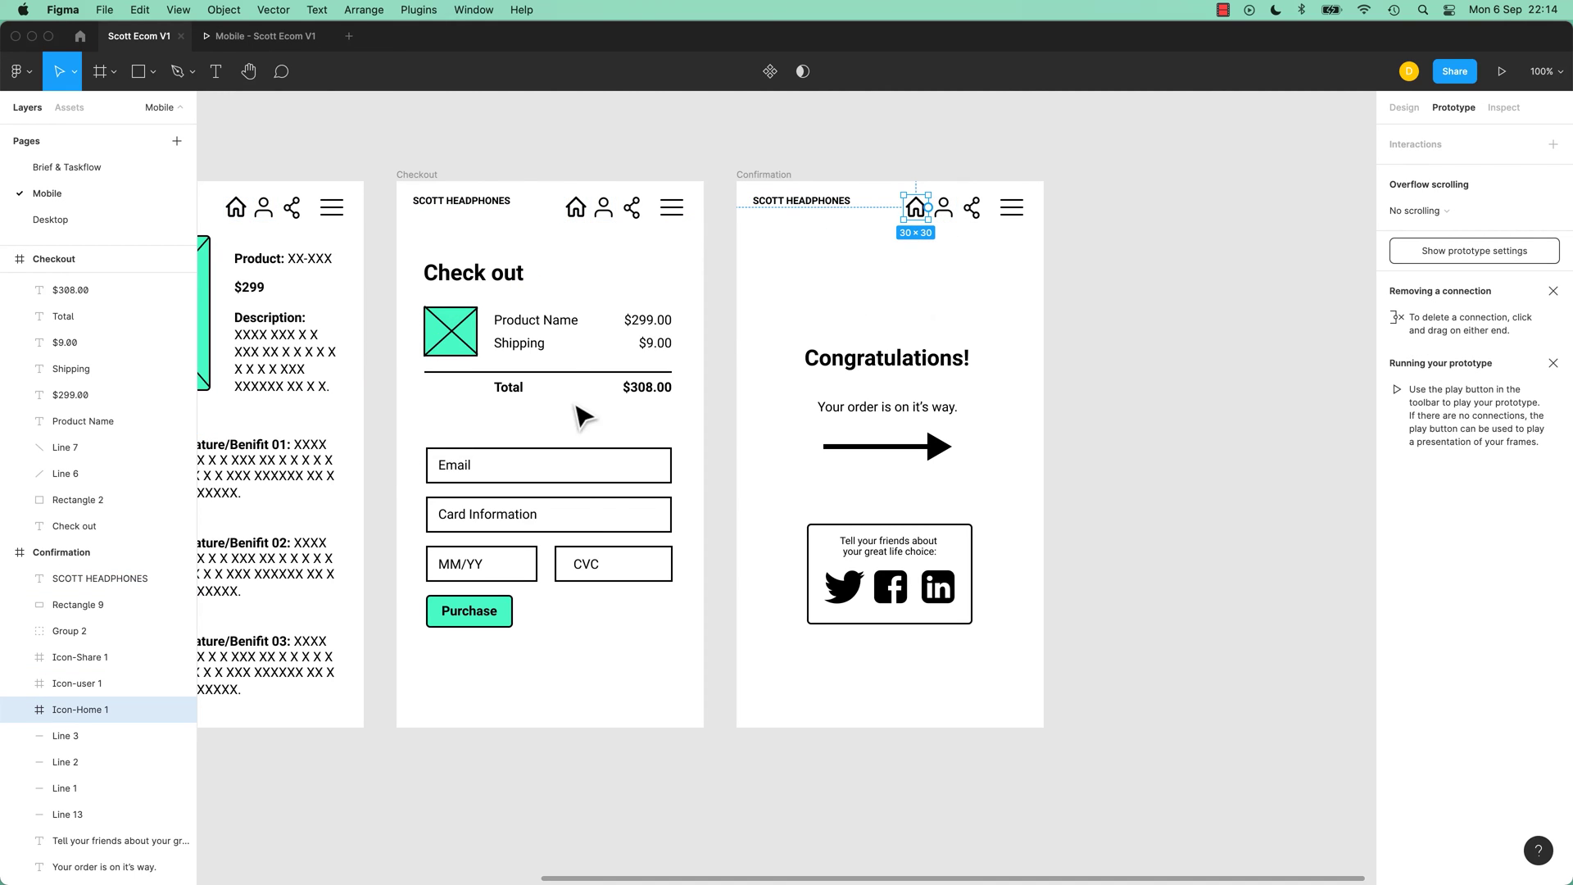
{"action": "scroll", "coordinate": [885, 349], "scroll_direction": "left", "scroll_amount": 5}
{"action": "scroll", "coordinate": [885, 349], "scroll_direction": "up", "scroll_amount": 1}
{"action": "scroll", "coordinate": [1081, 466], "scroll_direction": "right", "scroll_amount": 3}
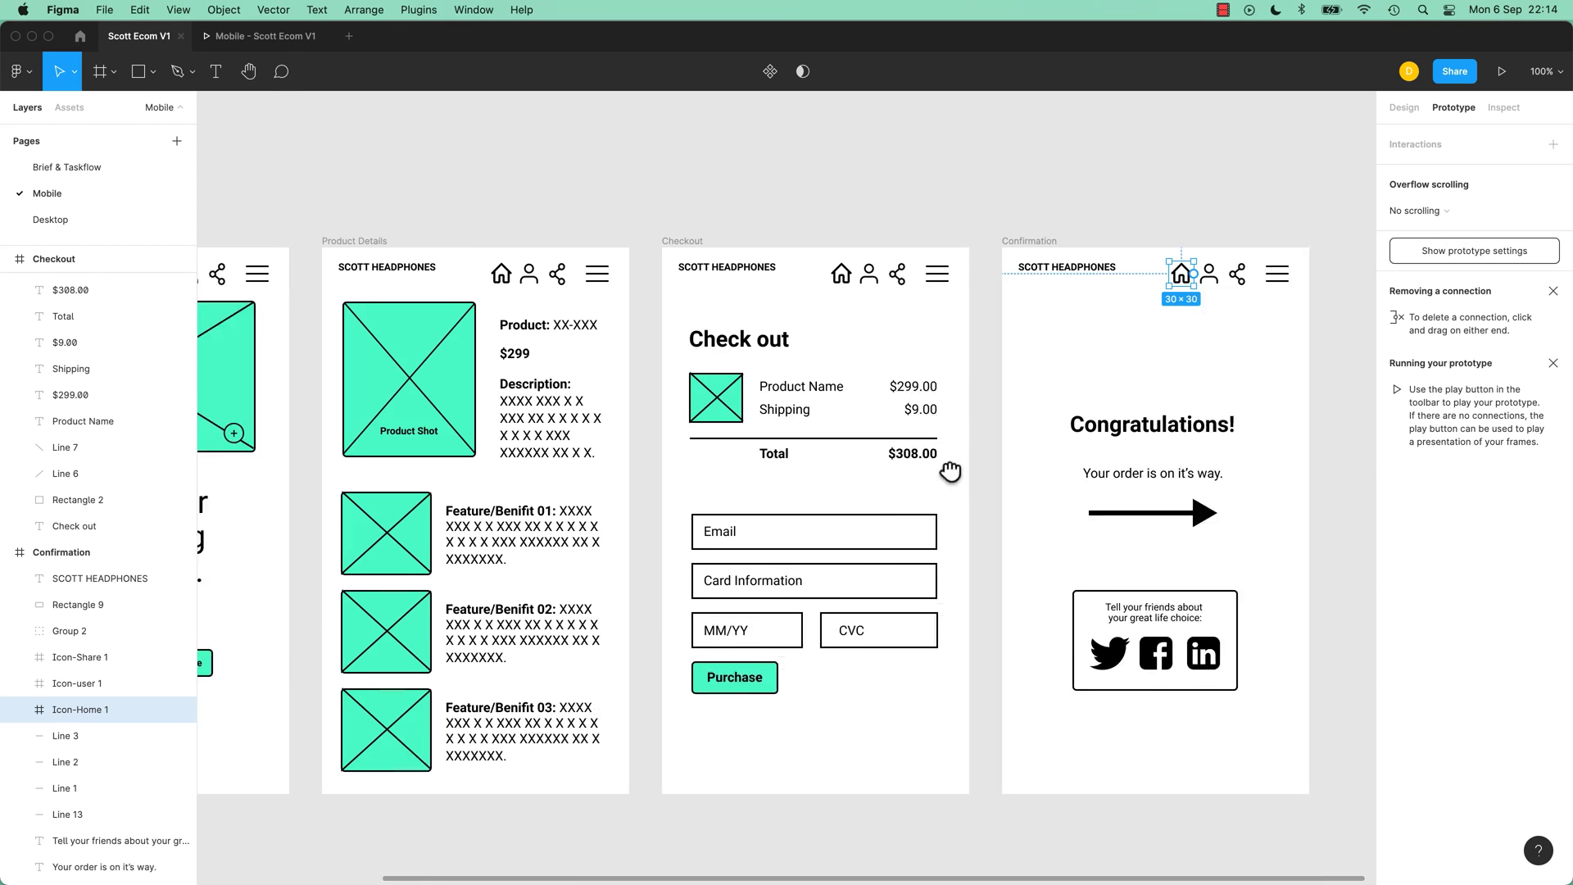
{"action": "scroll", "coordinate": [1114, 295], "scroll_direction": "left", "scroll_amount": 2}
{"action": "scroll", "coordinate": [1115, 295], "scroll_direction": "down", "scroll_amount": 1}
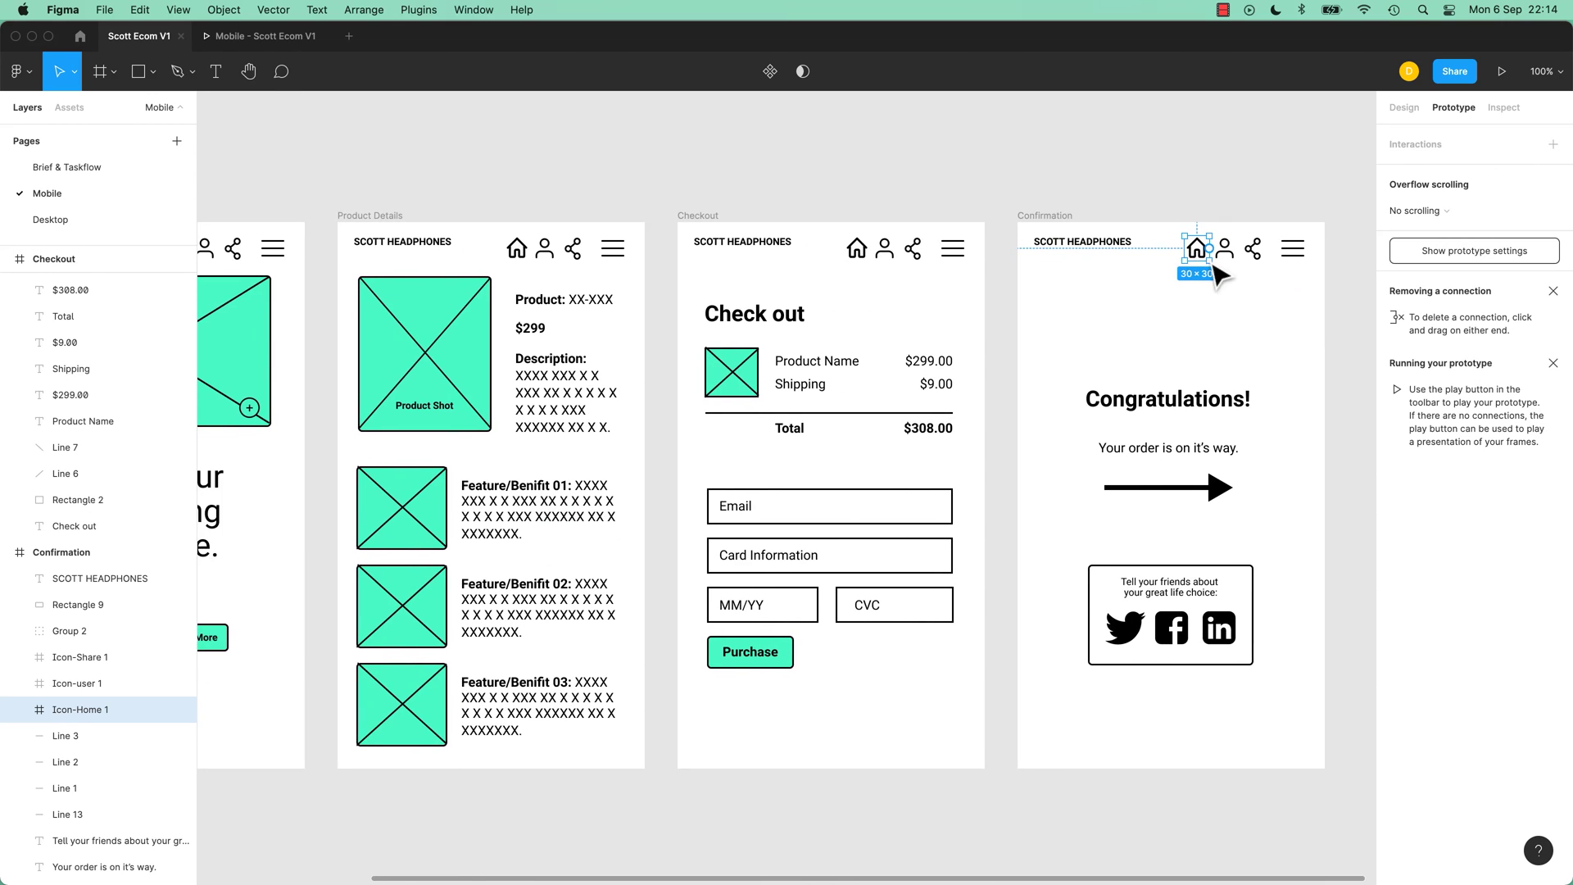
{"action": "left_click_drag", "start_coordinate": [1213, 254], "coordinate": [849, 422]}
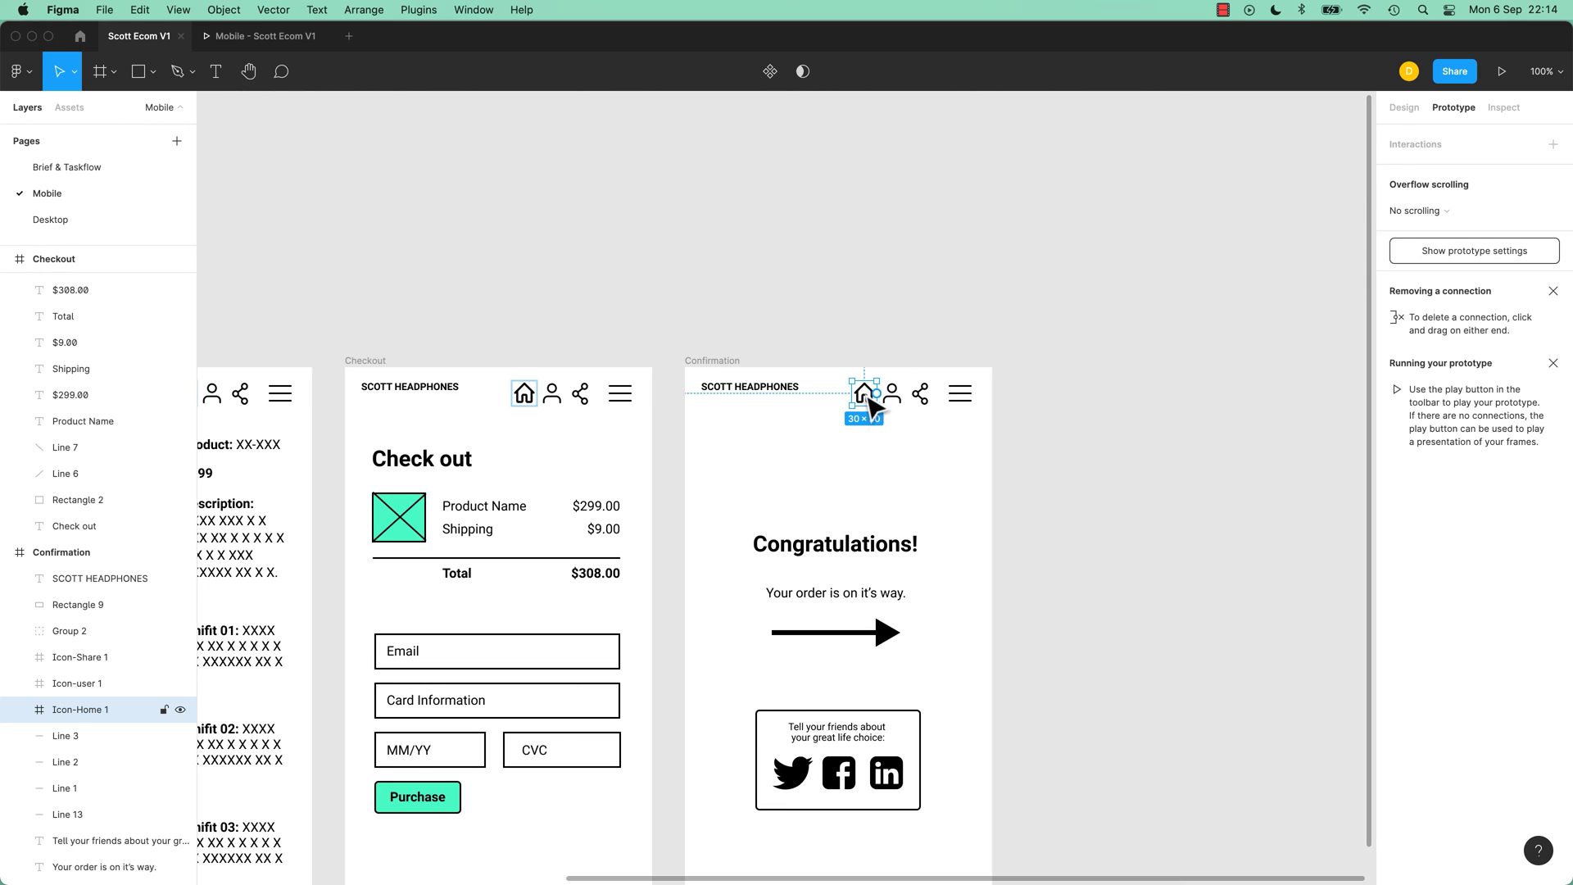
{"action": "left_click", "coordinate": [1552, 146]}
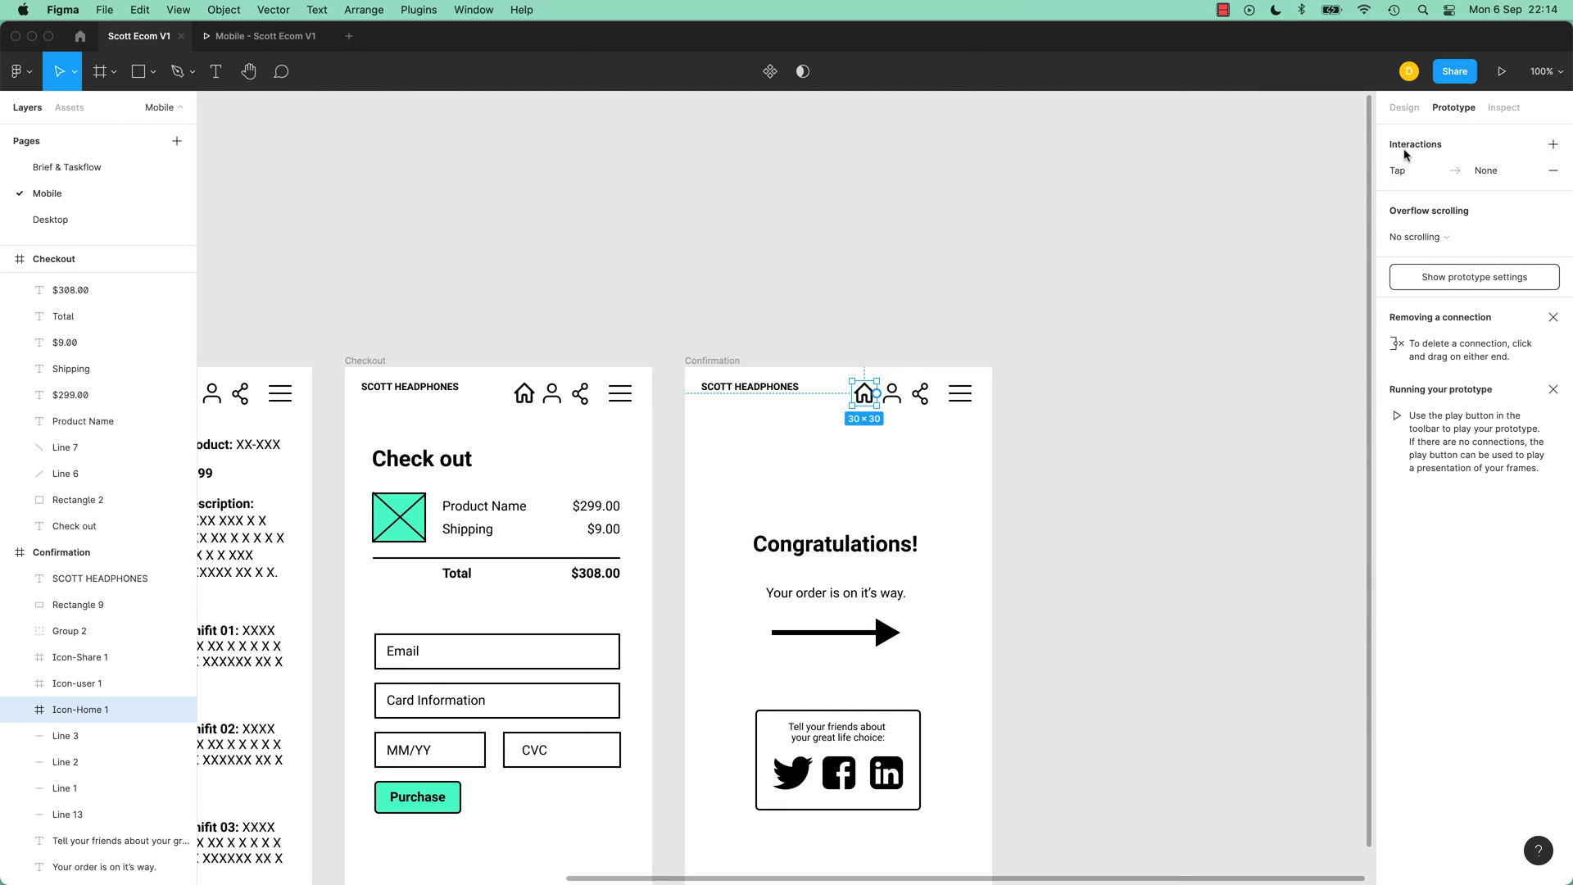
{"action": "left_click", "coordinate": [1493, 172]}
{"action": "left_click", "coordinate": [1246, 238]}
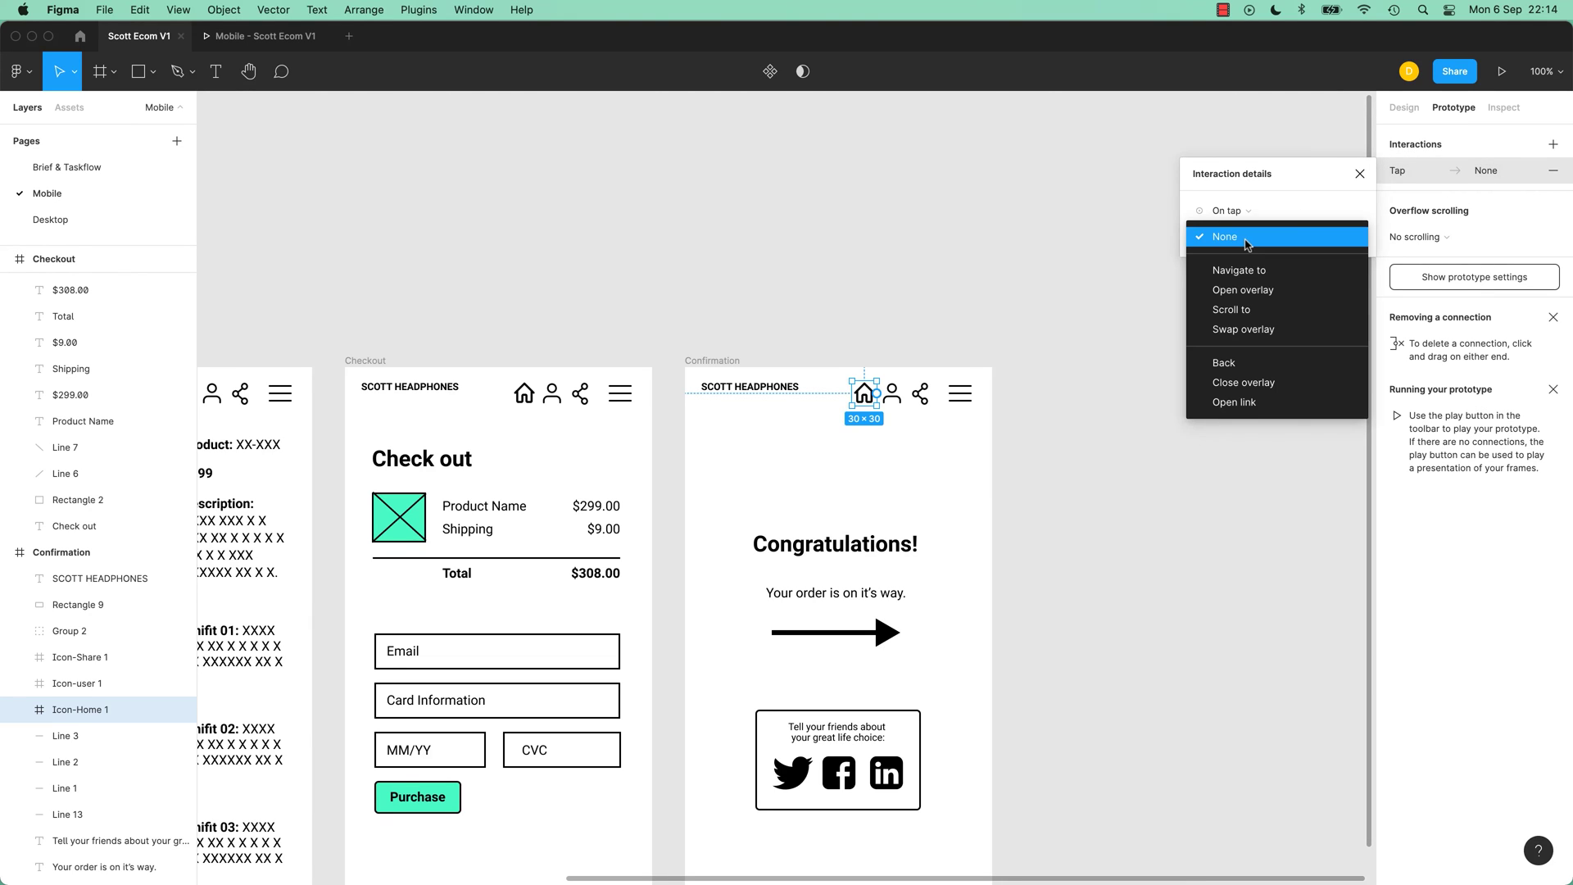
{"action": "left_click", "coordinate": [1252, 264]}
{"action": "left_click", "coordinate": [1334, 236]}
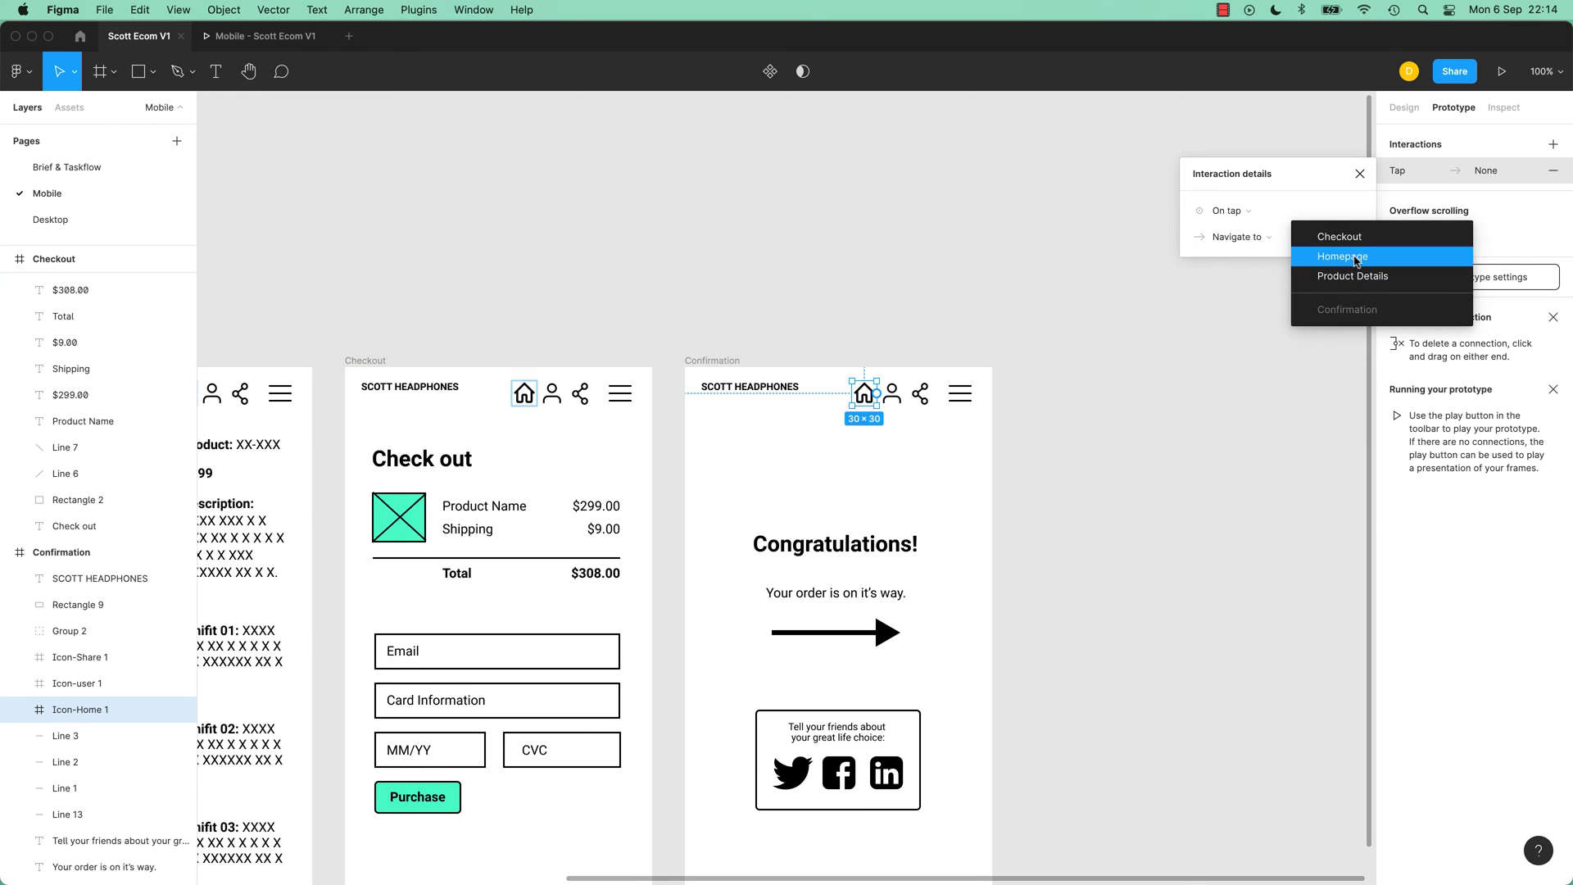
{"action": "left_click", "coordinate": [1358, 257]}
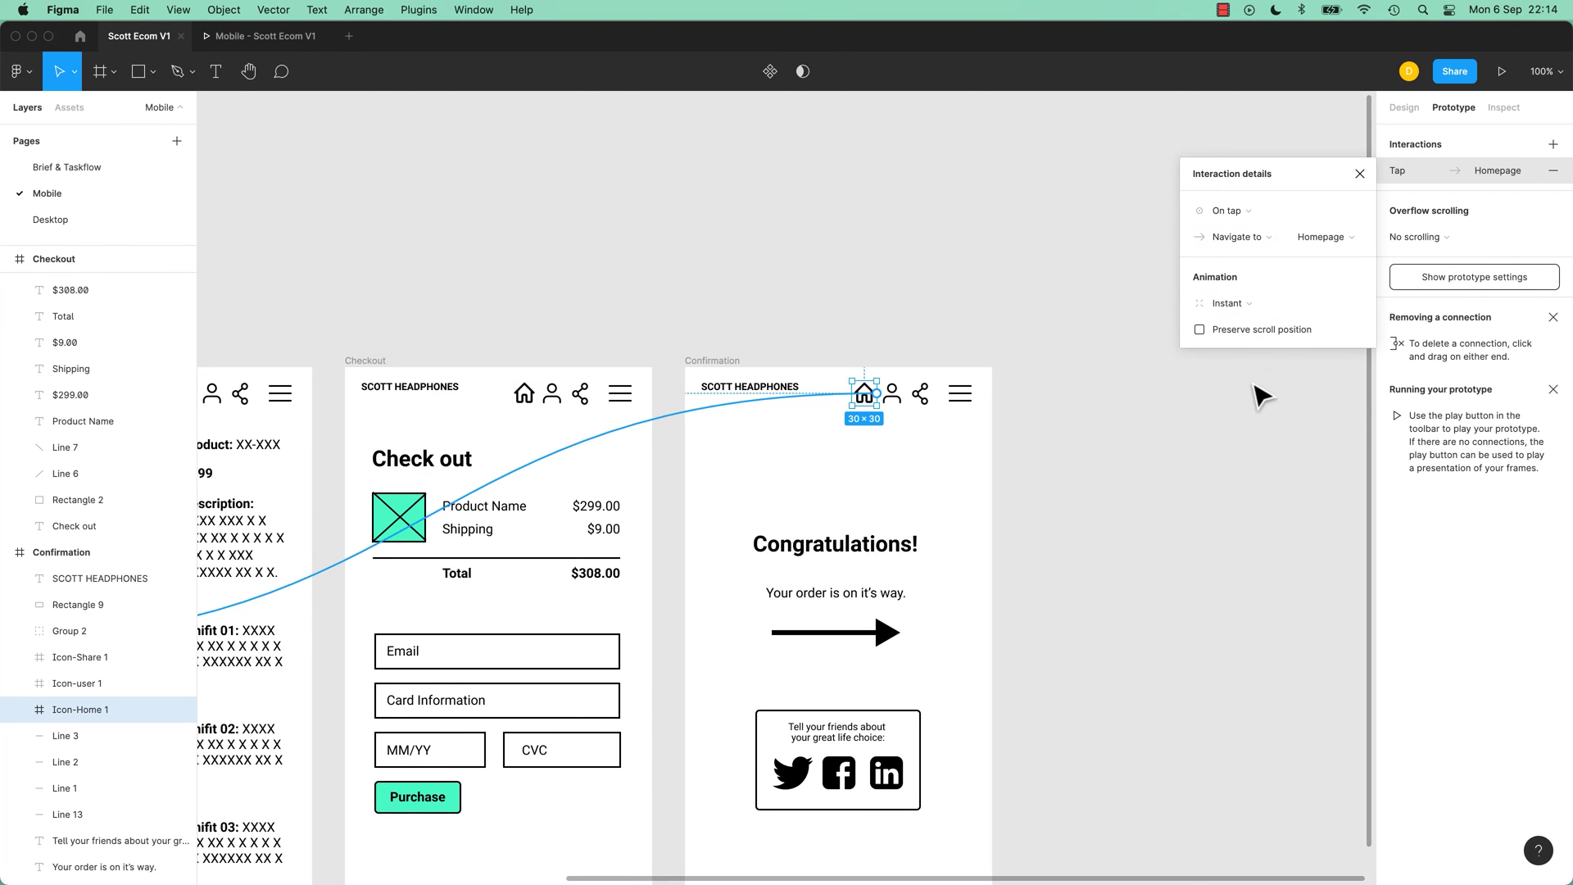
Step: Set the animation of the Confirmation home icon's interaction to Dissolve
{"action": "left_click", "coordinate": [1227, 300]}
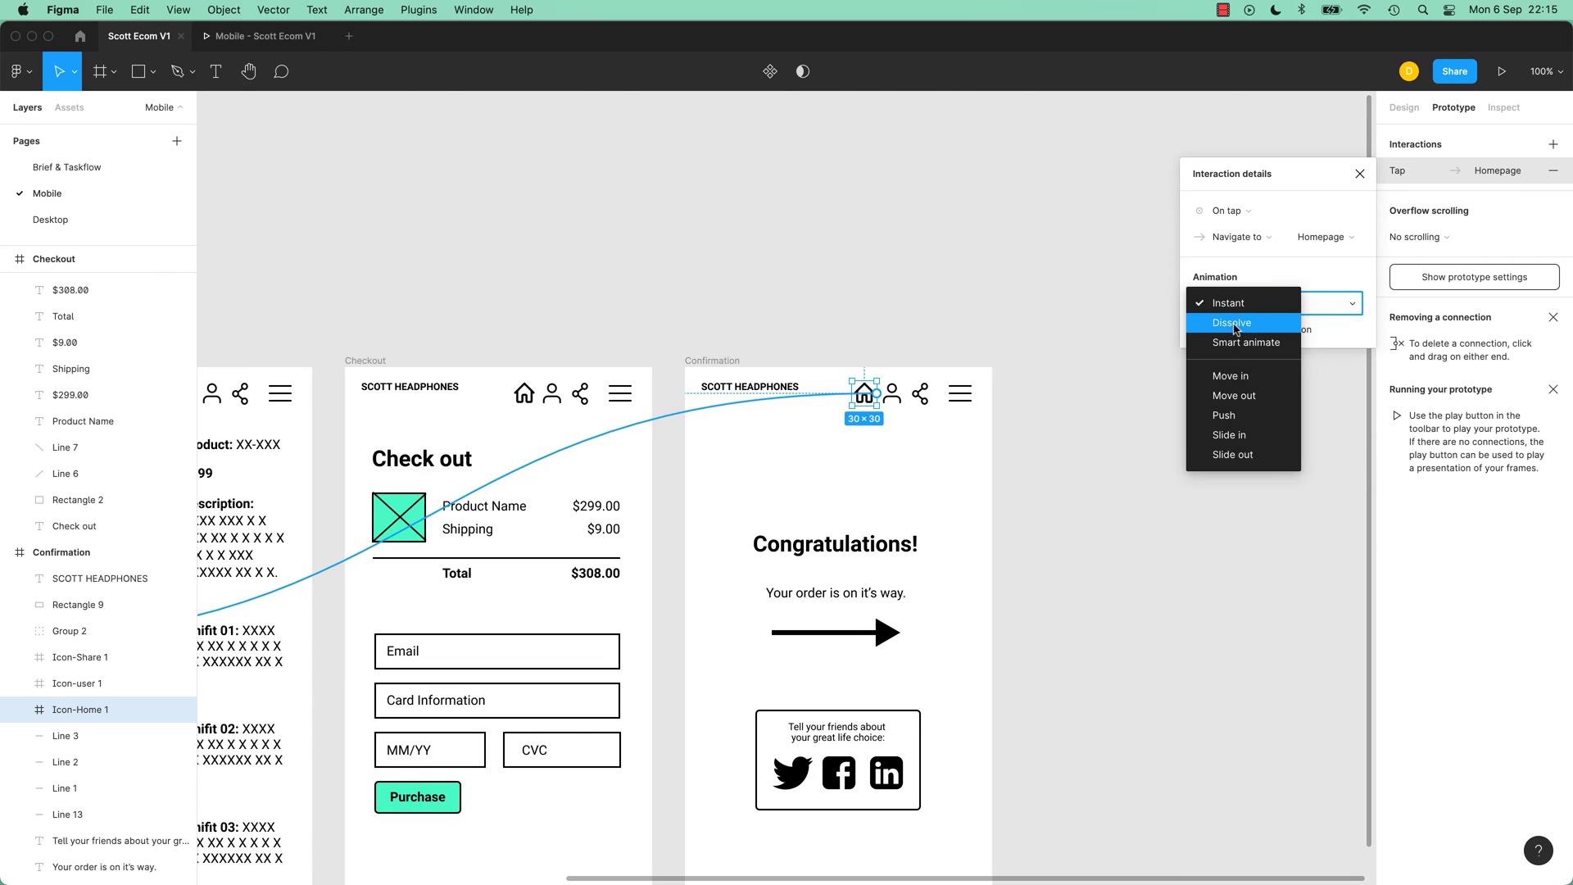
{"action": "left_click", "coordinate": [1236, 323]}
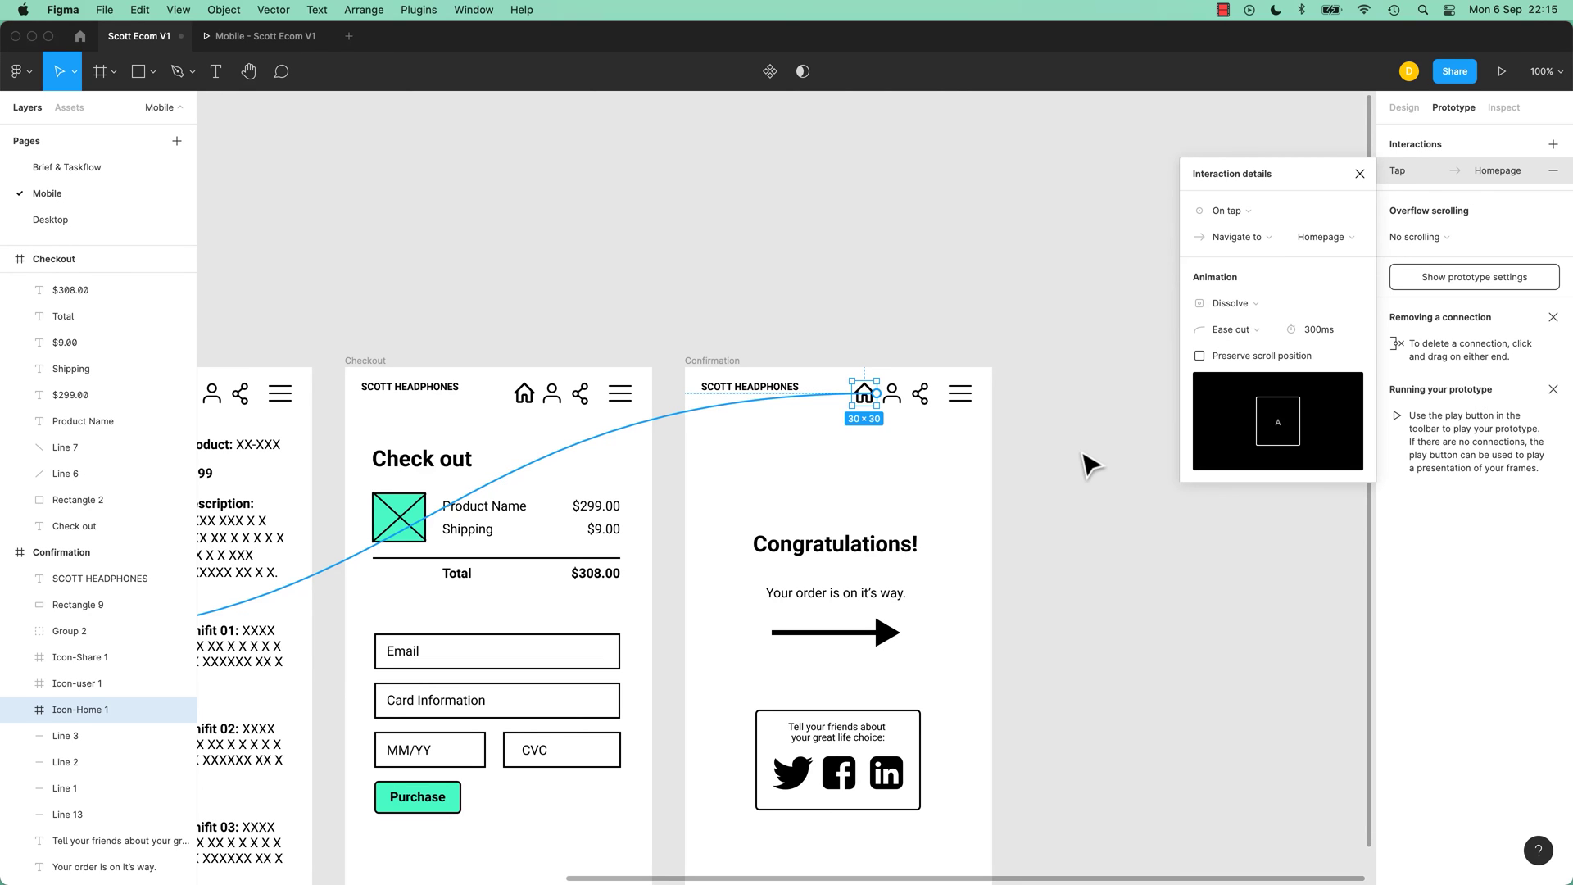
{"action": "left_click", "coordinate": [1137, 487]}
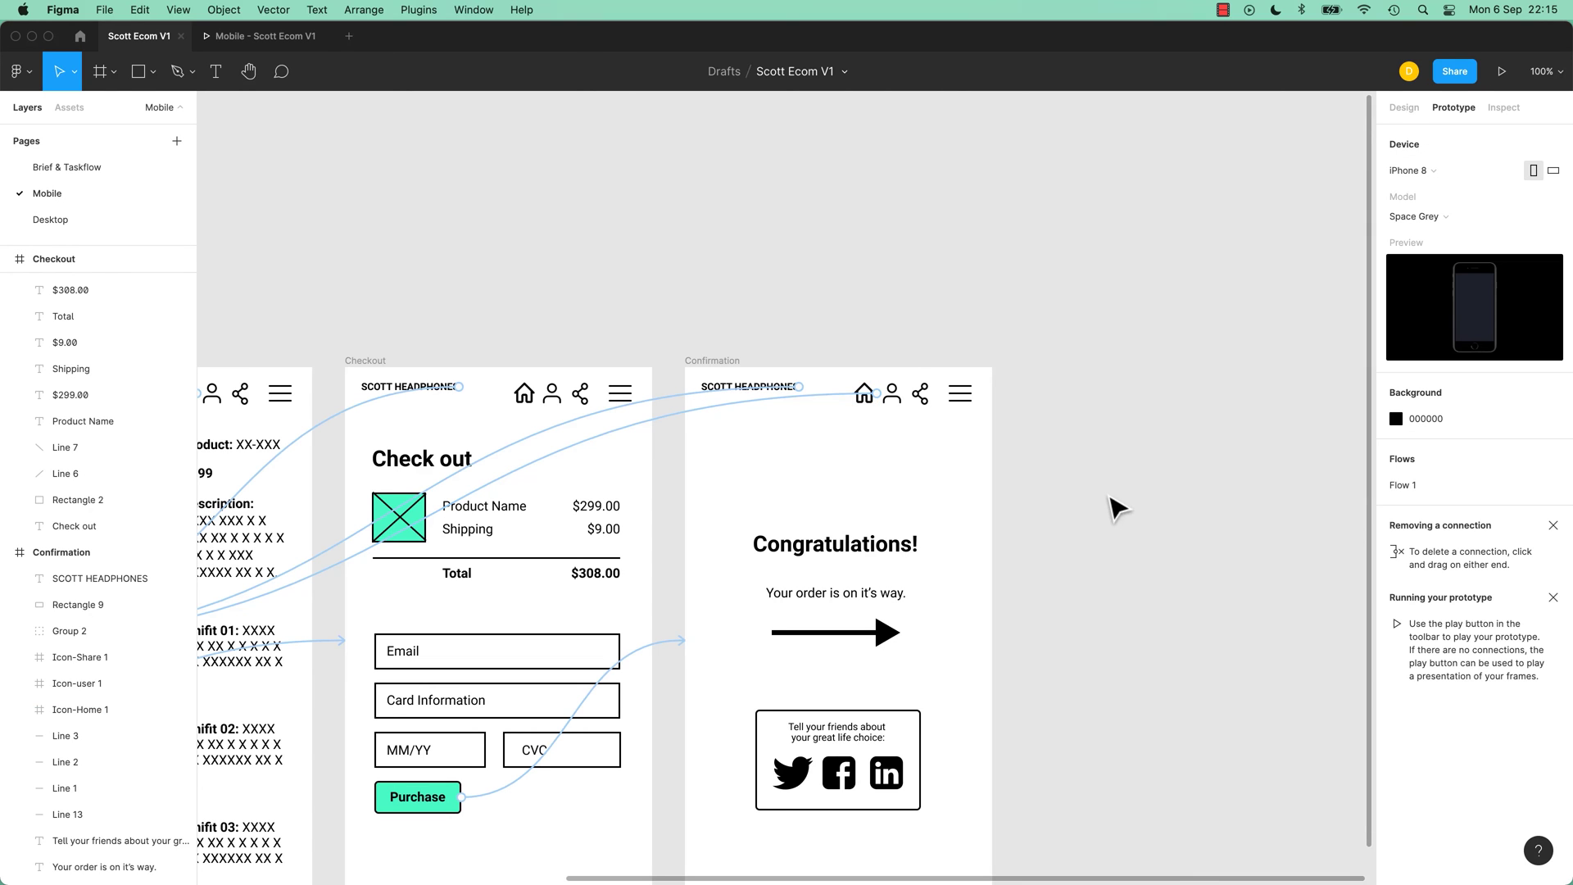
Step: Review the connections across all frames and the interaction details of the SCOTT HEADPHONES link on Product Details
{"action": "scroll", "coordinate": [1082, 527], "scroll_direction": "down", "scroll_amount": 3}
{"action": "scroll", "coordinate": [1082, 526], "scroll_direction": "left", "scroll_amount": 3}
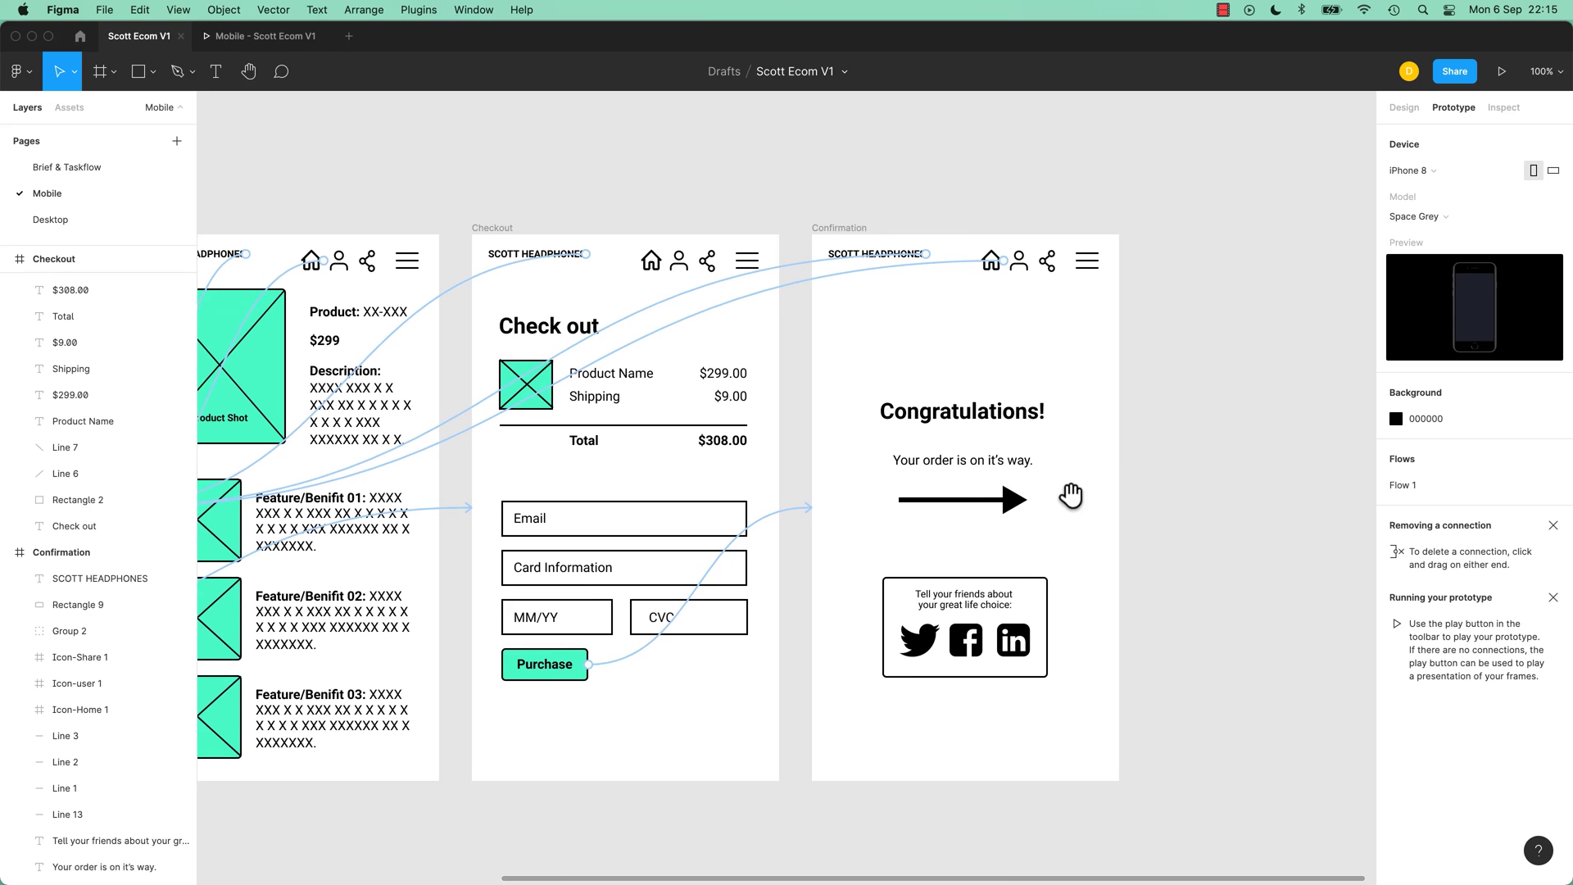
{"action": "scroll", "coordinate": [897, 499], "scroll_direction": "left", "scroll_amount": 5}
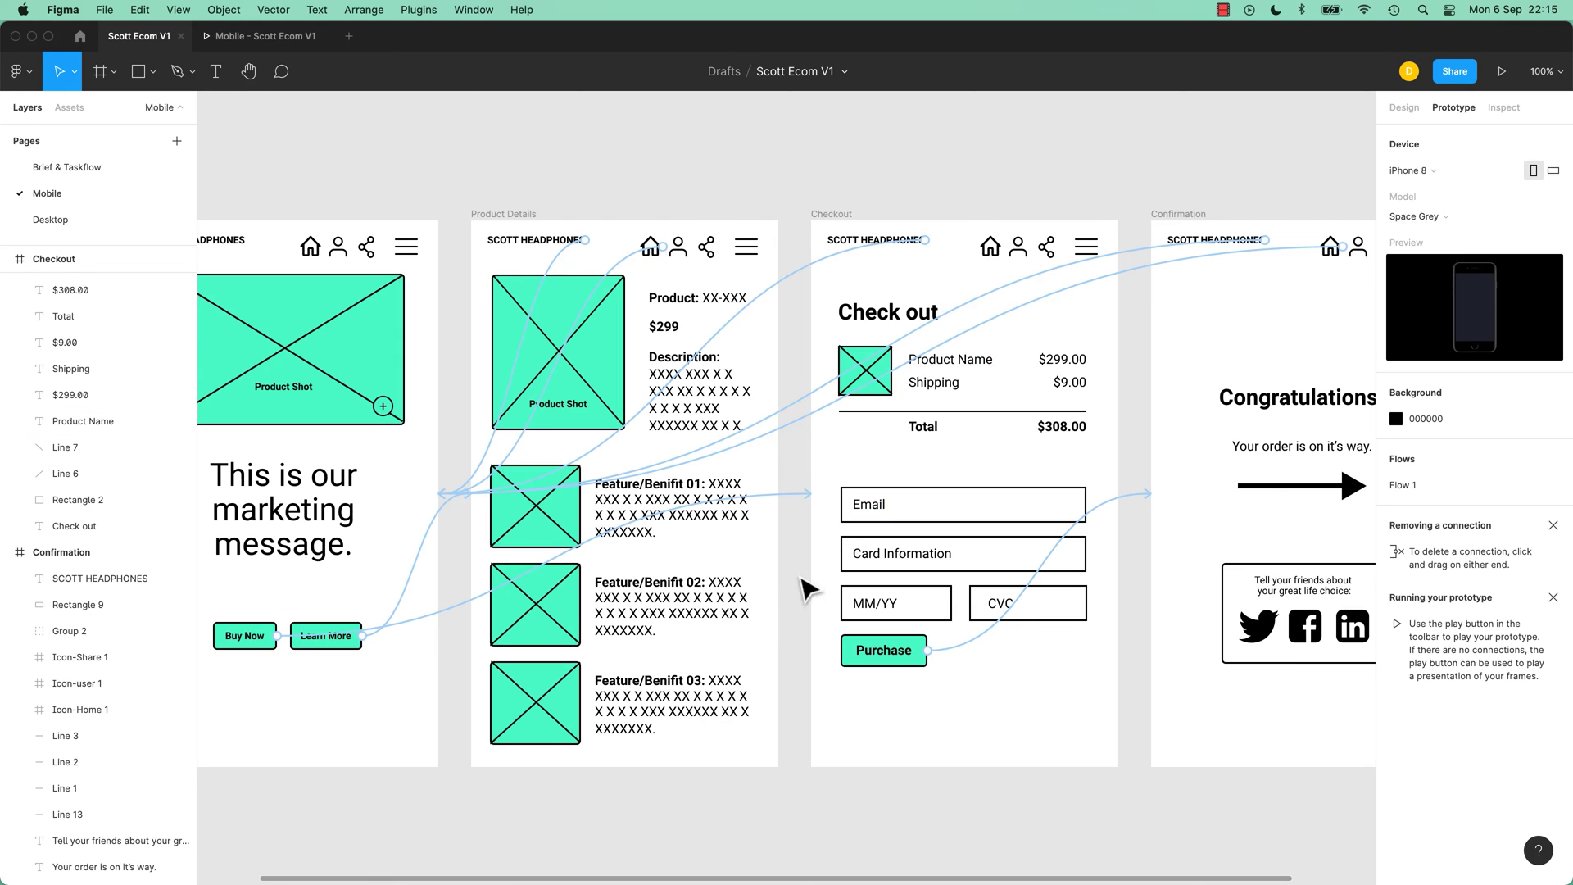
{"action": "scroll", "coordinate": [668, 611], "scroll_direction": "left", "scroll_amount": 4}
{"action": "scroll", "coordinate": [912, 590], "scroll_direction": "right", "scroll_amount": 3}
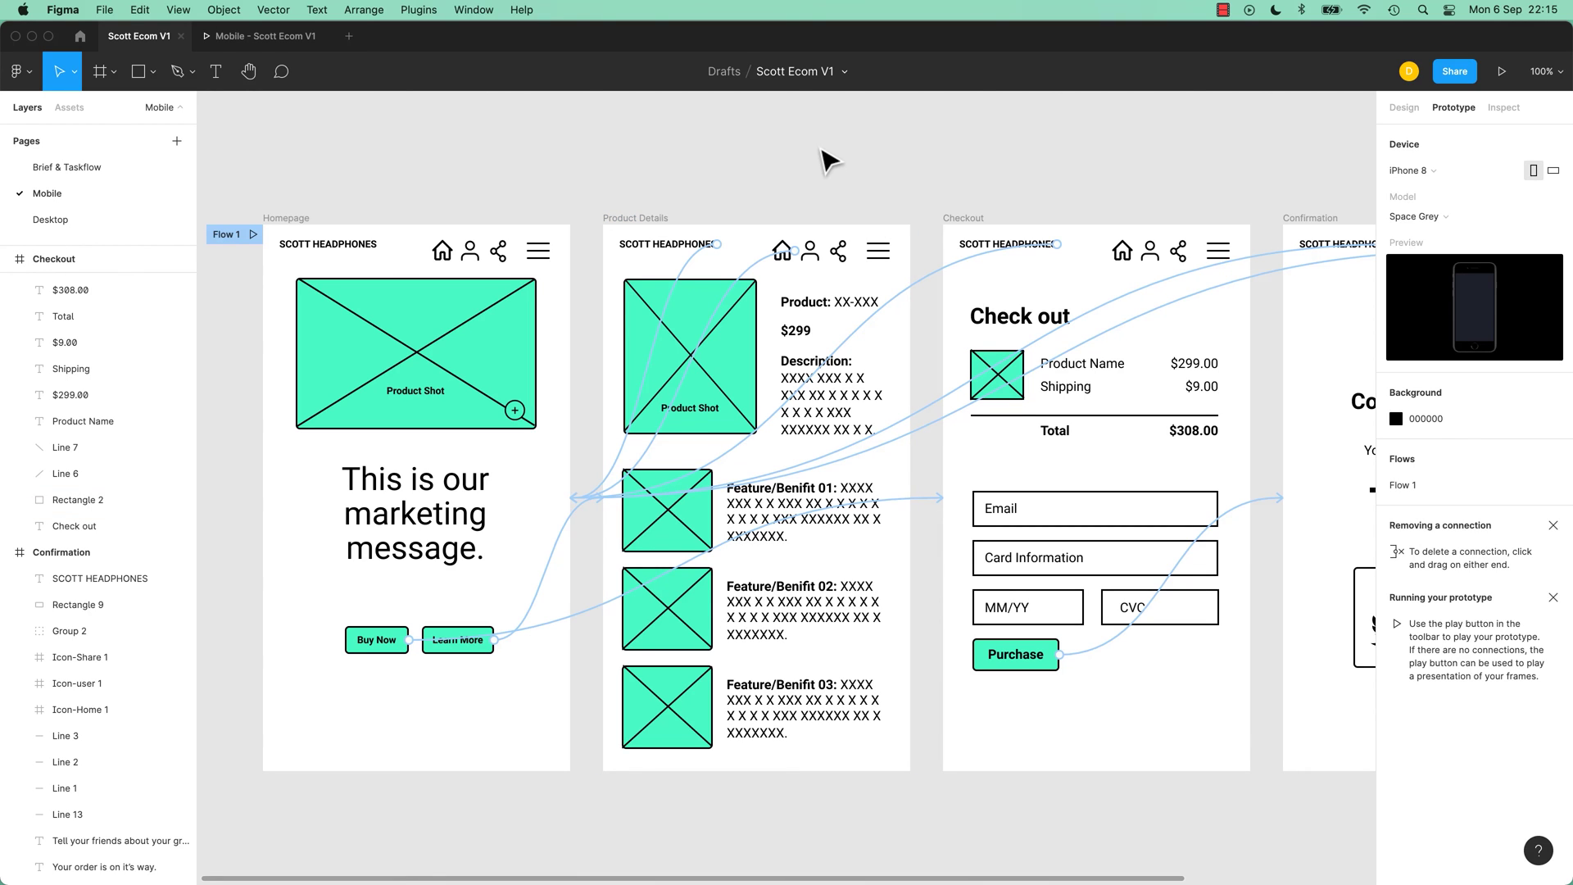
{"action": "key", "text": "ctrl+z"}
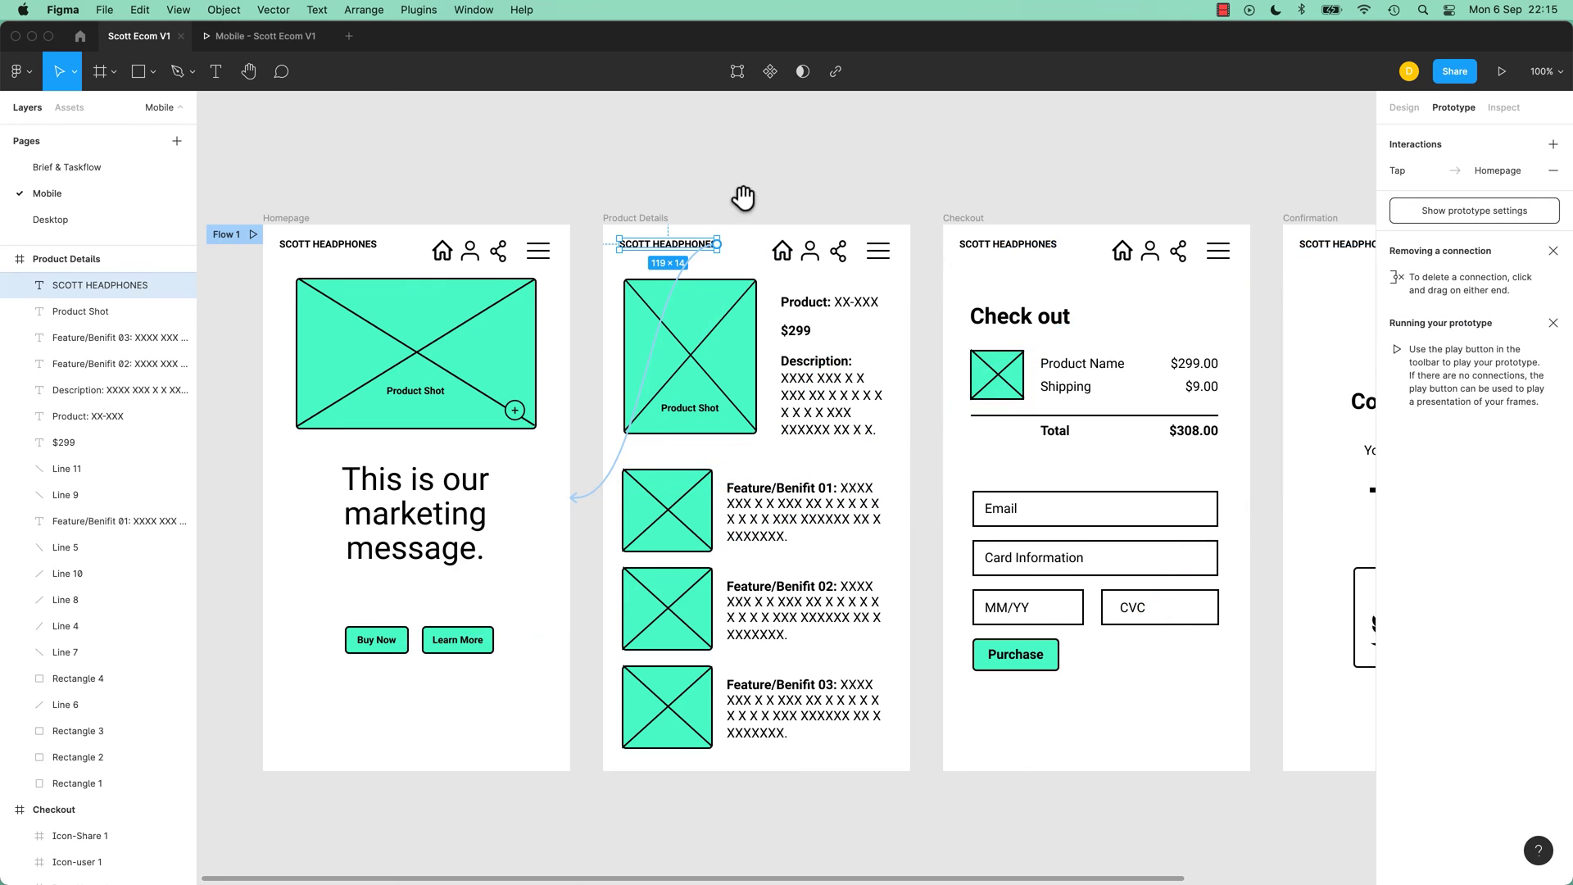
{"action": "left_click_drag", "start_coordinate": [749, 190], "coordinate": [952, 198]}
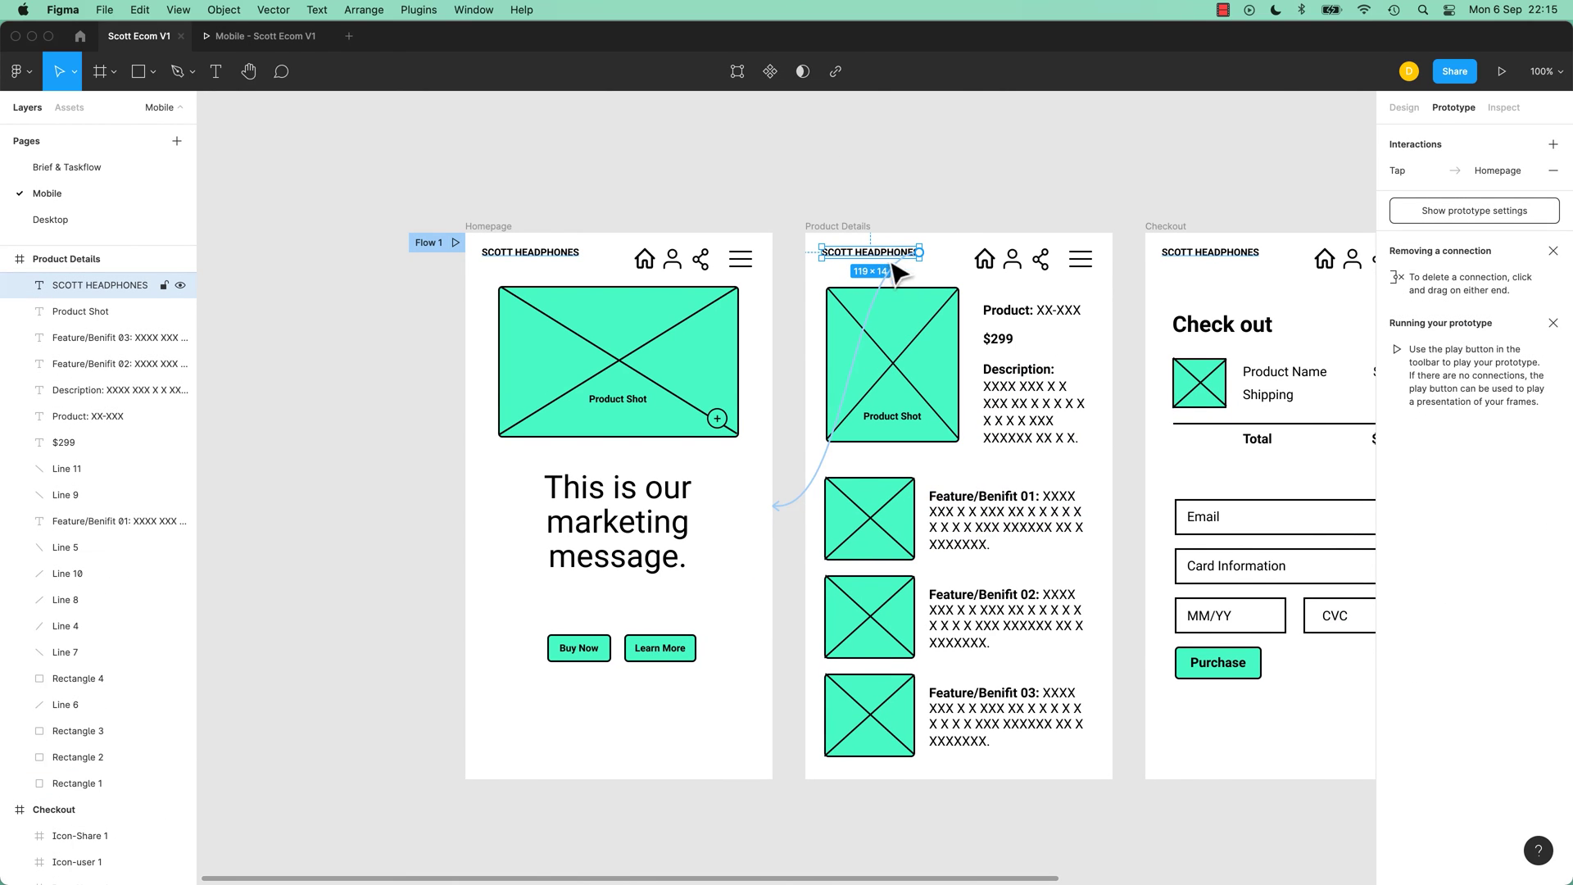
{"action": "left_click", "coordinate": [807, 495]}
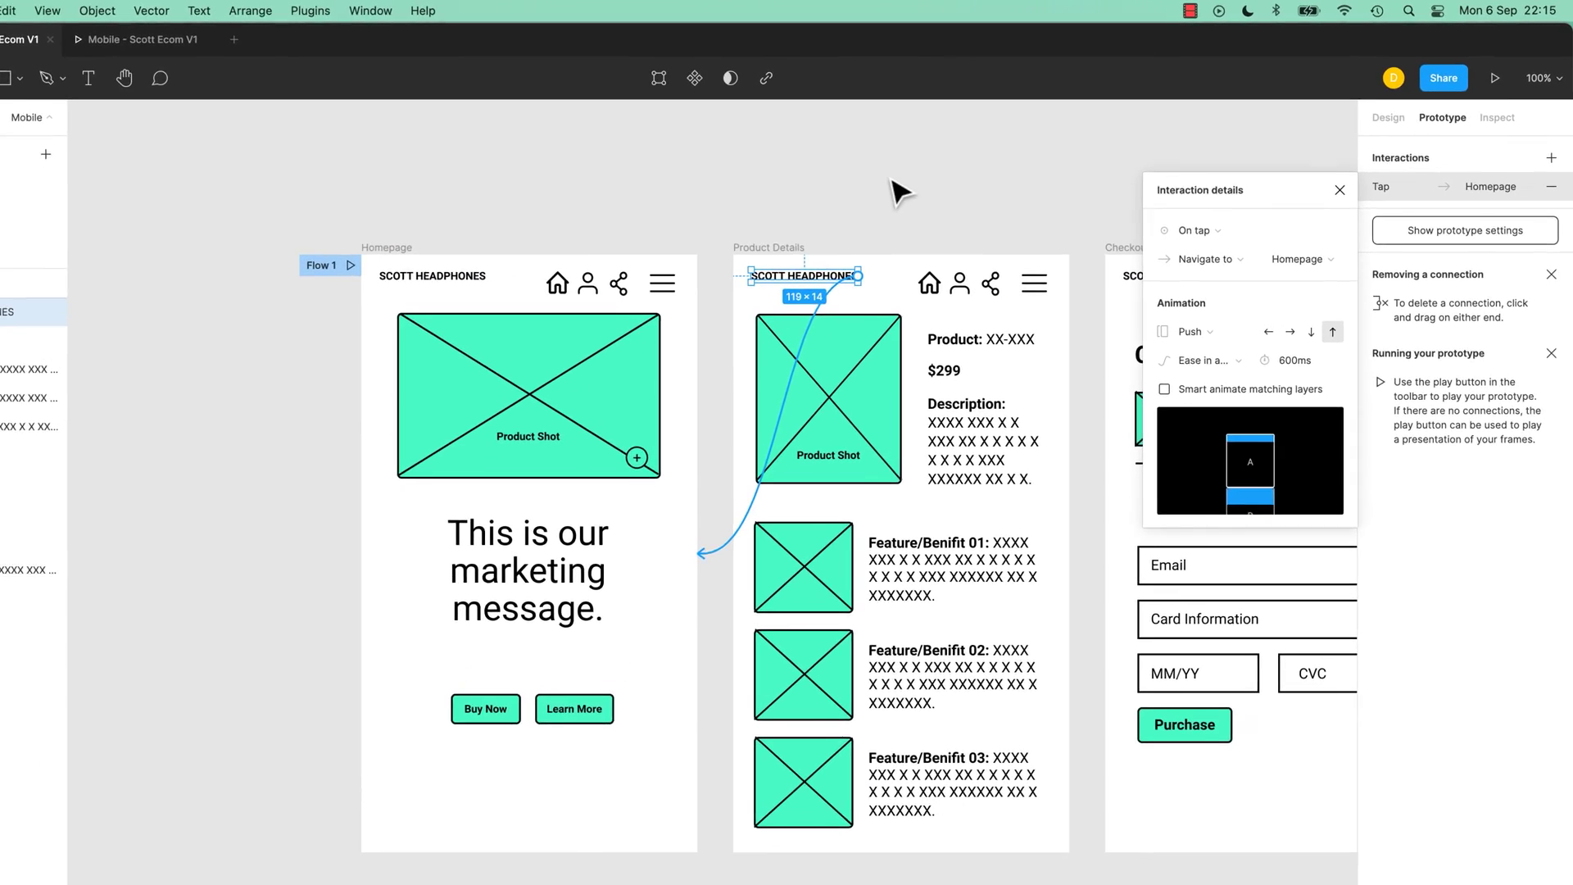
{"action": "left_click", "coordinate": [951, 173]}
{"action": "left_click", "coordinate": [892, 254]}
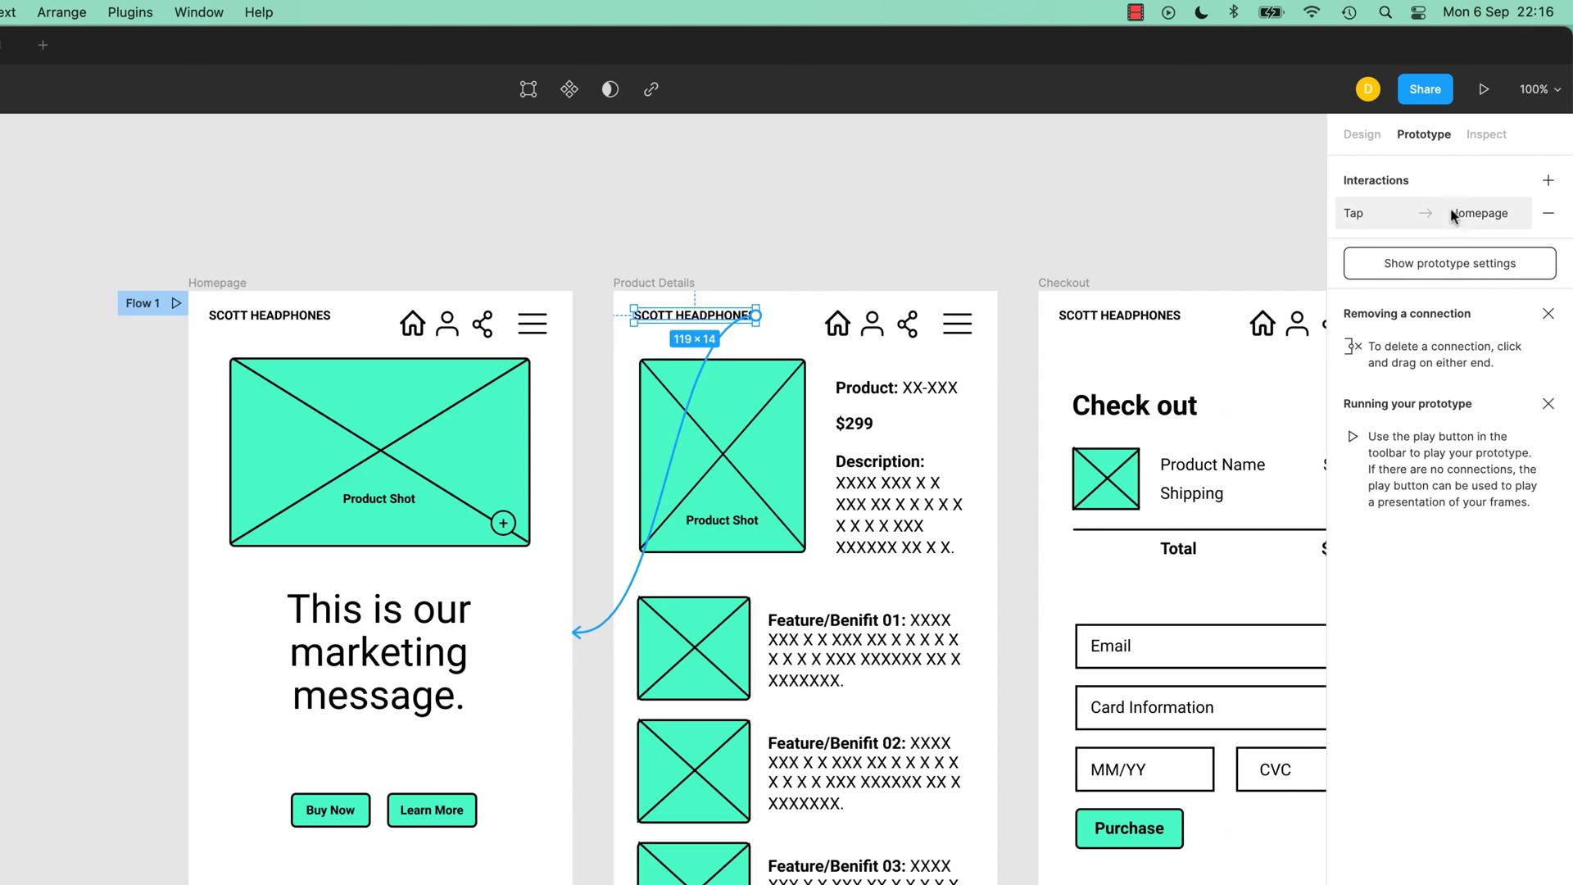
{"action": "left_click", "coordinate": [1485, 219]}
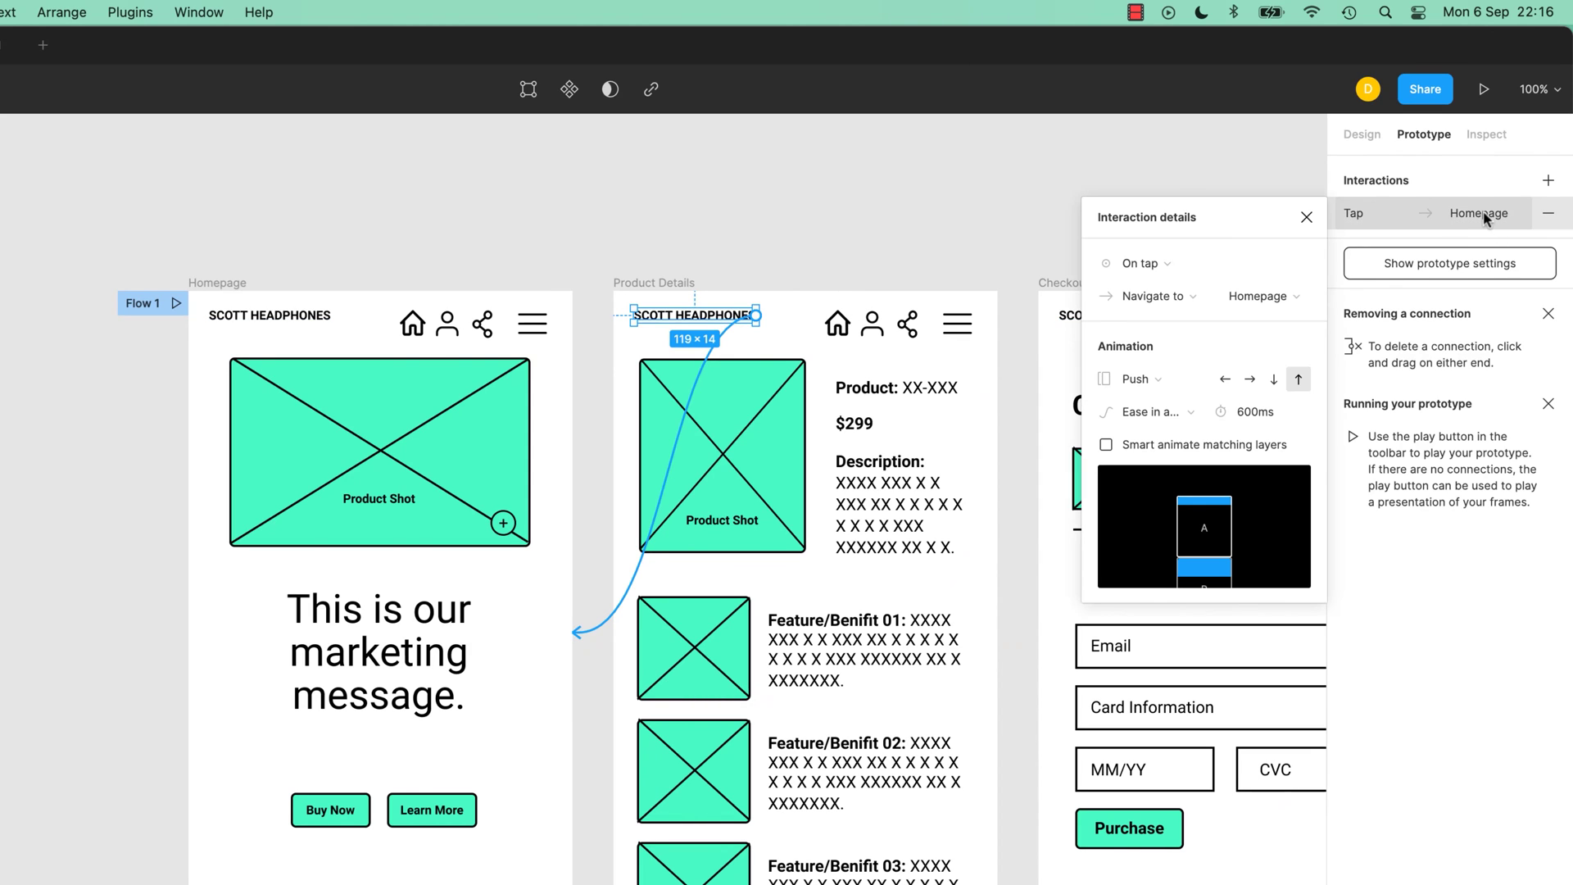
{"action": "left_click", "coordinate": [1307, 217]}
Step: Remove the Product Details SCOTT HEADPHONES connection and reconnect the text to the Homepage with a Dissolve animation
{"action": "left_click_drag", "start_coordinate": [576, 632], "coordinate": [738, 383]}
{"action": "key", "text": "Delete"}
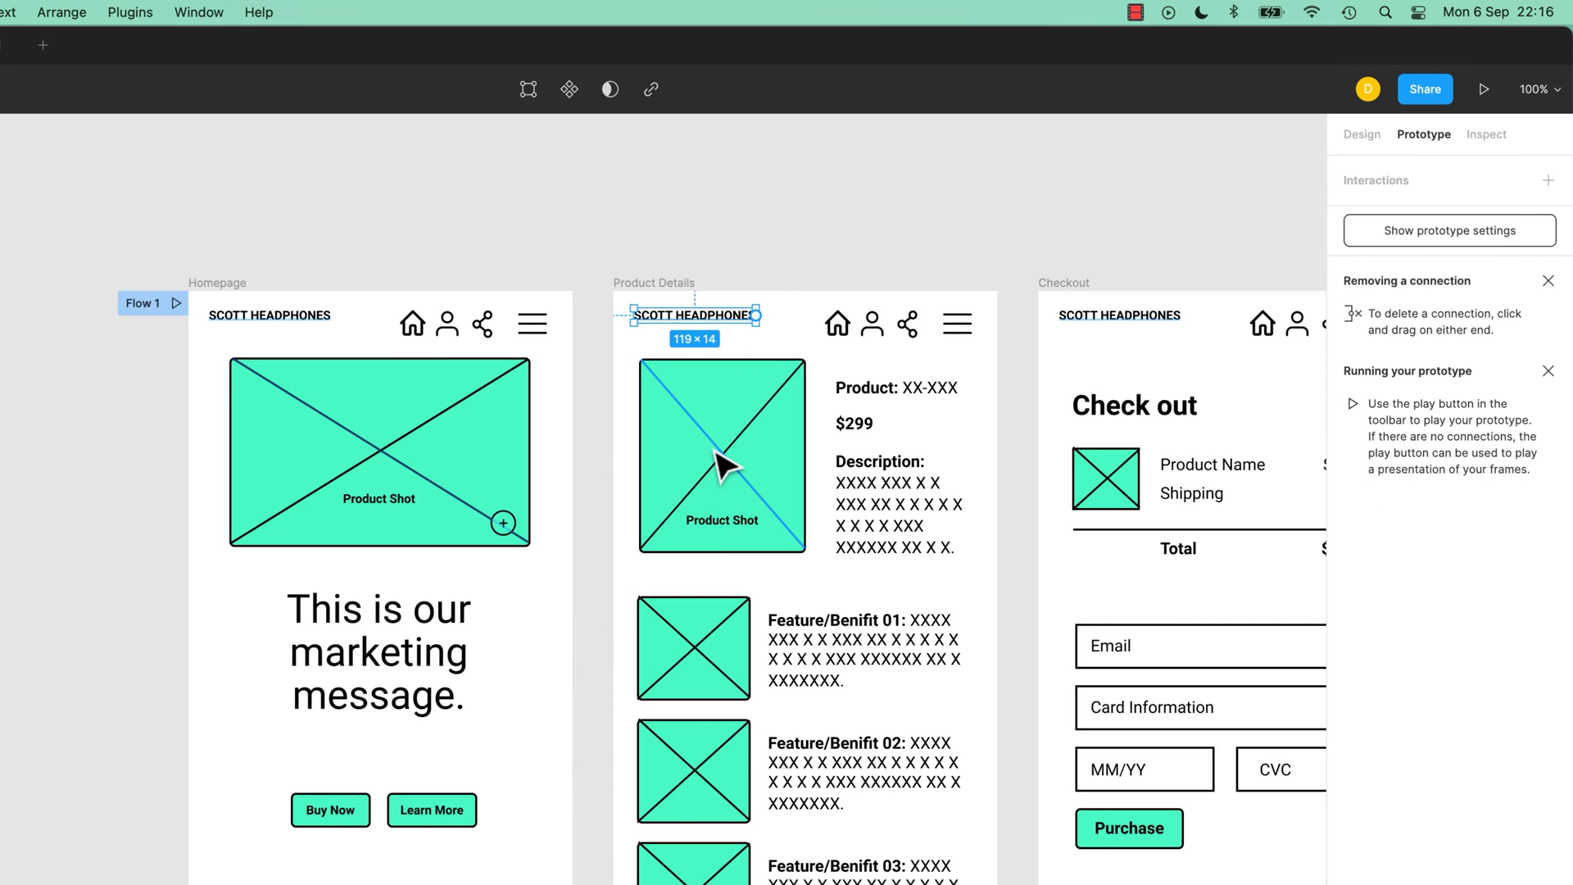
{"action": "left_click_drag", "start_coordinate": [756, 315], "coordinate": [541, 508]}
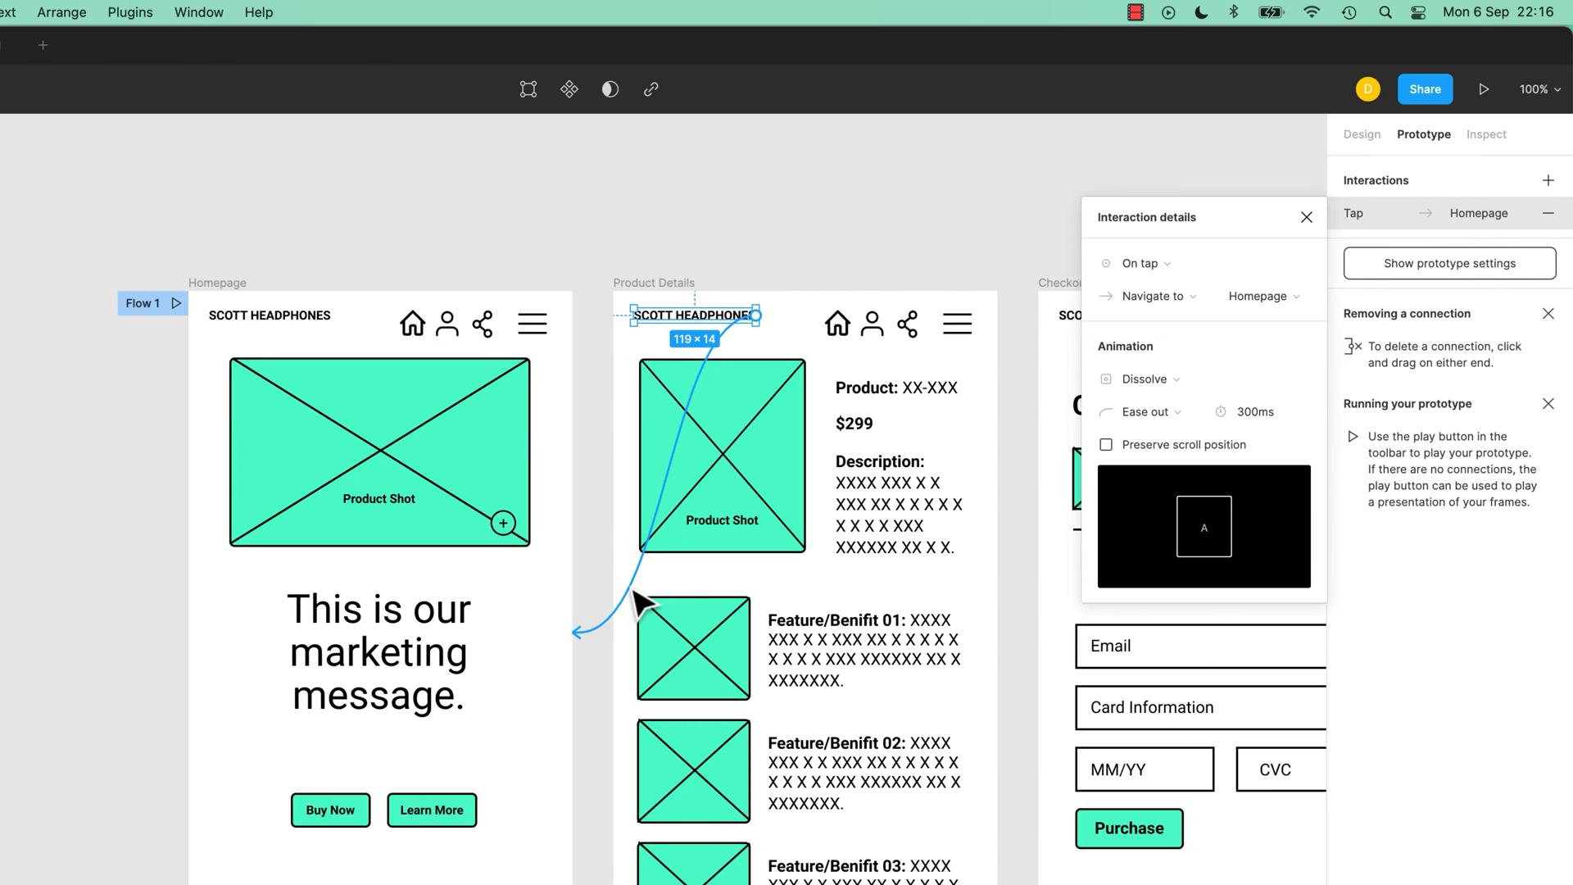
{"action": "left_click", "coordinate": [687, 256]}
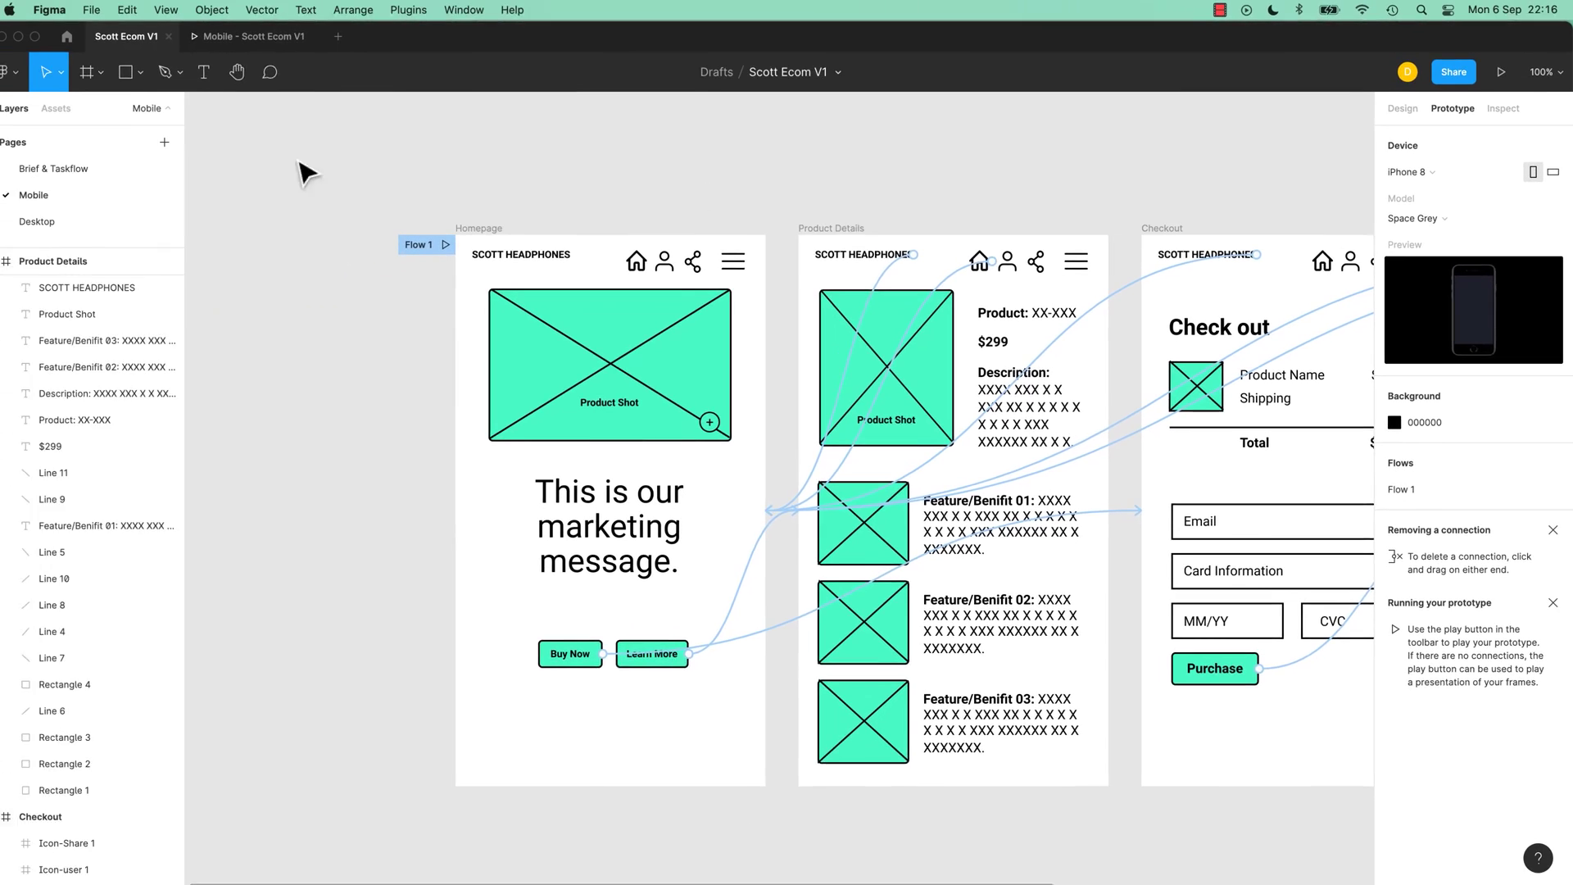
Step: Switch to the prototype preview and test the SCOTT HEADPHONES link from Checkout back to the Homepage
{"action": "left_click", "coordinate": [271, 47]}
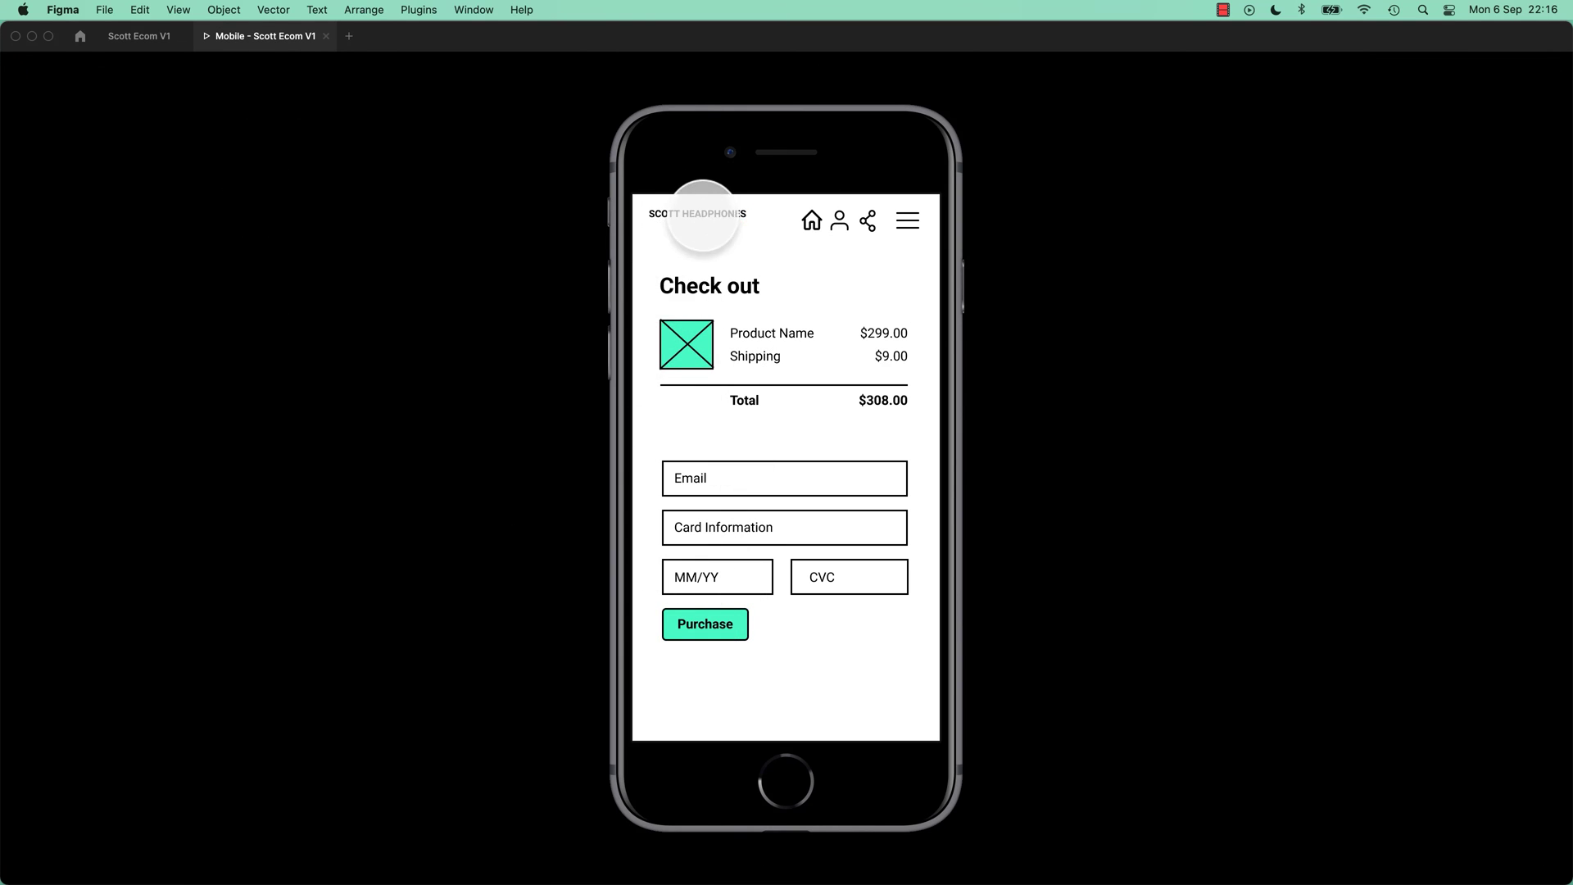
{"action": "scroll", "coordinate": [704, 216], "scroll_direction": "down", "scroll_amount": 2}
{"action": "left_click", "coordinate": [704, 216]}
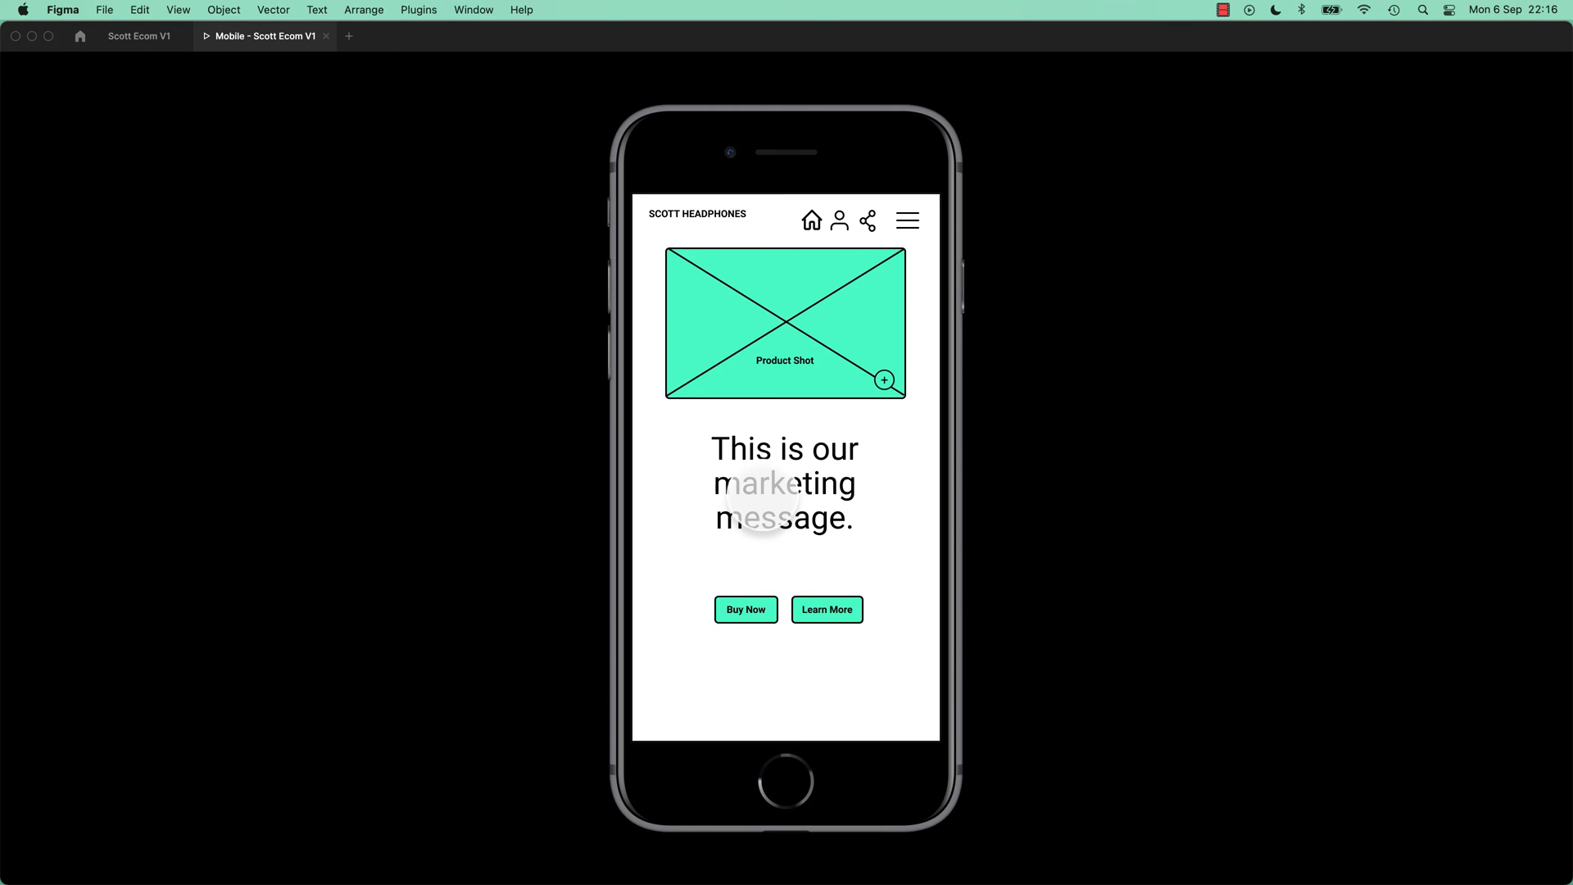
Step: Test the purchase flow in the preview from Buy Now through Checkout and Purchase, returning from Confirmation to the Homepage via the home icon
{"action": "left_click", "coordinate": [885, 400]}
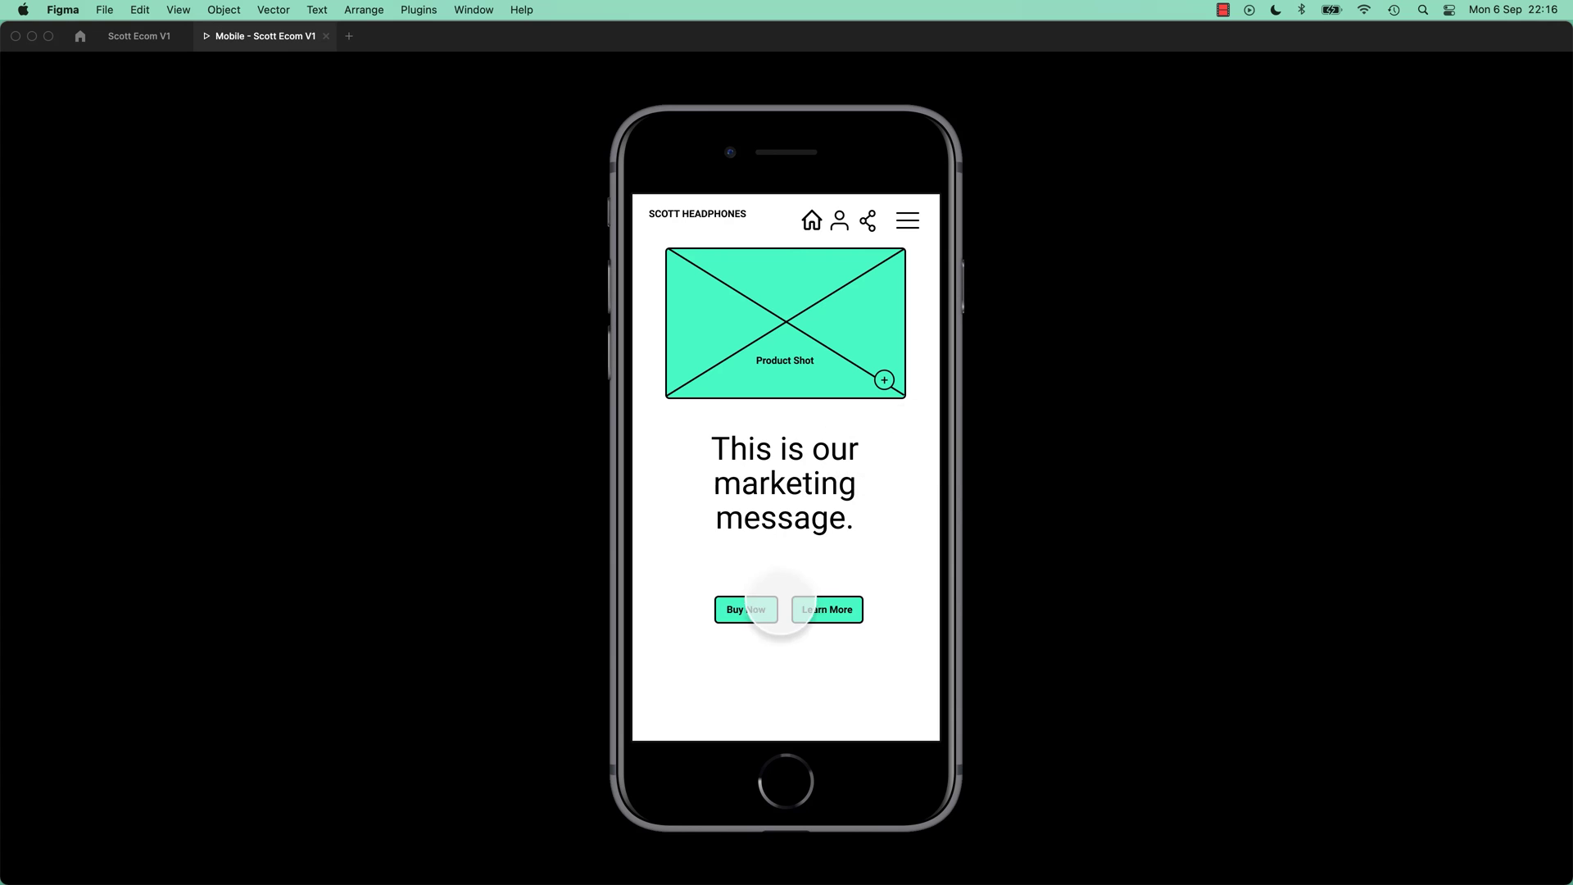
{"action": "left_click", "coordinate": [804, 518]}
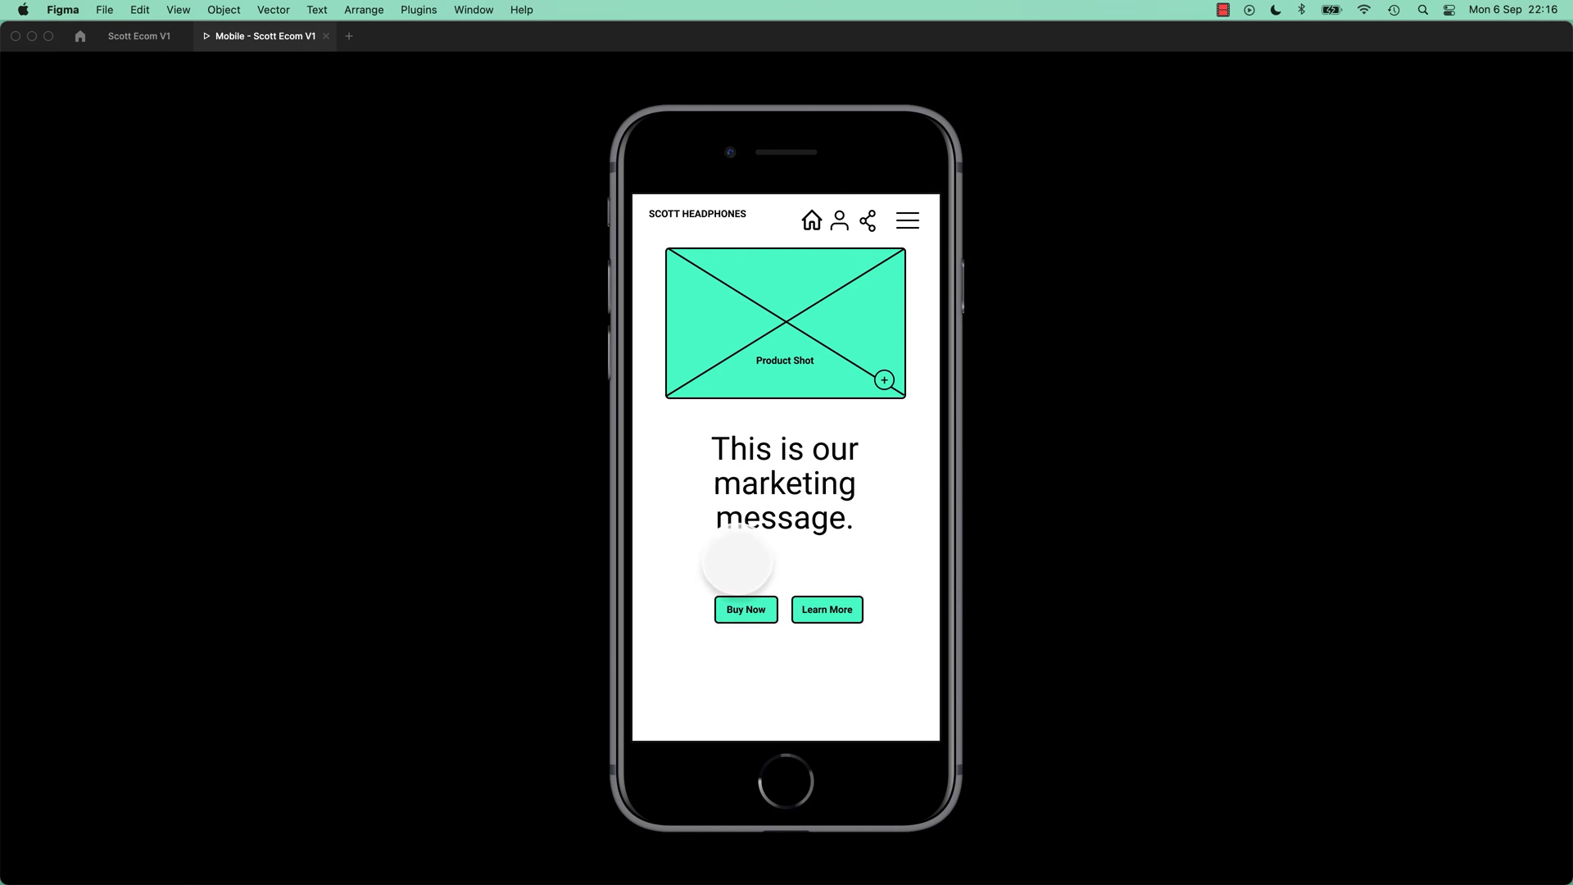
{"action": "left_click", "coordinate": [754, 604]}
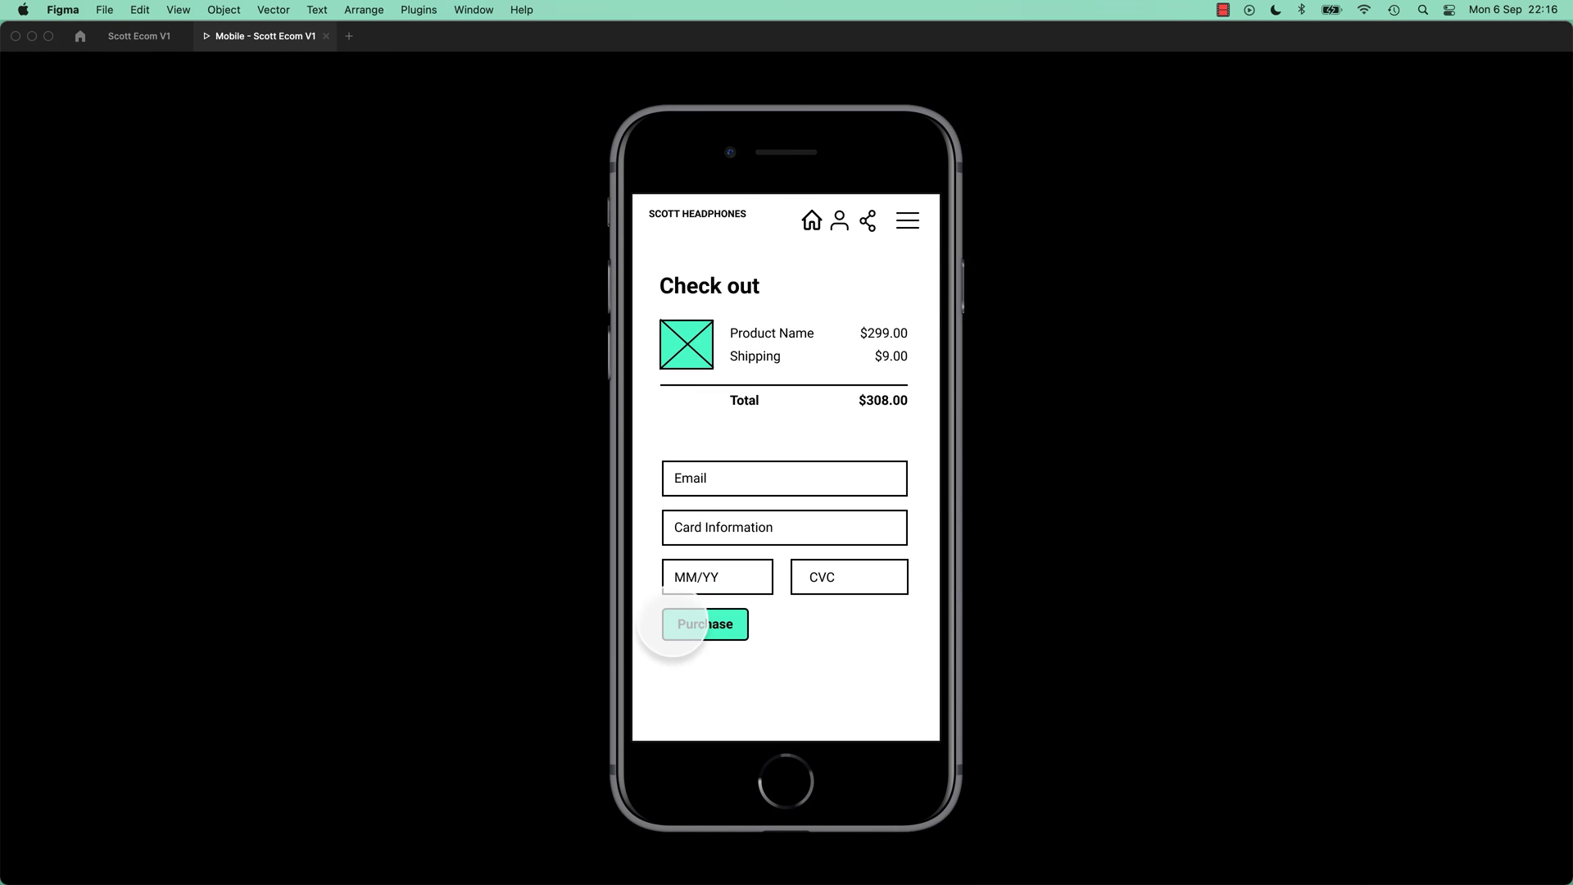
{"action": "left_click", "coordinate": [721, 626]}
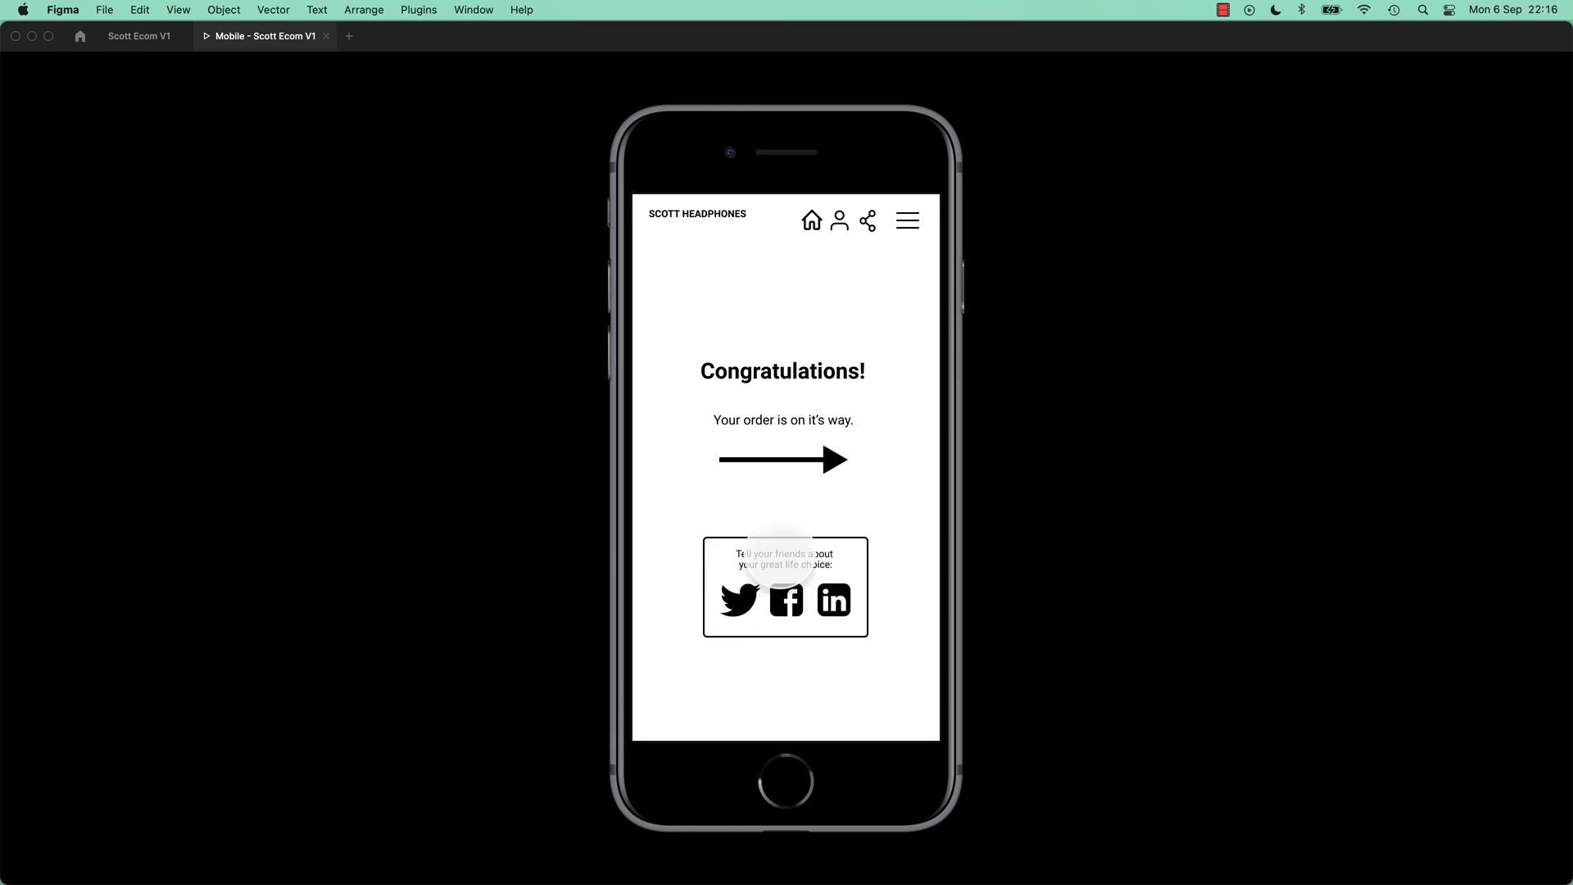
{"action": "left_click", "coordinate": [812, 219]}
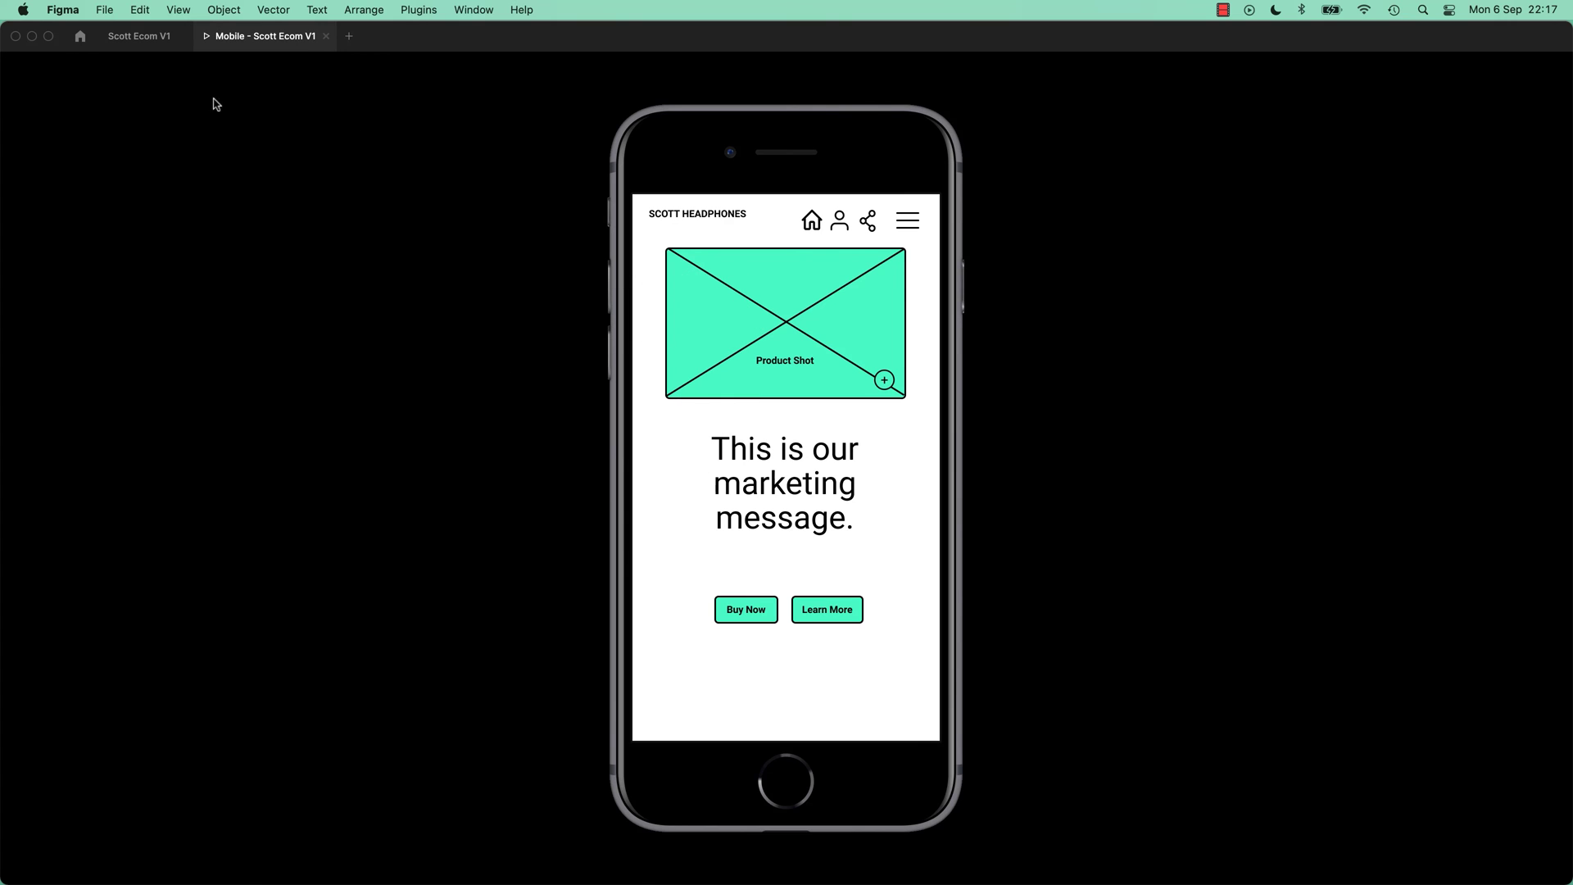
Step: Return to the Scott Ecom V1 design file and inspect the animation options of the Product Details SCOTT HEADPHONES link to the Homepage
{"action": "left_click", "coordinate": [144, 41]}
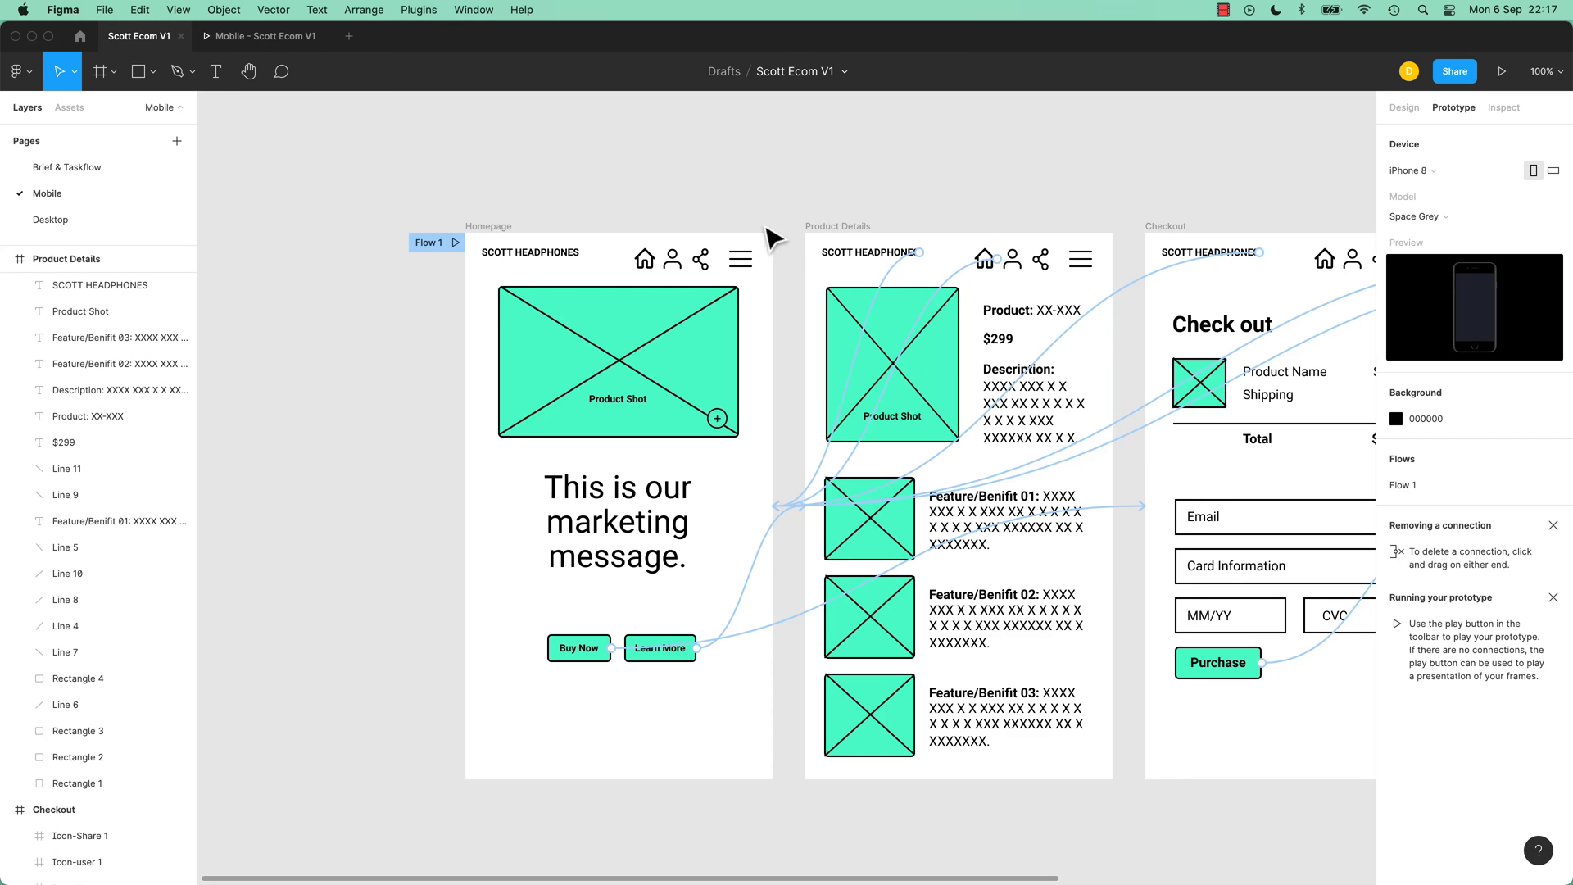
{"action": "left_click", "coordinate": [841, 227]}
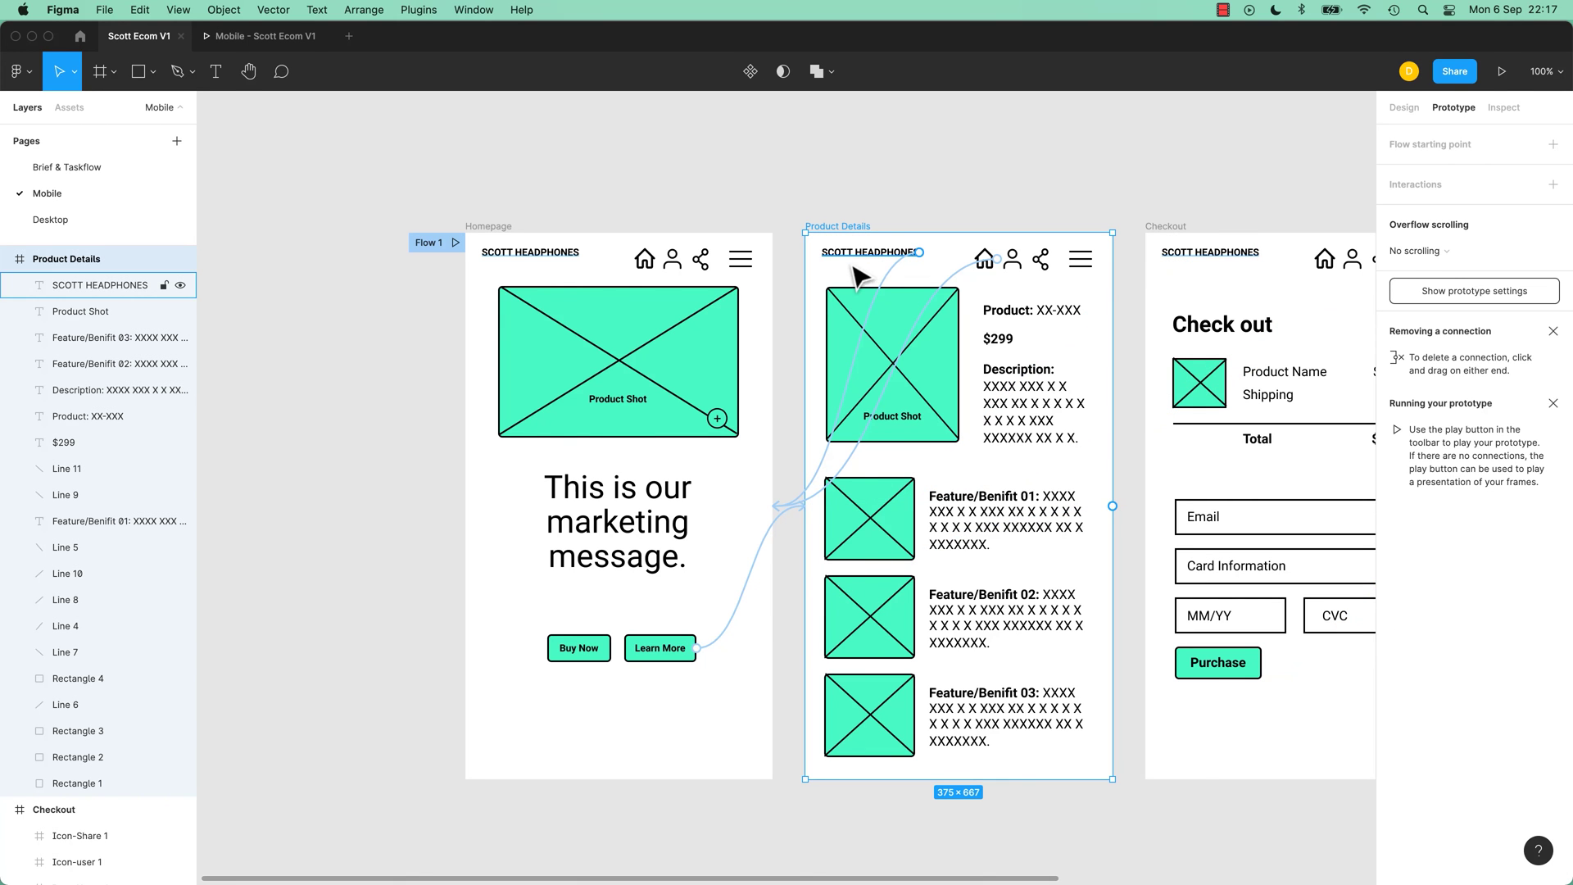
{"action": "left_click", "coordinate": [857, 255]}
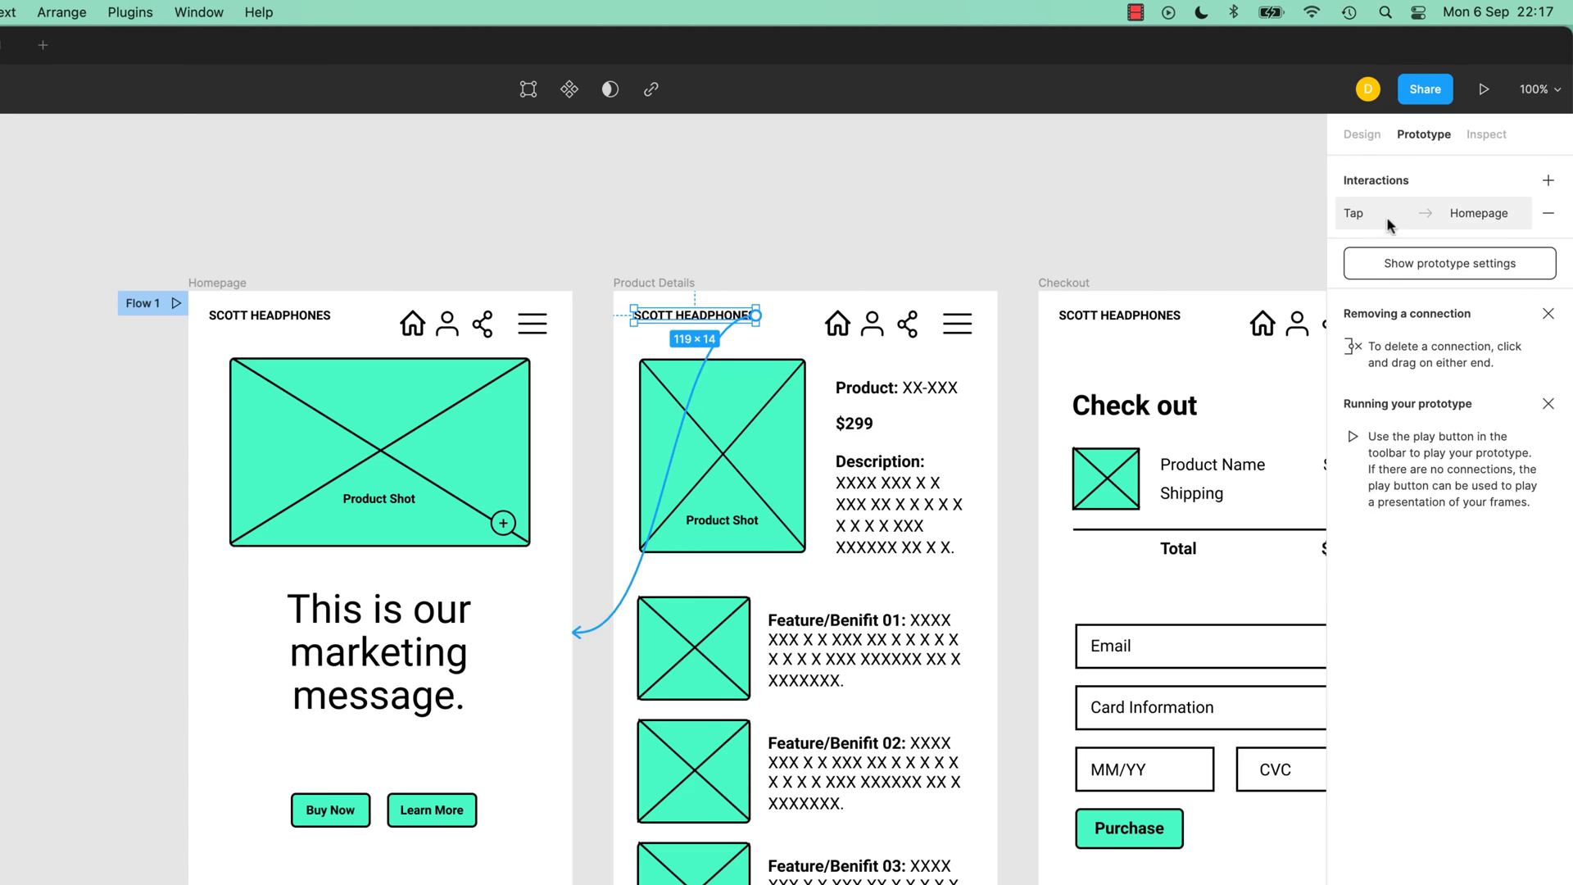
{"action": "left_click", "coordinate": [1485, 216]}
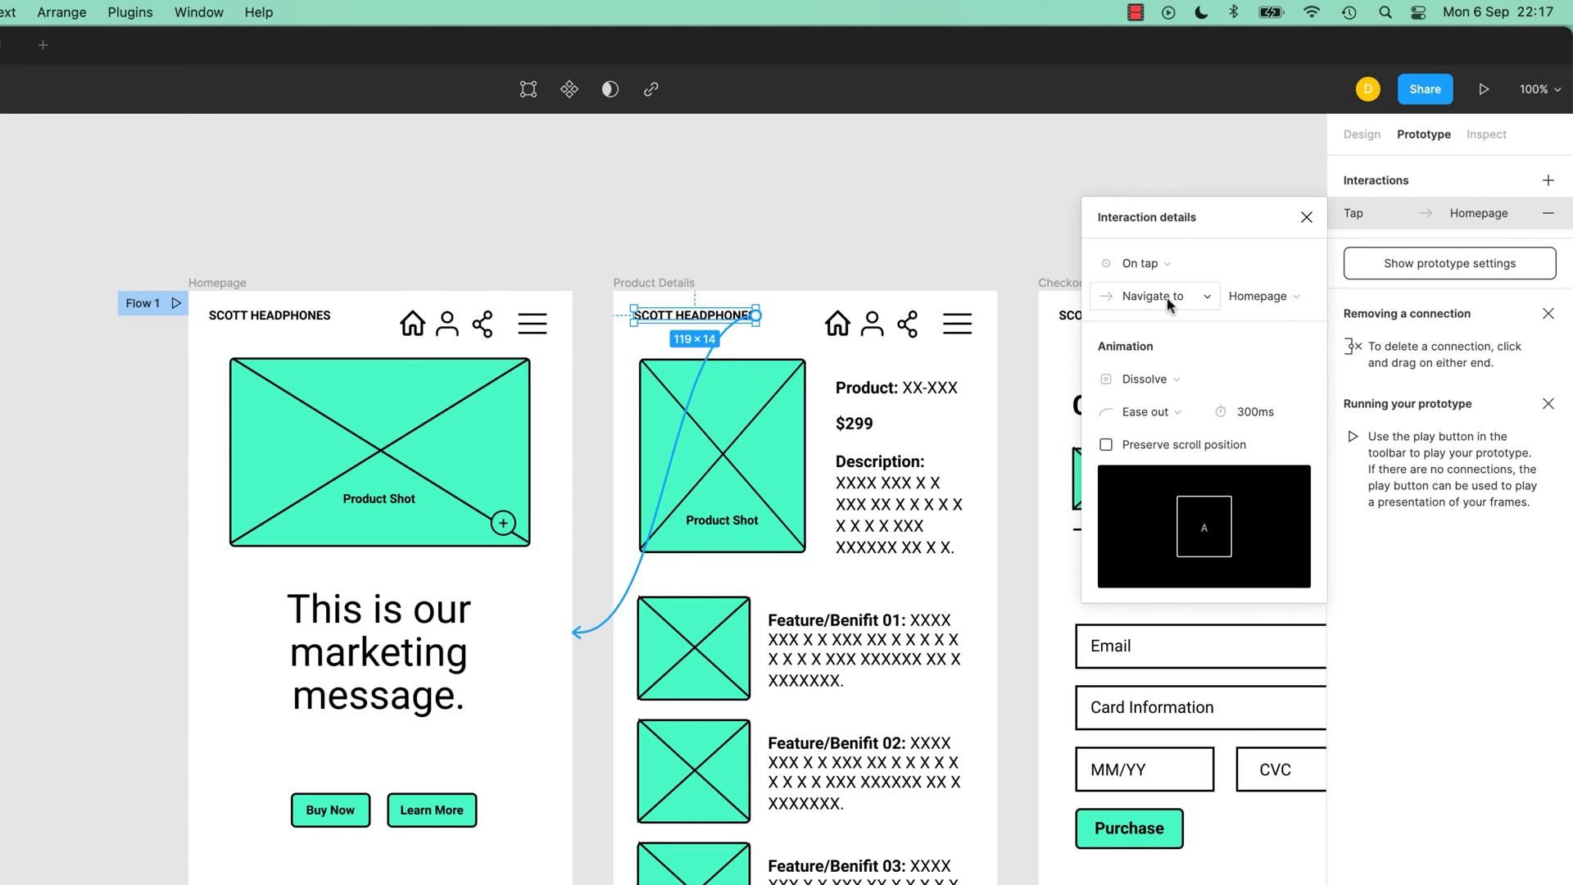
{"action": "left_click", "coordinate": [1145, 378]}
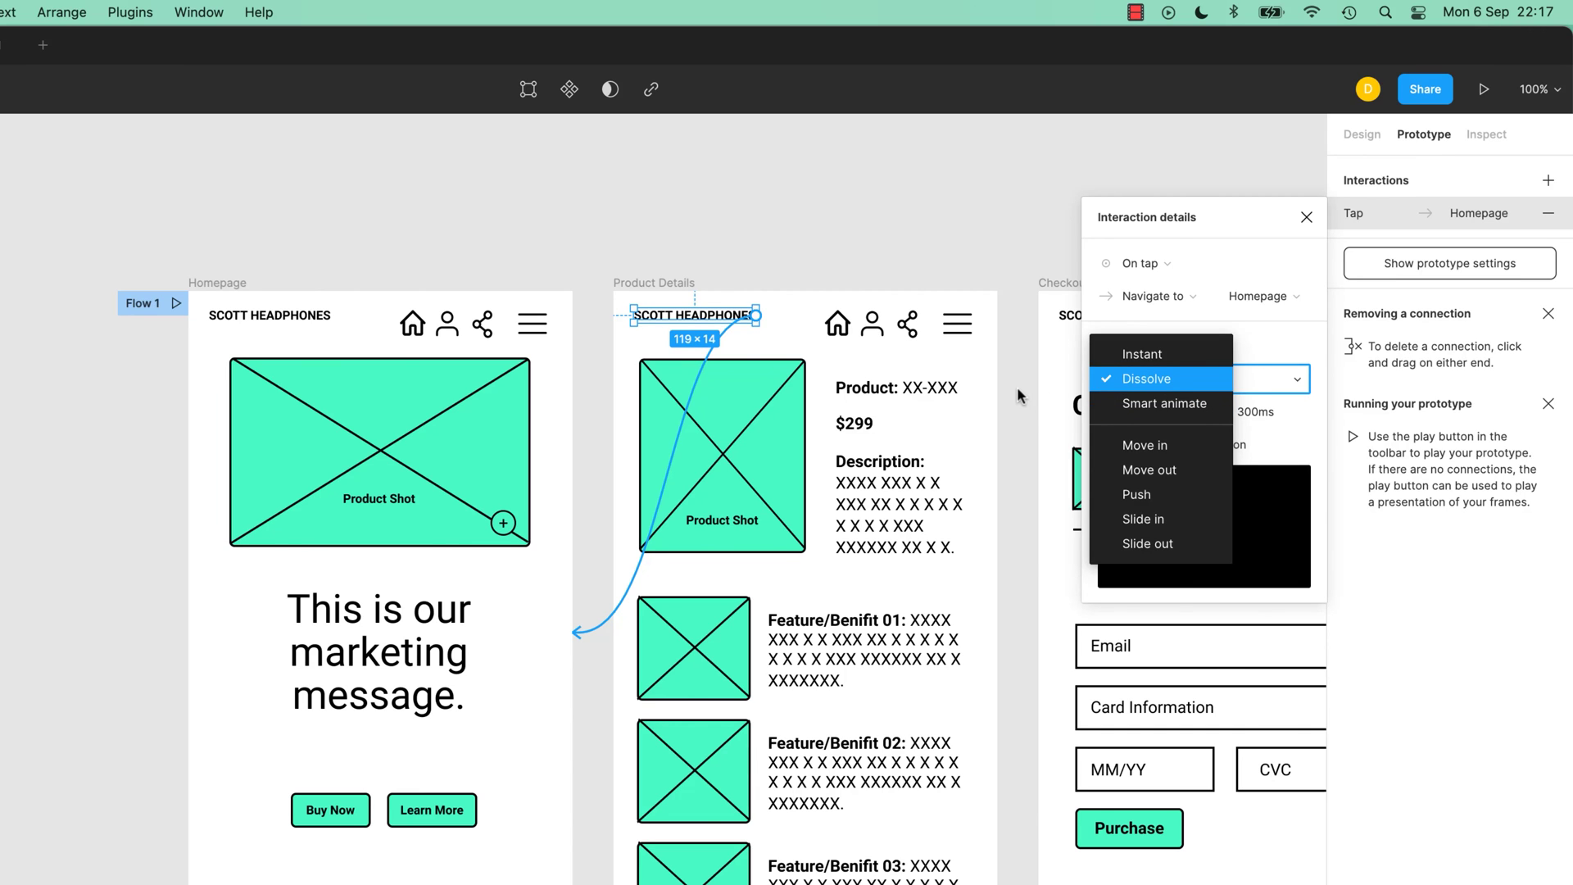
{"action": "left_click", "coordinate": [1019, 396]}
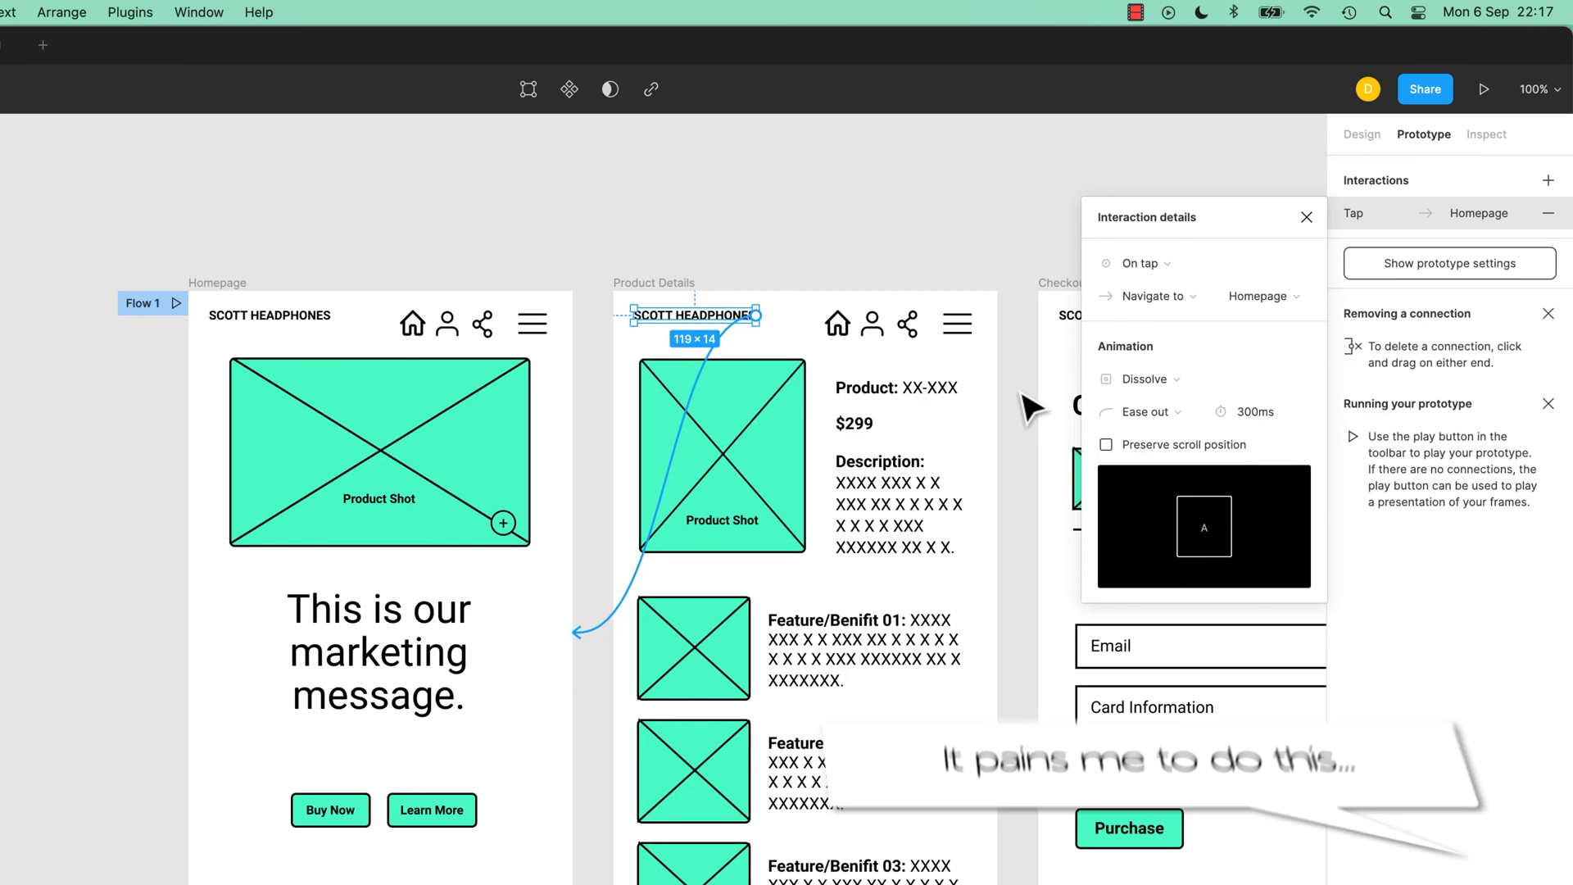